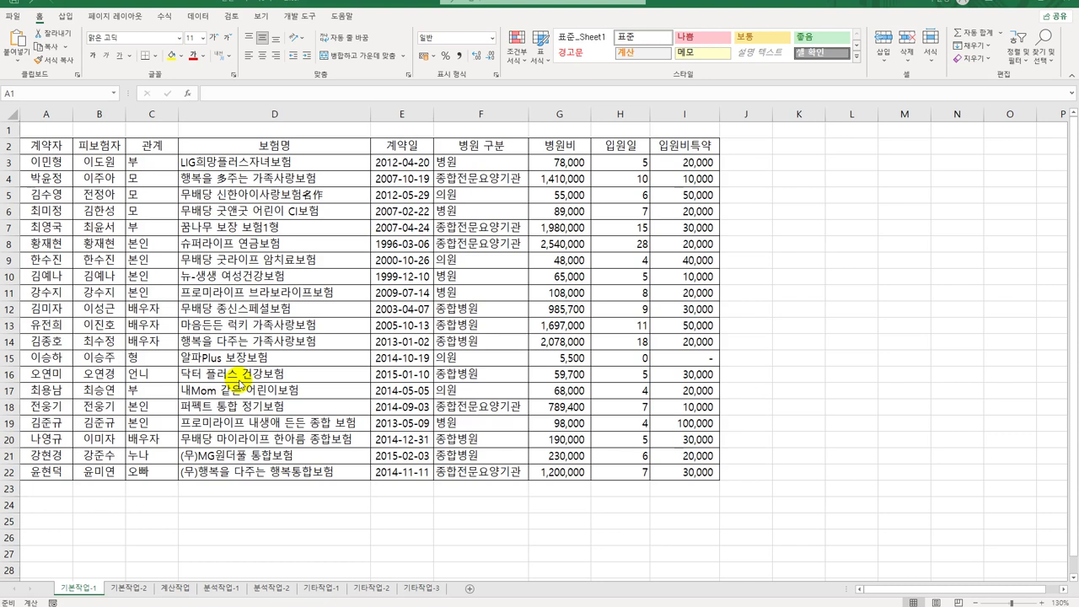
Step: Enter the criteria header 조건 in cell A24 below the insurance table
click(60, 510)
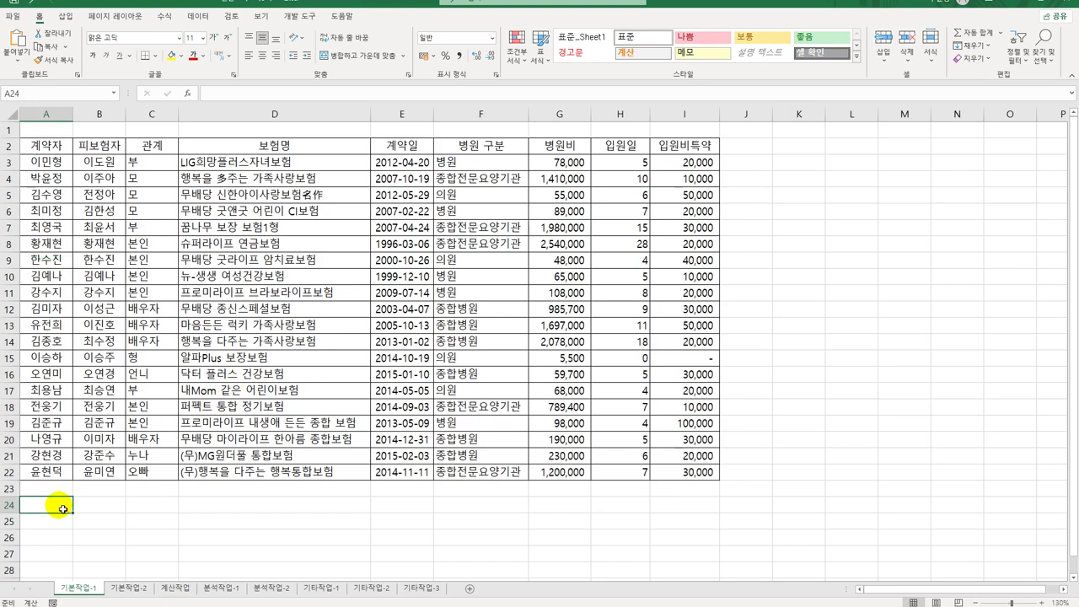
text(조건)
key(Return)
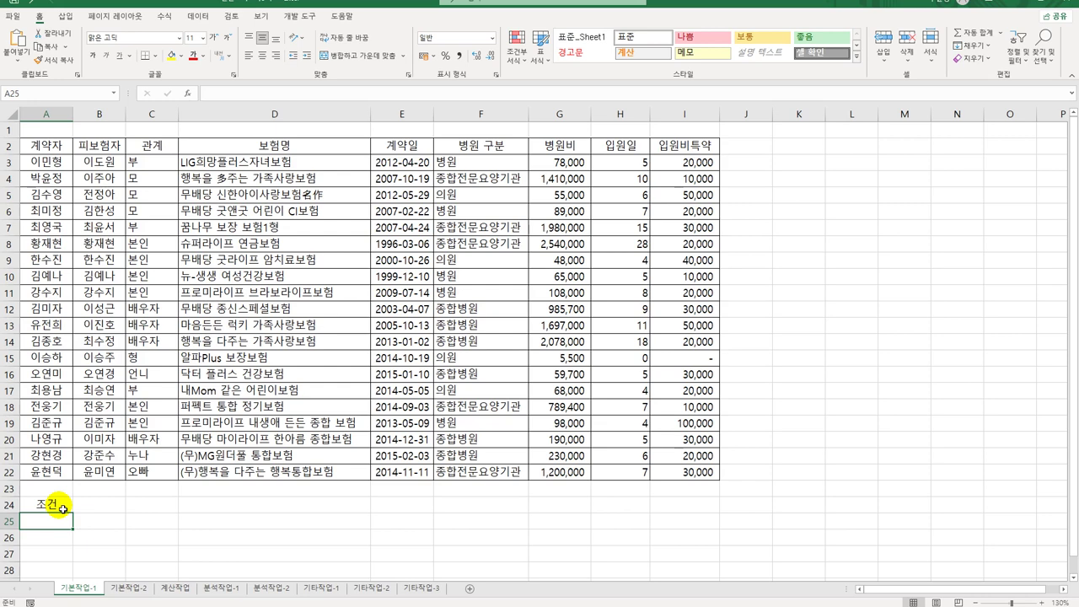
Step: Begin an AND formula in A25 whose first condition requires the contract year to be 2010 or later: =AND(YEAR(E3)>=2010,
text(=)
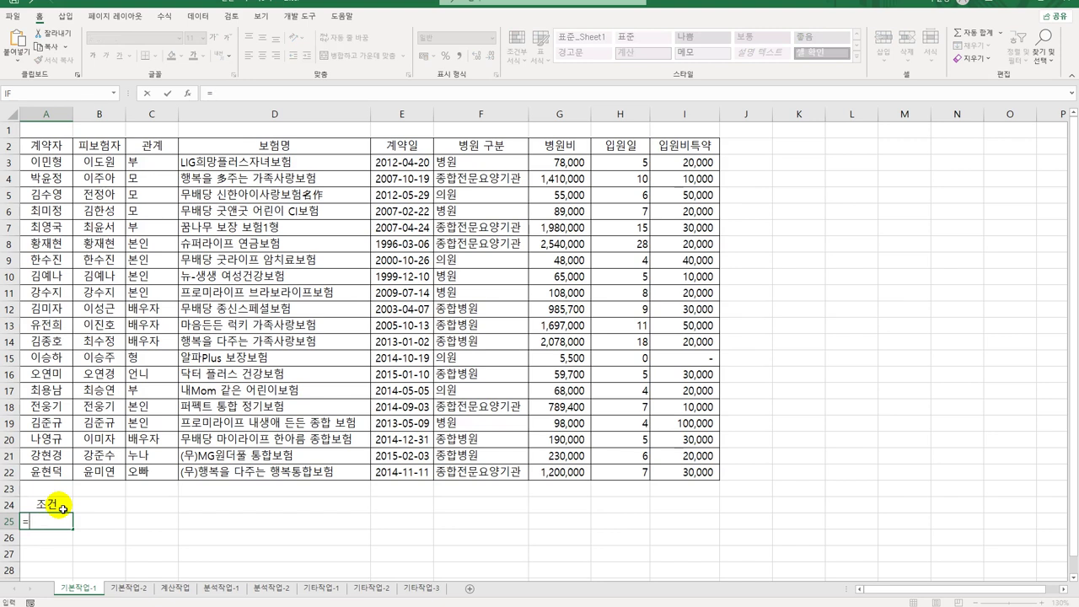
text(AND()
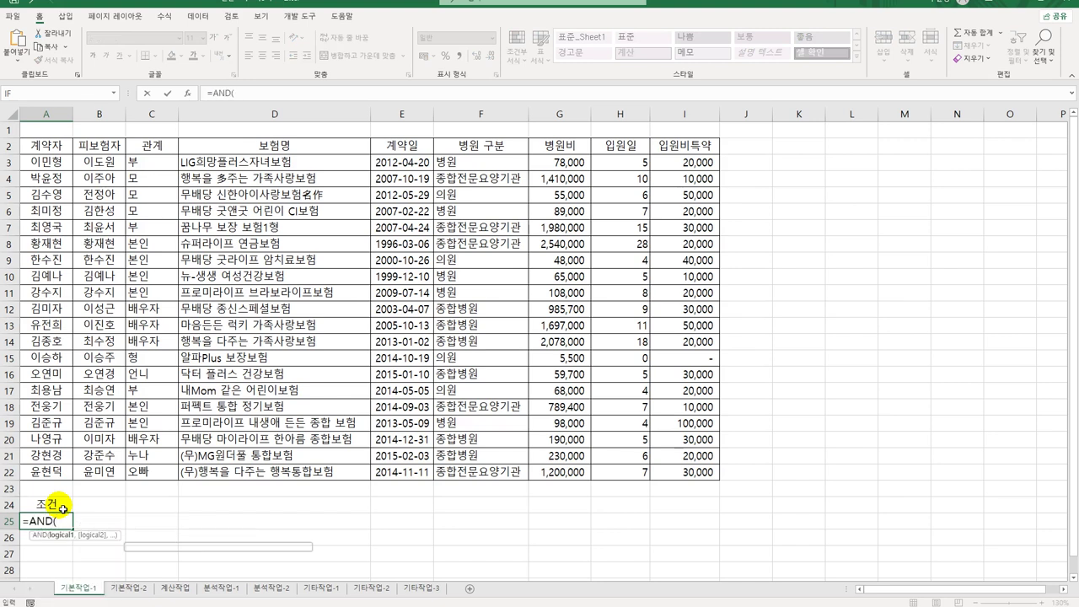
text(YEAR()
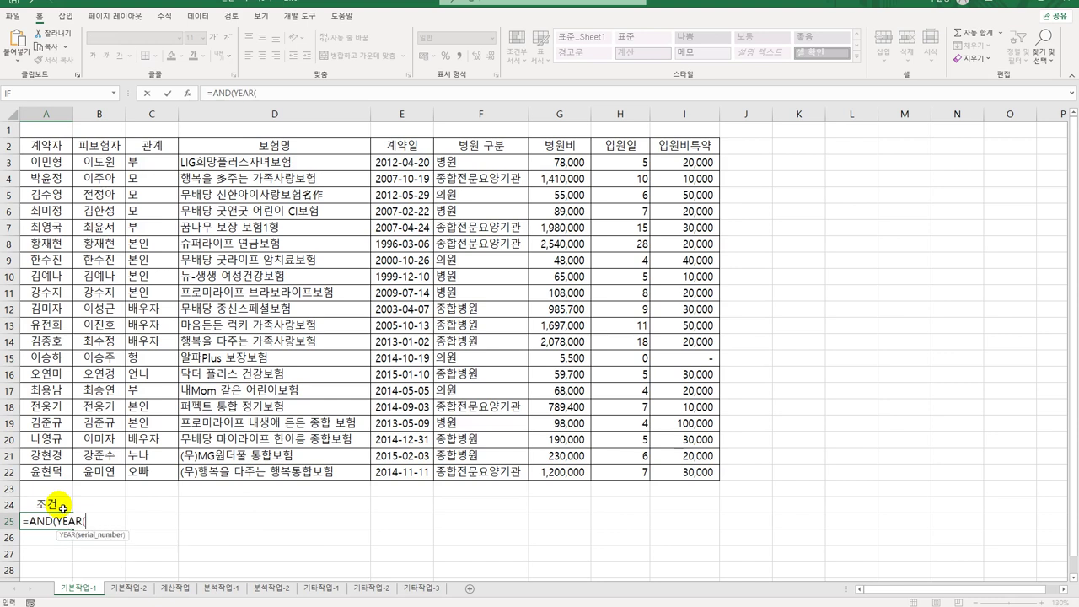
click(420, 163)
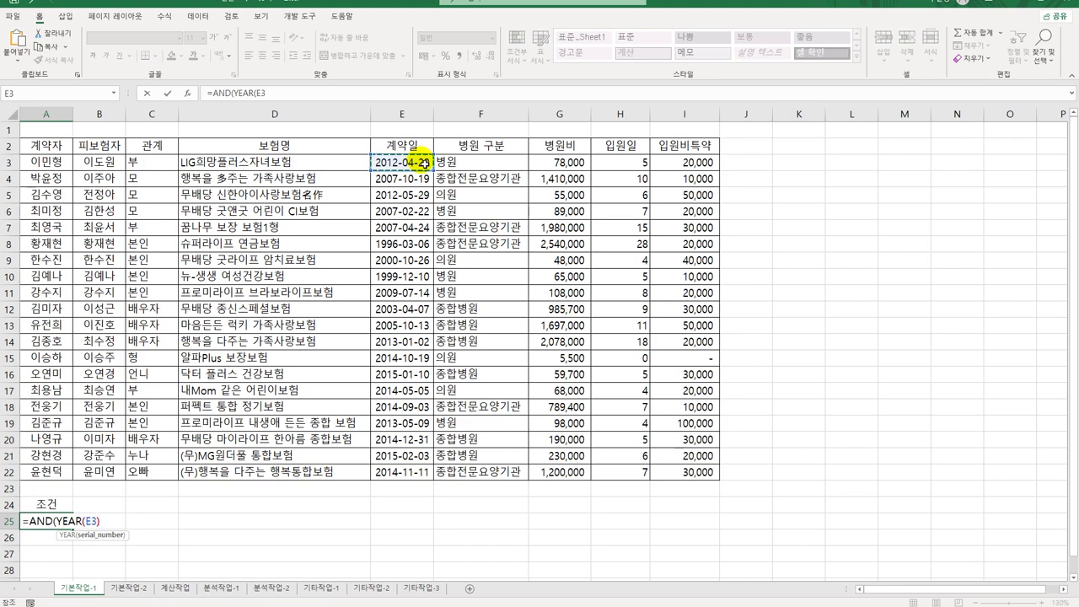
text())
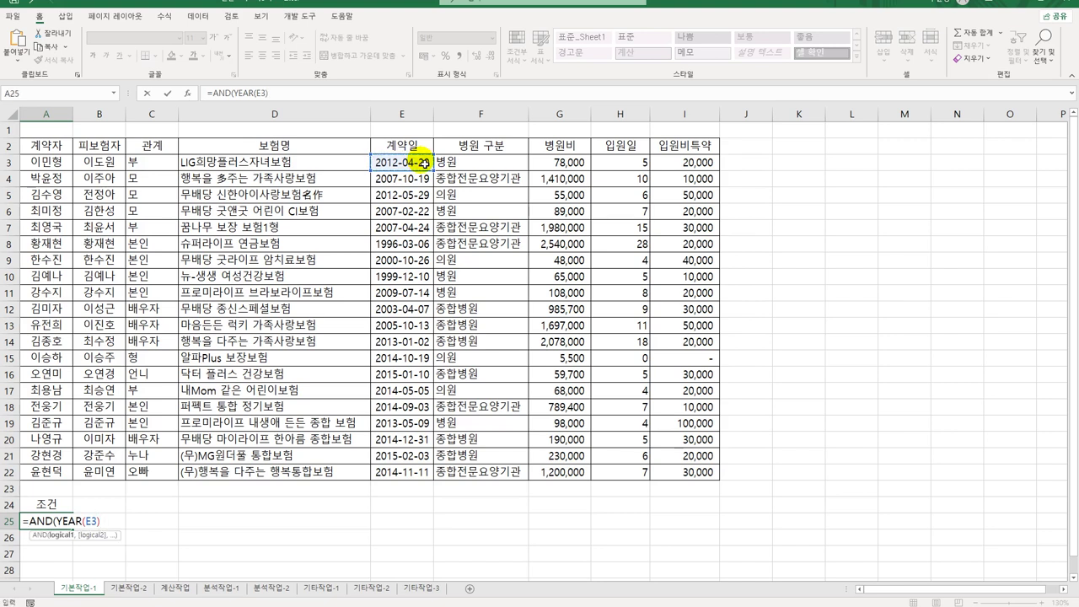
text(>=2010,)
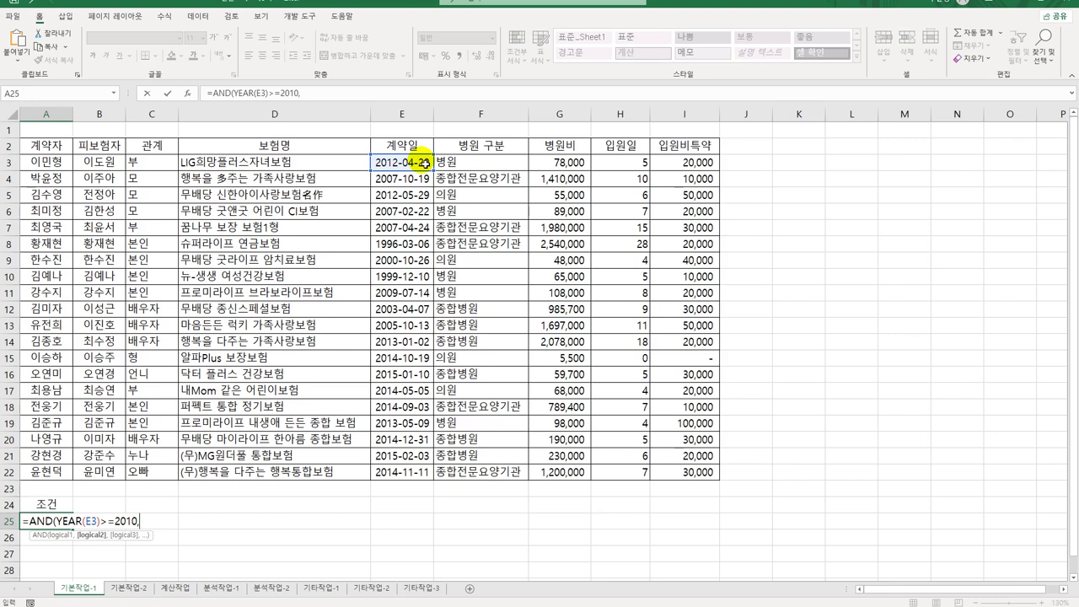
Step: Complete the A25 formula with the hospital cost condition G3>LARGE($G$3:$G$22,10) and enter it
click(537, 163)
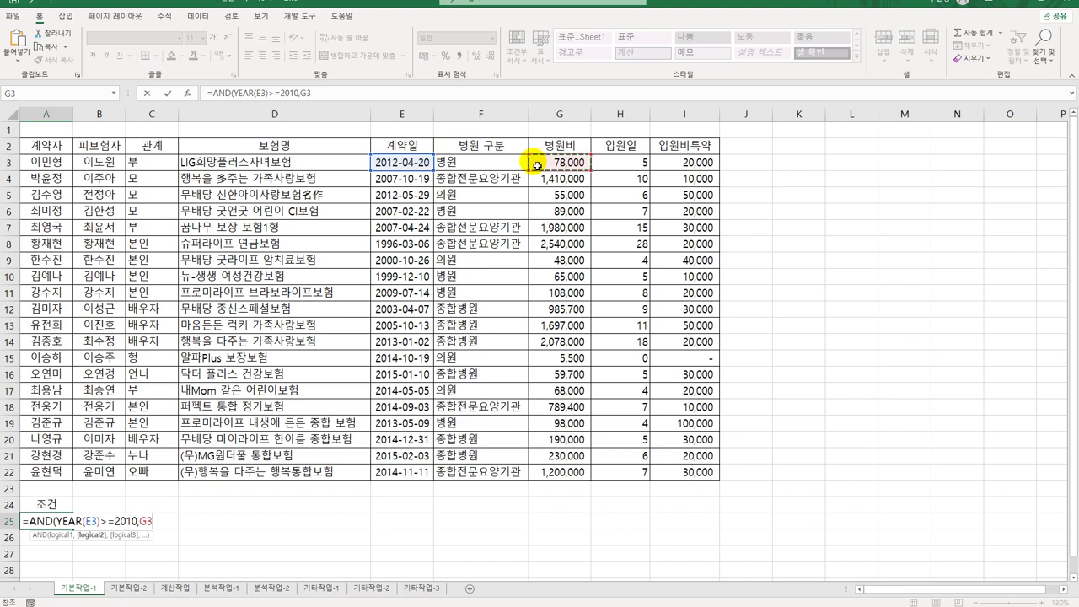
text(>L)
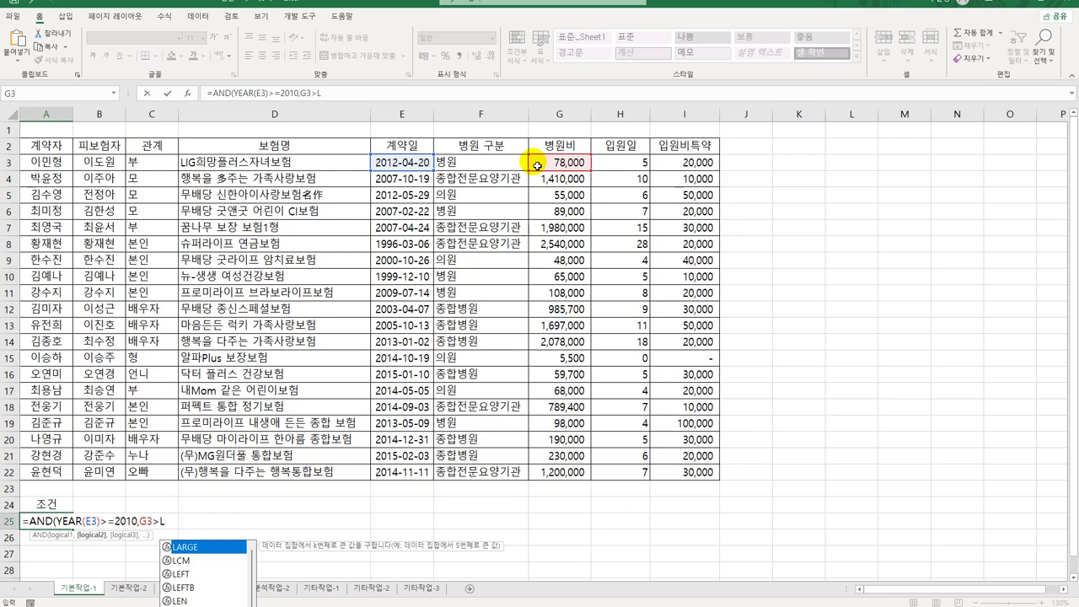
key(Tab)
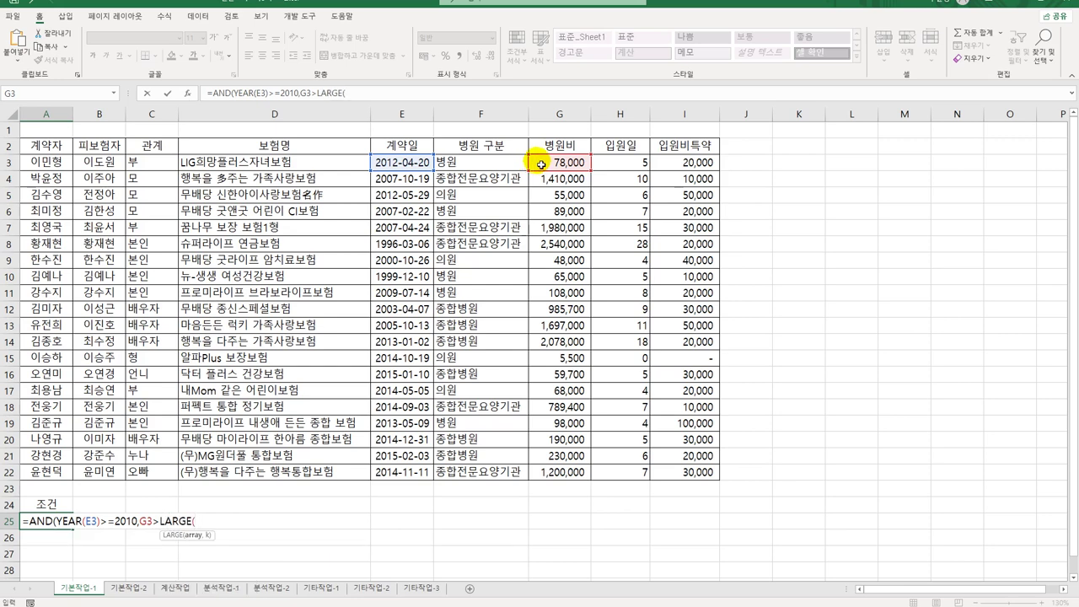
drag(537, 166, 561, 478)
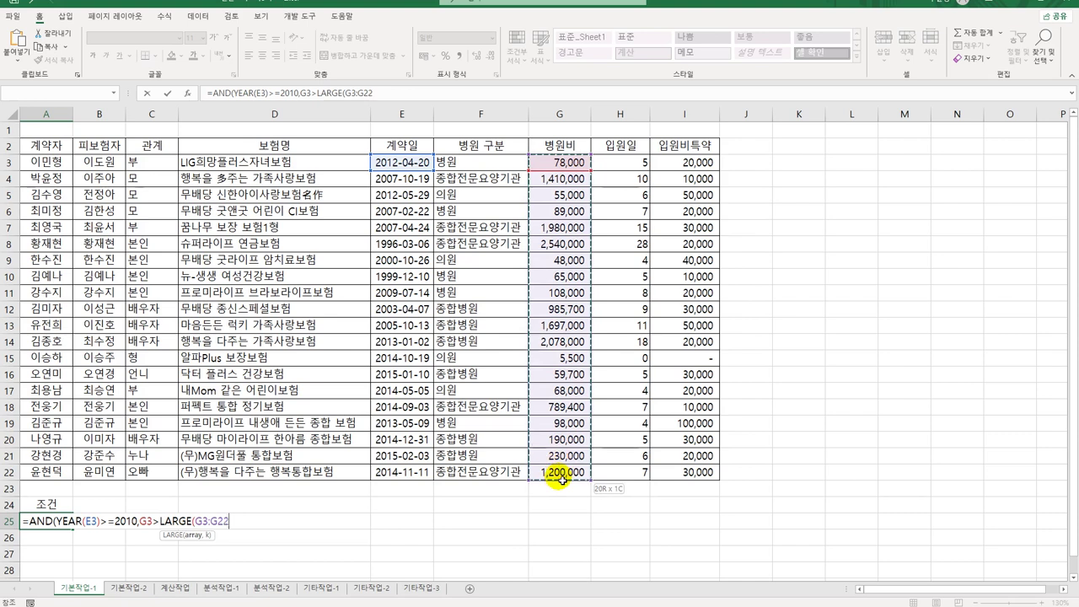
key(F4)
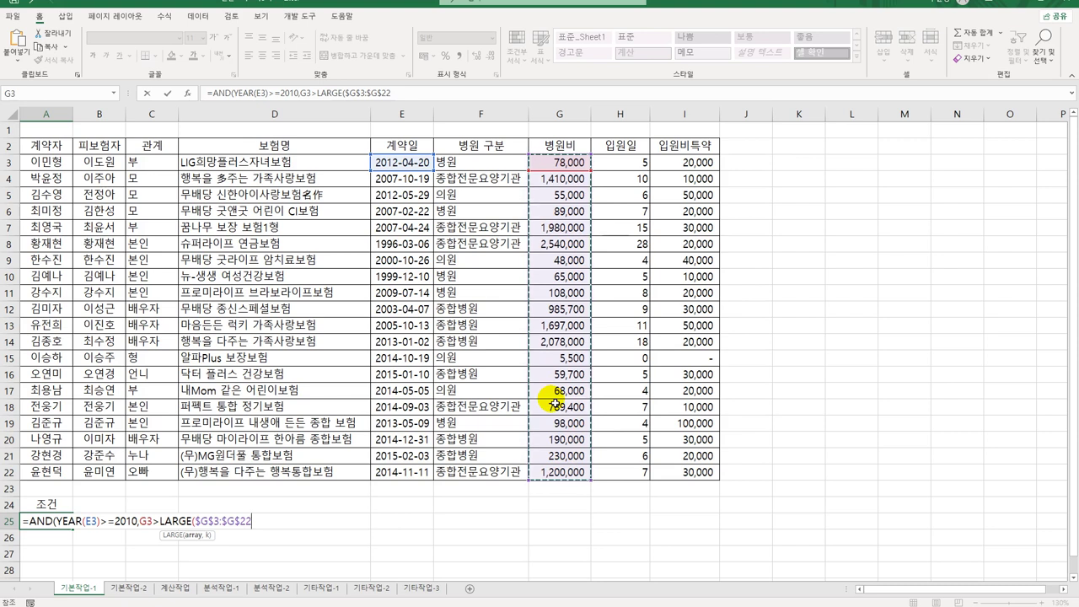
text(,)
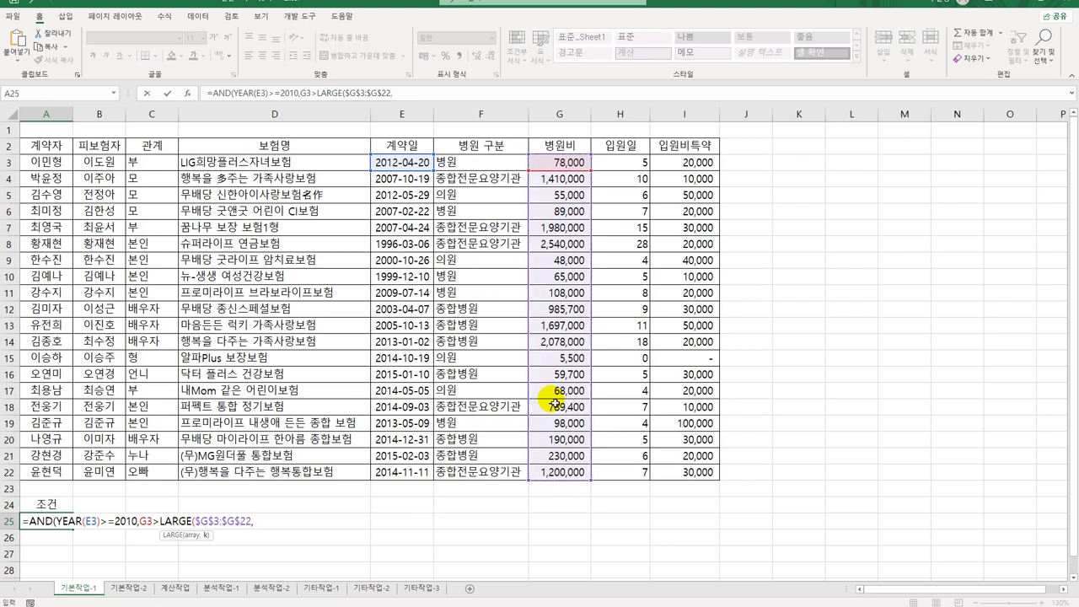
text(10))
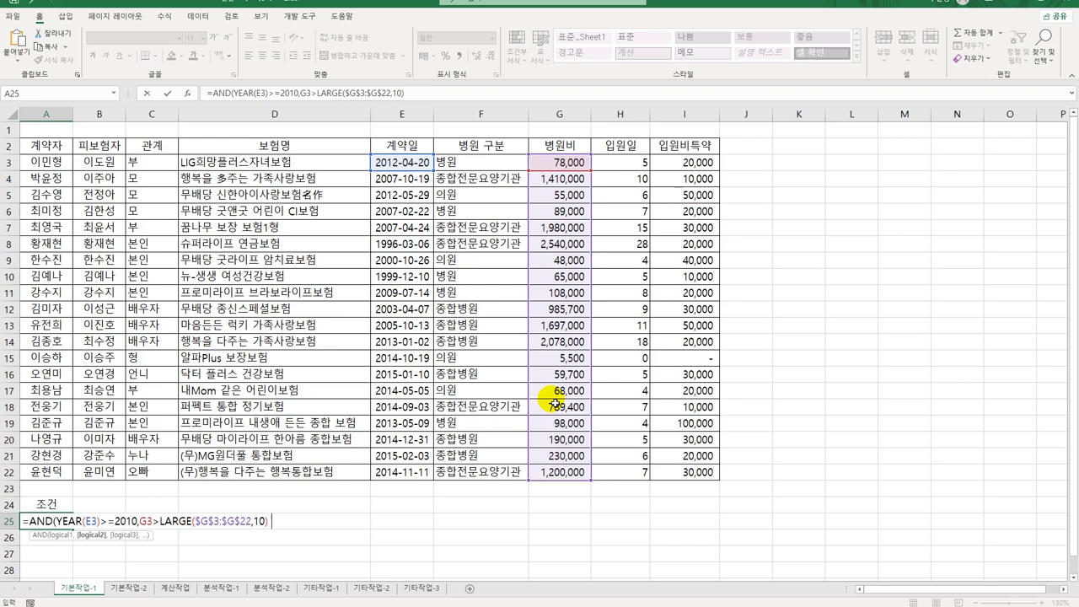
text( ))
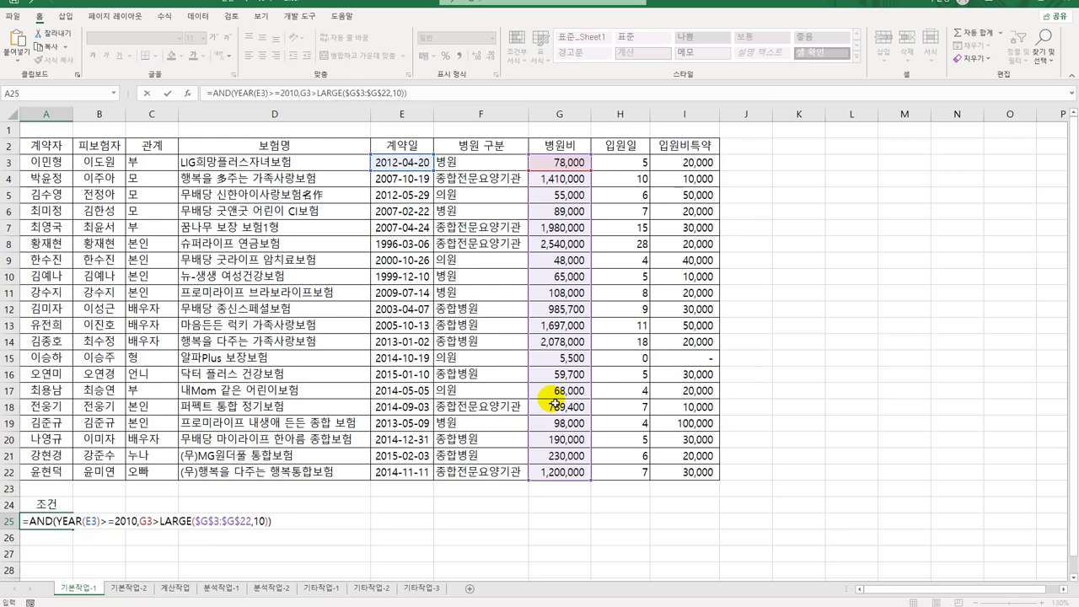
key(Return)
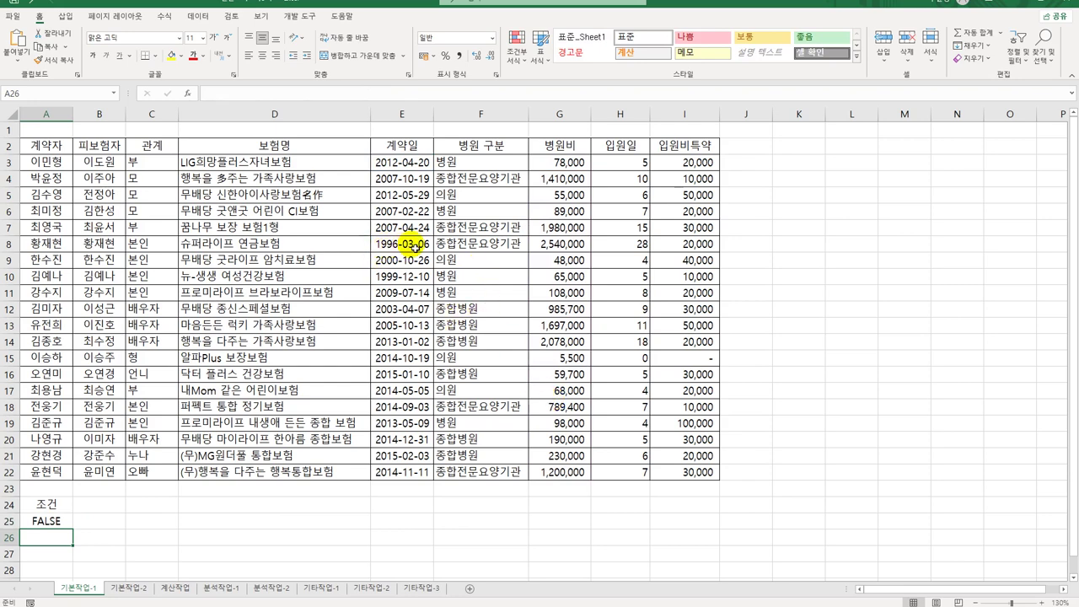
Step: Set up an advanced filter on the table A2:I22 with A24:A25 as the criteria range
click(336, 242)
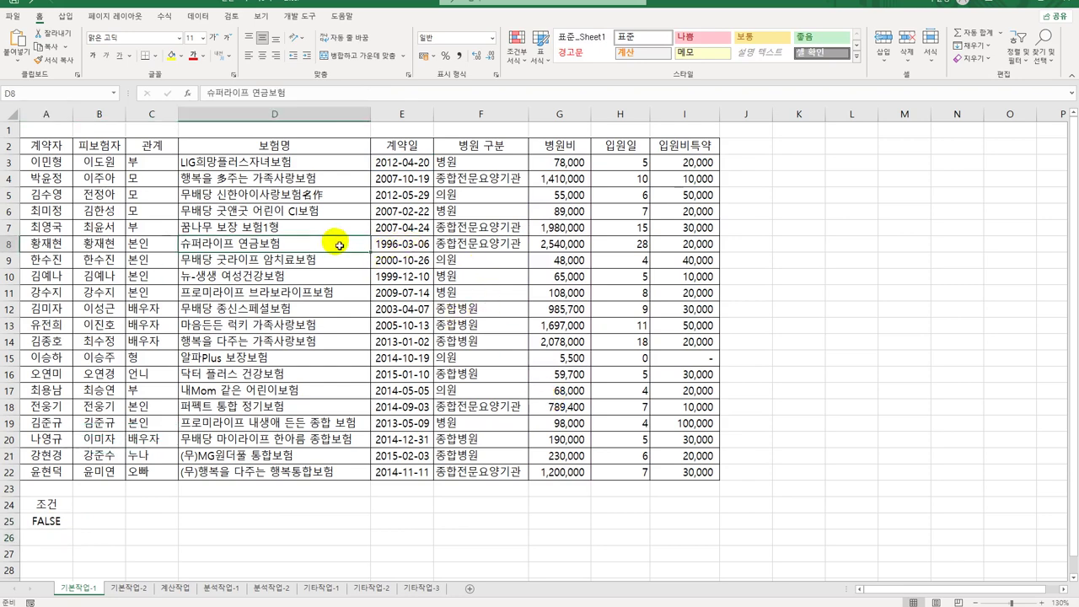
click(199, 16)
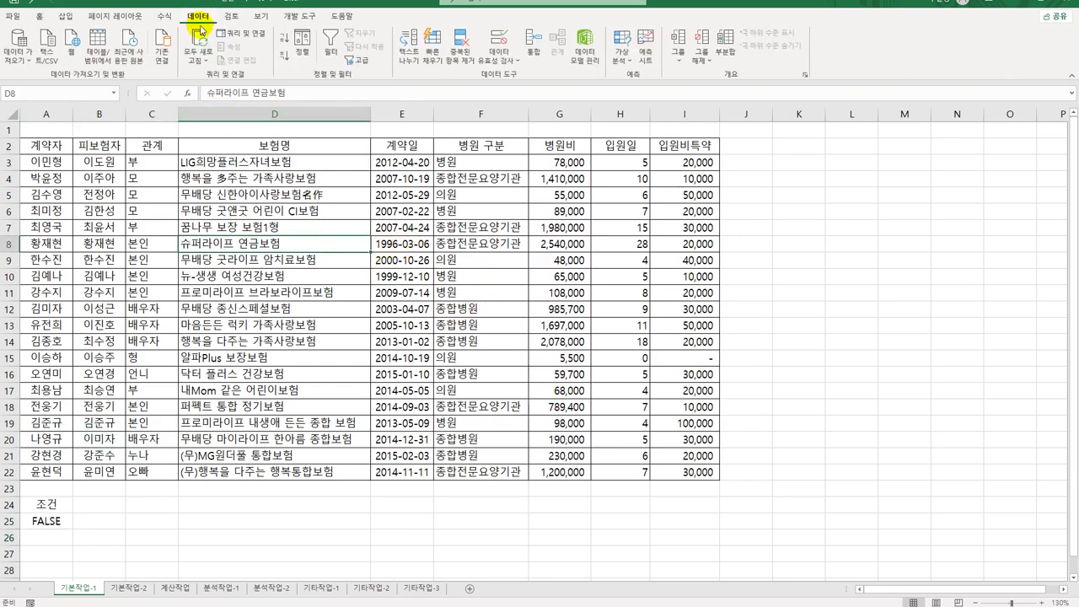
click(359, 61)
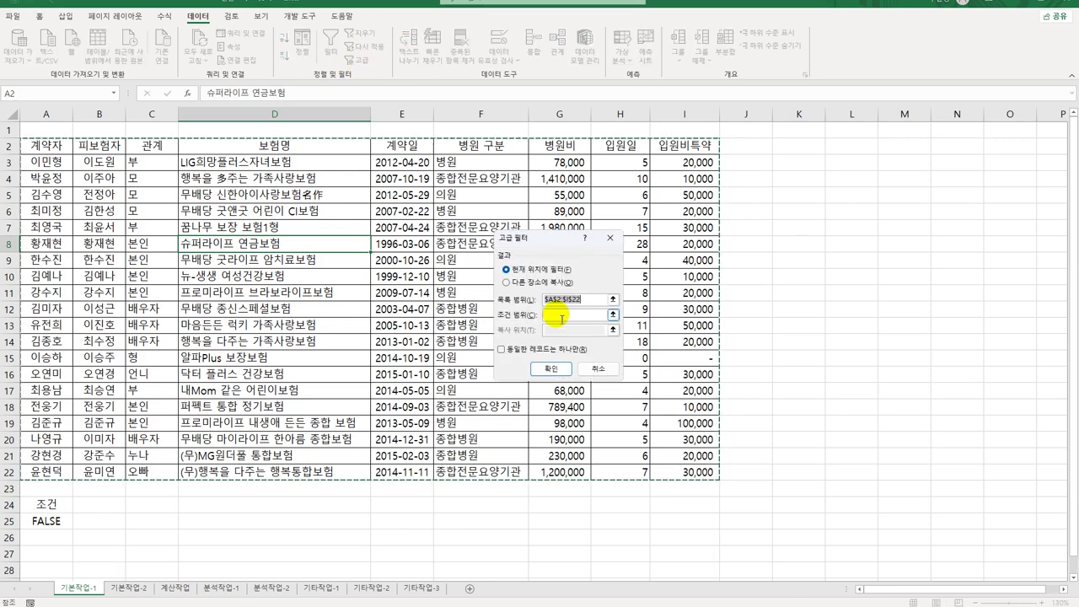
click(561, 315)
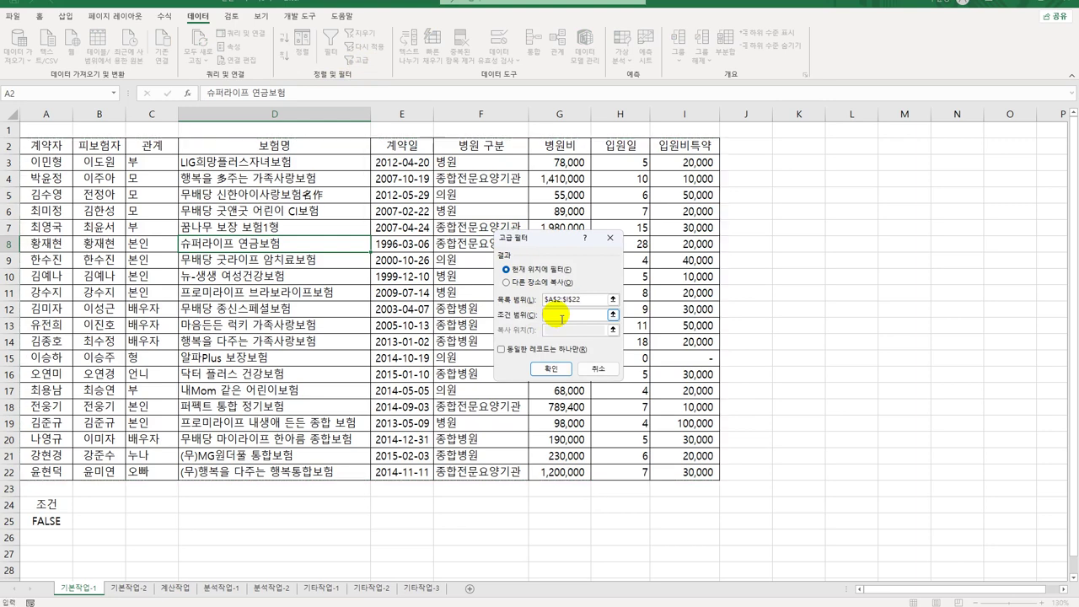
drag(42, 509, 42, 526)
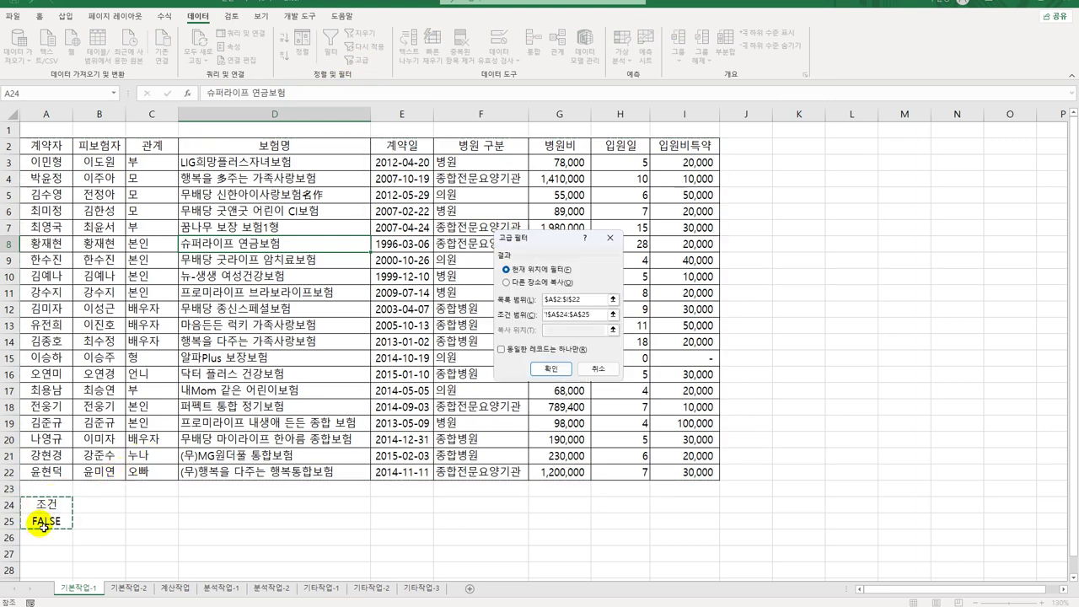
Step: Have the advanced filter copy its results to another location starting at A27, and run it
click(514, 283)
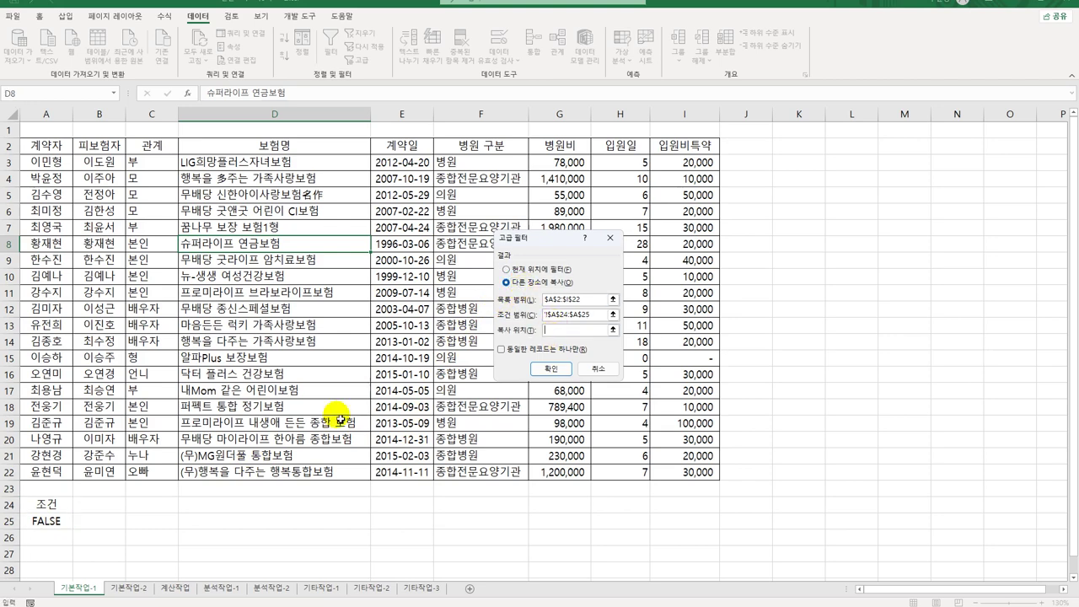
scroll(259, 465, down, 2)
scroll(259, 466, down, 2)
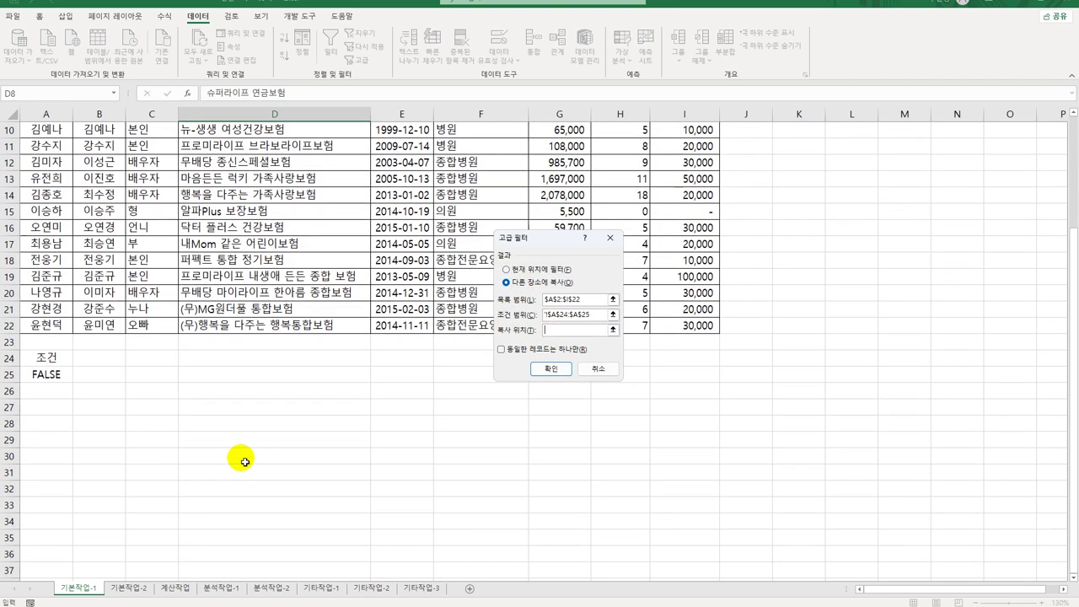
click(46, 407)
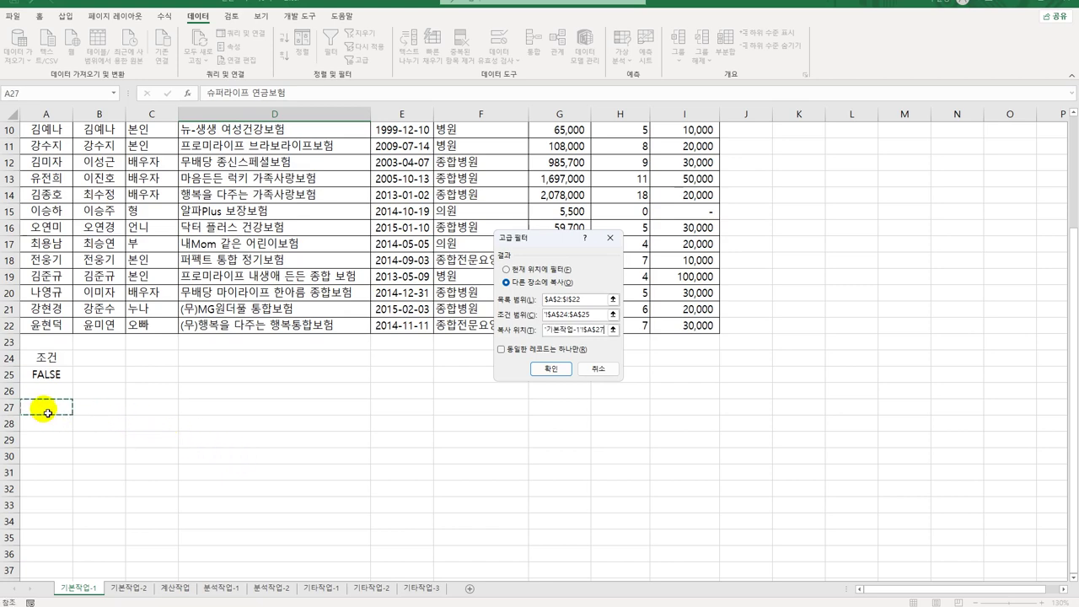
click(544, 368)
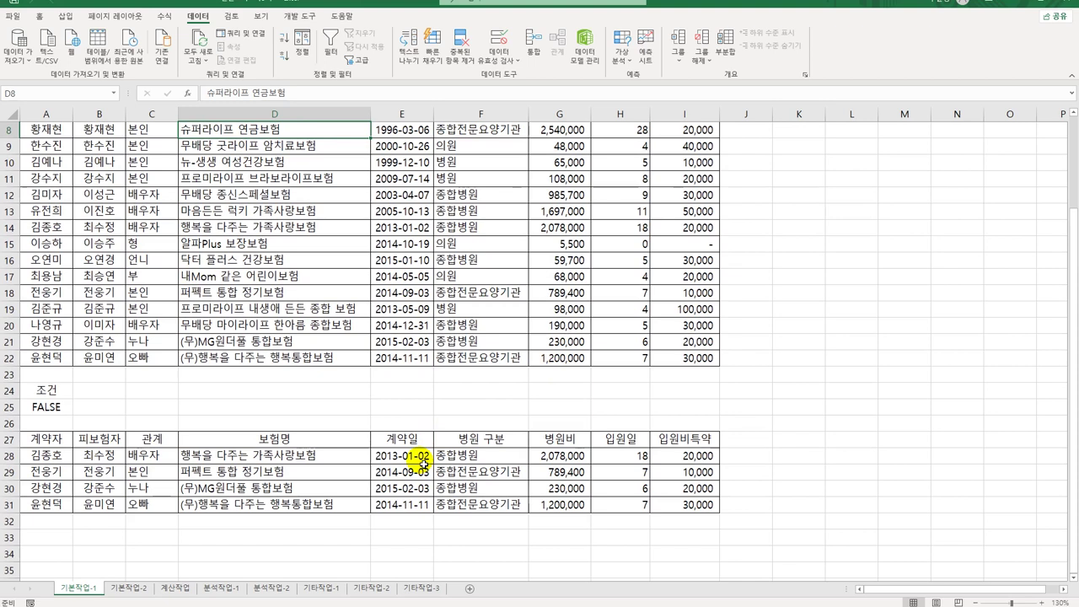
drag(423, 463, 419, 502)
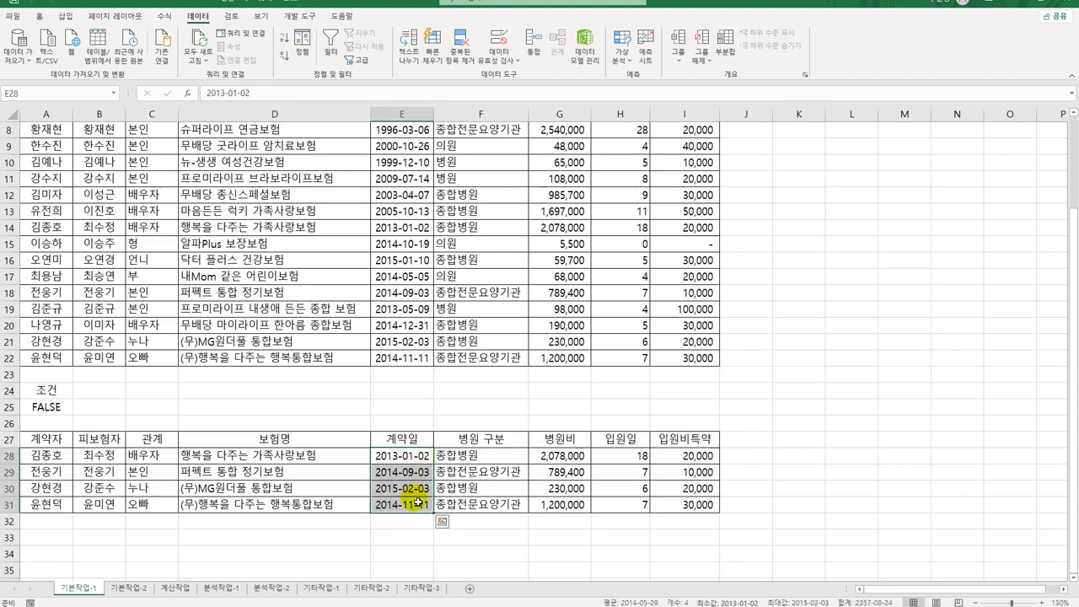
drag(563, 456, 567, 507)
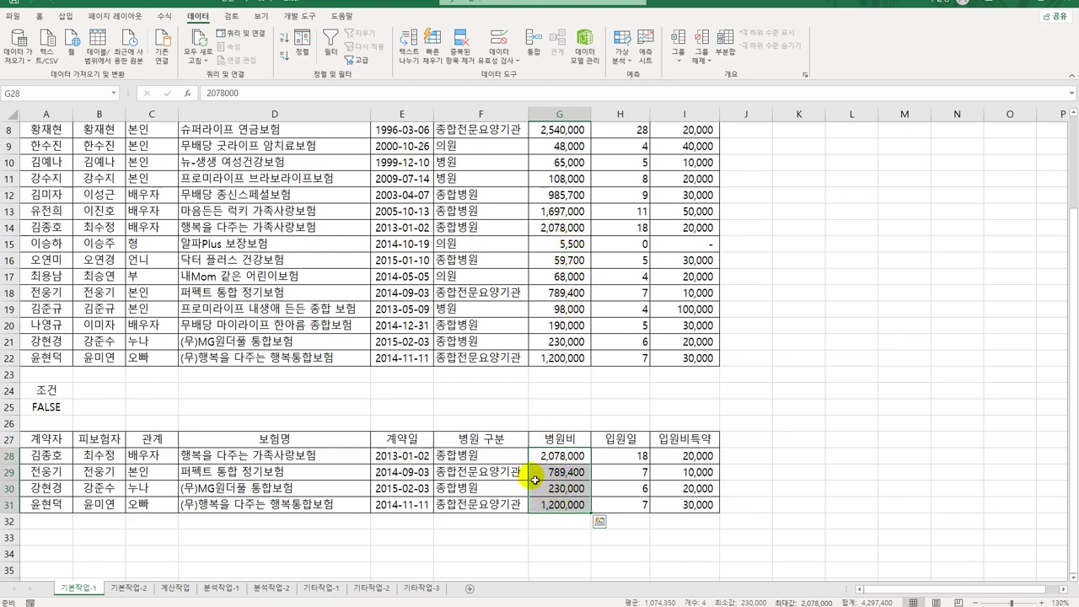
Step: Start a new conditional formatting rule for A3:I22 that uses a formula to determine which cells to format
scroll(534, 480, up, 3)
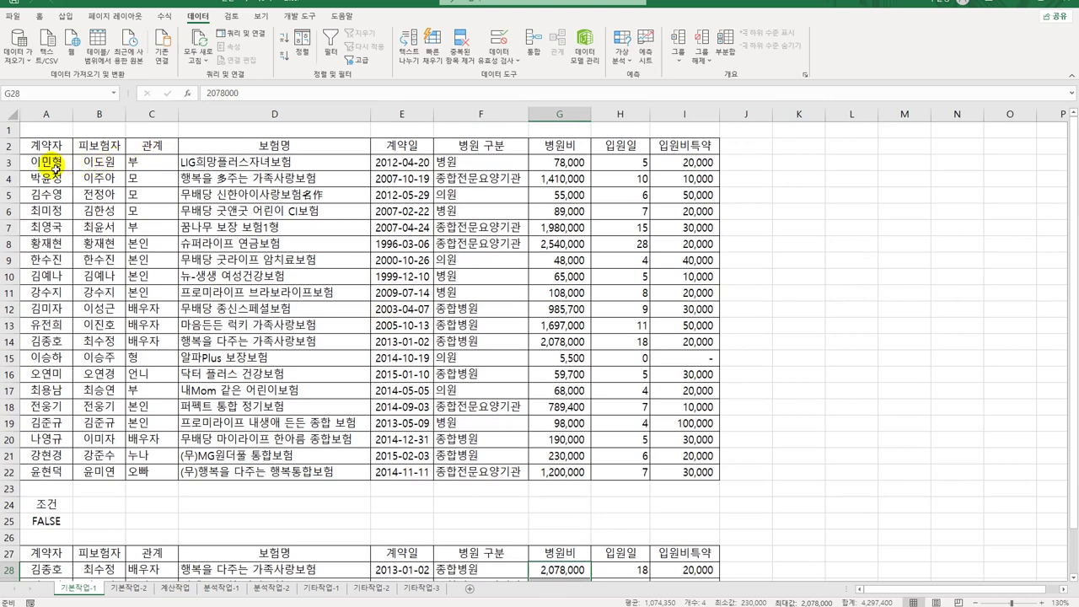
drag(48, 161, 664, 469)
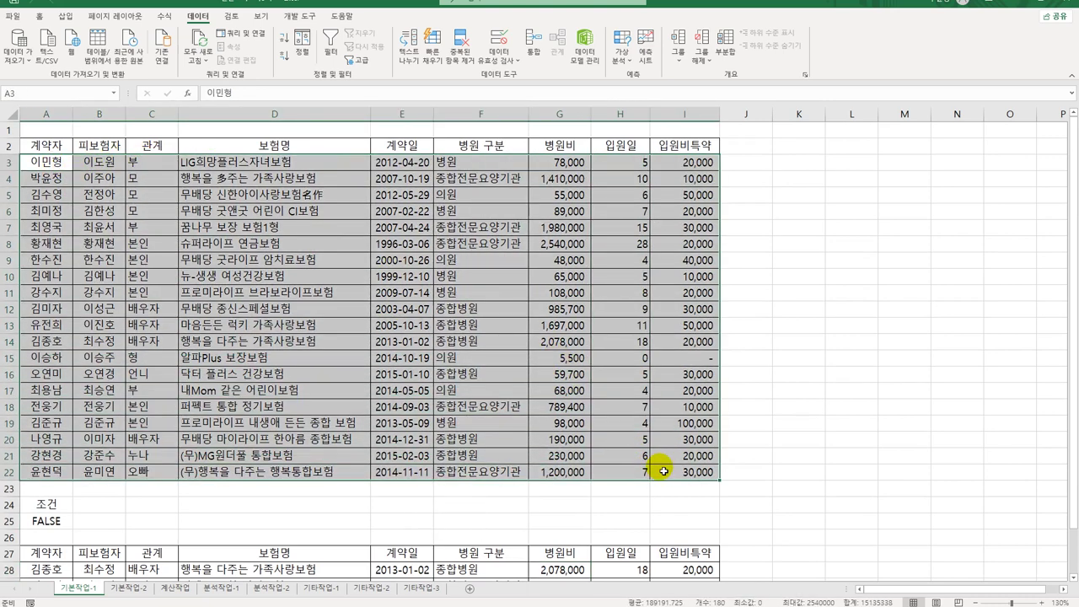
click(41, 19)
click(516, 47)
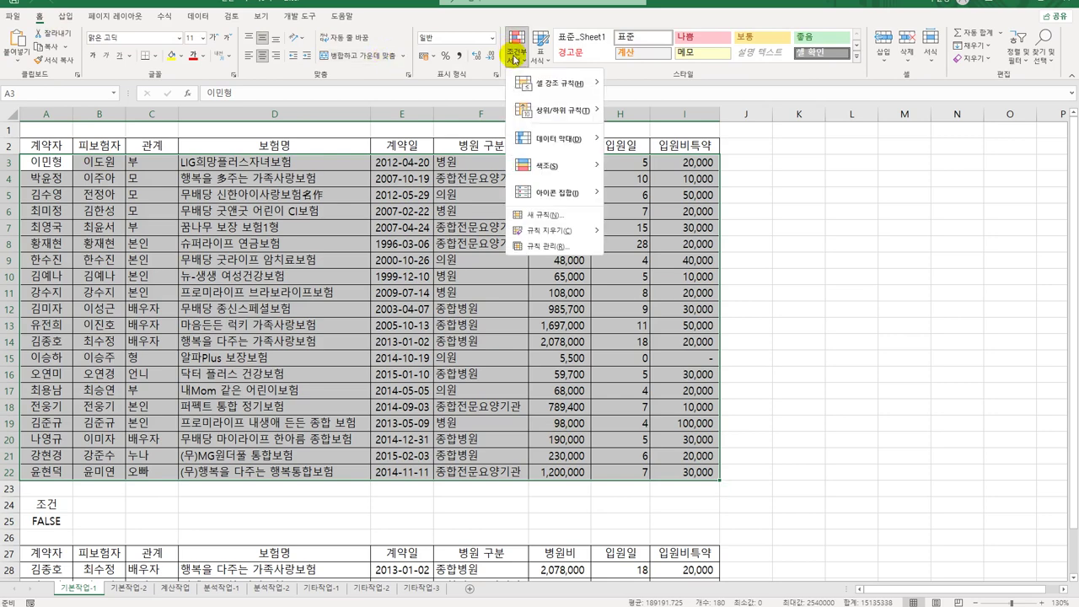
click(562, 216)
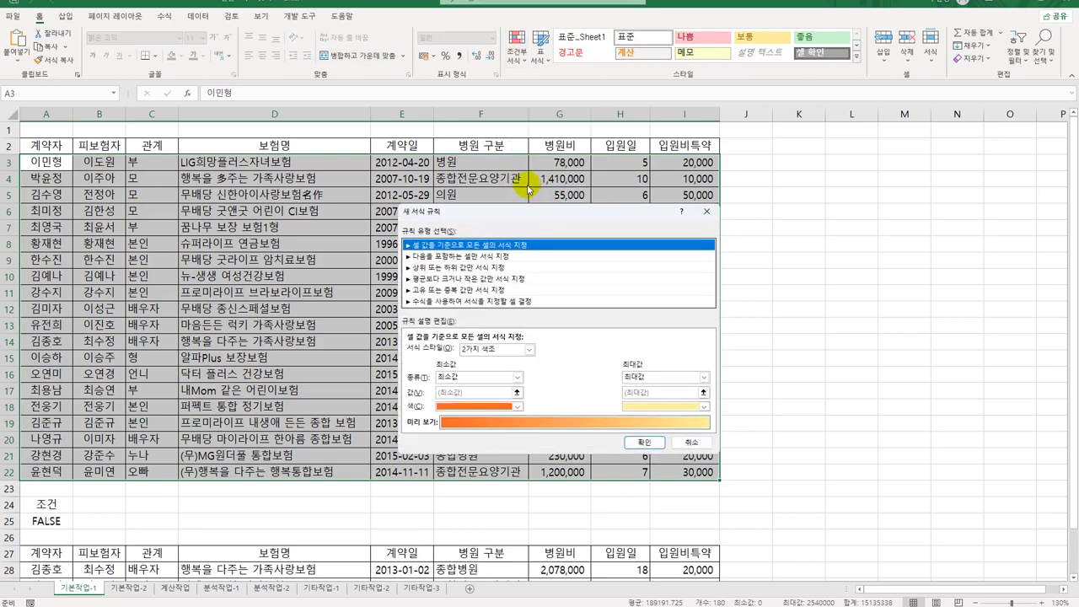
click(466, 301)
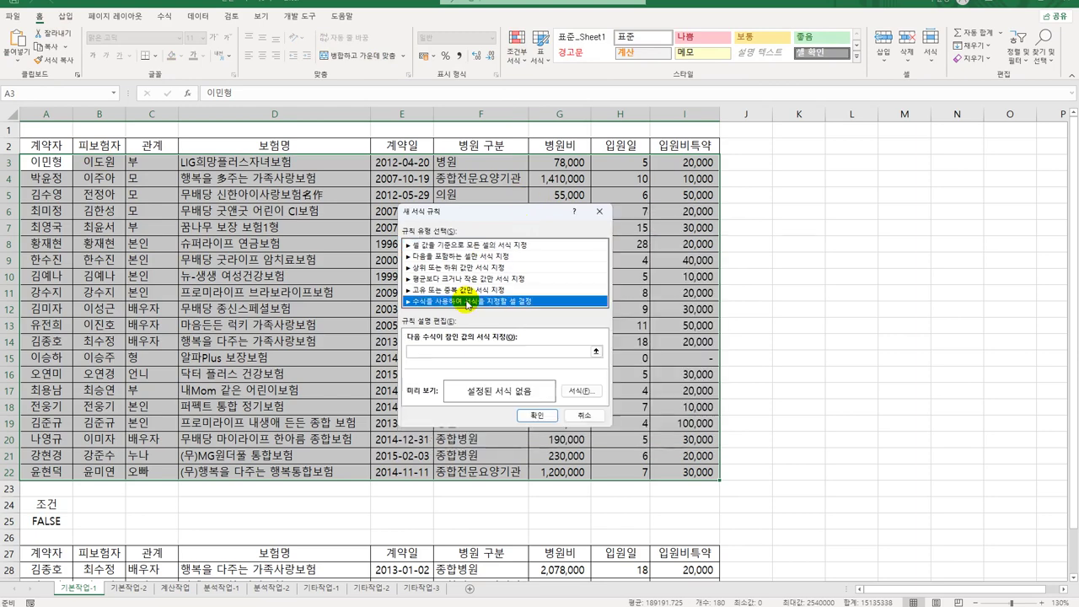
click(455, 353)
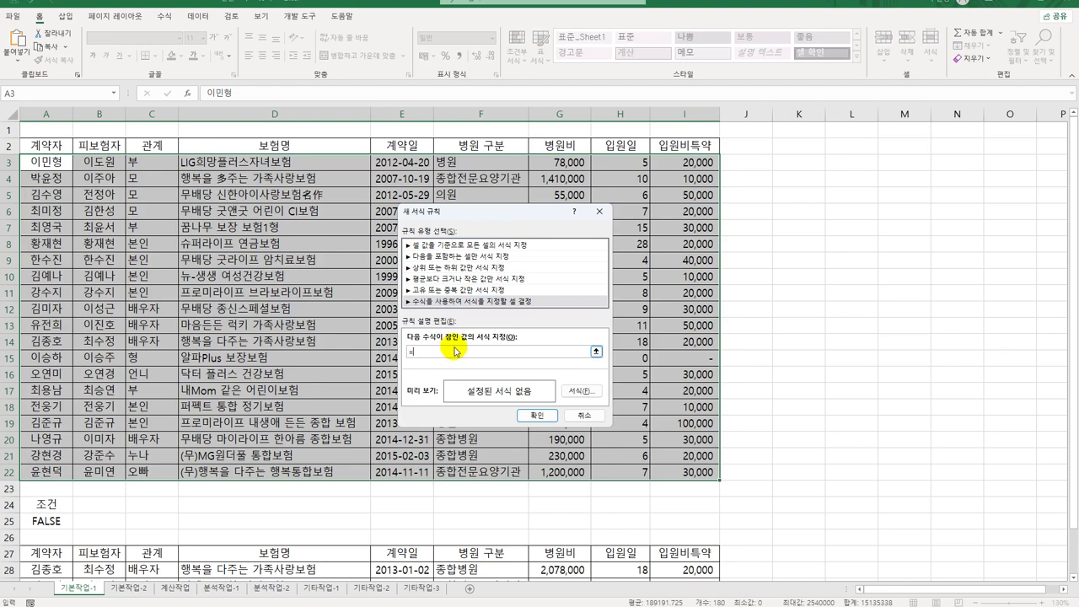
click(141, 164)
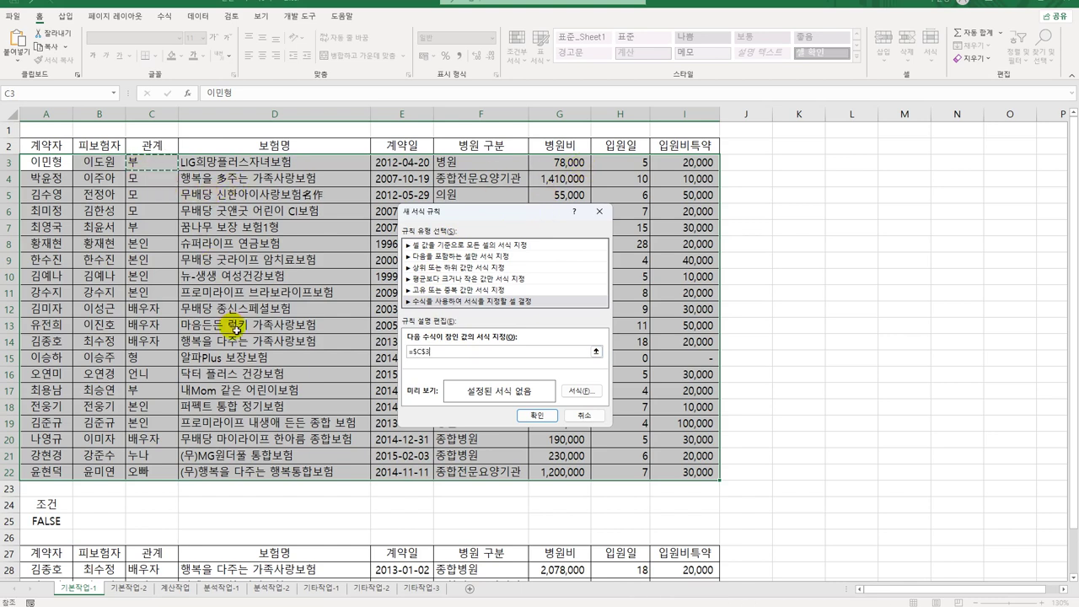
key(BackSpace)
key(BackSpace)
key(BackSpace)
key(BackSpace)
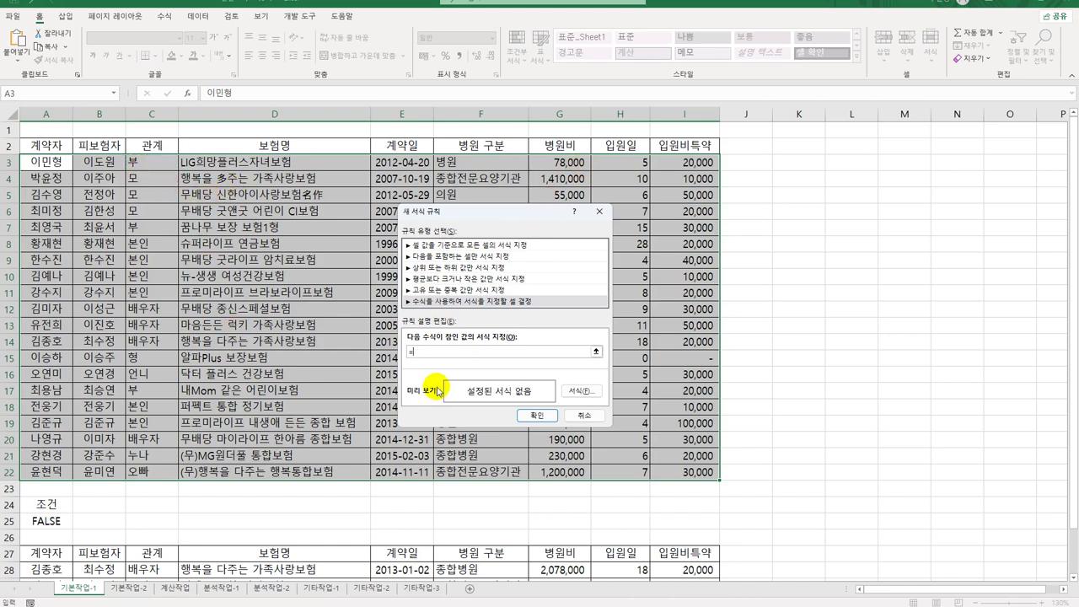
Step: Begin the rule formula with the condition that the relationship is not 본인: =AND($C3<>"본인",
text(AND()
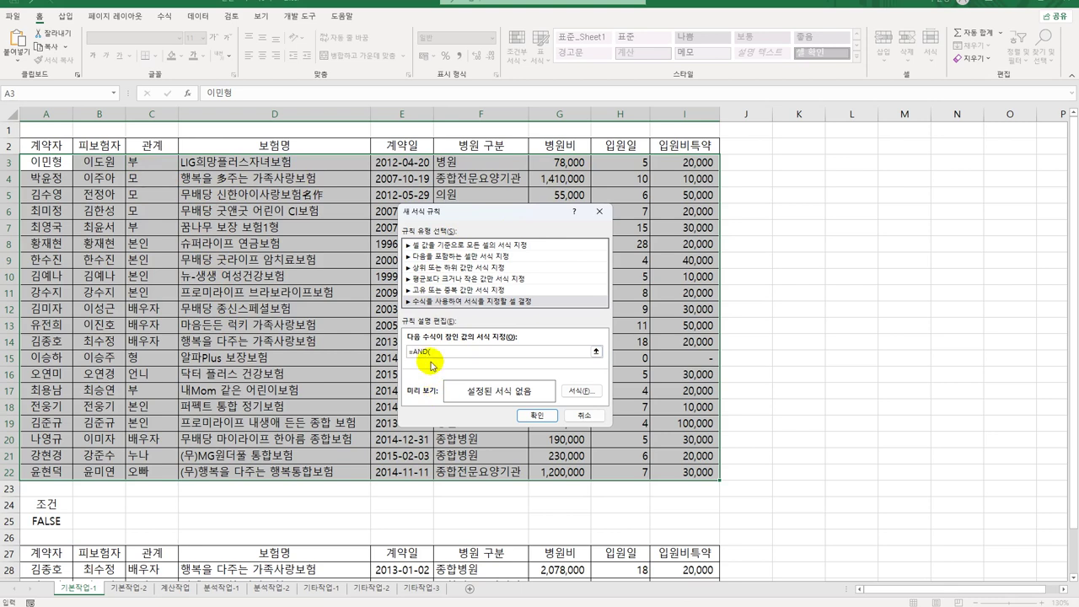
click(153, 166)
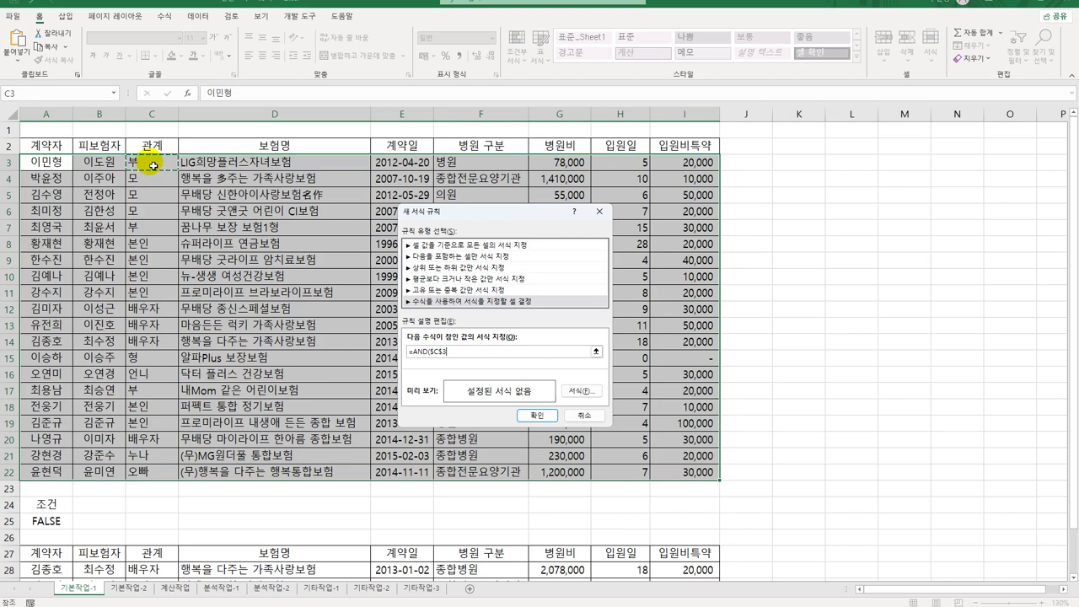
key(F4)
key(F4)
text(<>"본인",)
Step: Complete the rule formula with the condition that the hospital cost exceeds the average: $G3>AVERAGE($G$3:$G$22))
click(564, 165)
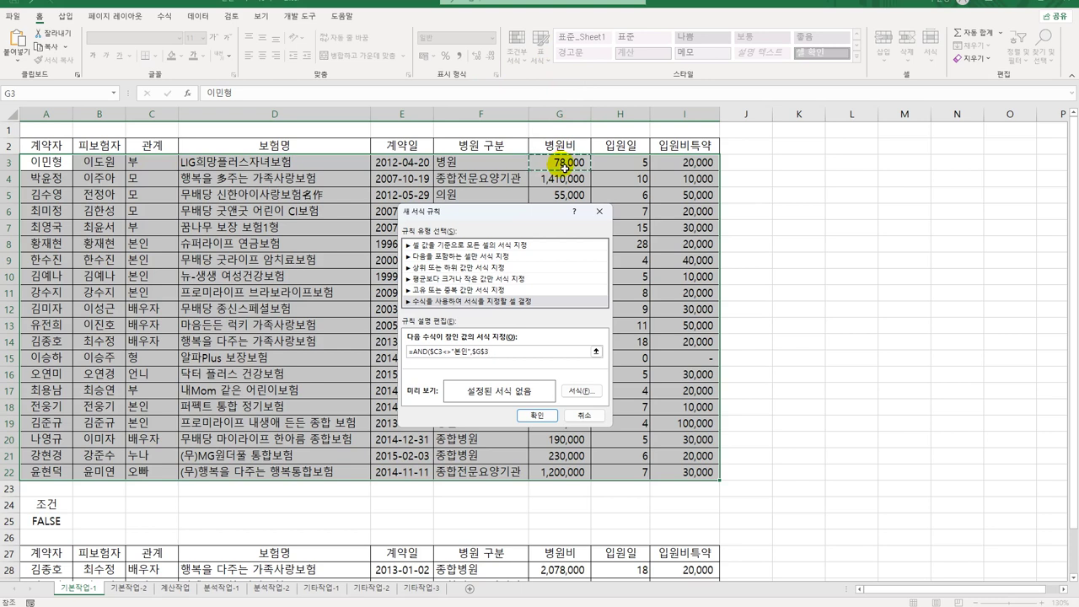
key(F4)
text(>)
text(ㅁ)
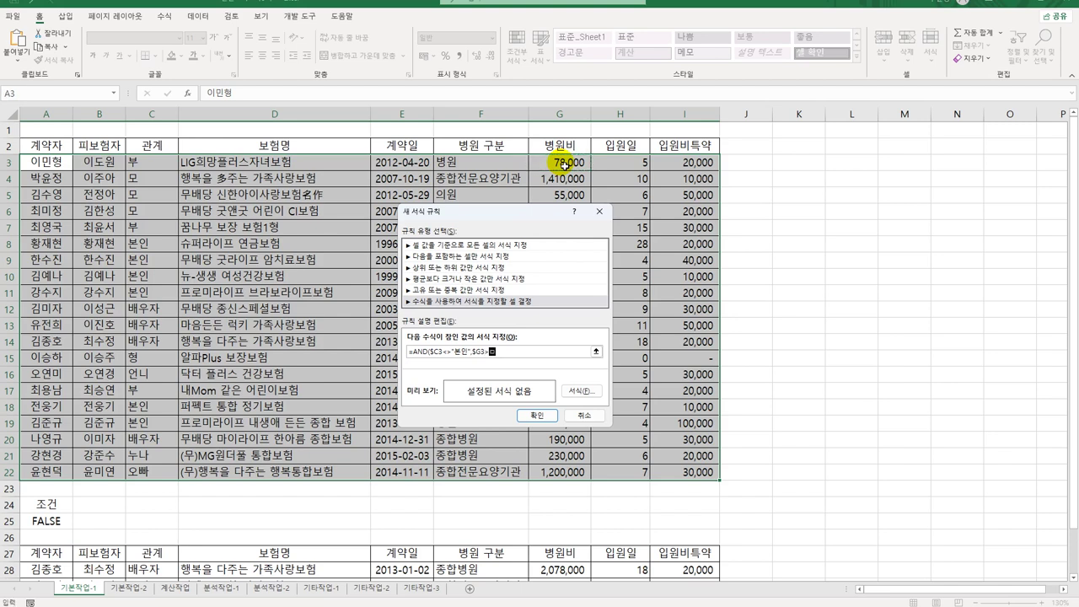
key(BackSpace)
text(AVERAGE)
key(BackSpace)
drag(563, 165, 549, 476)
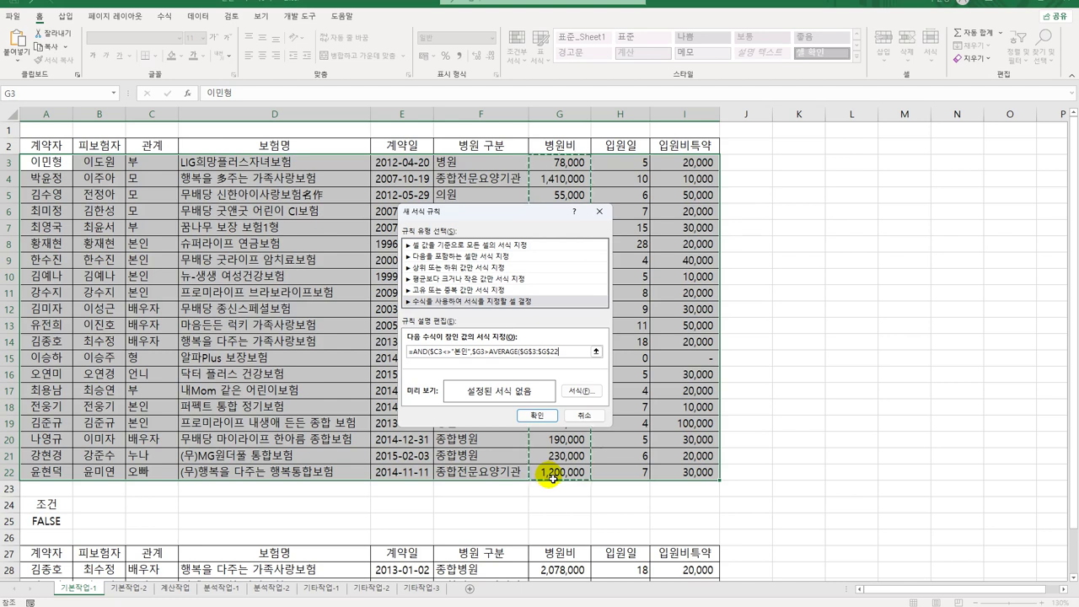
text()))
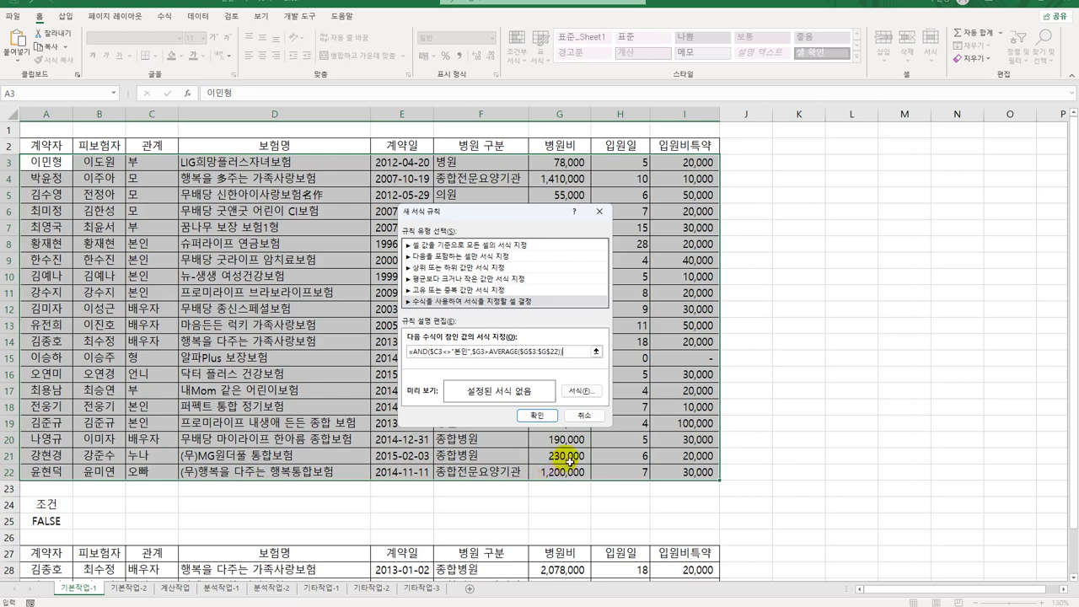
Step: Give the rule a bold italic font style in standard blue and apply it to the table
click(587, 392)
drag(607, 147, 821, 157)
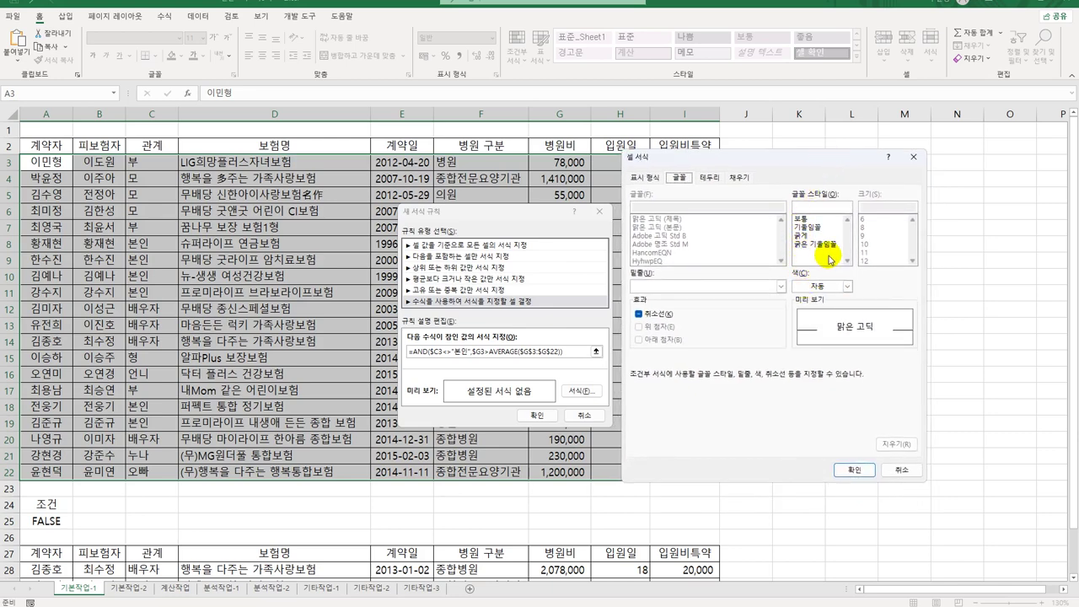
click(828, 246)
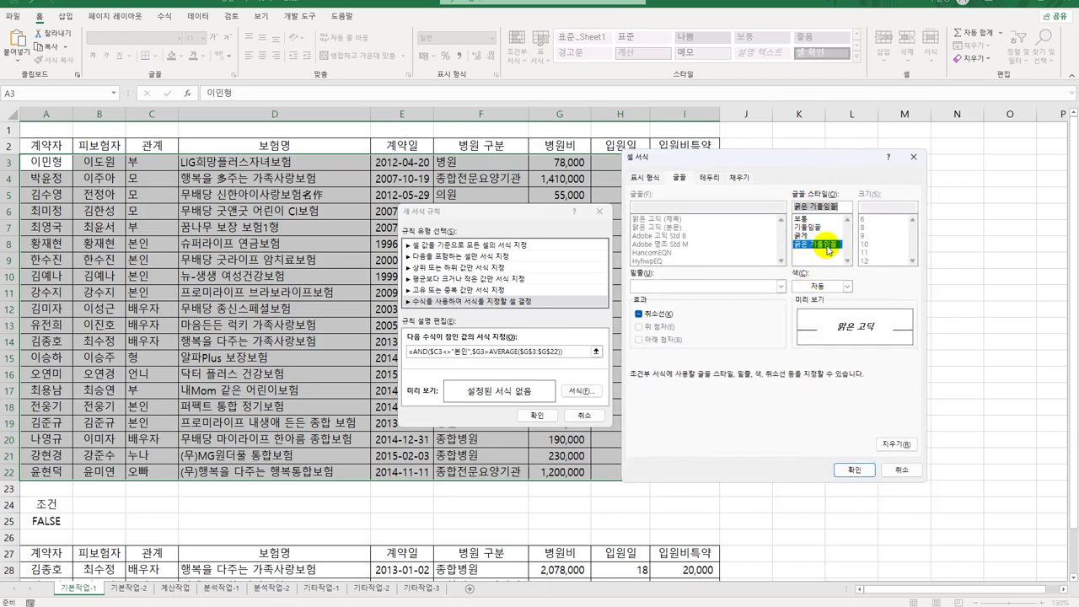
click(846, 287)
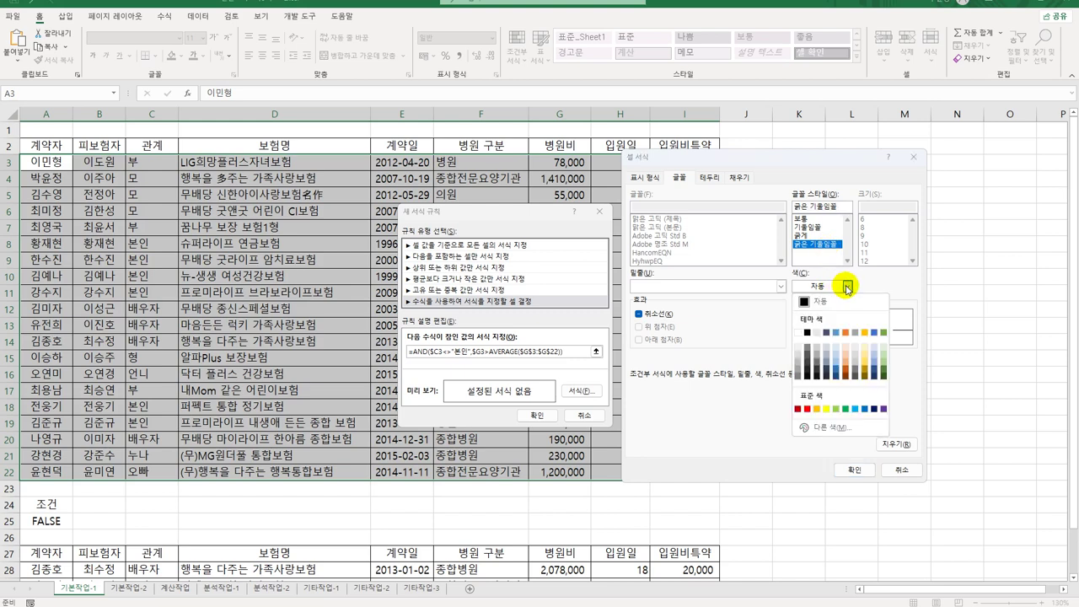
click(864, 408)
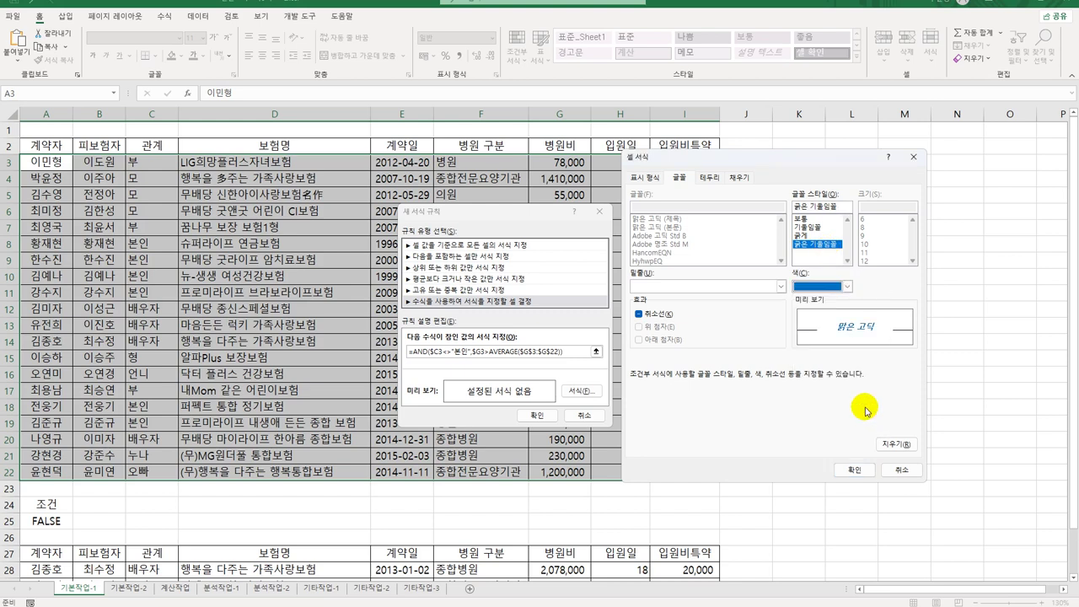
click(853, 469)
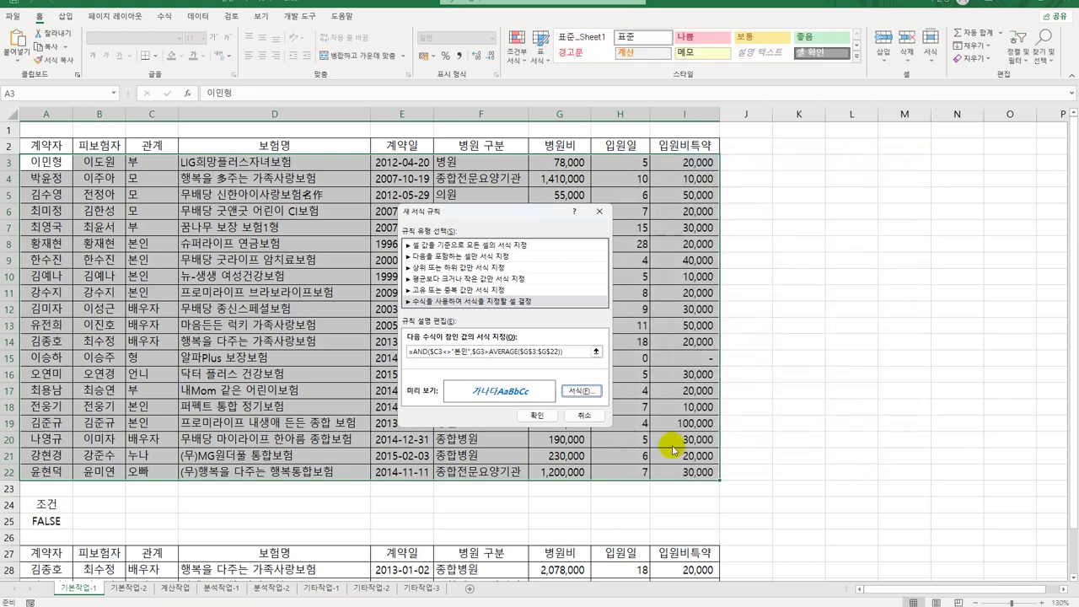
click(531, 417)
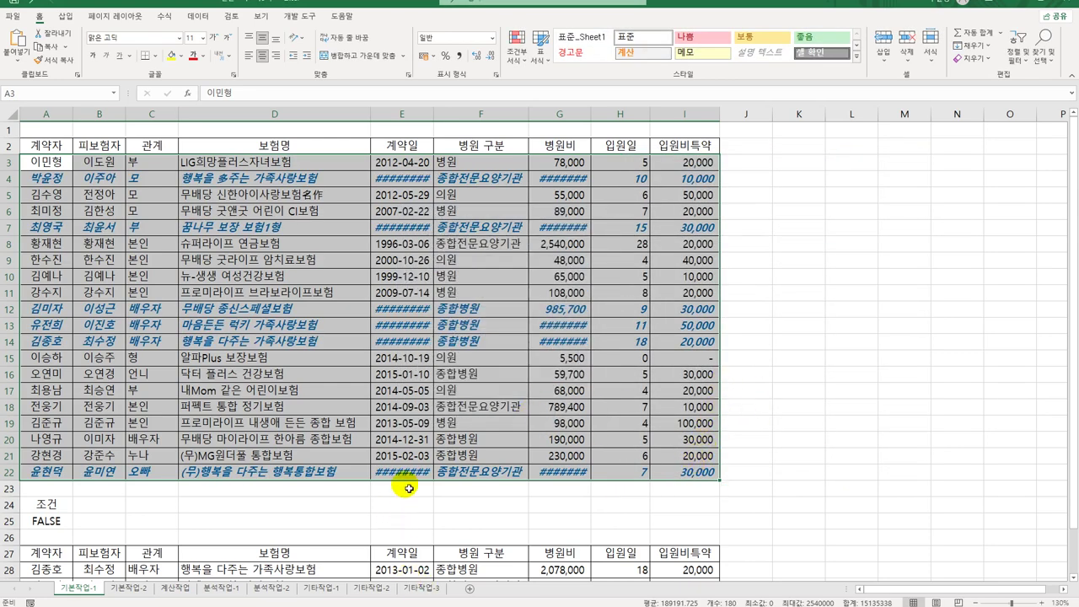
Step: Autofit the widths of columns E and G to their contents
double_click(433, 112)
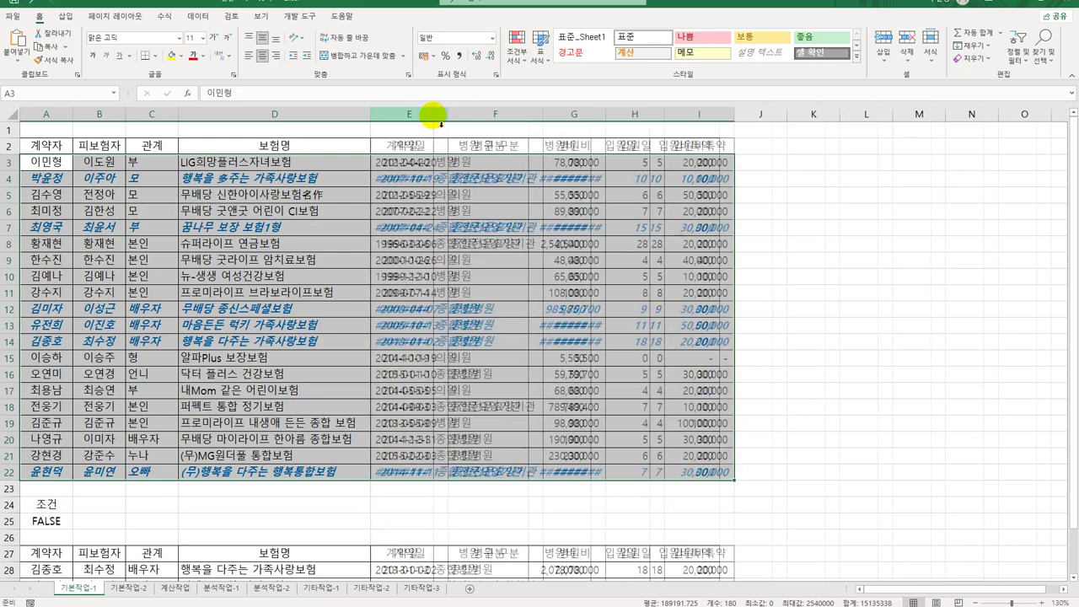
drag(607, 119, 610, 120)
double_click(610, 120)
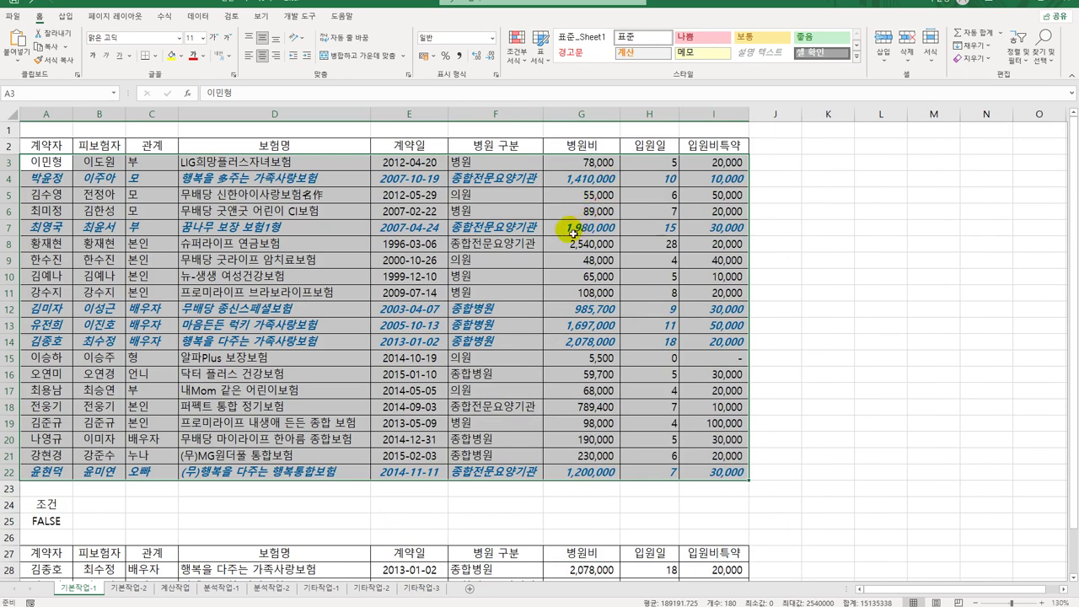
click(146, 258)
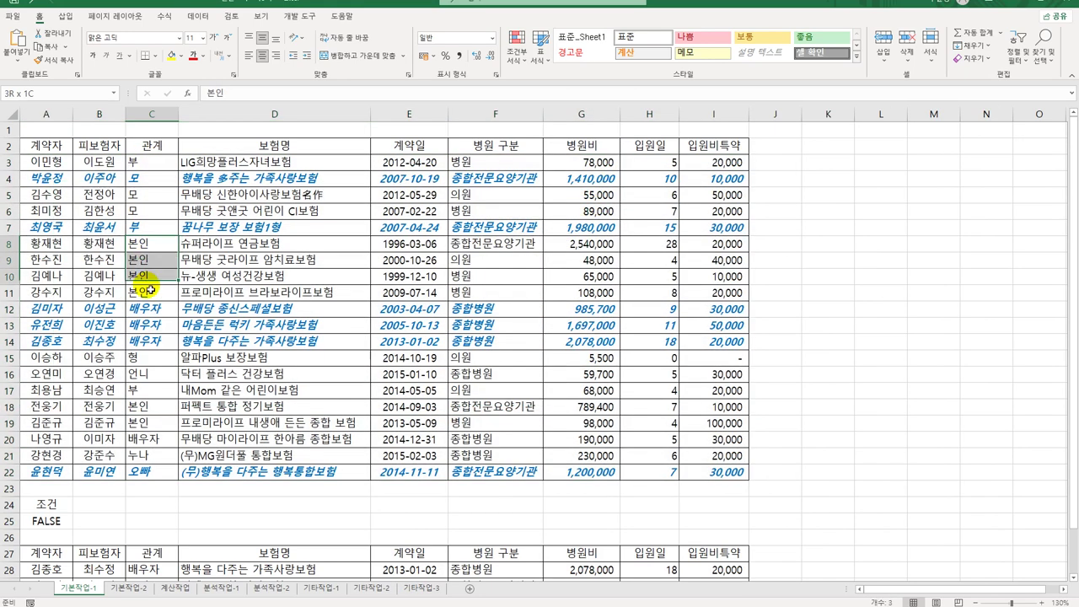
click(146, 236)
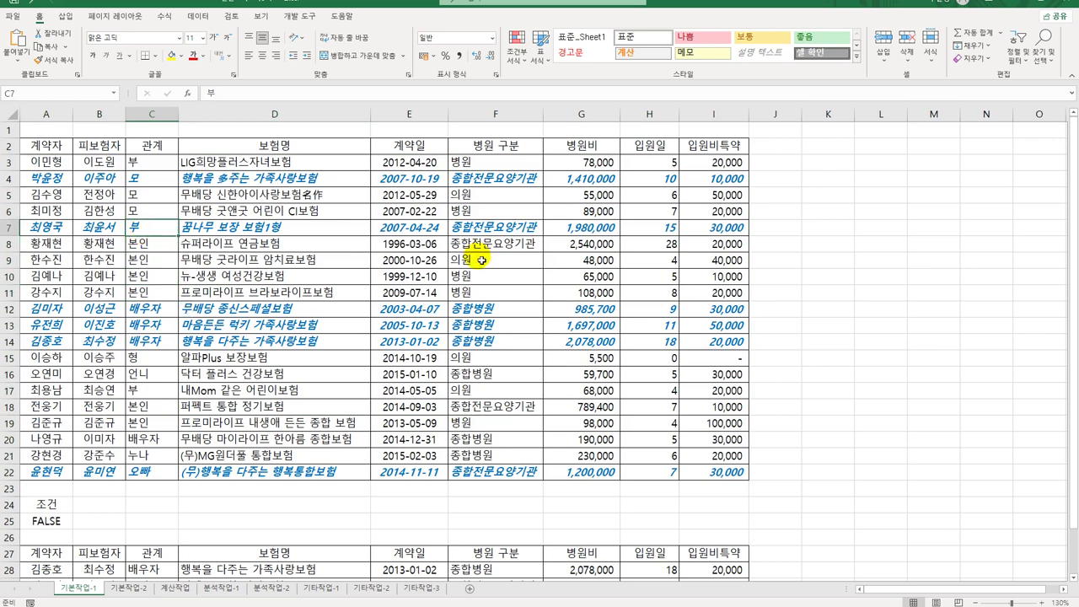
click(609, 230)
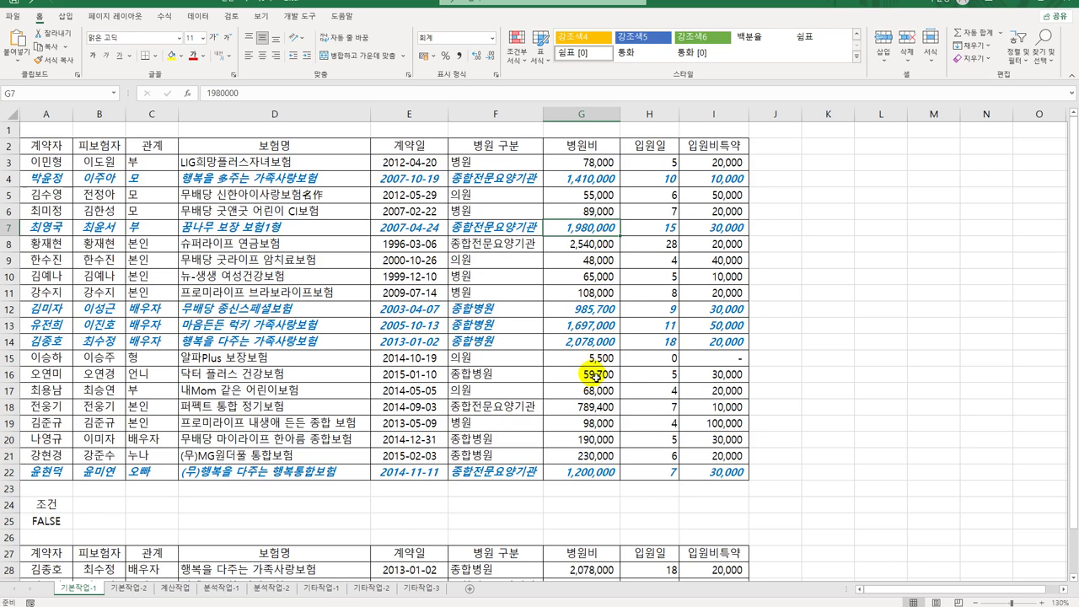
Step: On the 기본작업-2 sheet, set the page setup to centre the printout horizontally and vertically
click(138, 590)
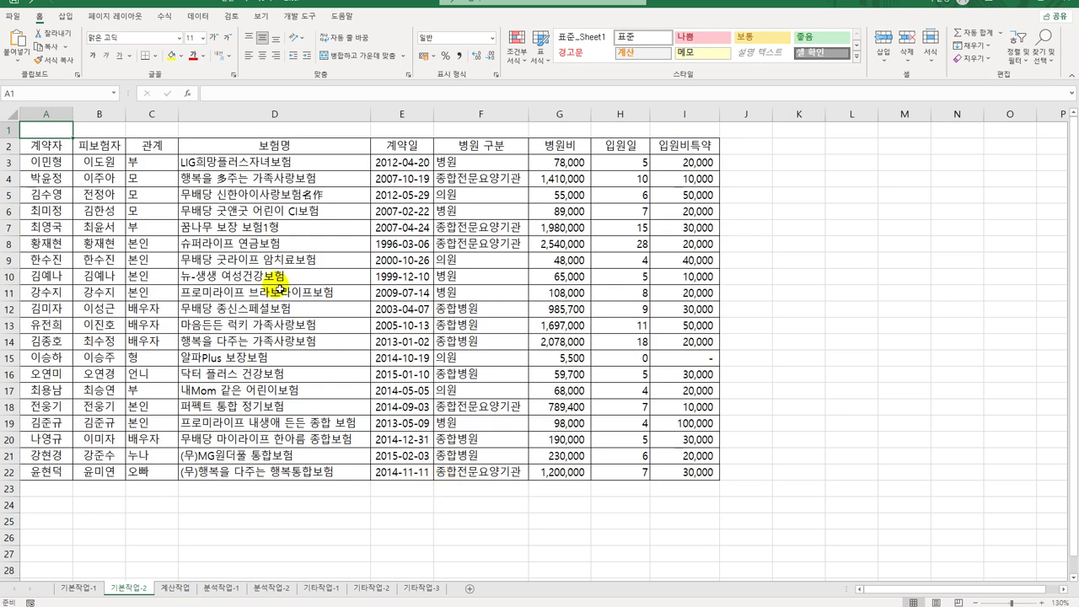
click(118, 16)
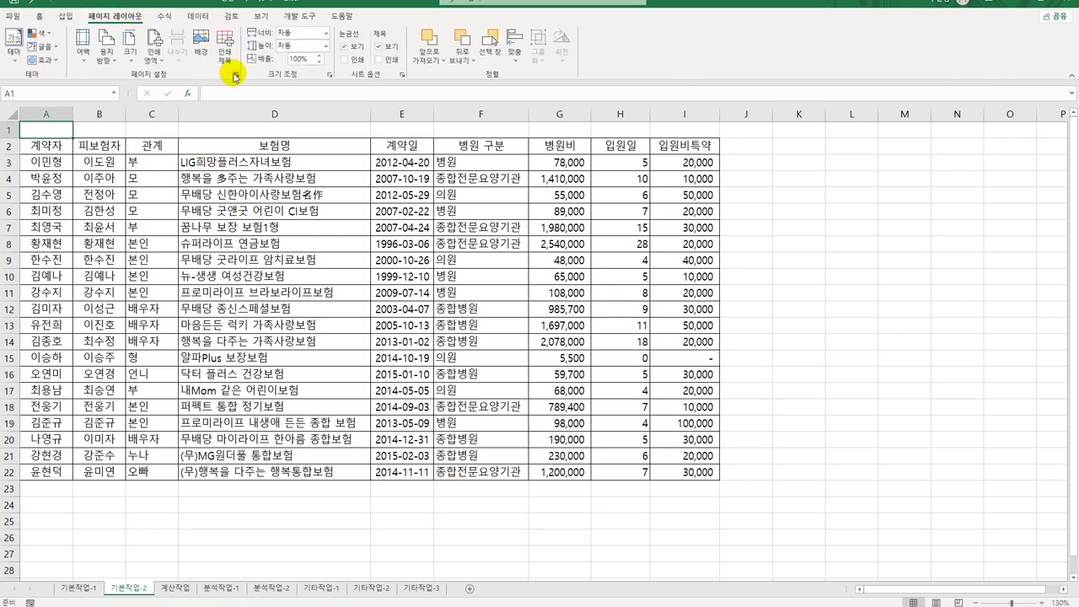
click(237, 76)
click(423, 174)
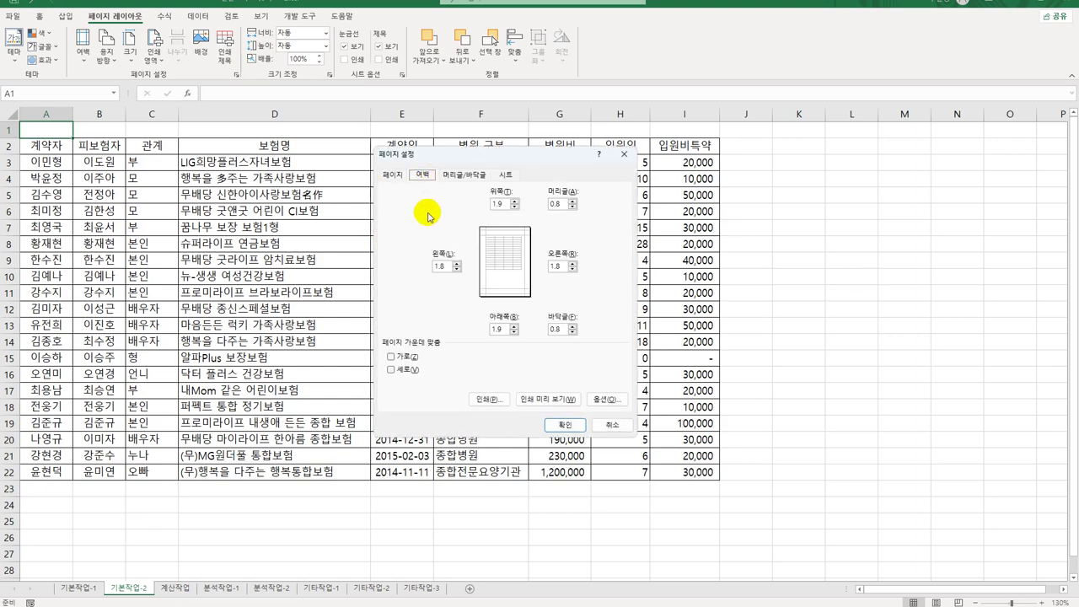
click(403, 355)
click(399, 371)
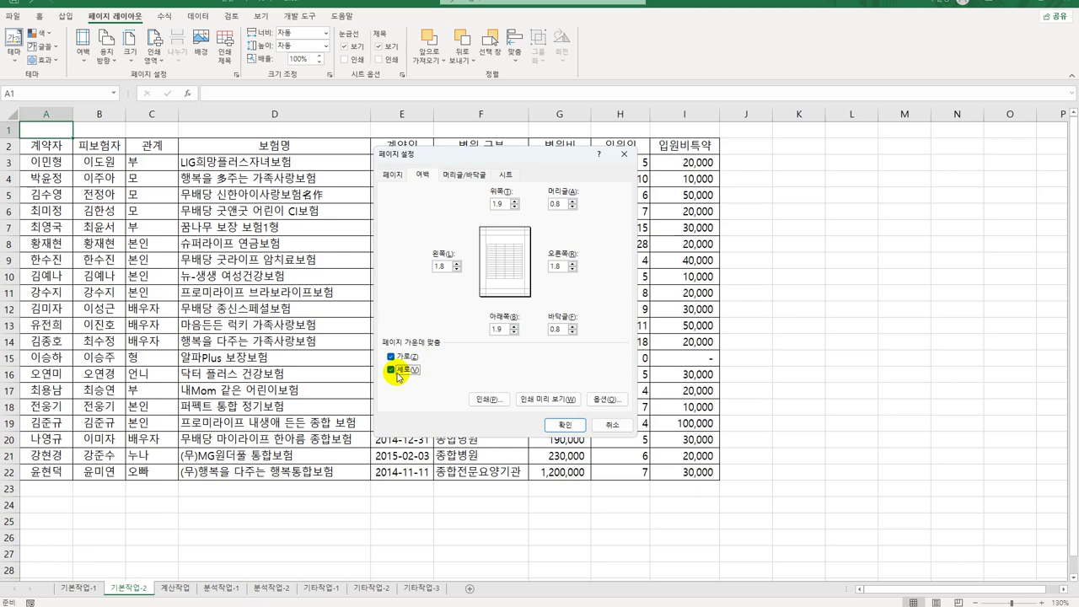
Step: Create a custom header whose left section reads "출력 시간 : " followed by the current time field
click(464, 174)
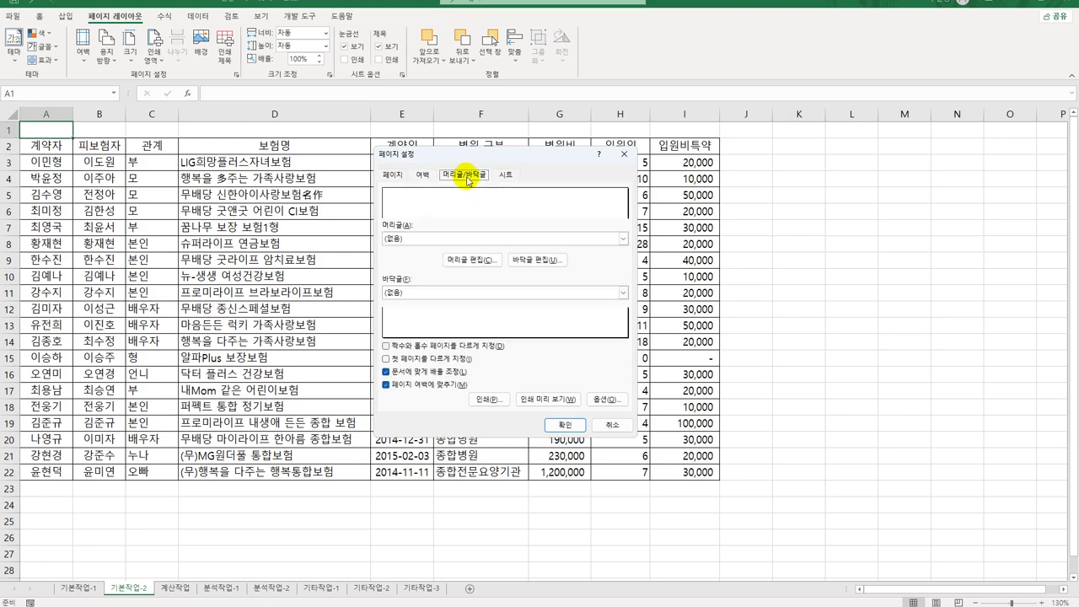
click(463, 260)
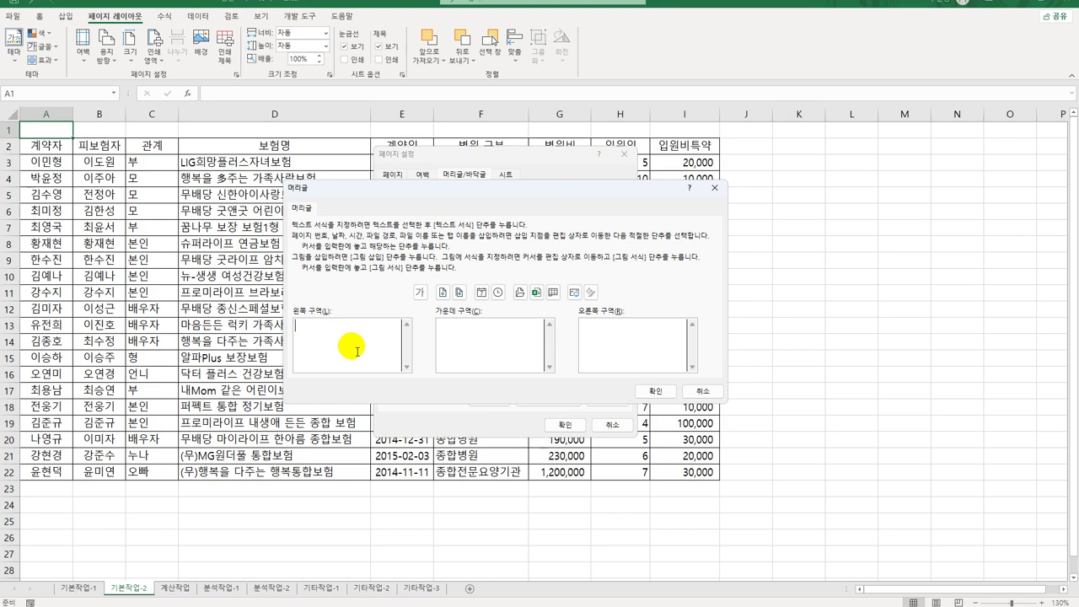
text(출력 시간 :)
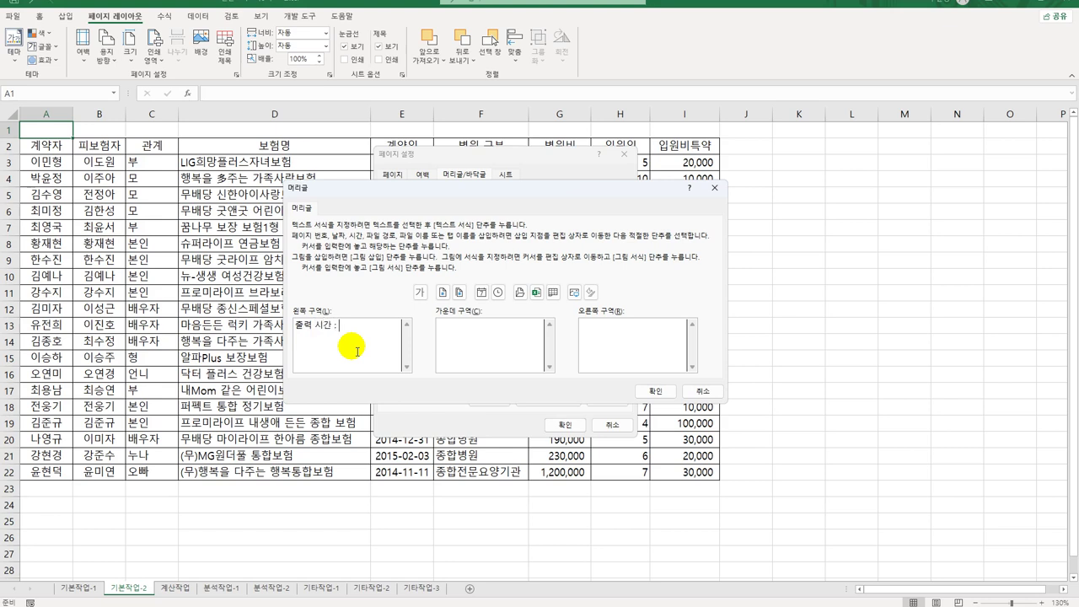
click(500, 295)
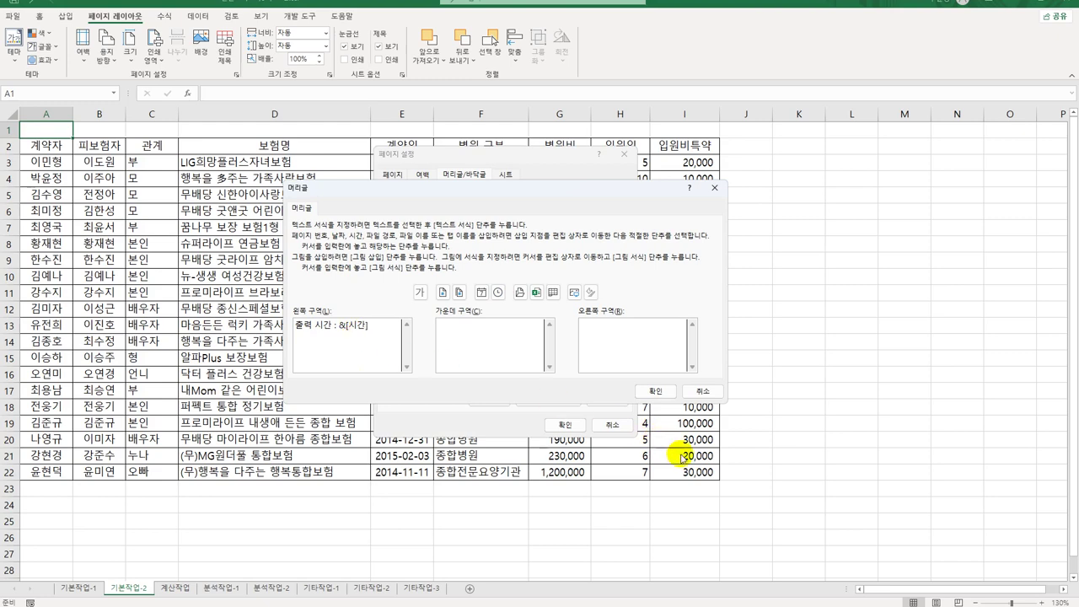
click(654, 392)
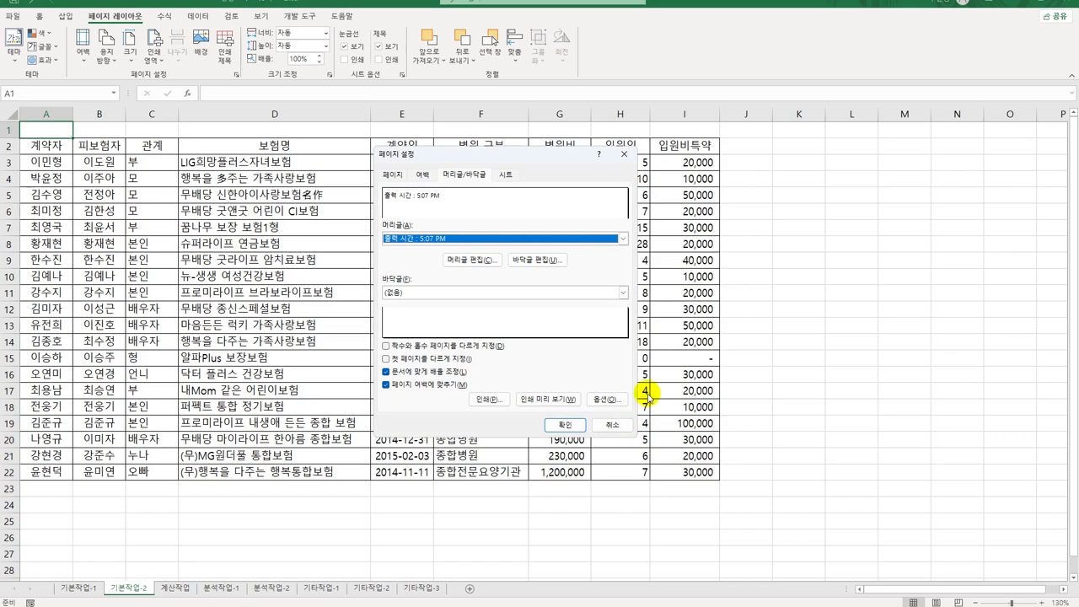
Step: Set the print area to A2:I22 and the page orientation to landscape (가로), keeping the page centring
click(505, 174)
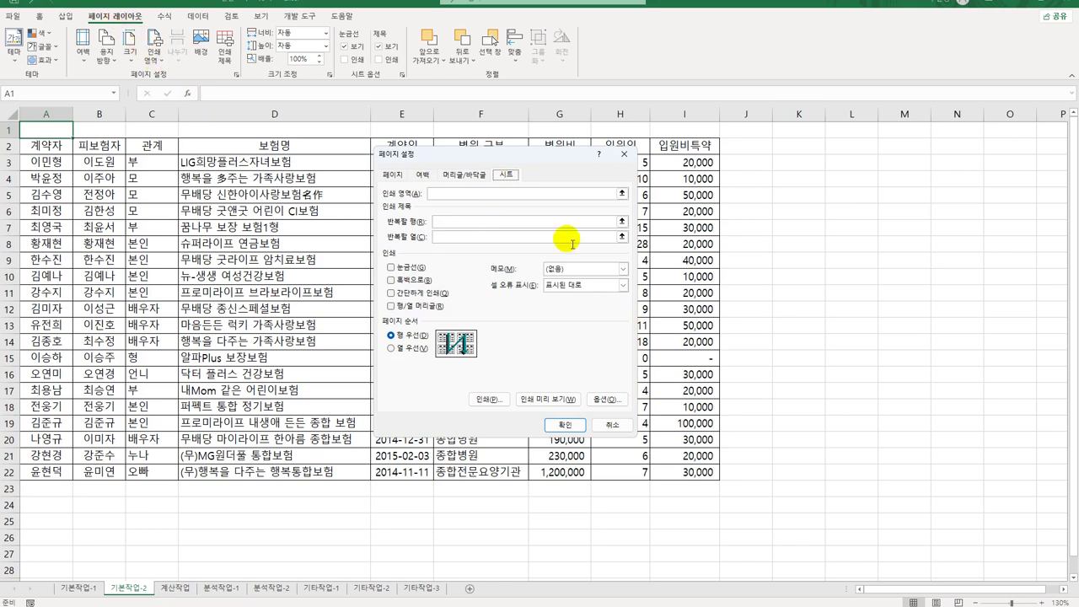
click(464, 197)
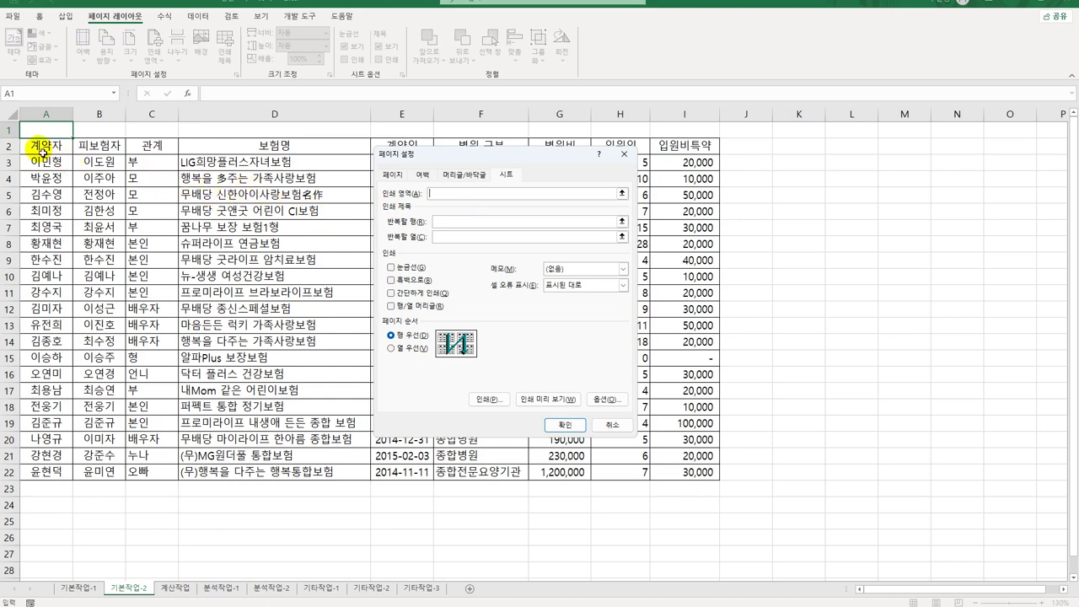
drag(46, 145, 680, 476)
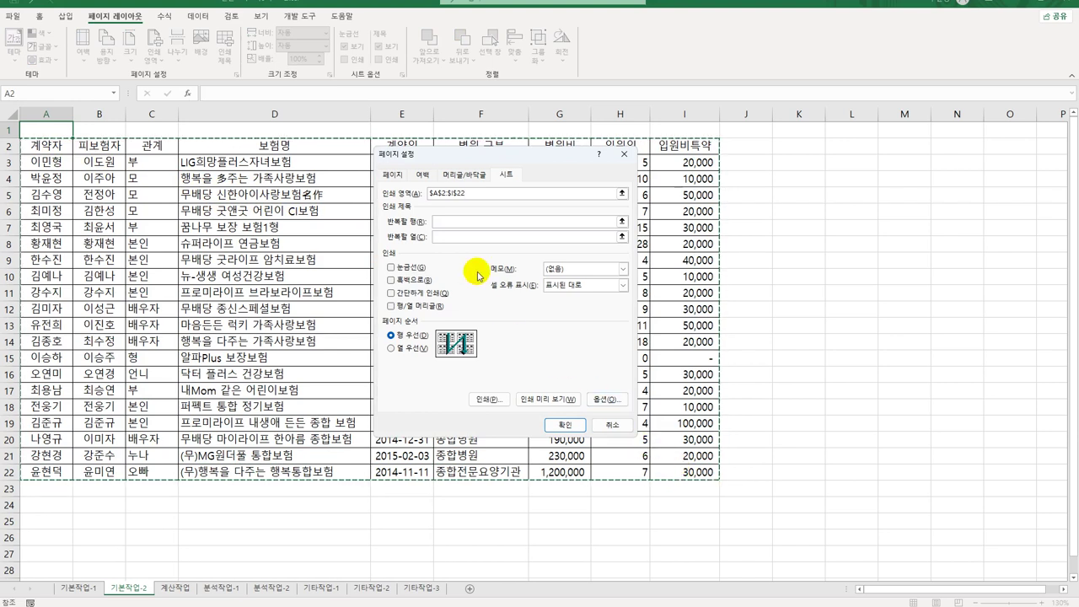
click(393, 174)
click(496, 206)
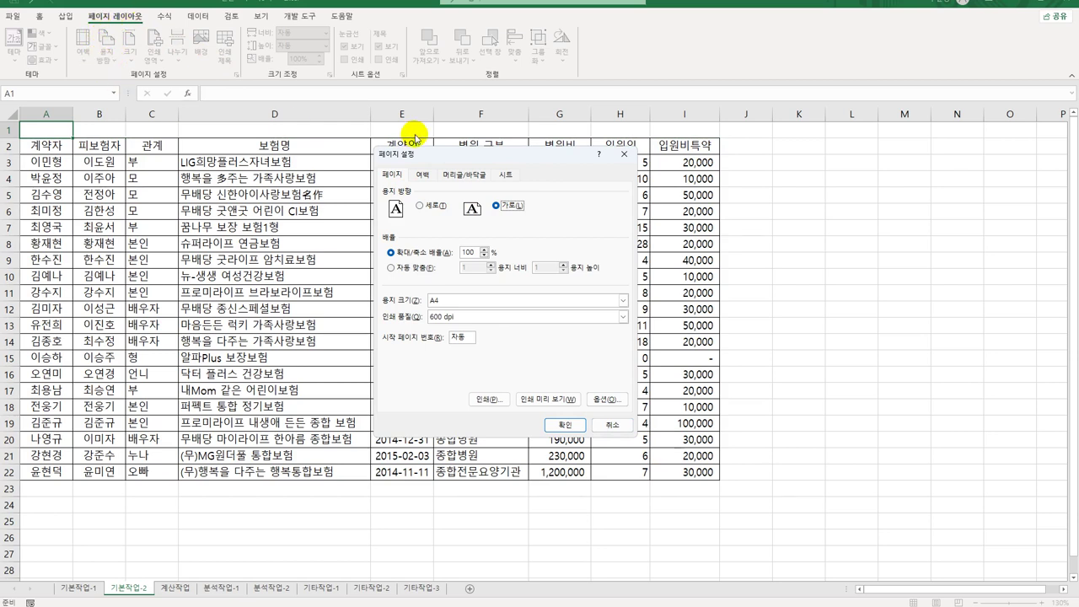
click(422, 175)
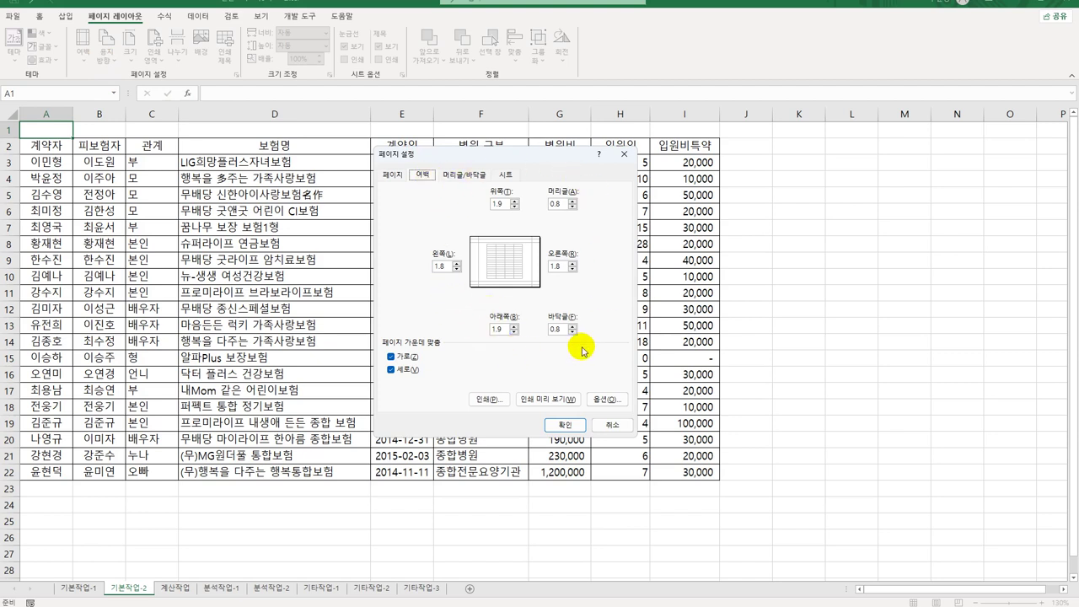
click(566, 426)
Step: Apply the narrow (좁게) margin preset to the sheet and check its margin values in the page setup
click(83, 46)
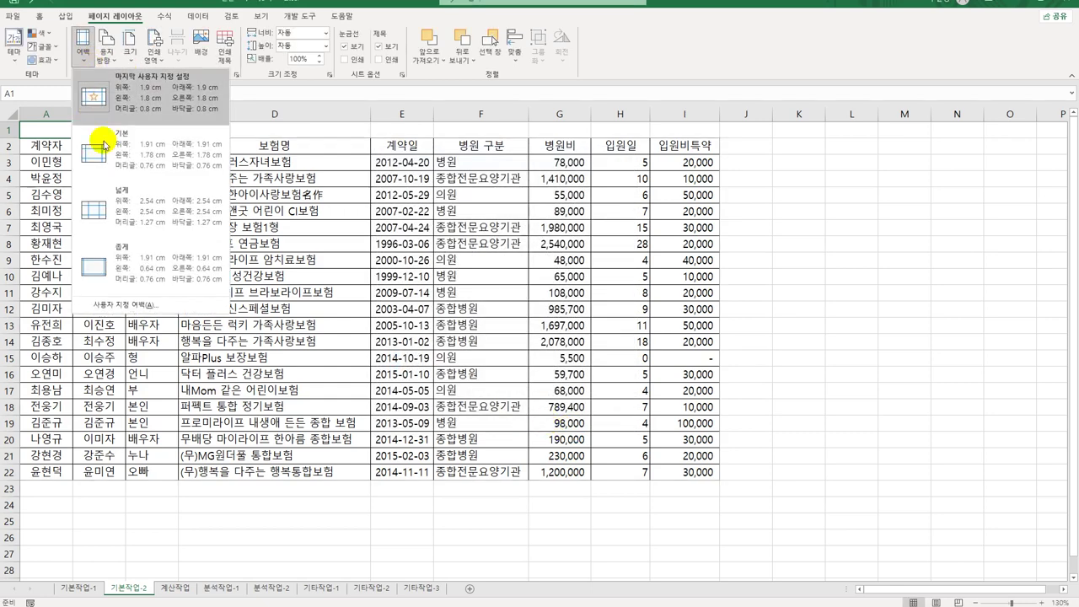
click(147, 279)
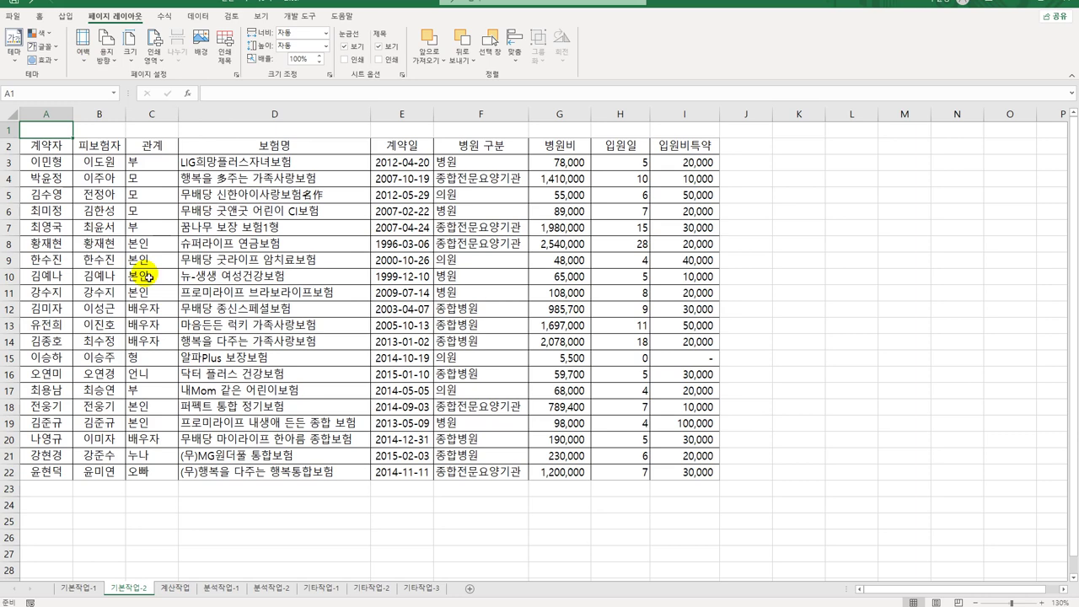
click(236, 73)
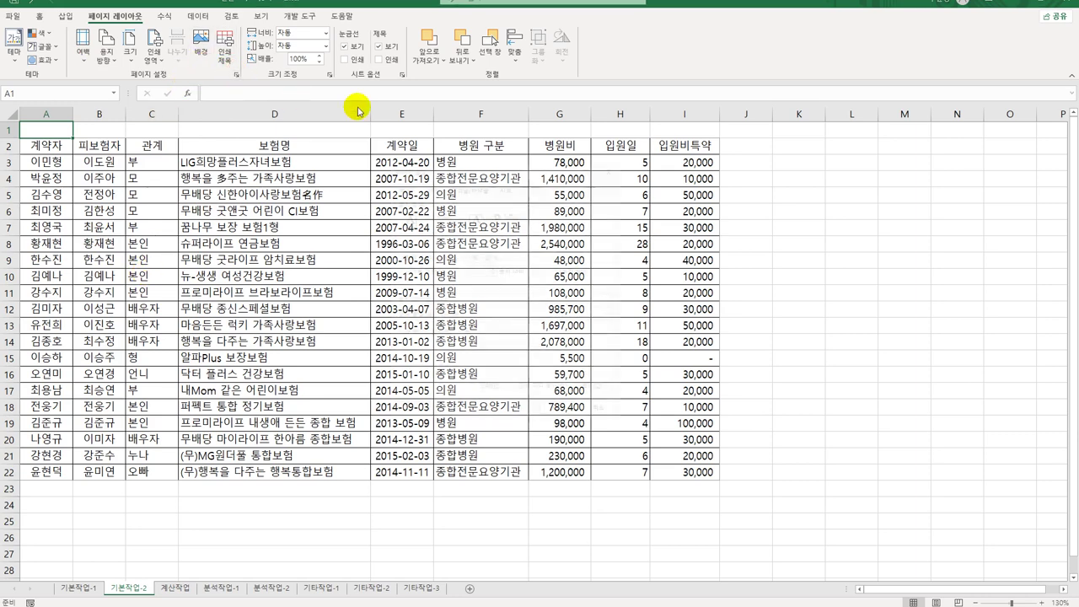
click(422, 174)
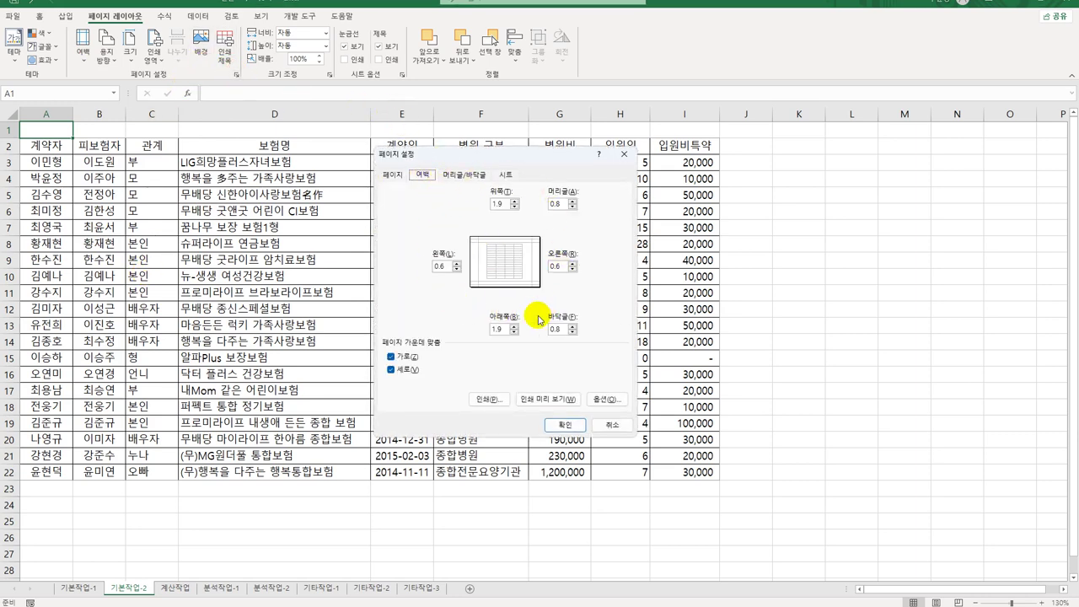
click(624, 155)
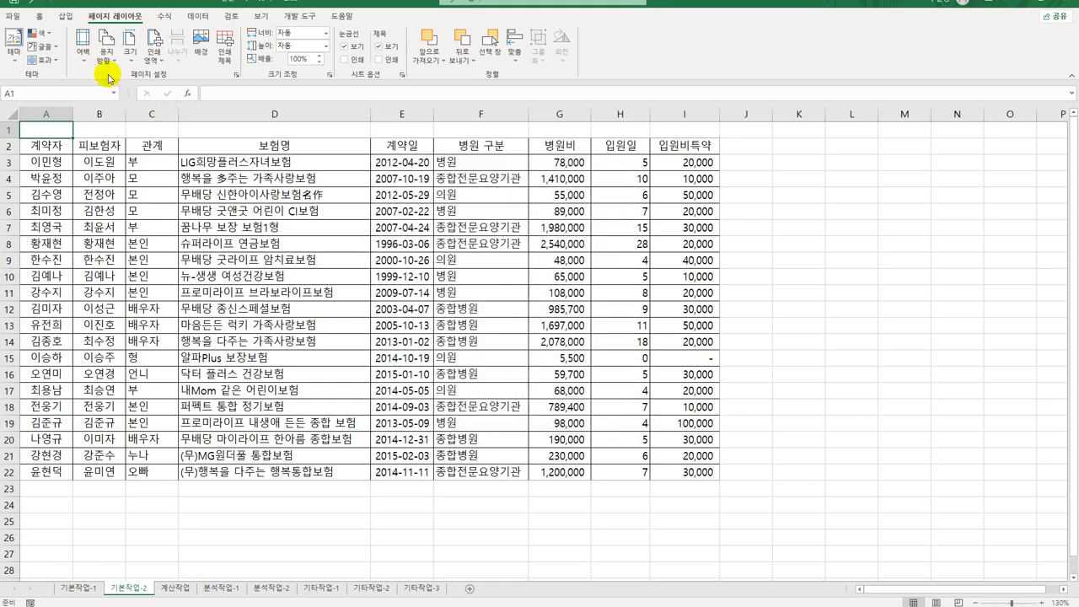
click(82, 50)
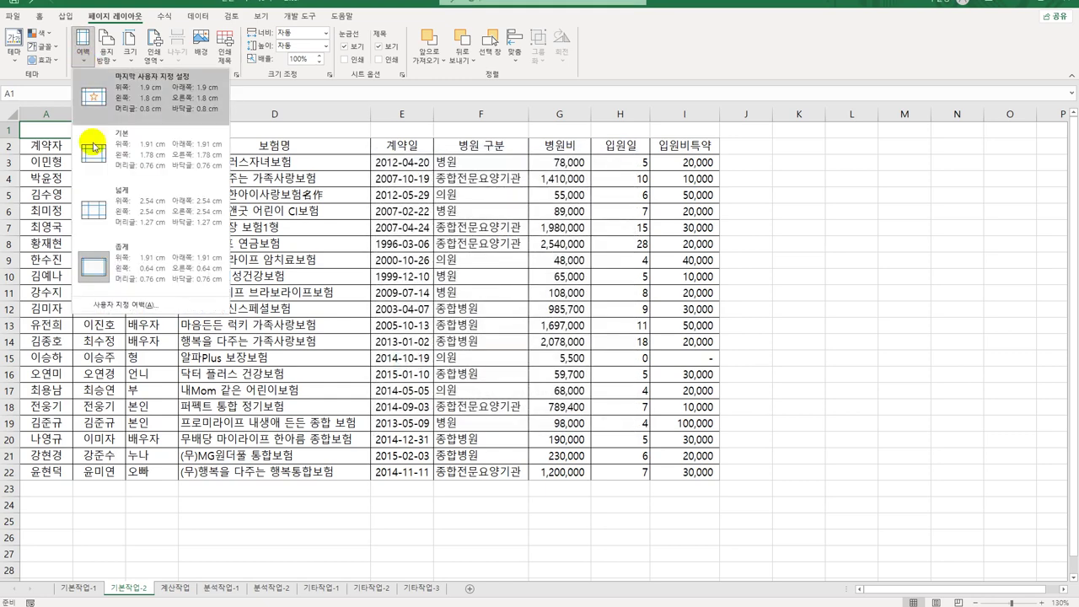
click(114, 267)
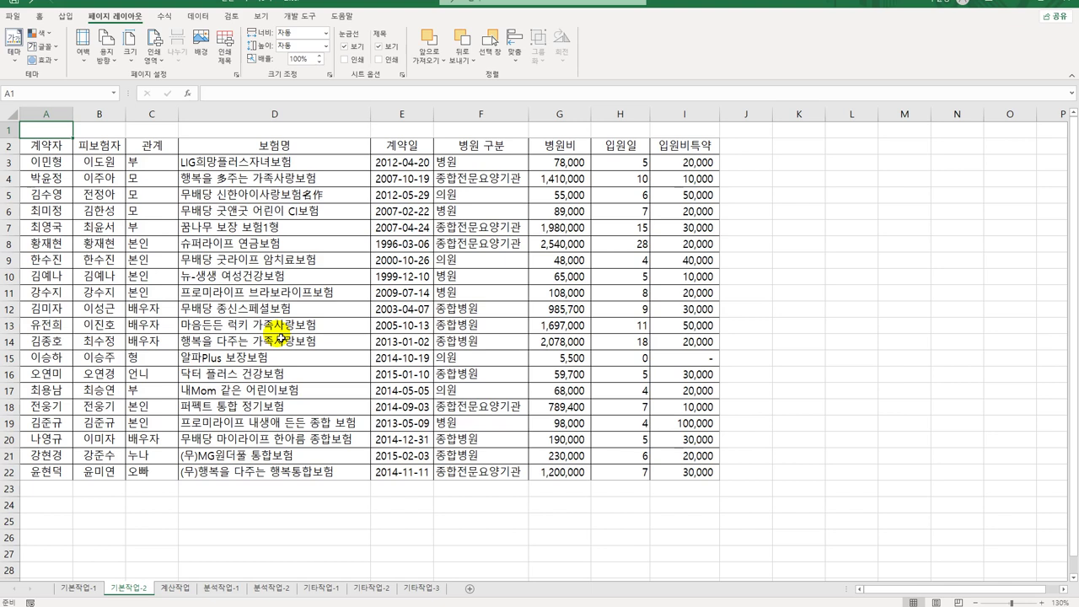
Step: Switch to the 계산작업 sheet and select the empty 계약자 cells B3:B22 in 표1
click(173, 588)
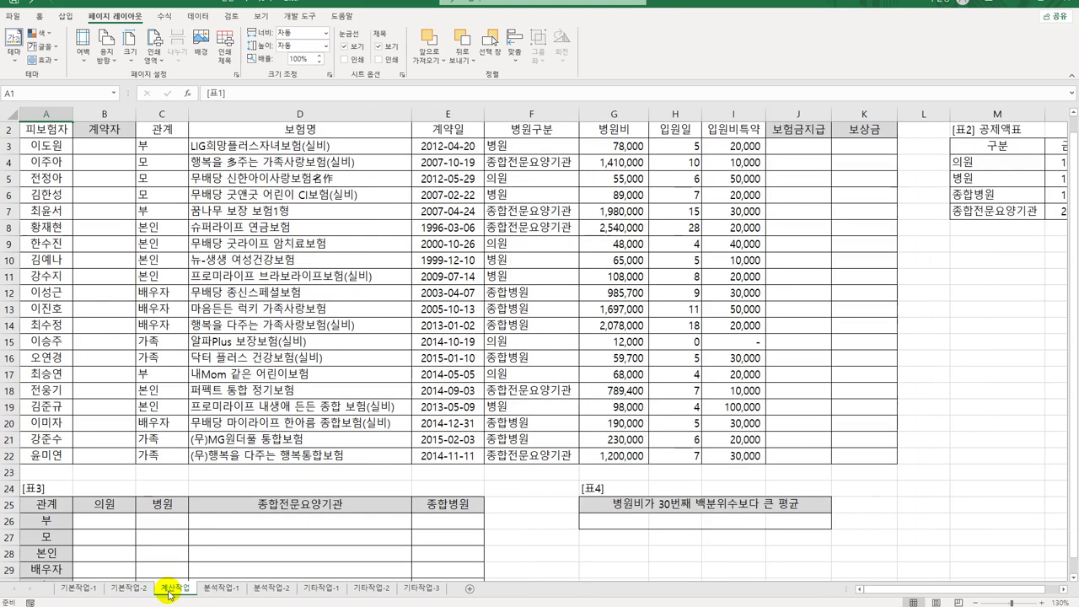
click(105, 149)
scroll(118, 236, up, 1)
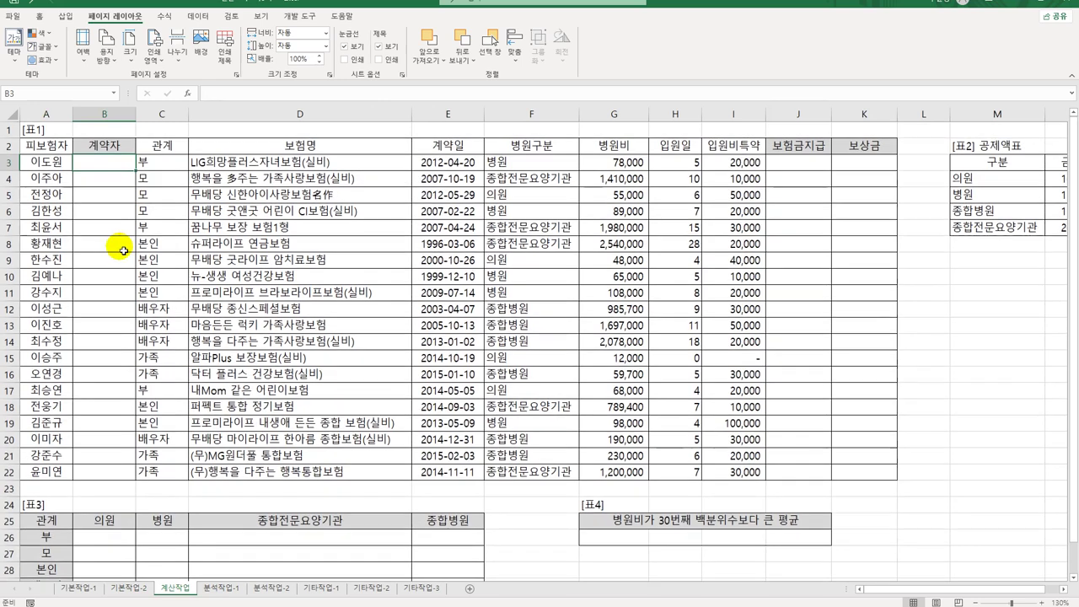
click(35, 162)
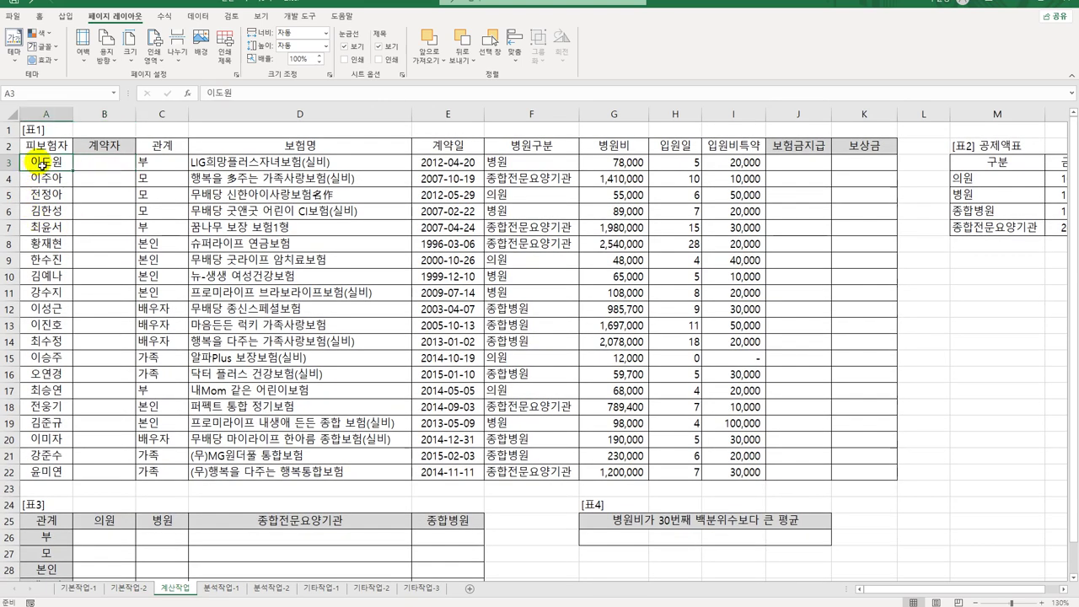
drag(110, 357, 94, 477)
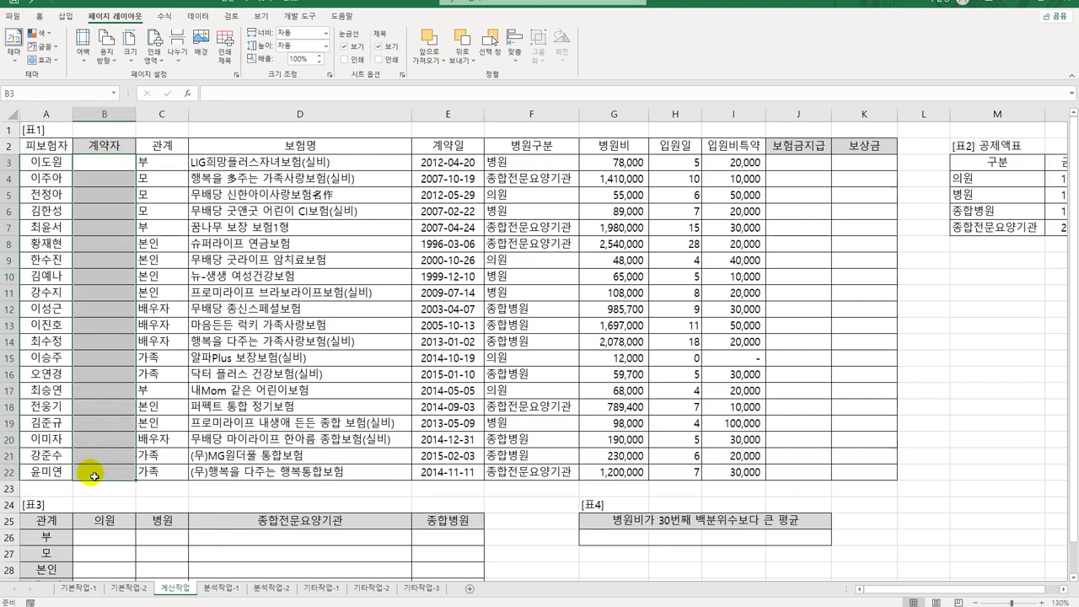
Step: Enter =MID(A3,2,1) in B3 to extract the name's second character and fill it down to B22
click(103, 166)
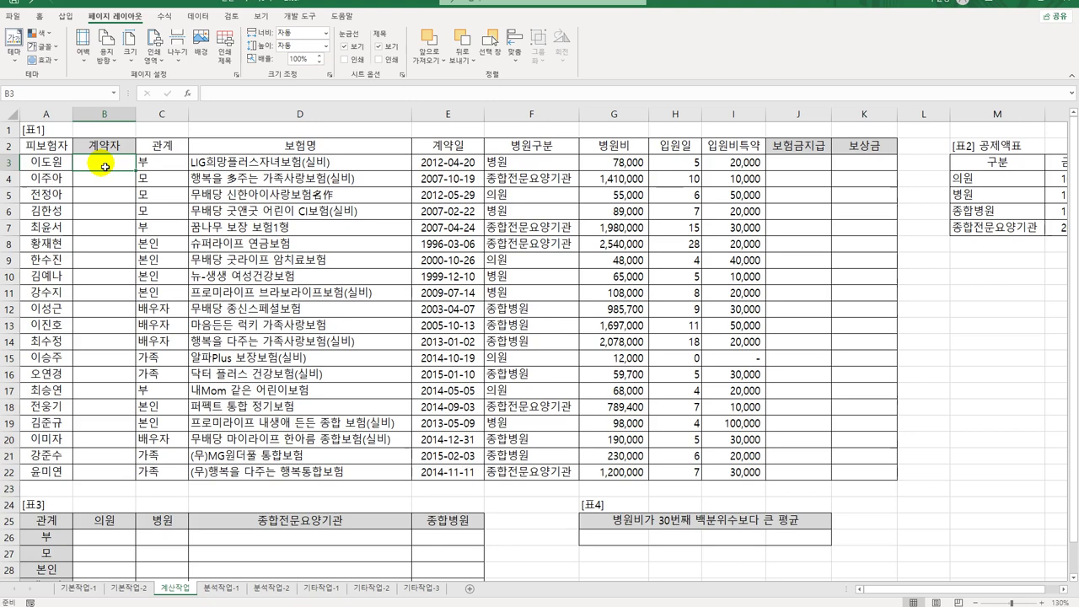
text(=)
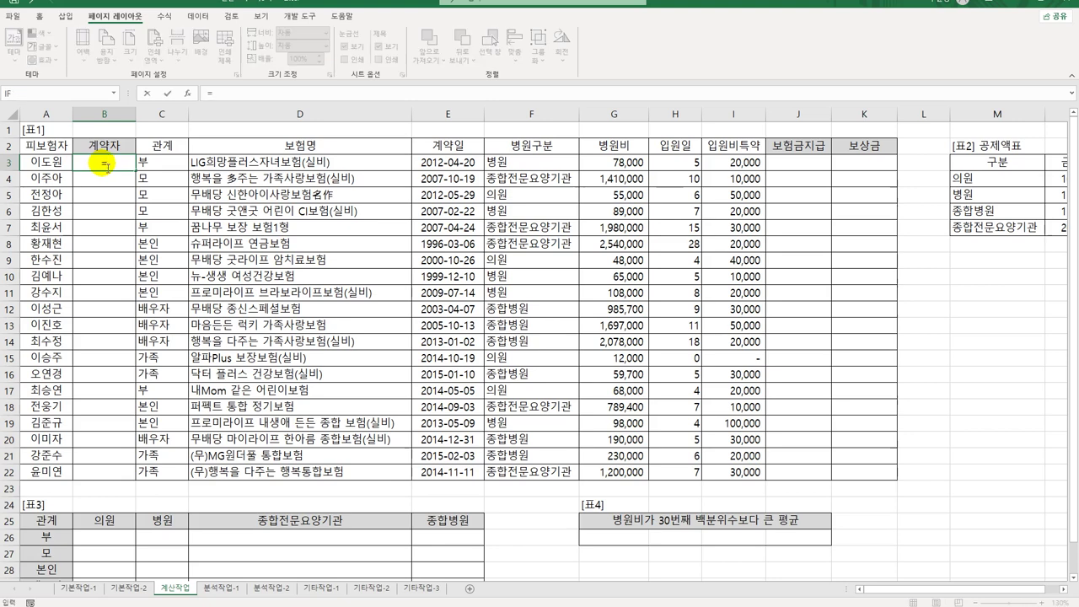
text(M)
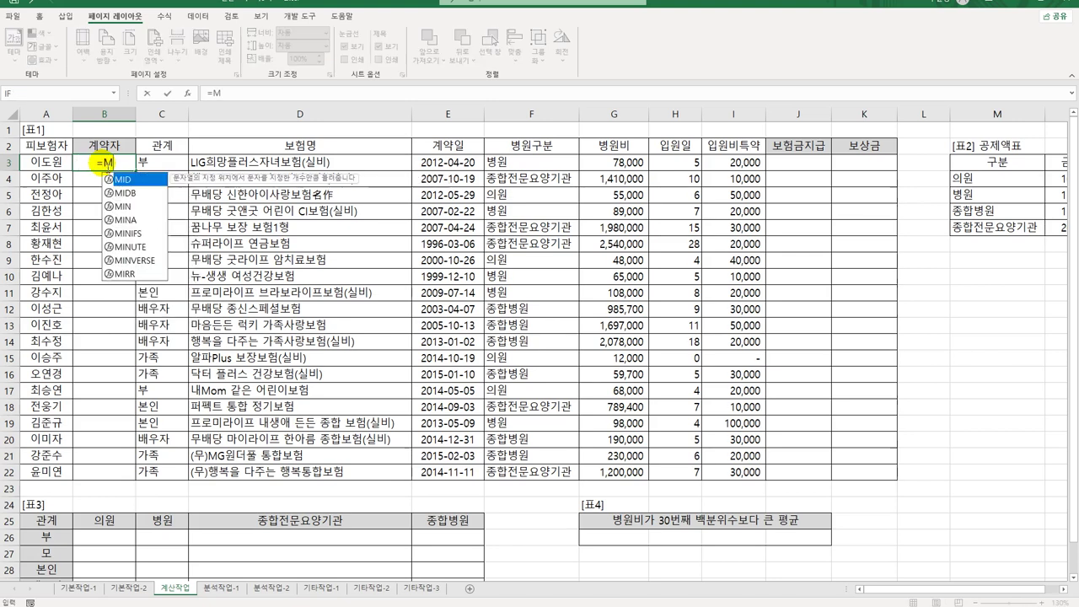
text(ID()
click(63, 169)
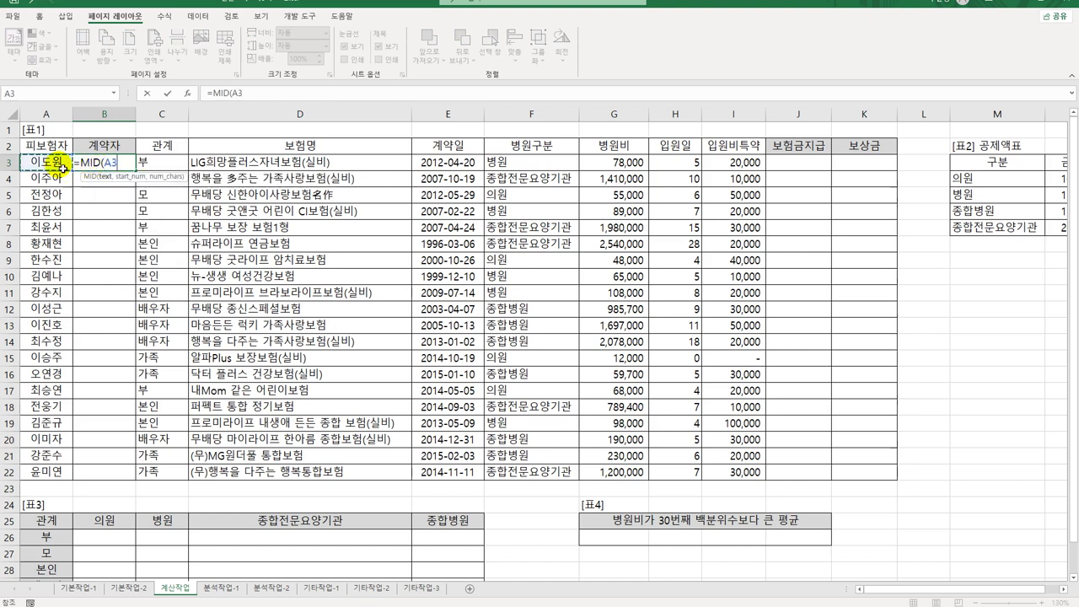
text(,2,)
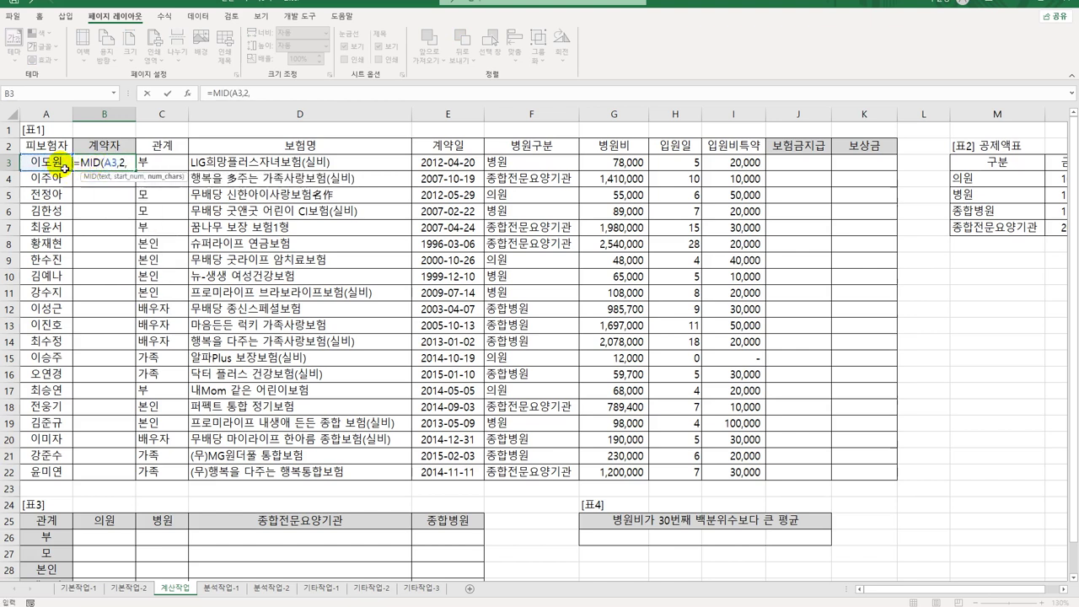
text(1))
key(Return)
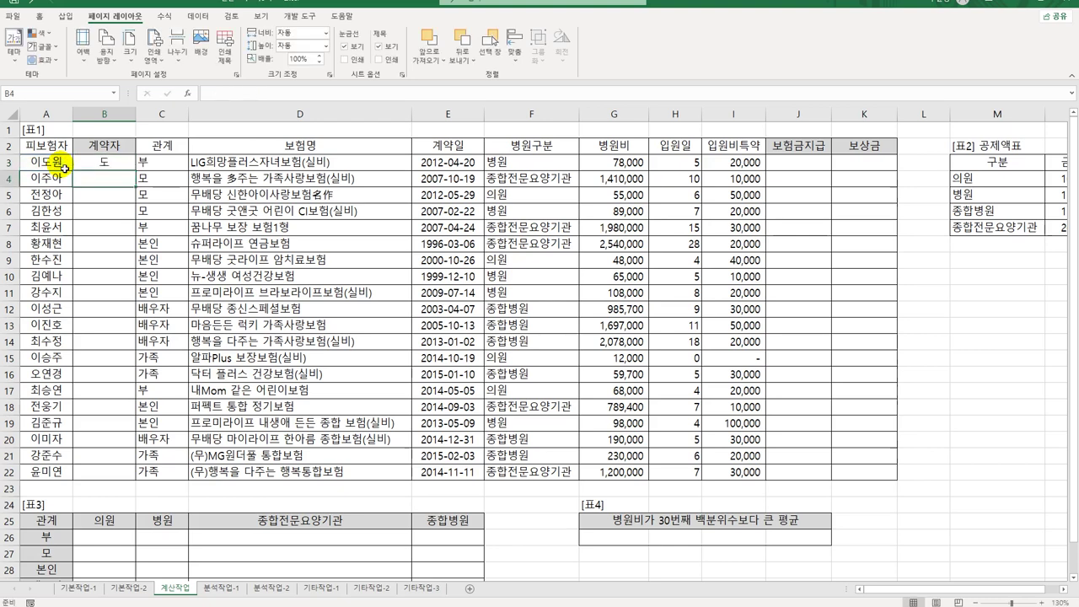
click(94, 162)
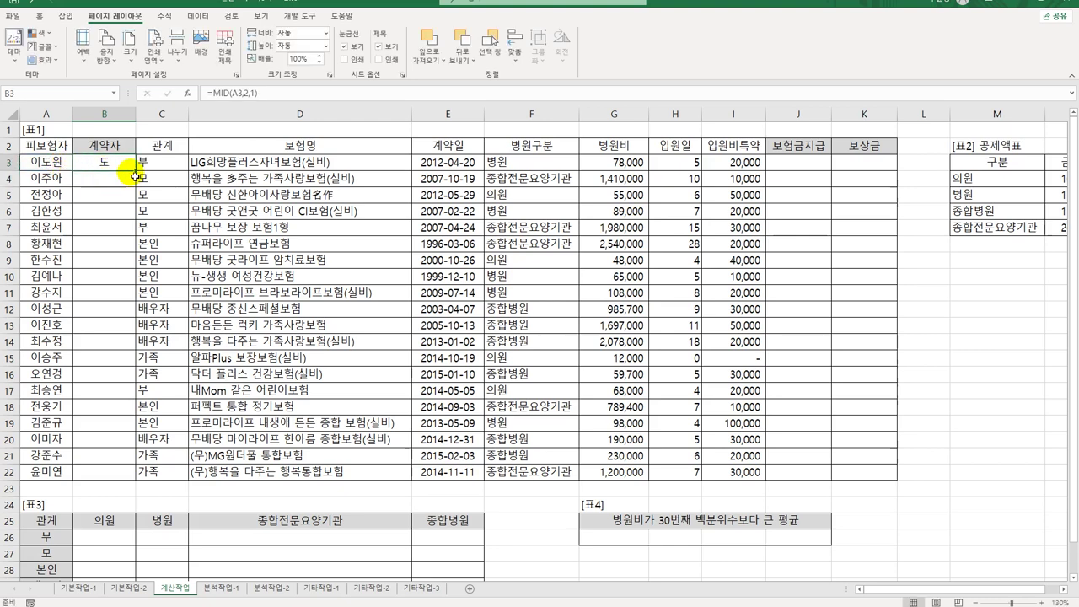
drag(135, 172, 117, 473)
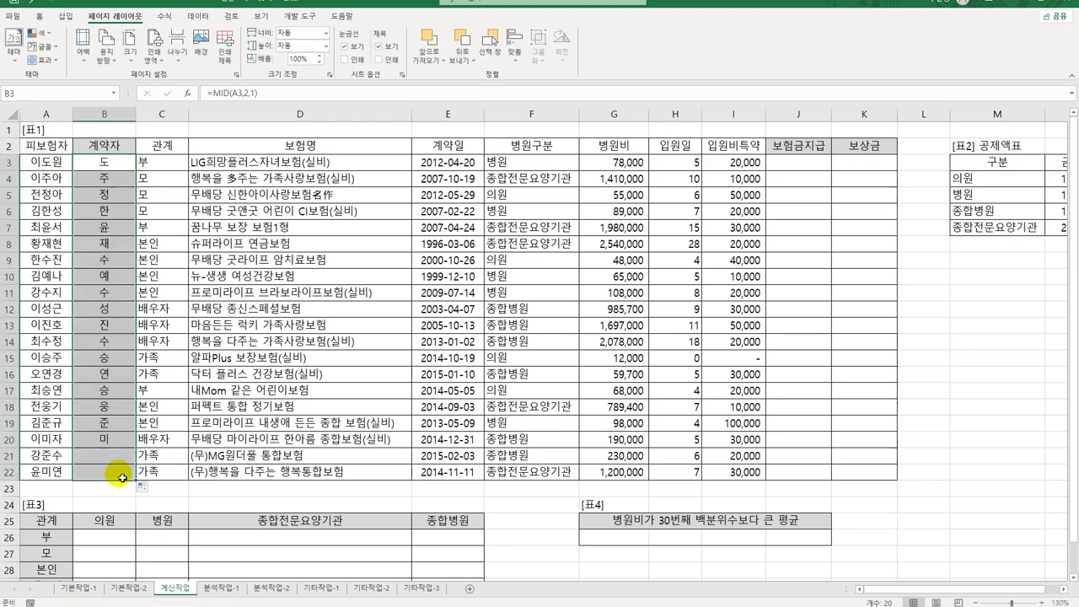
Step: Wrap the MID formula in B3 in a SUBSTITUTE function and open its function arguments
double_click(99, 162)
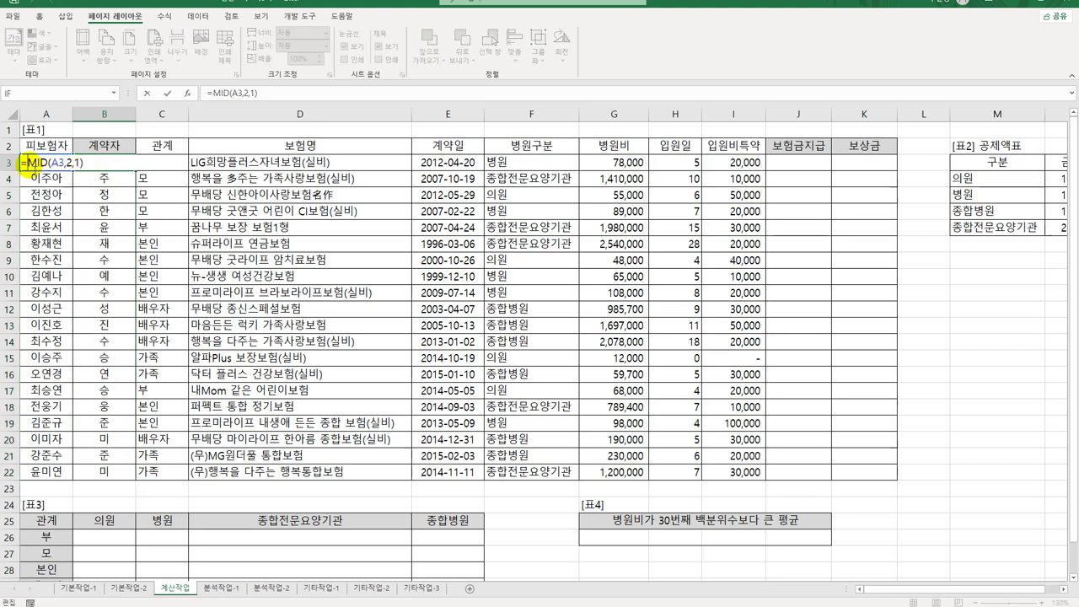
click(28, 162)
text(SUB)
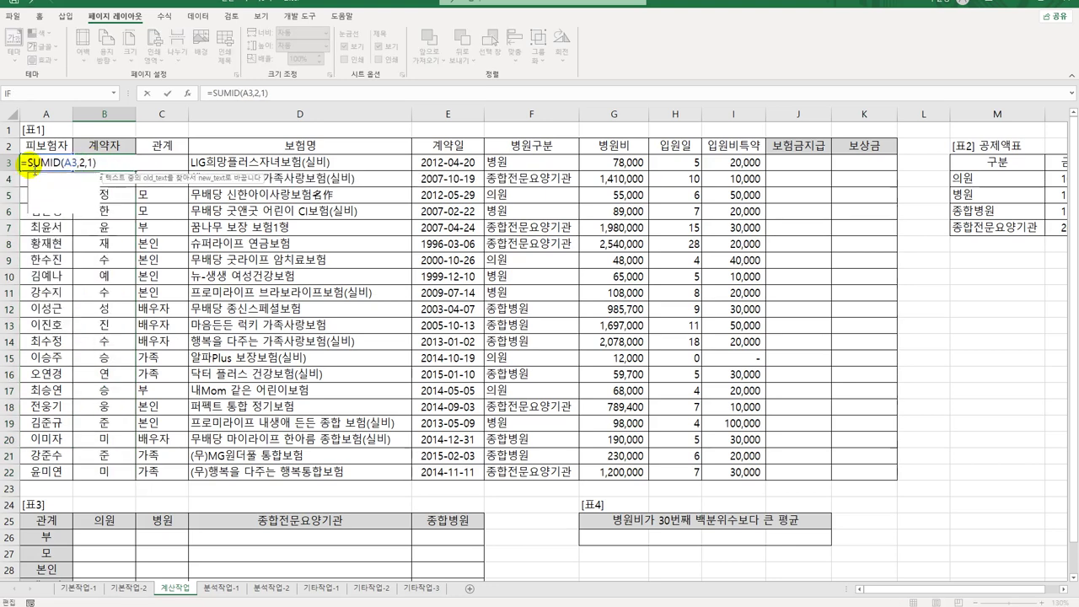
key(Tab)
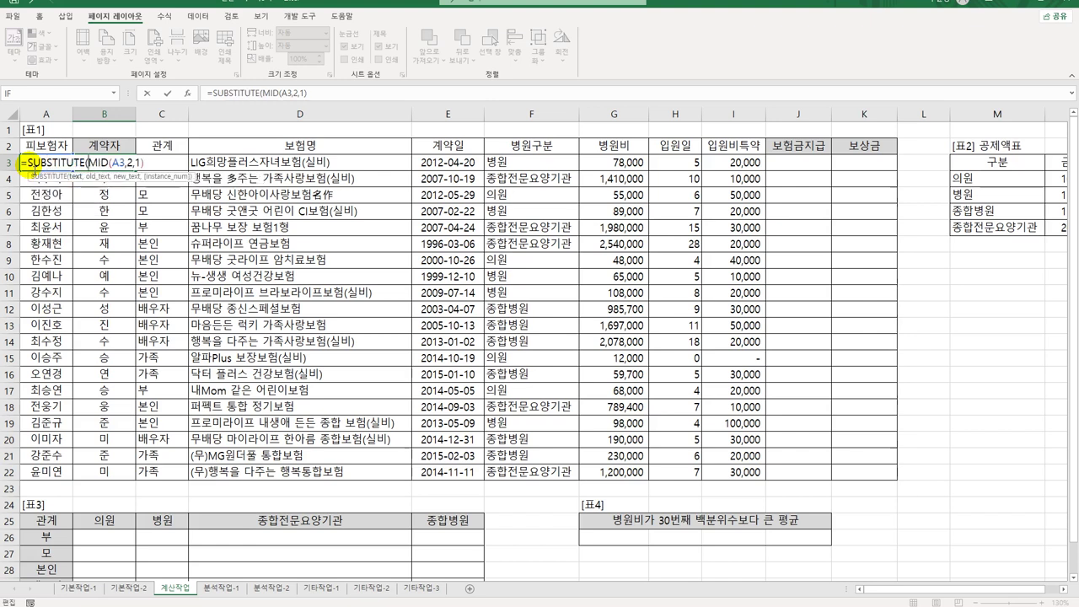
click(33, 162)
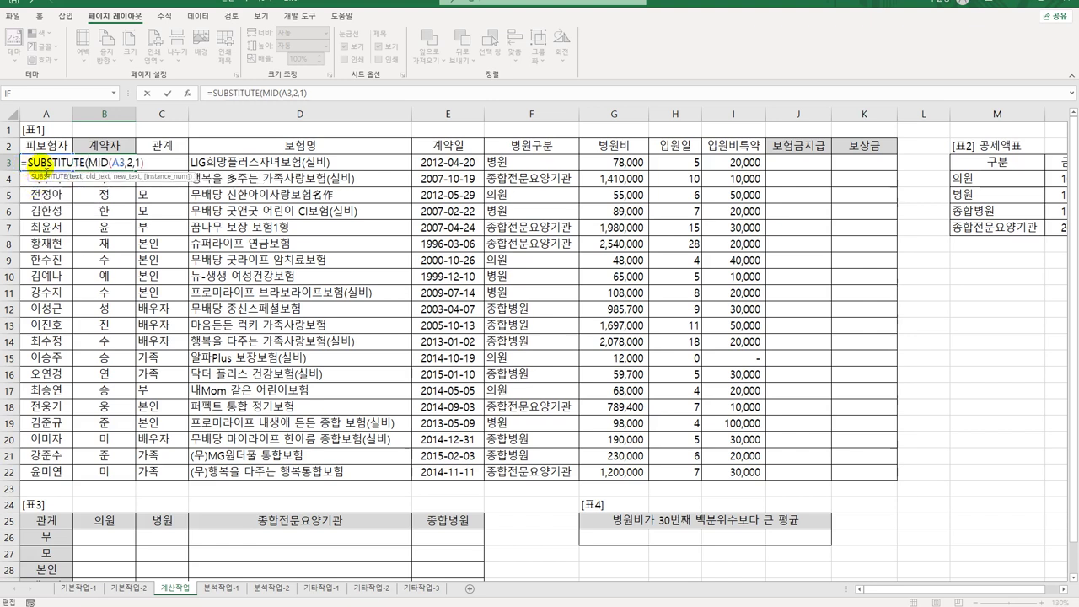
click(187, 92)
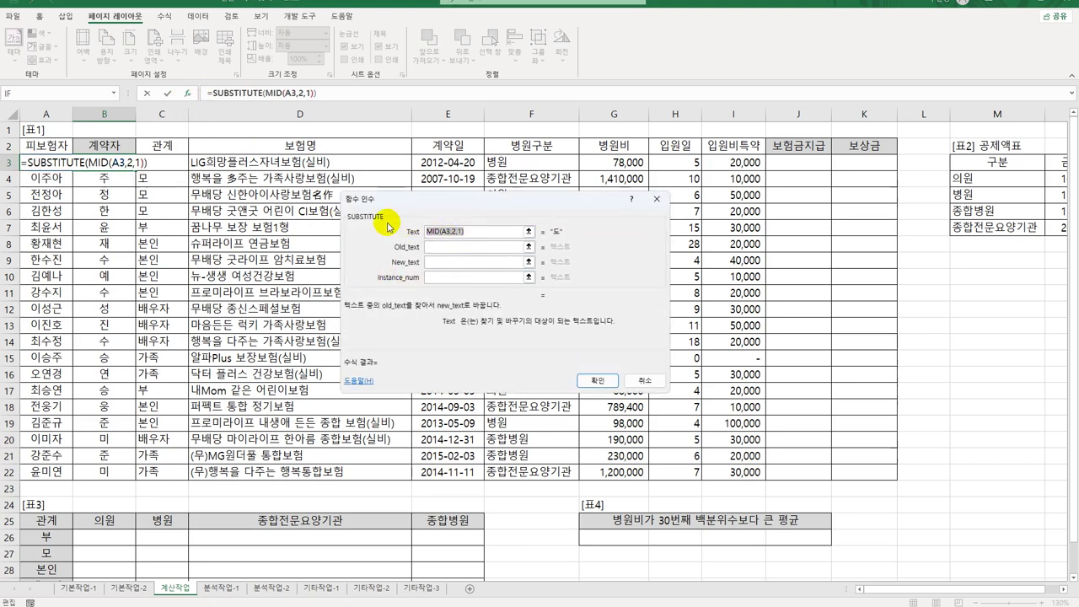
Step: In the SUBSTITUTE arguments, move MID(A3,2,1) from Text to Old_text and set Text to A3
key(Delete)
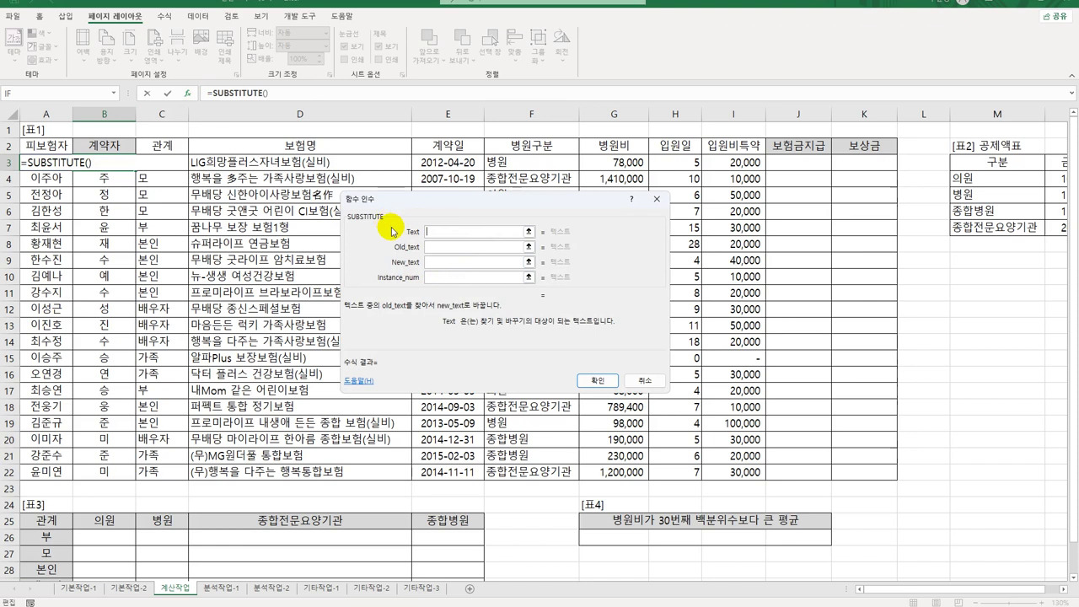
click(452, 247)
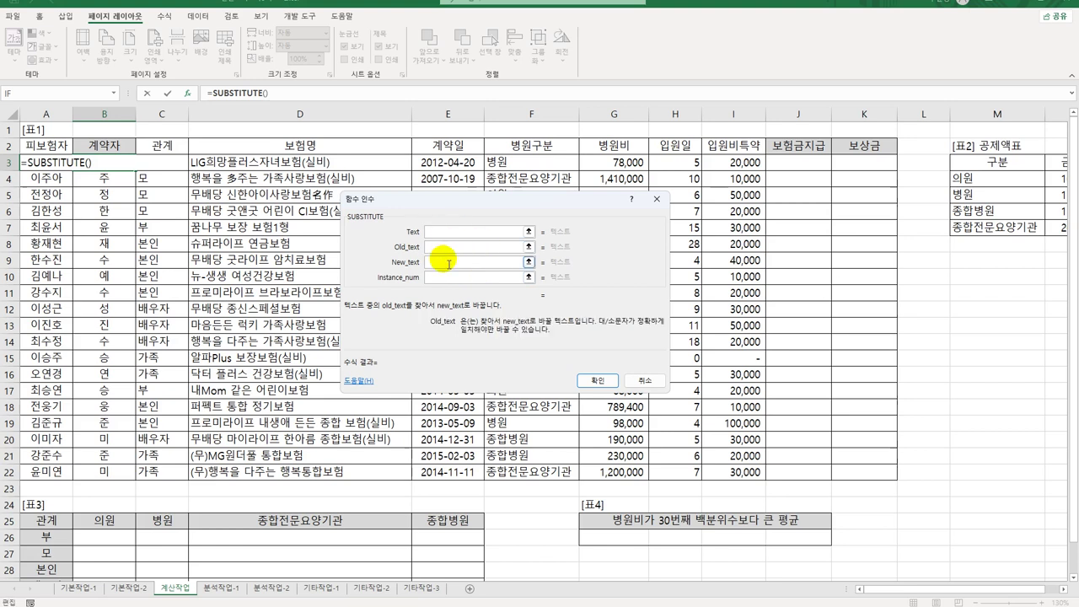
text(MID(A3,2,1))
click(440, 233)
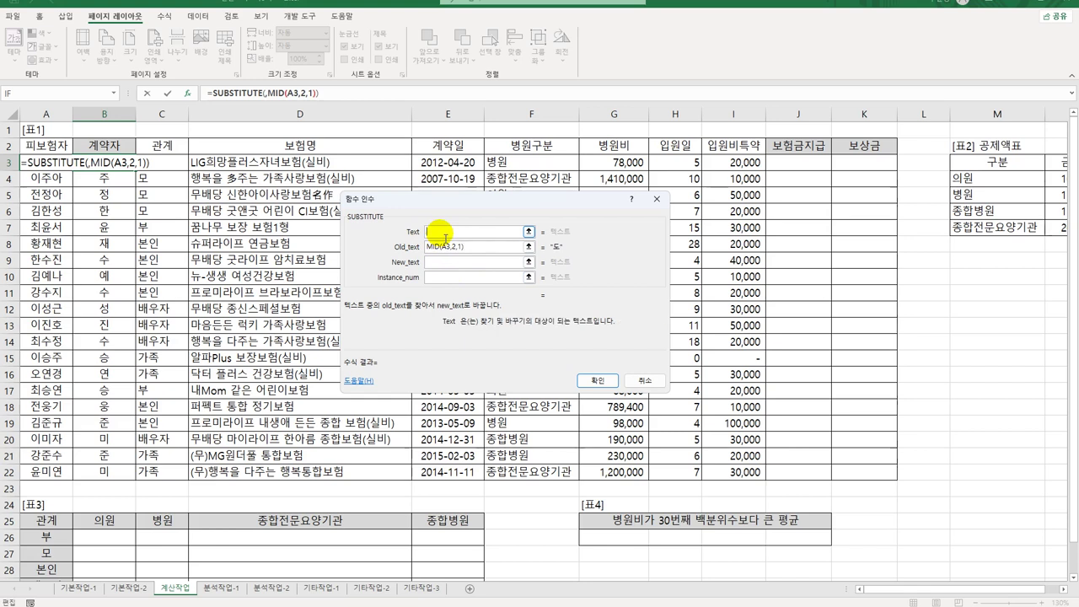
click(48, 162)
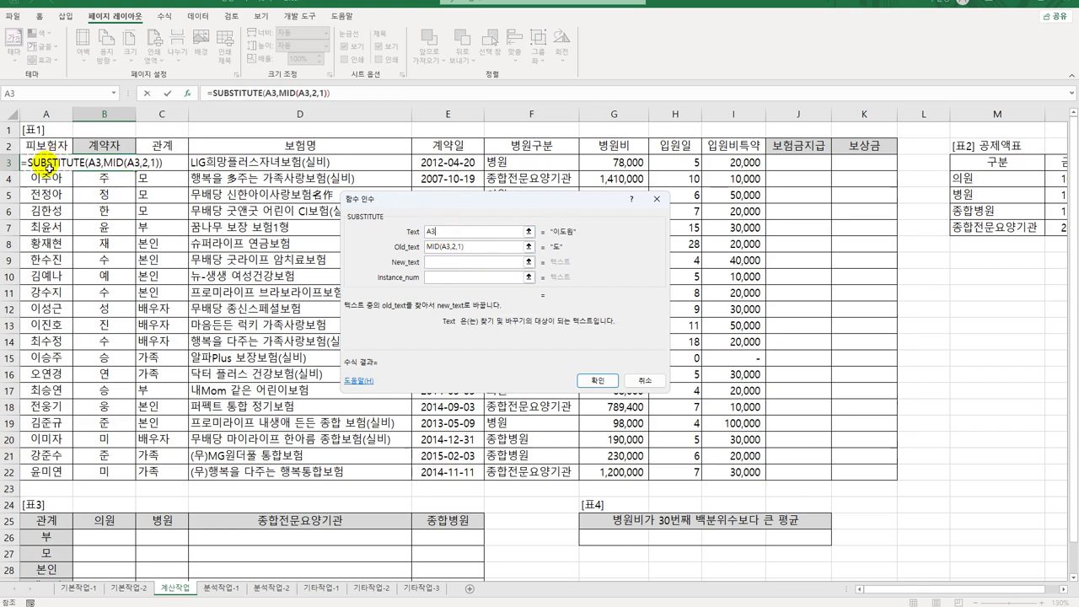
click(481, 249)
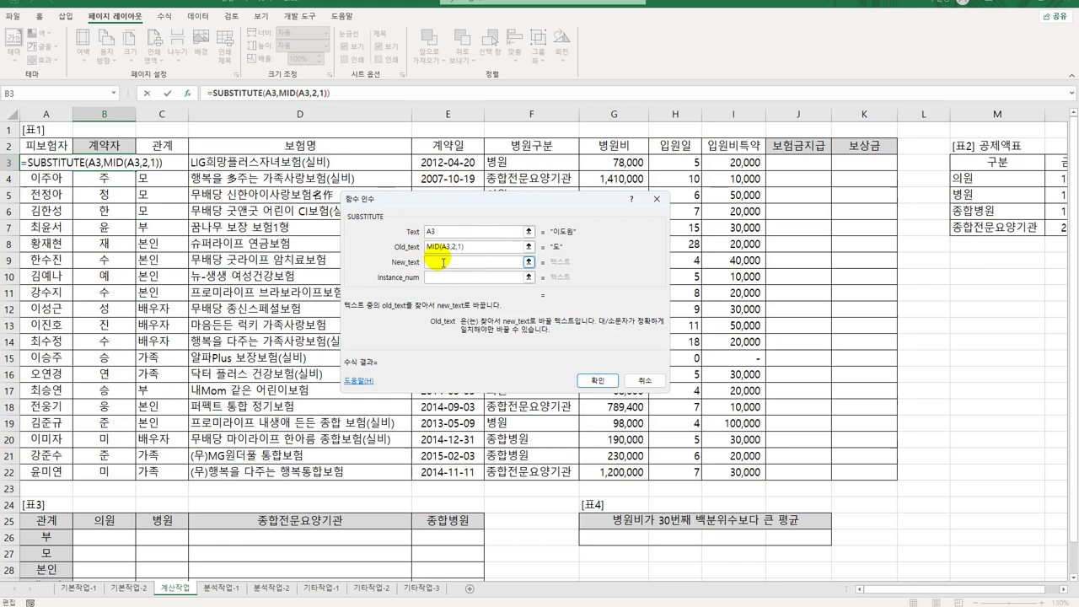
Step: Set the SUBSTITUTE New_text argument to "*", confirm the formula in B3 and fill it down to B22
click(444, 263)
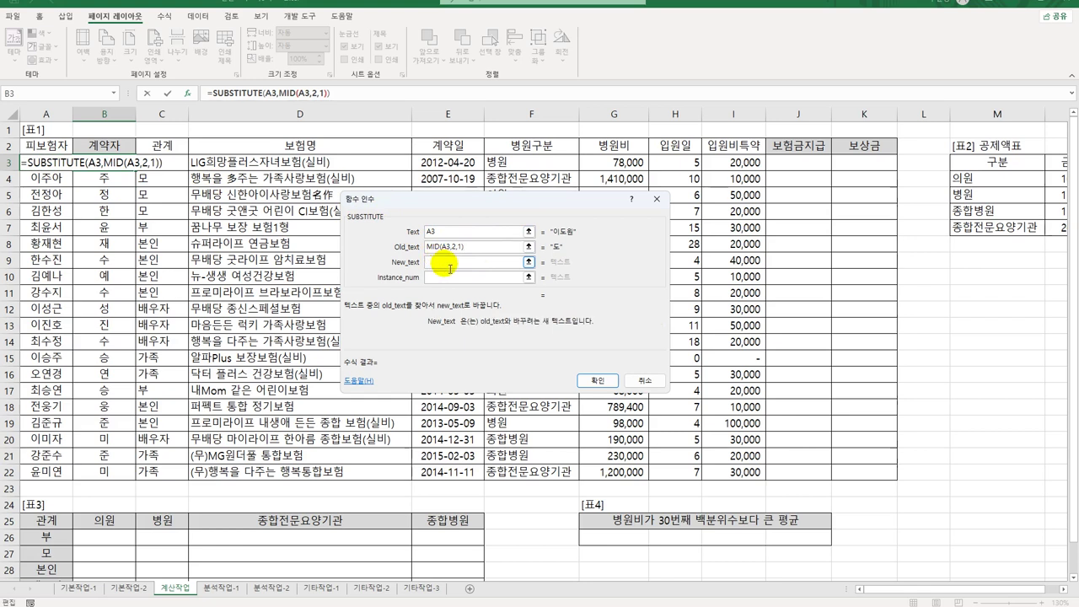
text(*)
click(593, 381)
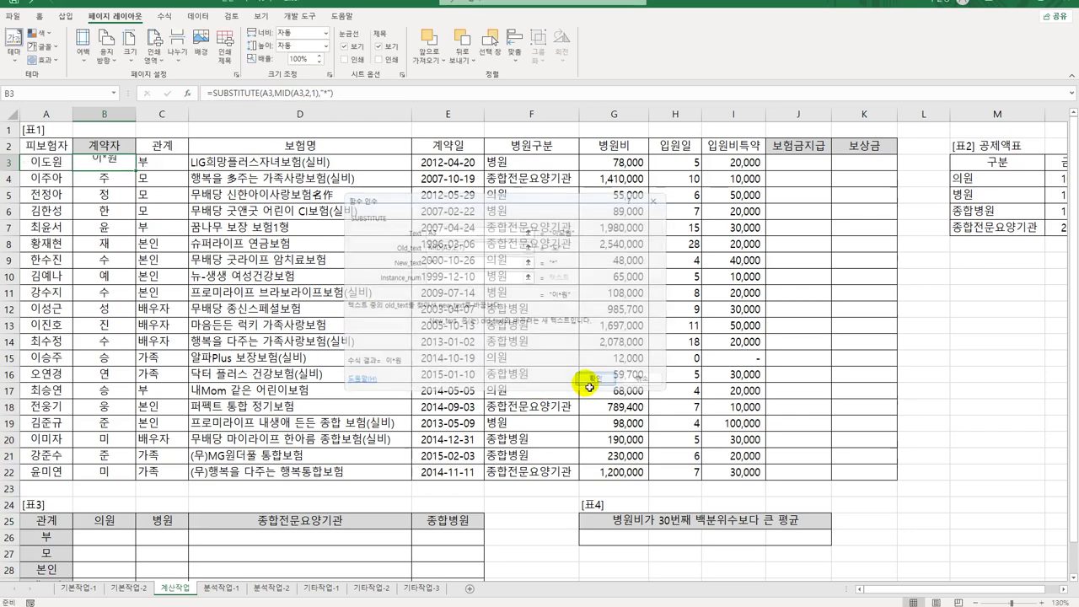
double_click(135, 170)
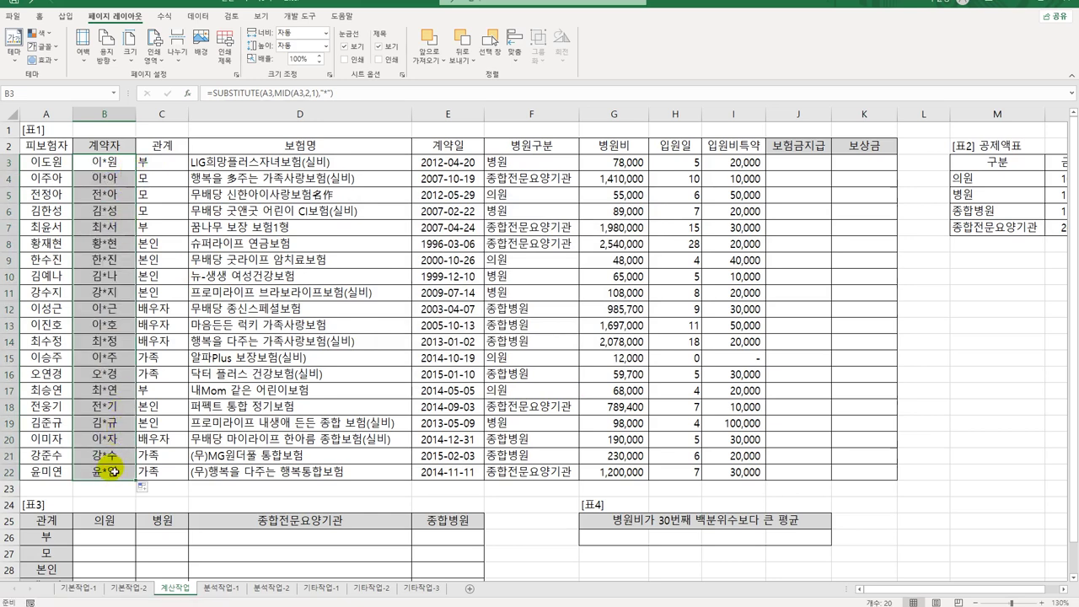
Step: Wrap the B3 formula in CONCAT with " 가족" appended as the second text and fill it down to B22
double_click(121, 169)
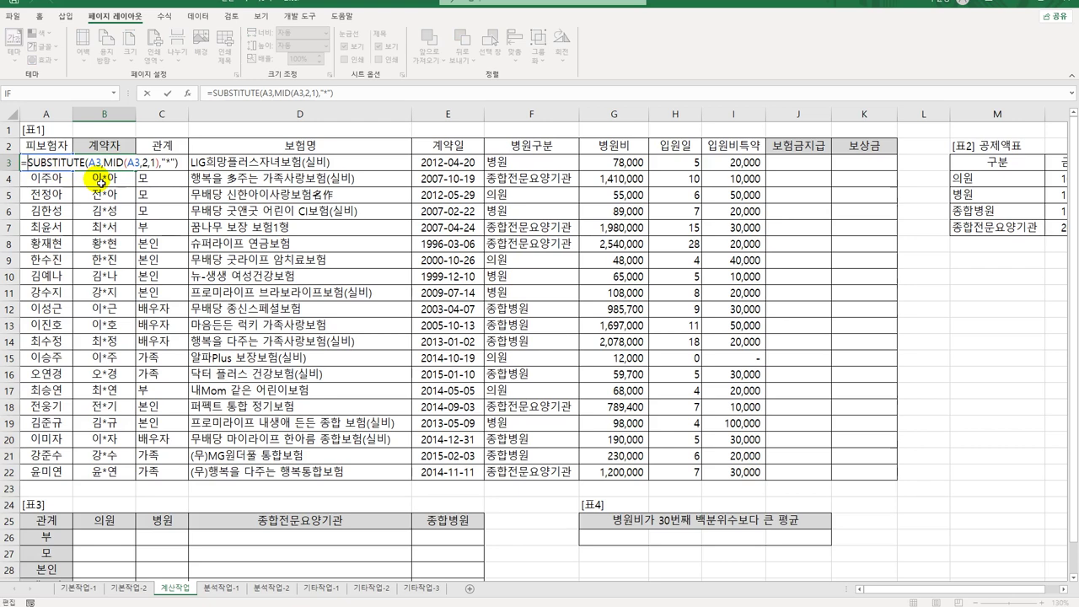
text(CON)
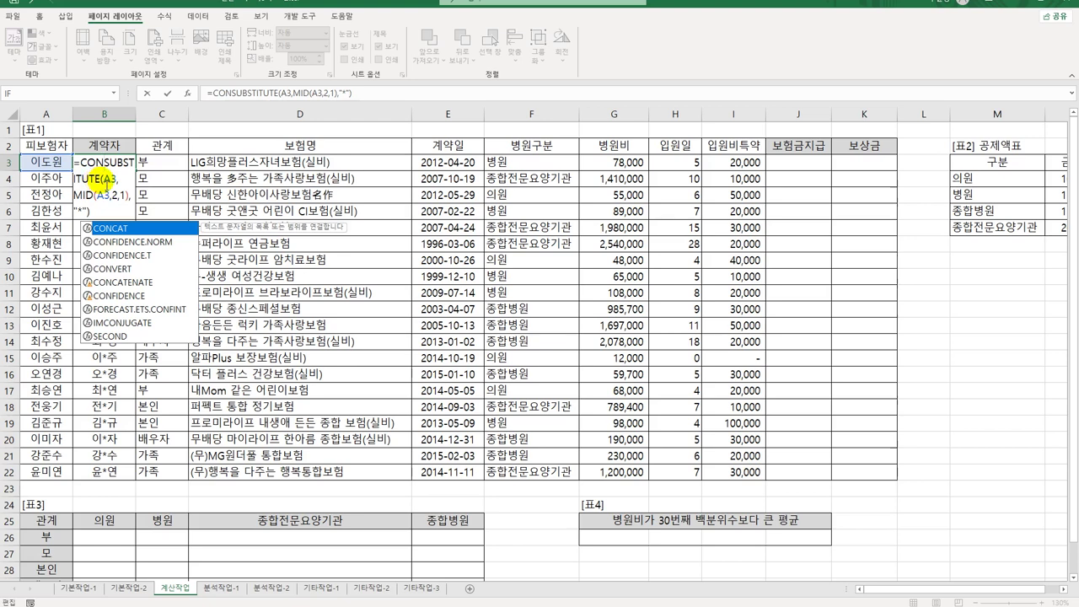
double_click(125, 230)
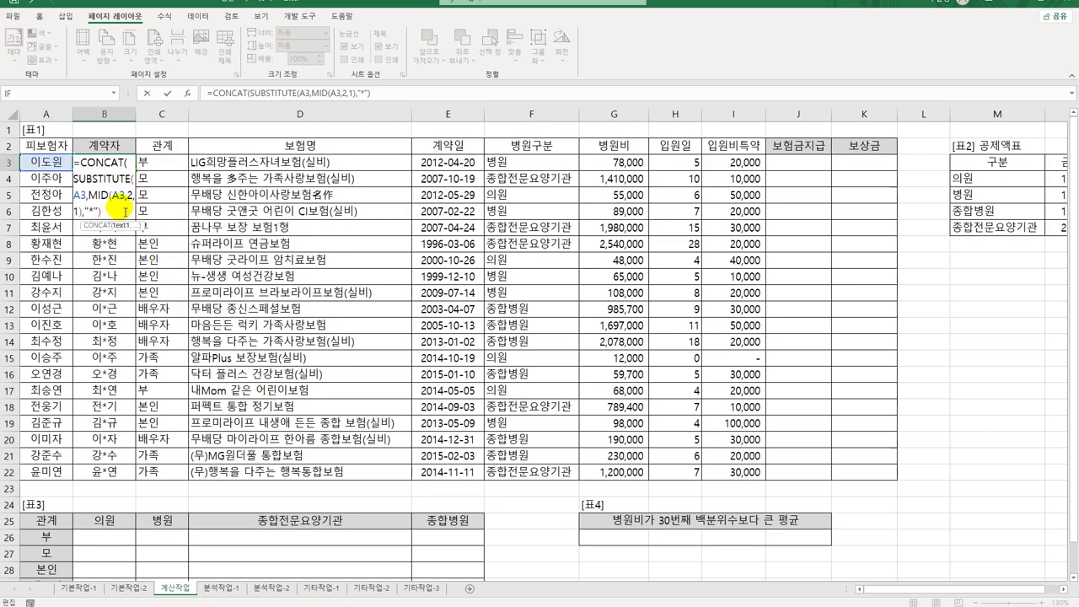
text(, " 가족"))
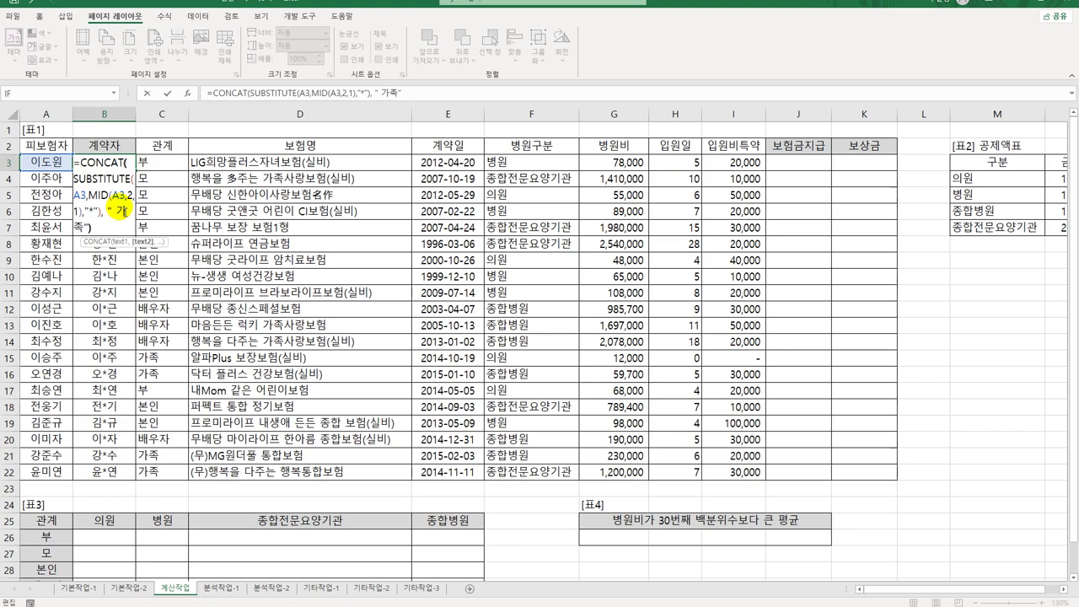
key(Return)
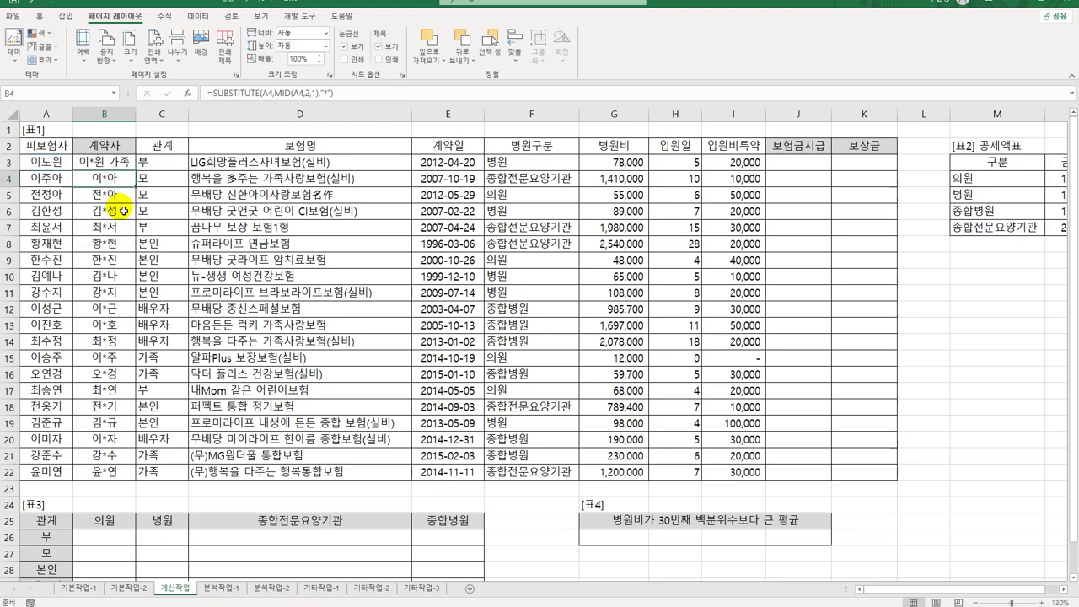
click(119, 162)
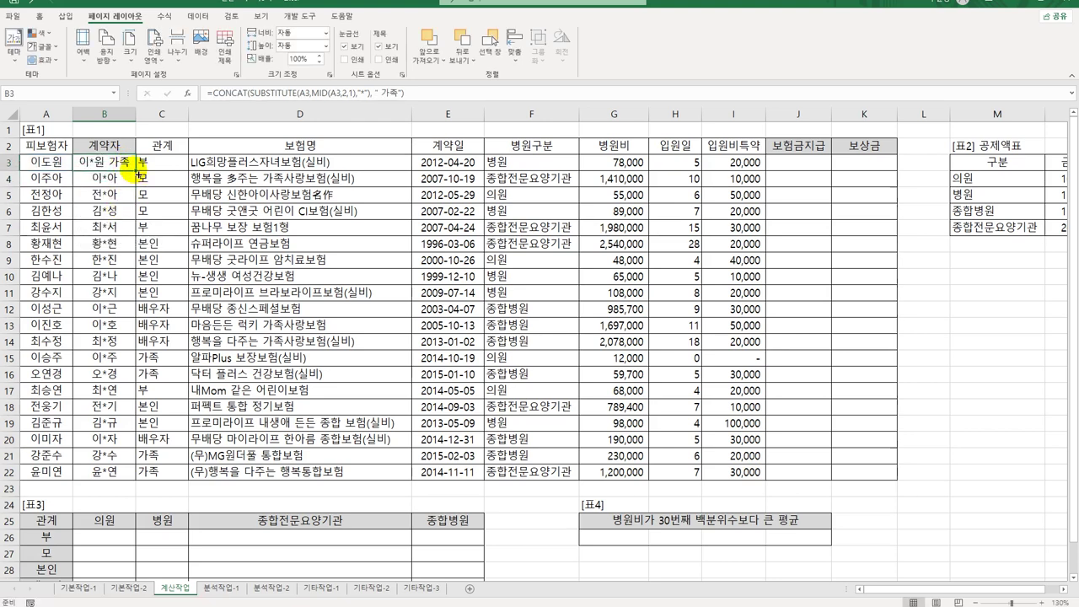
double_click(135, 171)
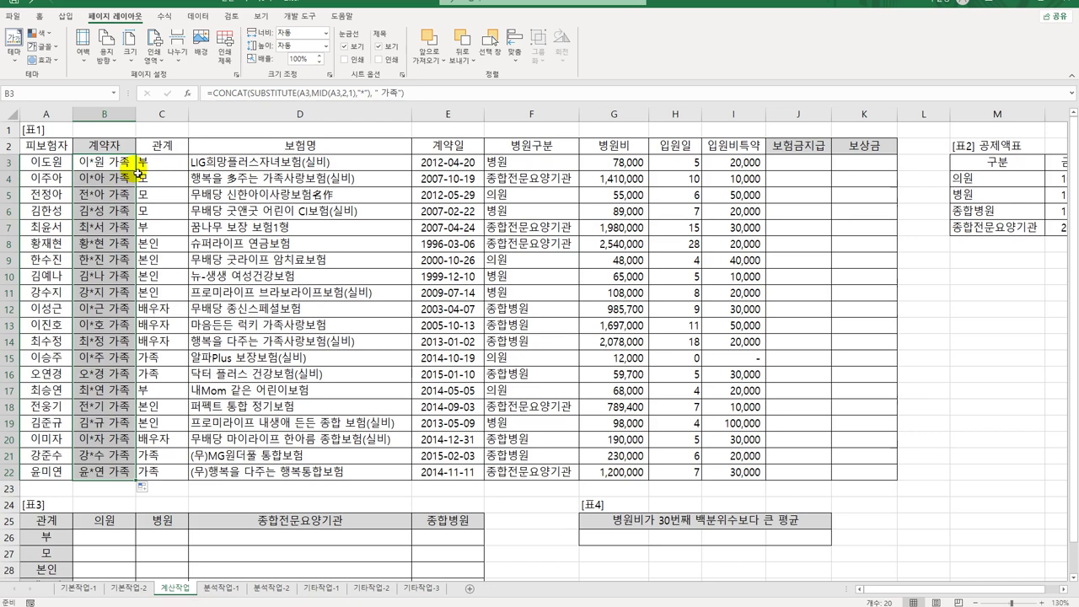
Step: Examine the amounts N4:N7 in 표2 공제액표 and the empty 보험금지급 cells J3:J22 in 표1
click(780, 169)
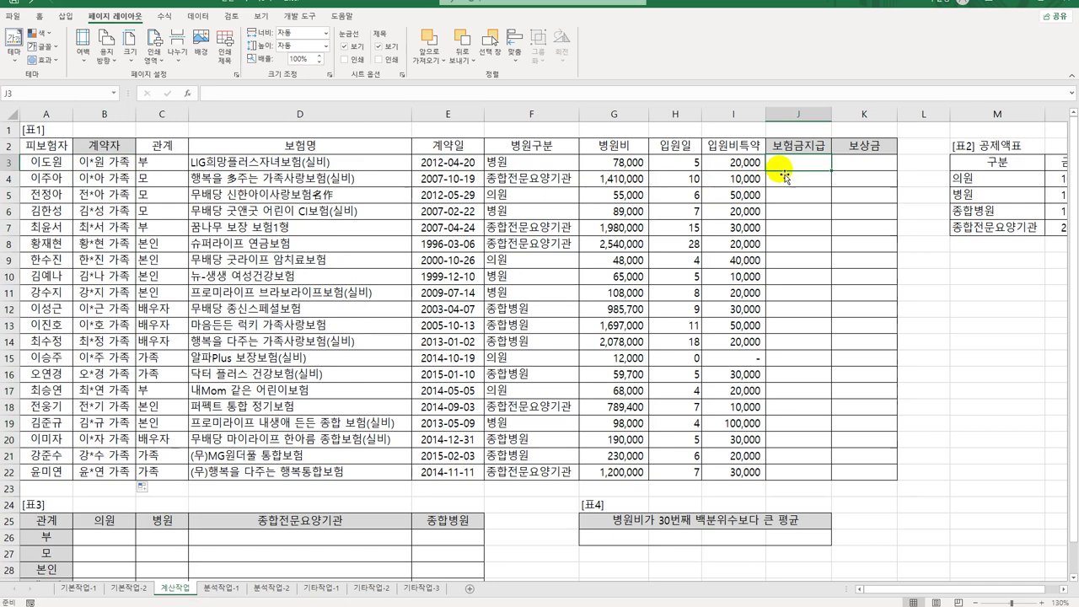
click(1032, 184)
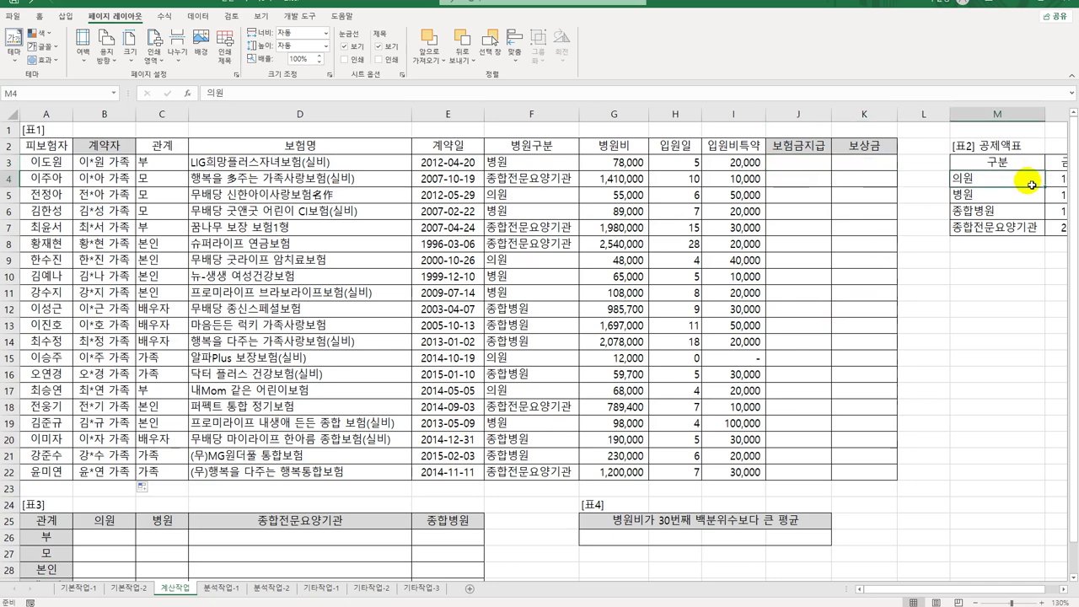
click(1061, 590)
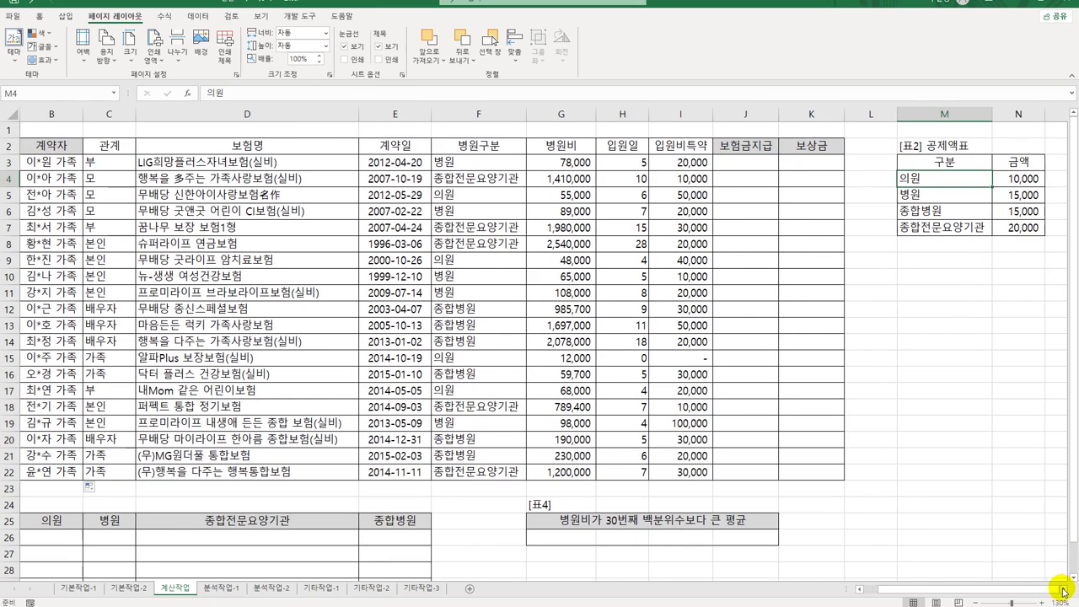
drag(1019, 178, 1020, 229)
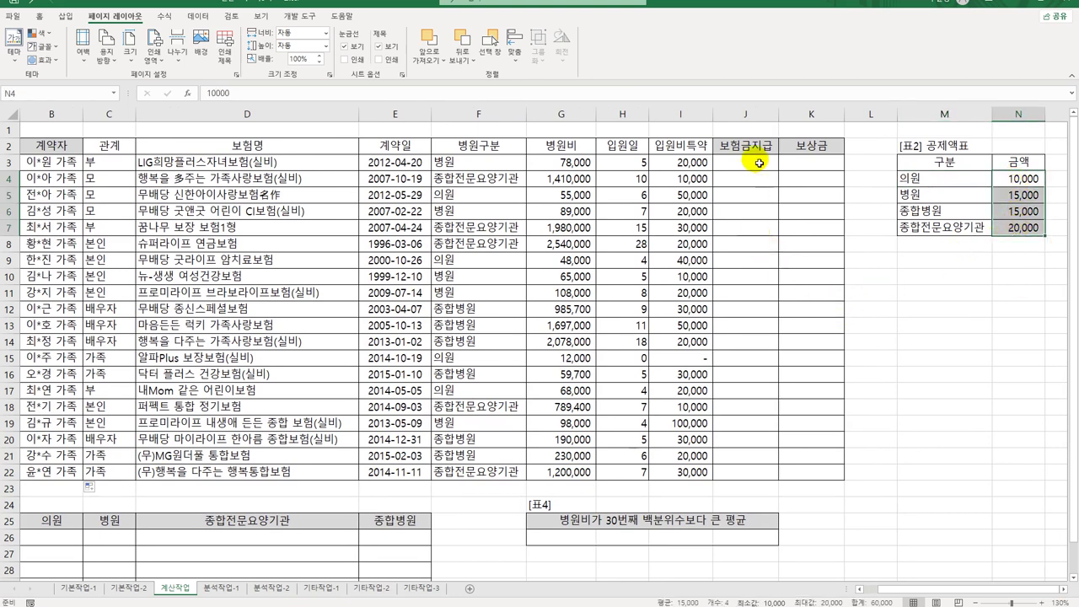
drag(759, 162, 752, 472)
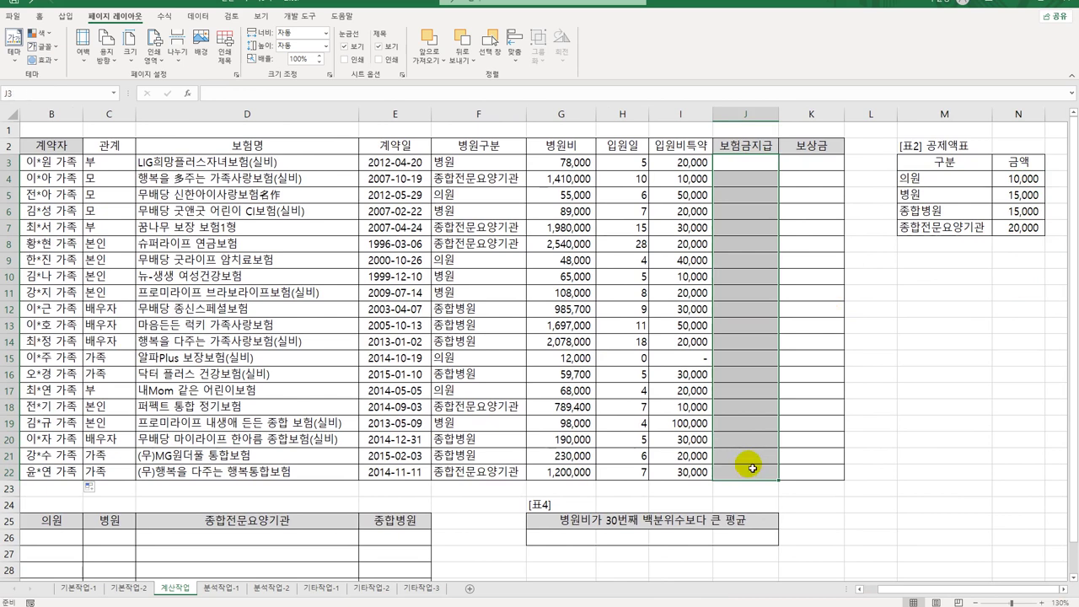
click(754, 165)
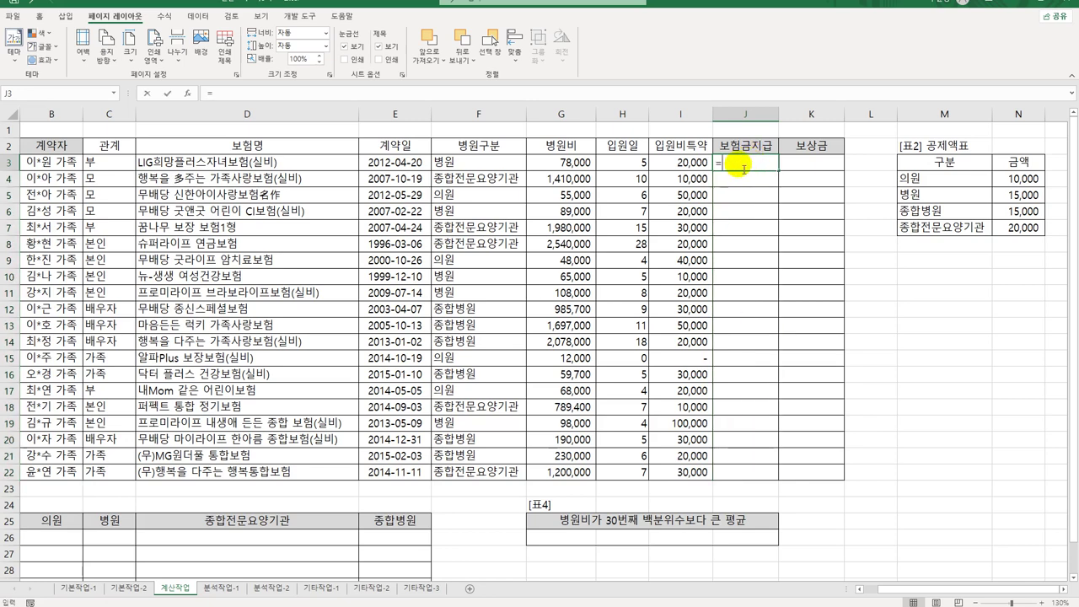
text(=()
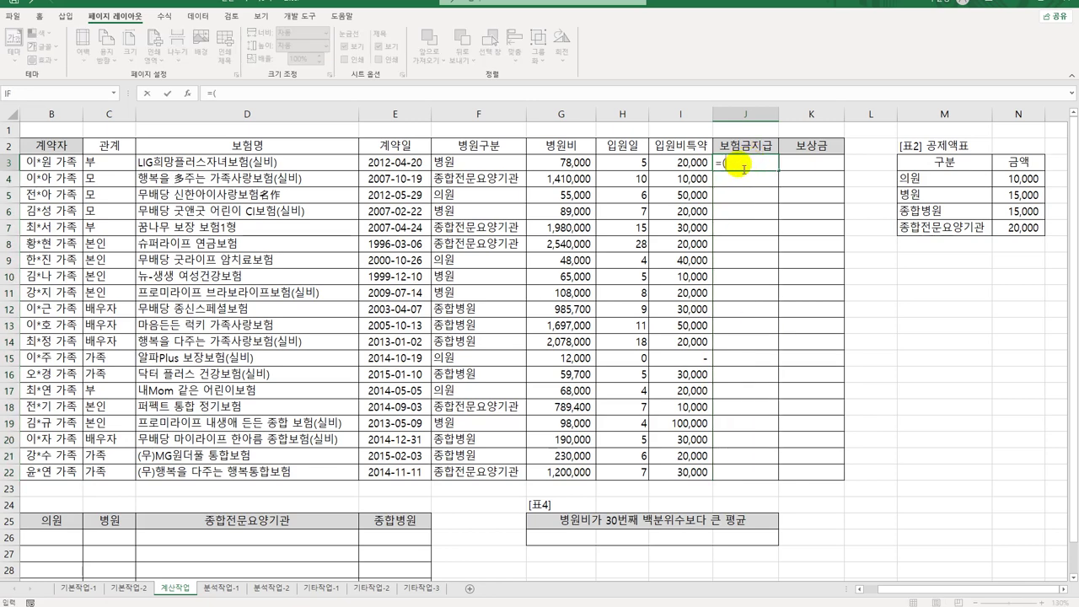
click(632, 169)
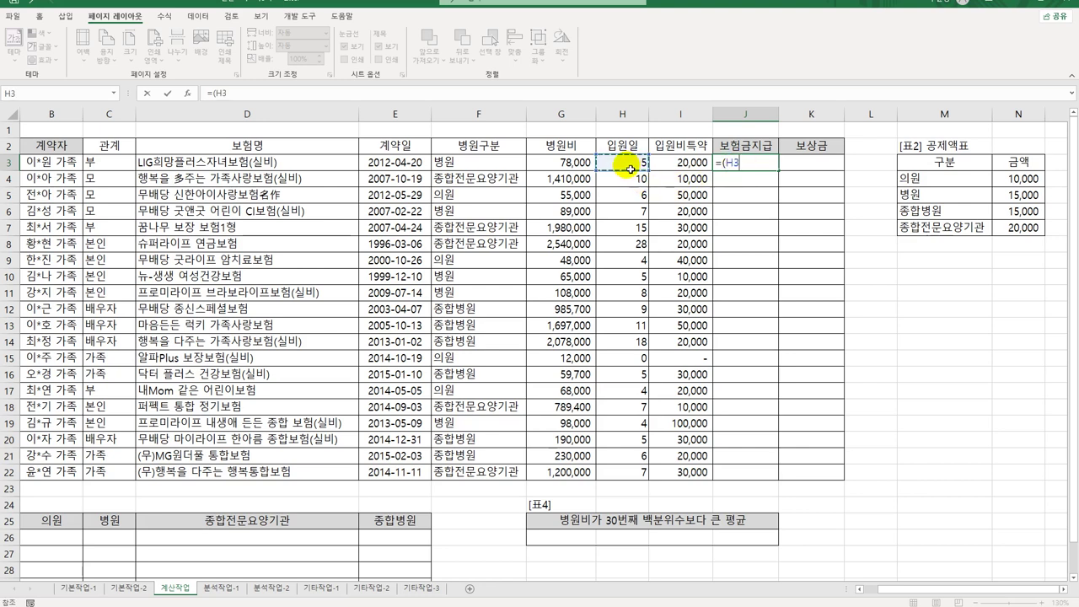
text(-3)*)
key(Left)
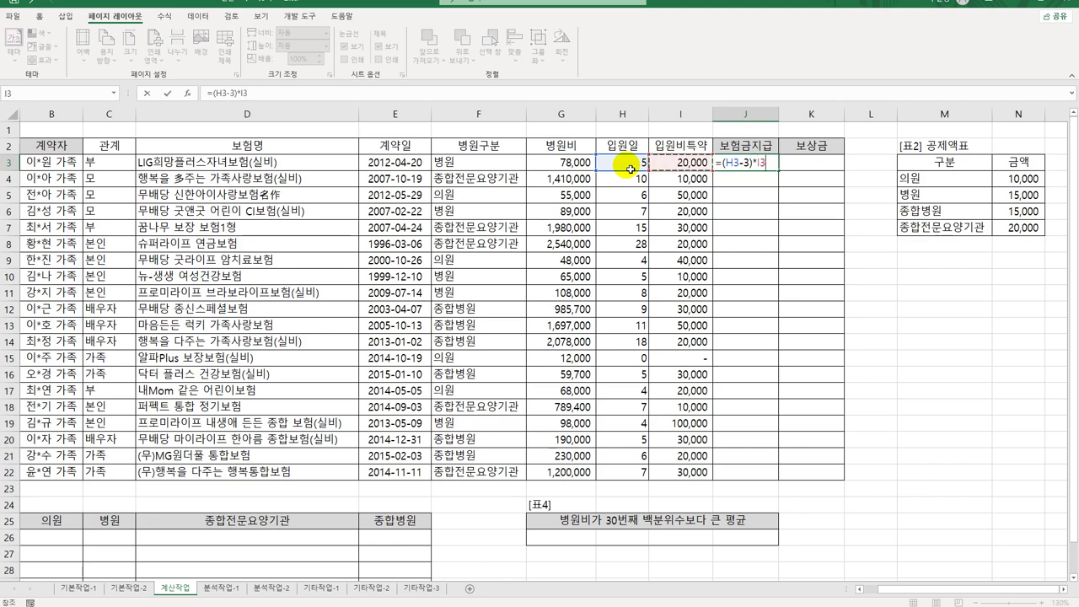
text(+)
key(Escape)
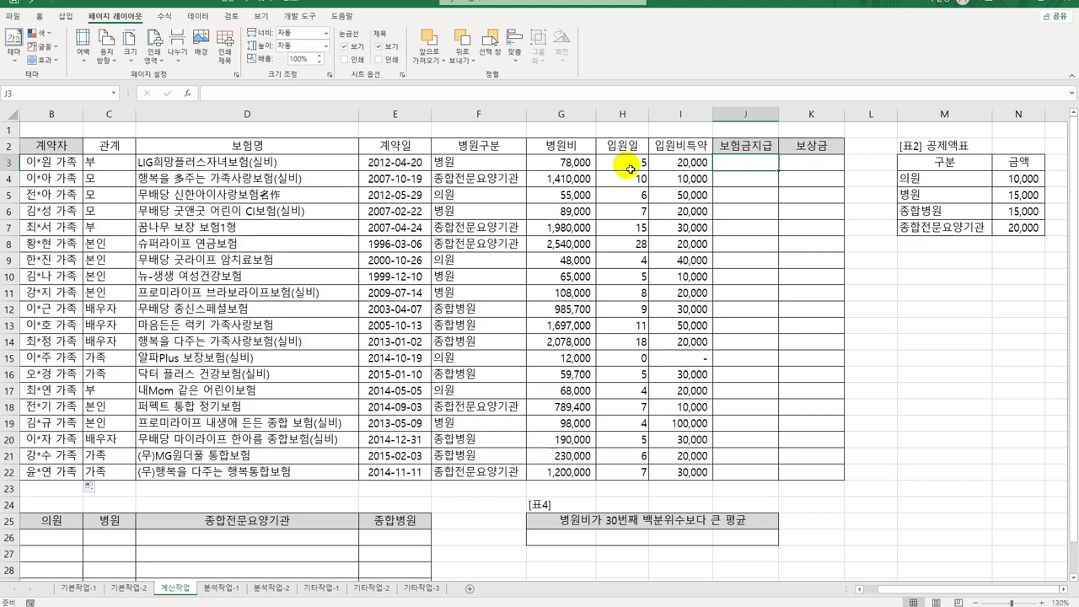
Step: Start a VLOOKUP formula in J3 with F3 as the lookup value and the absolute range $M$4:$N$7 as the table
text(=)
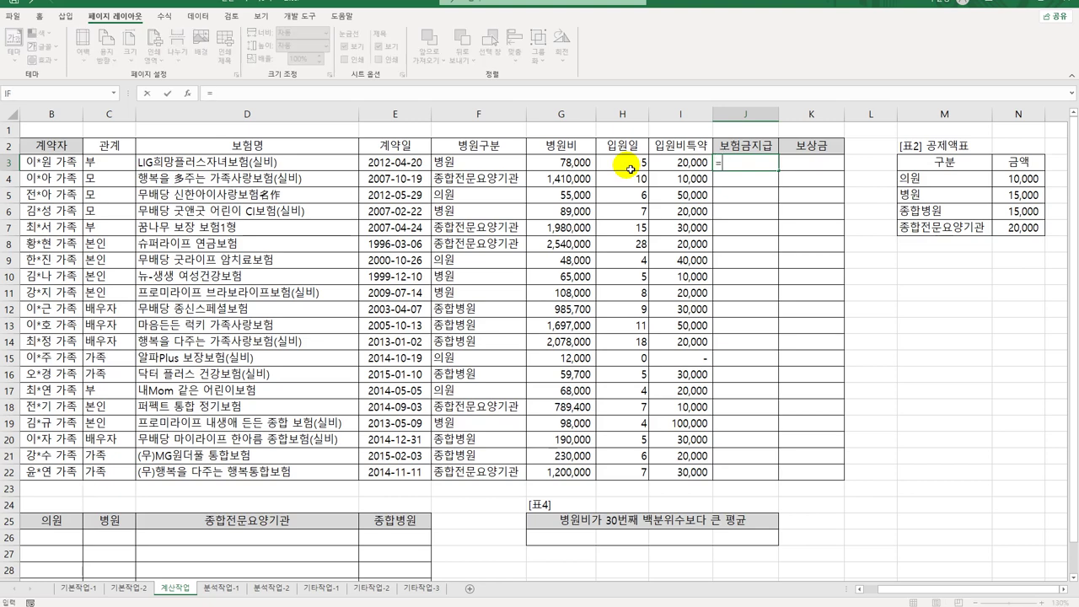
text(vl)
key(Tab)
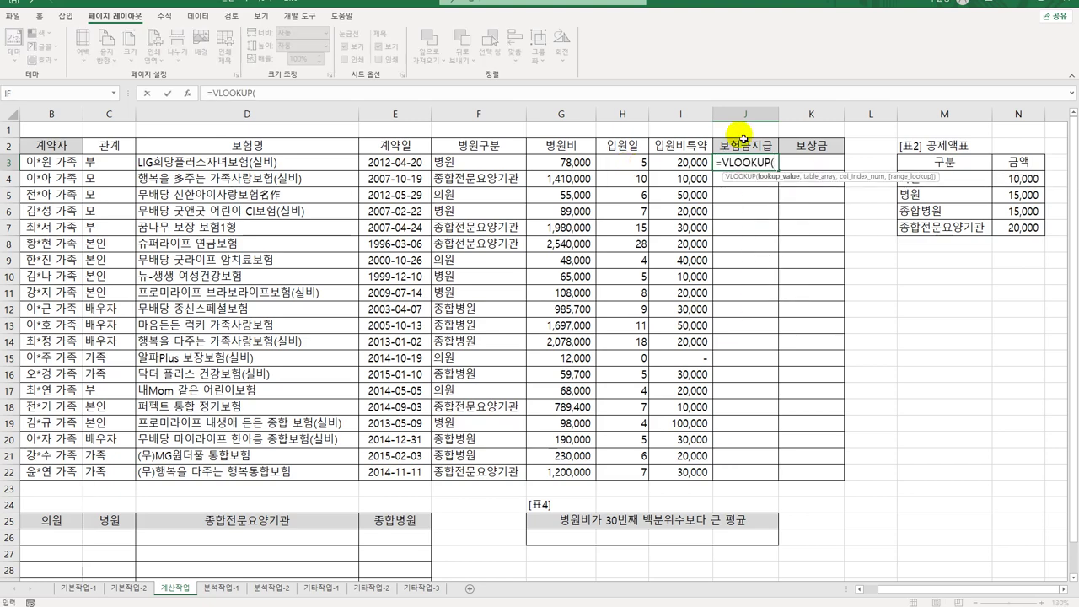
click(497, 164)
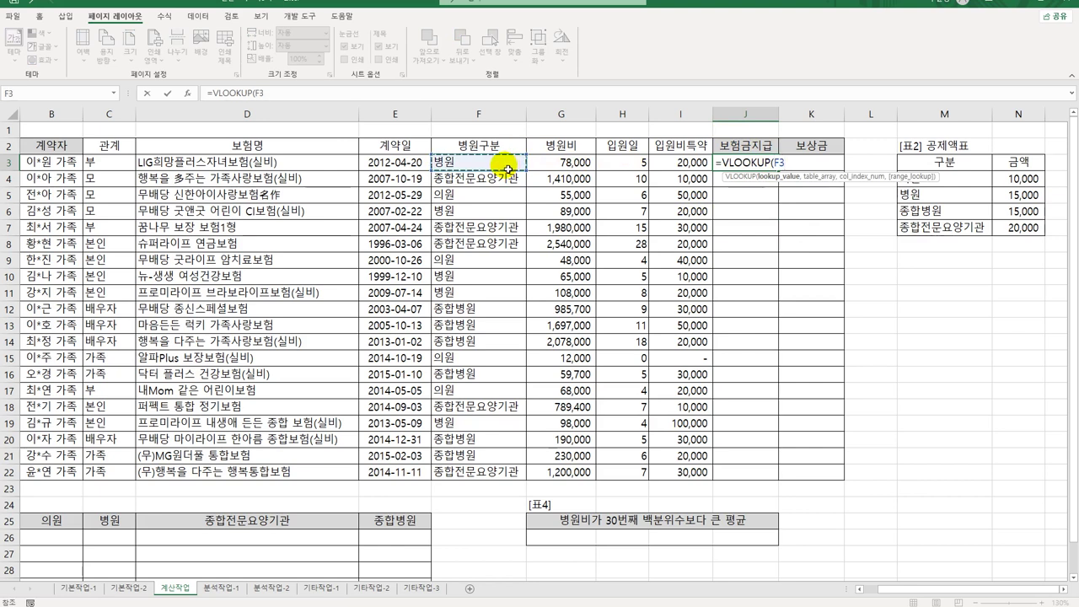
text(,)
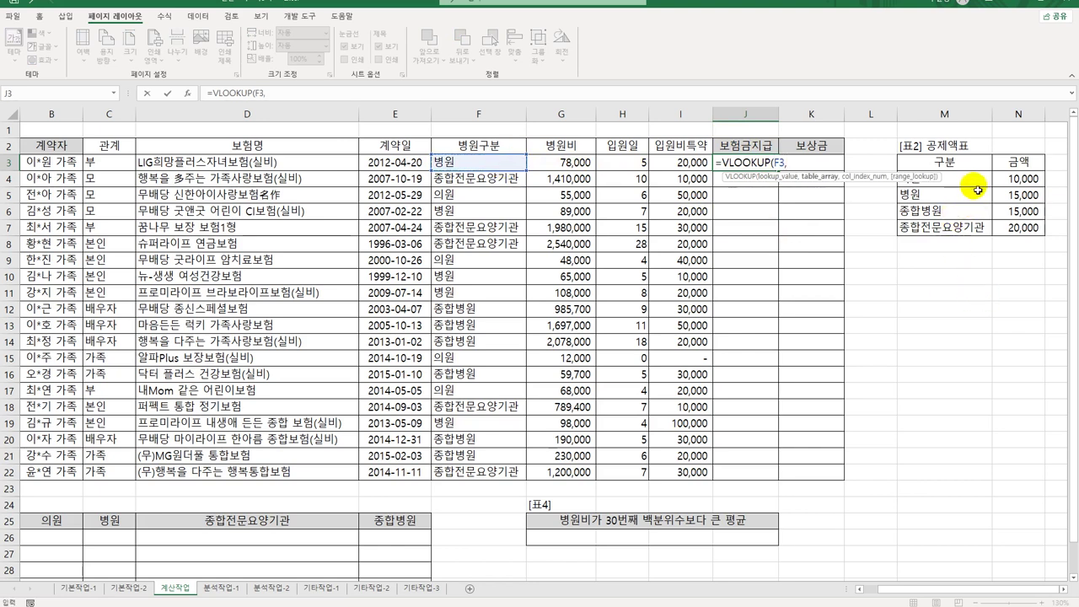
drag(974, 177, 1021, 236)
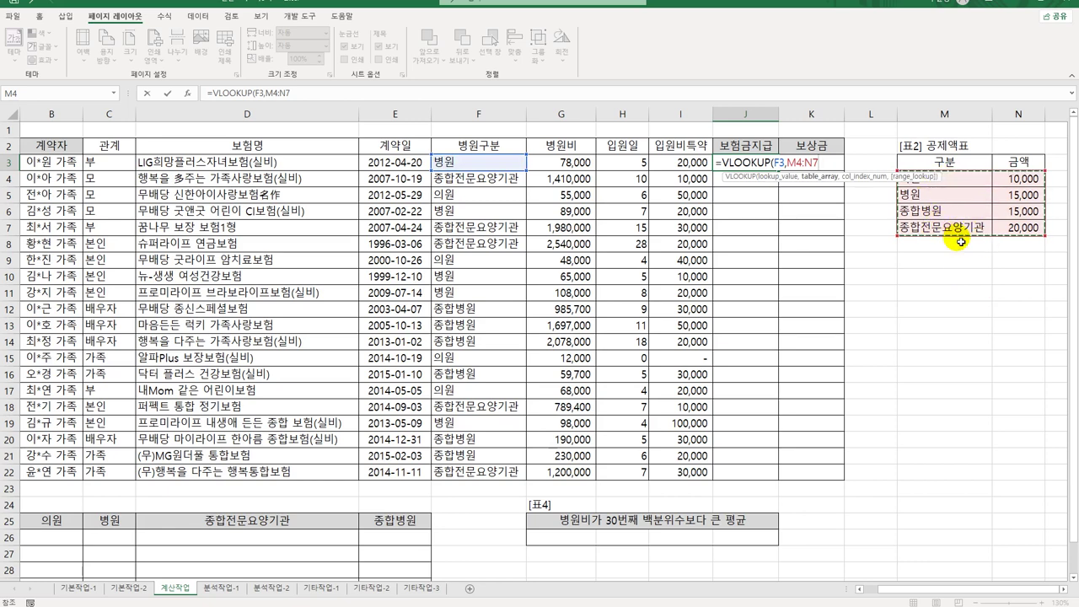
key(F4)
text(,)
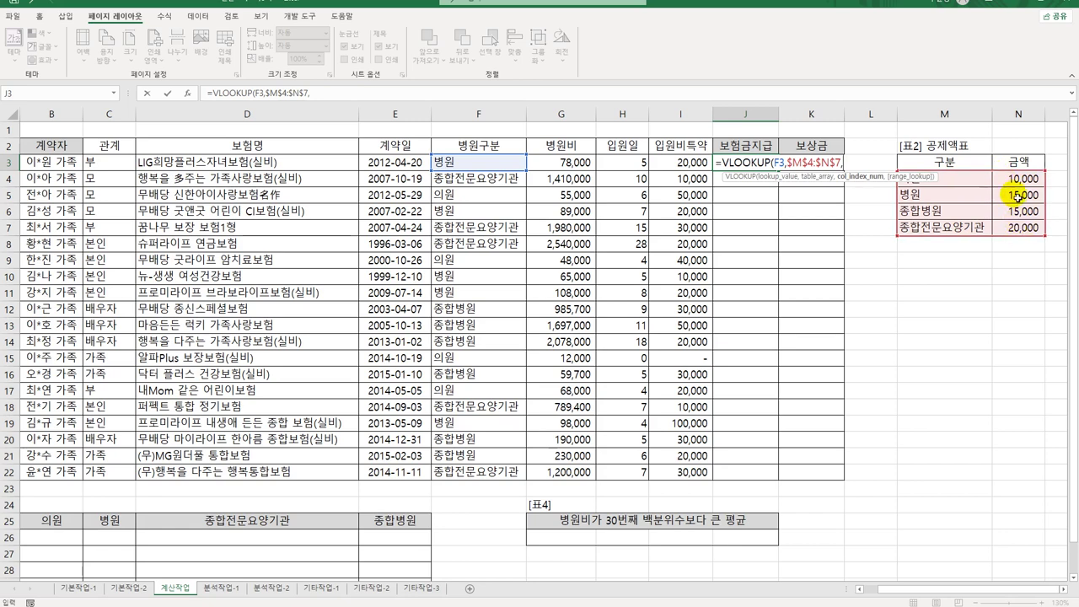
Step: Complete the VLOOKUP in J3 with column index 2 and the exact-match option FALSE, and enter the formula
text(2)
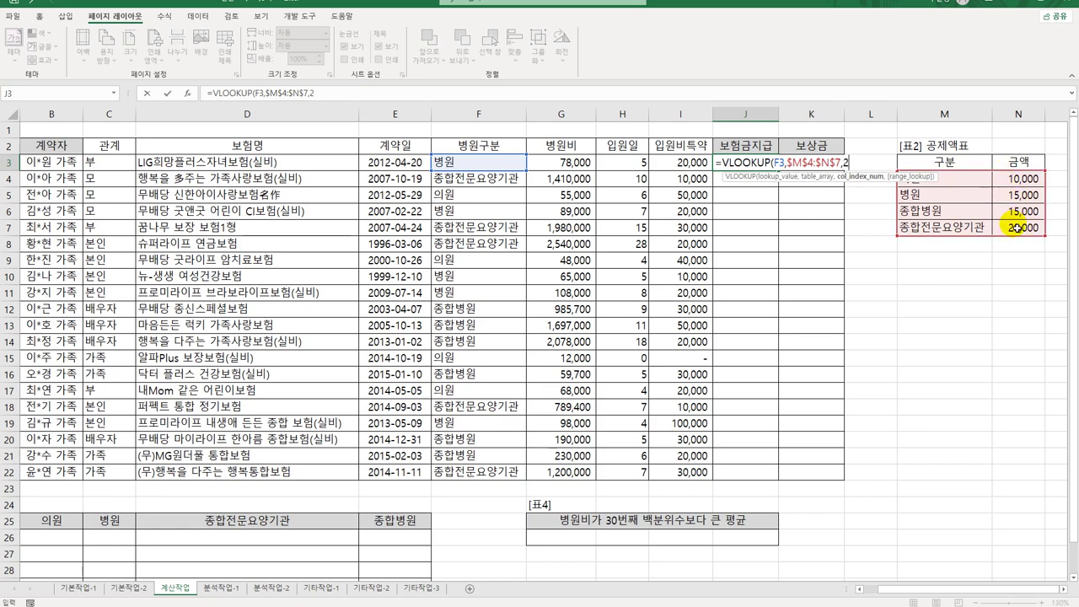
text(,)
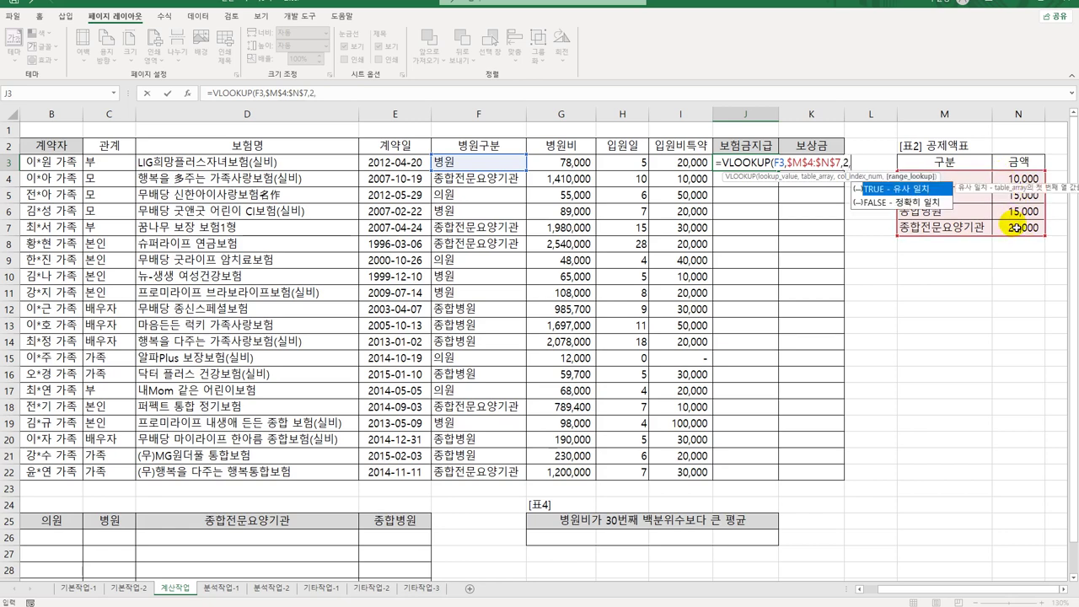
double_click(908, 202)
text())
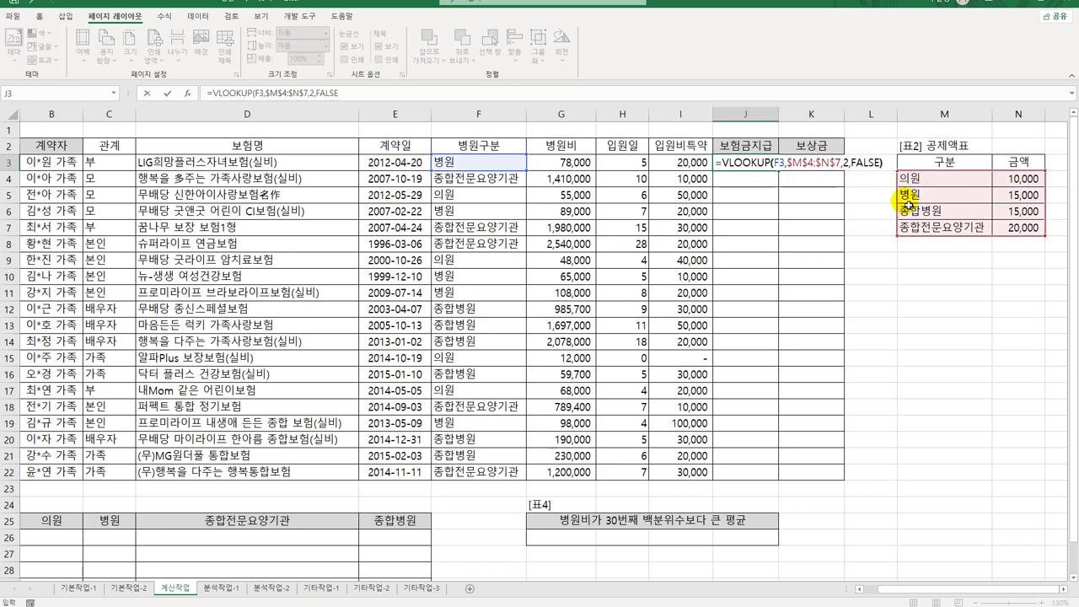
key(Return)
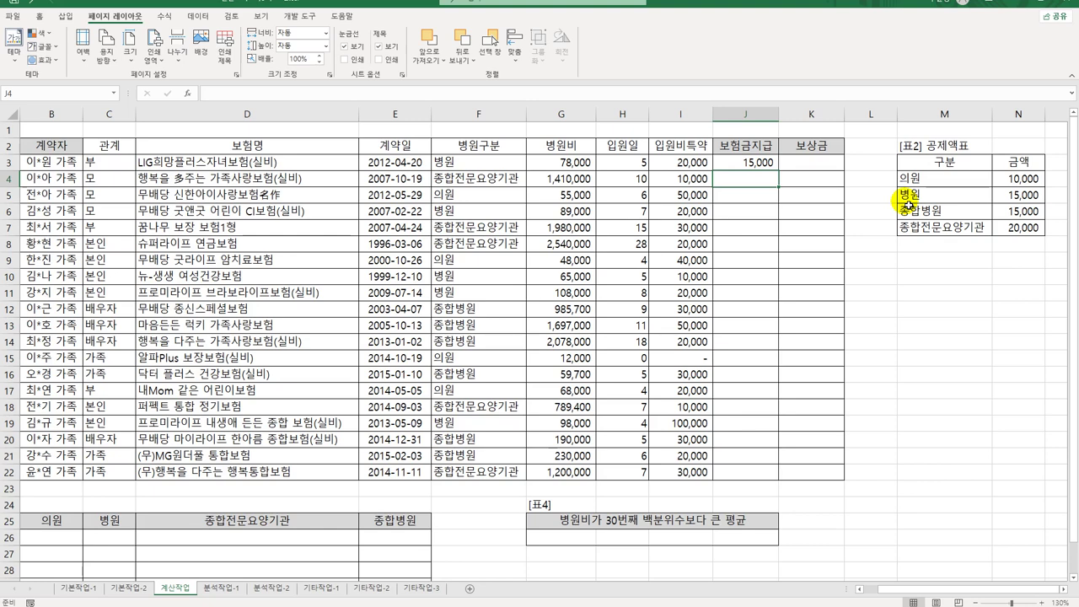
Step: Wrap the VLOOKUP in J3 in an IF whose test is RIGHT(D3,4)="(실비)"
click(765, 166)
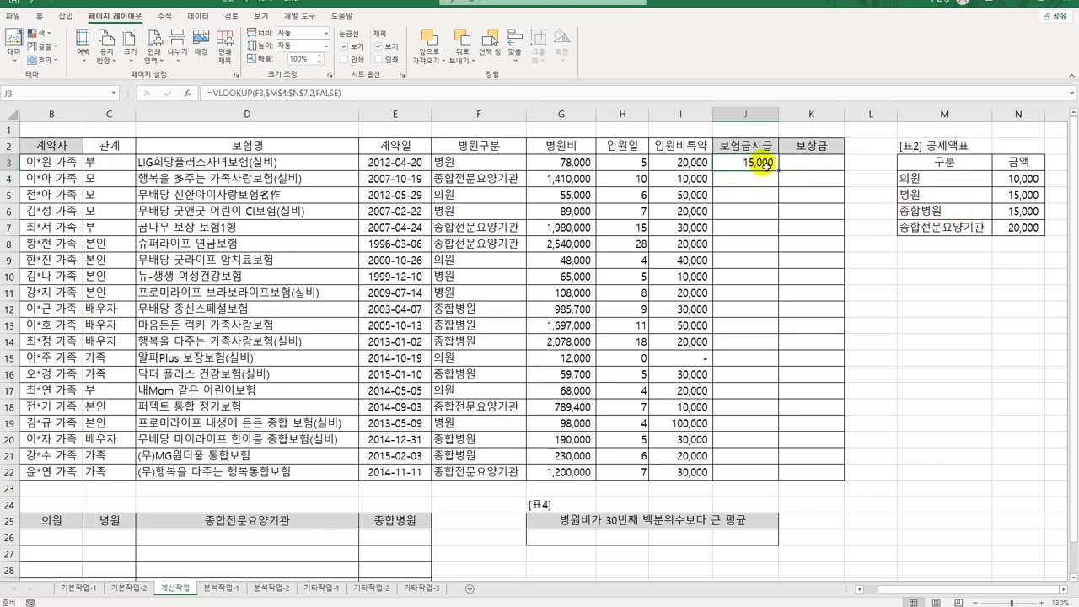
double_click(766, 165)
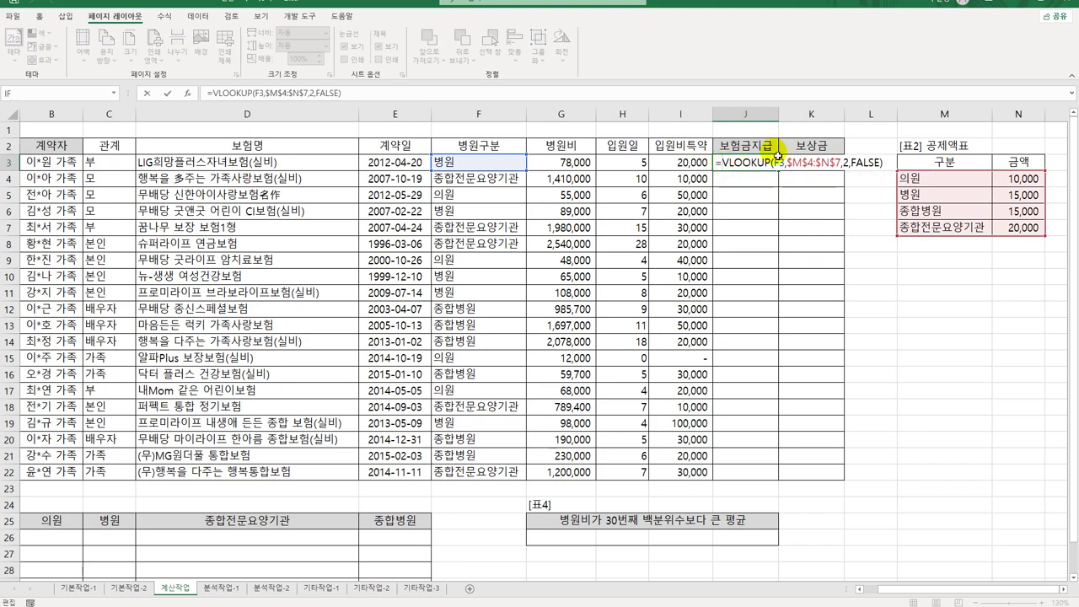
text(IF()
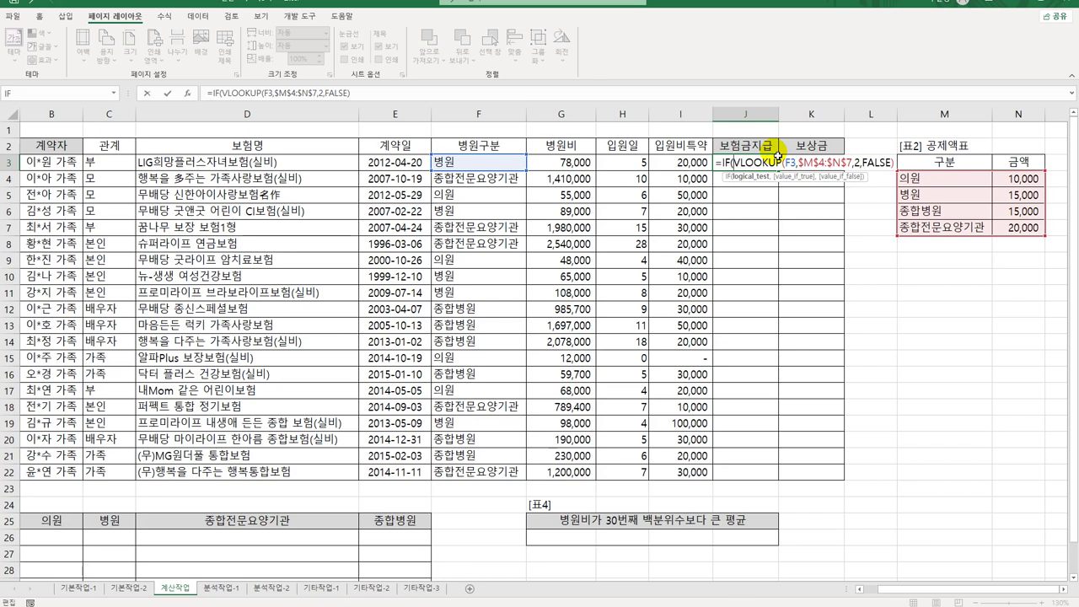
text(RIGHT()
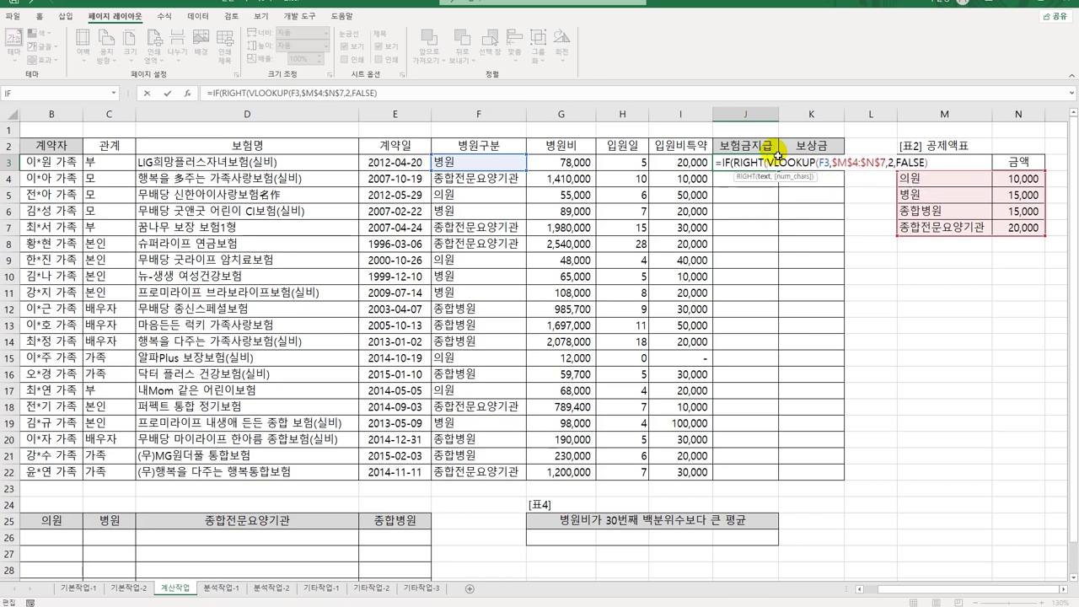
click(310, 163)
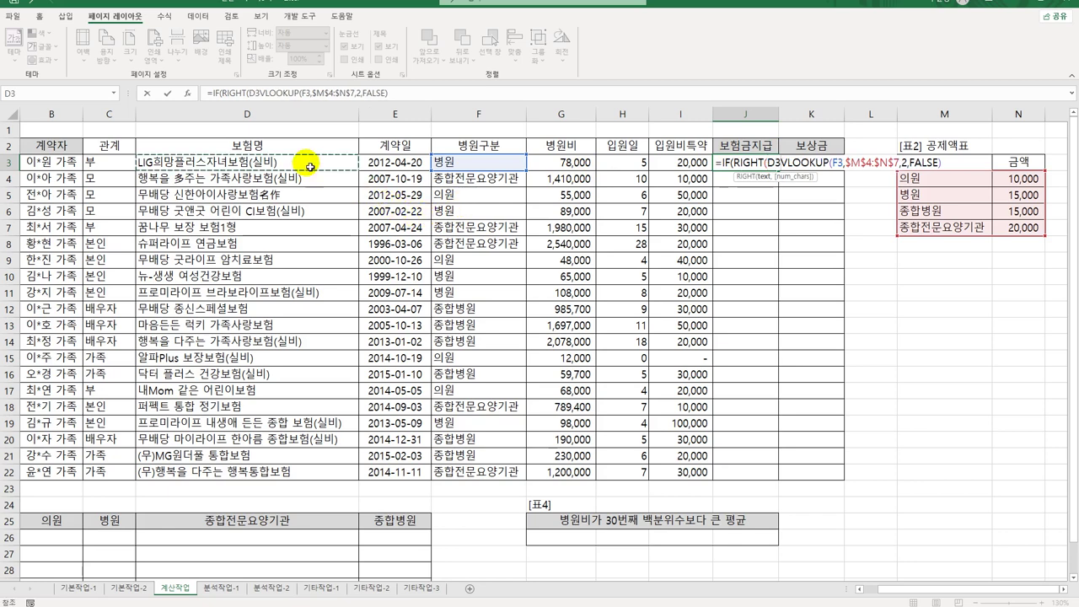
text(,)
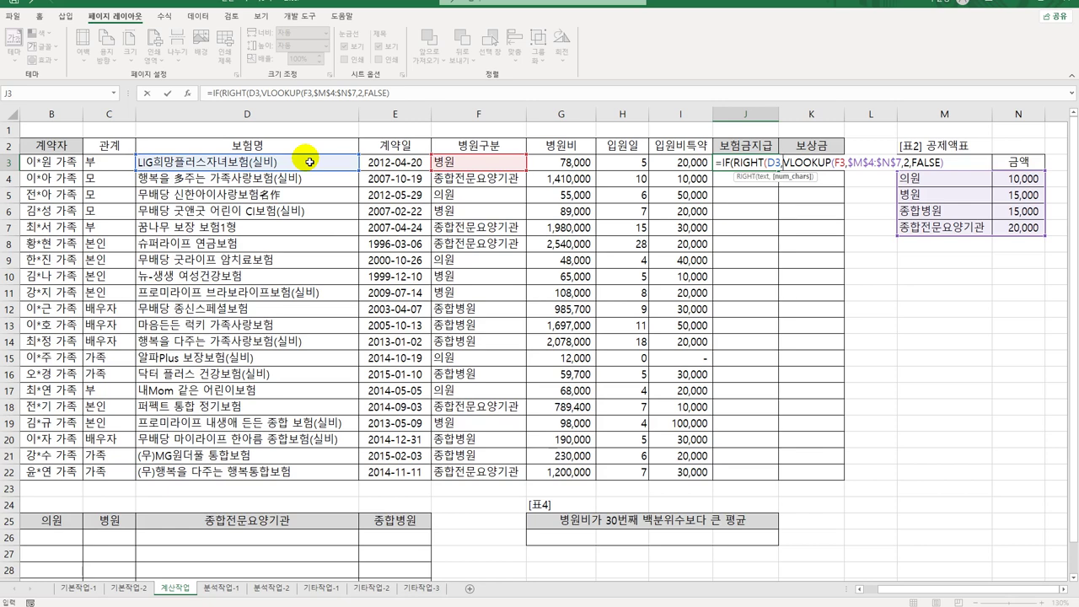
text(4)
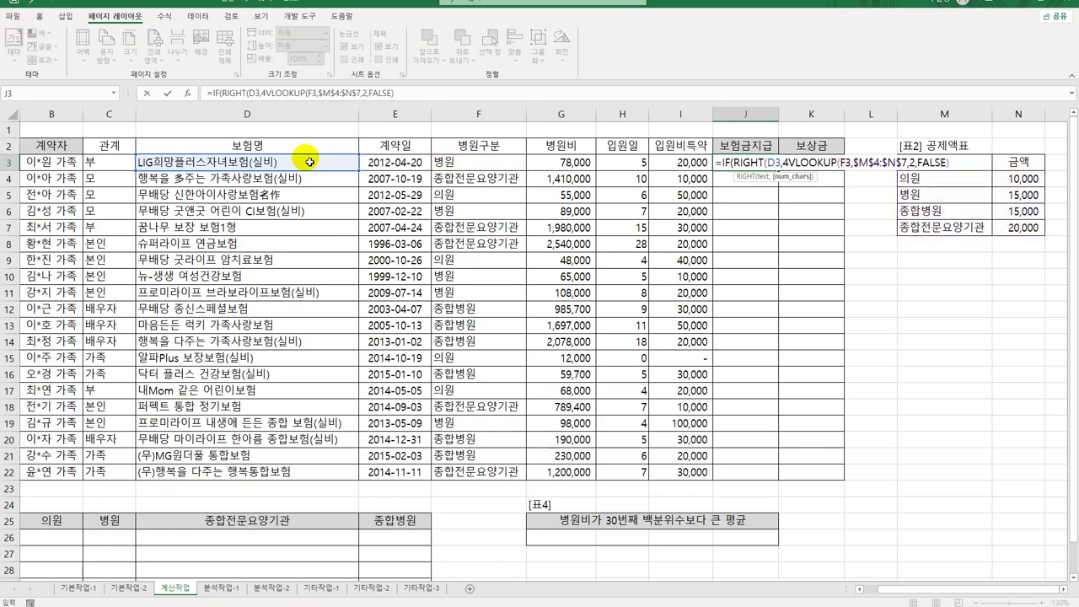
text()="()
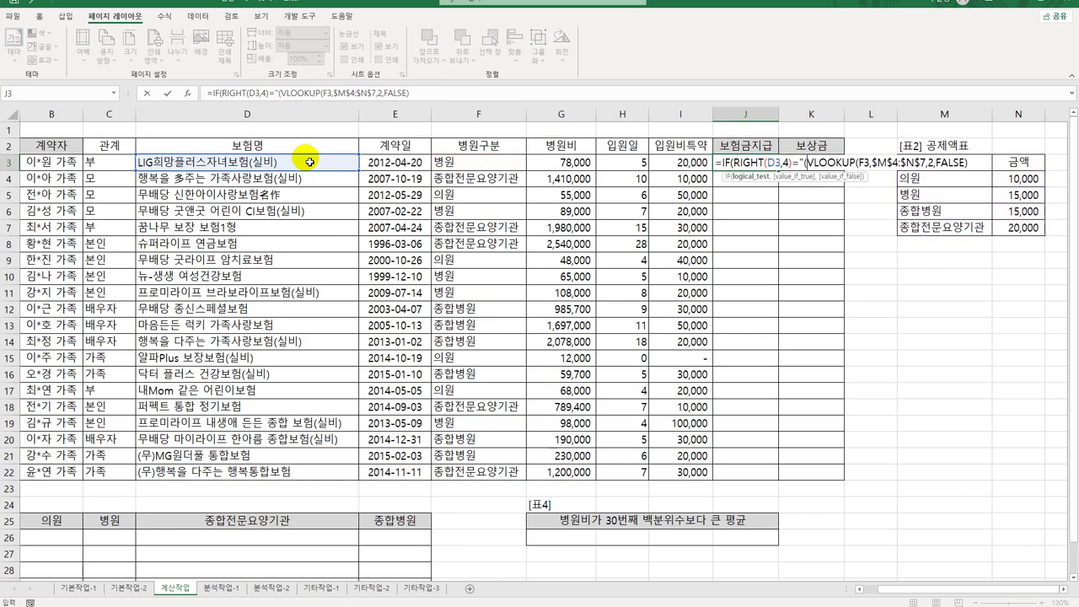
text(실)
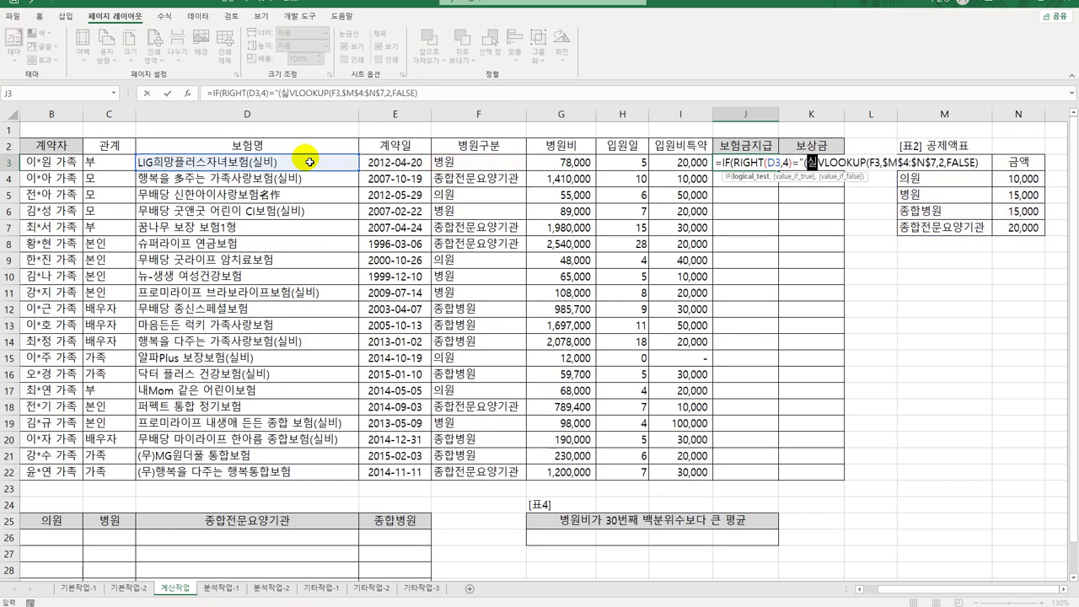
text(비)")
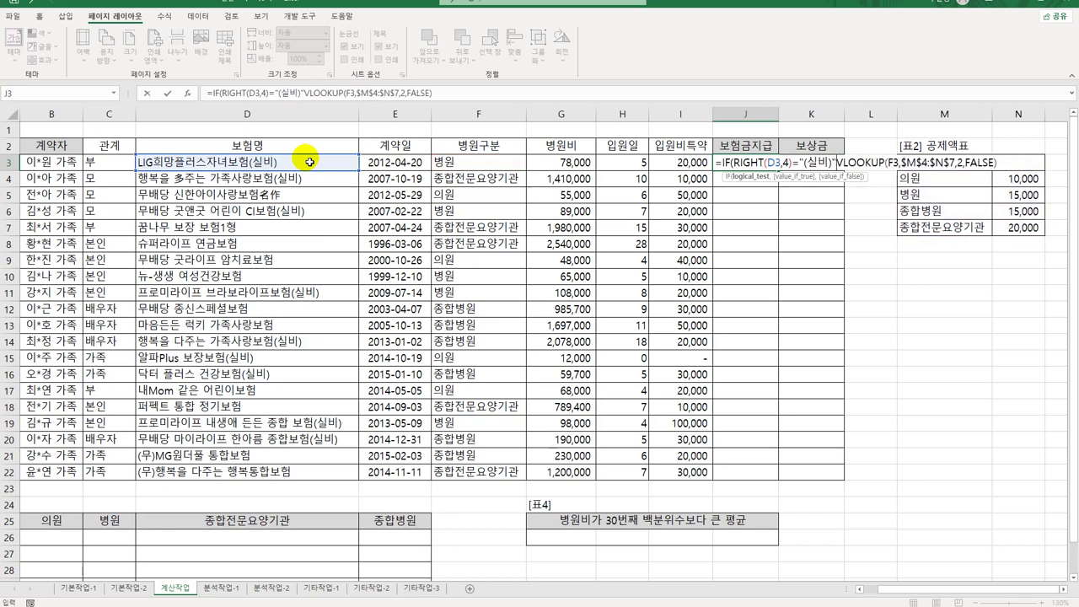
text(,)
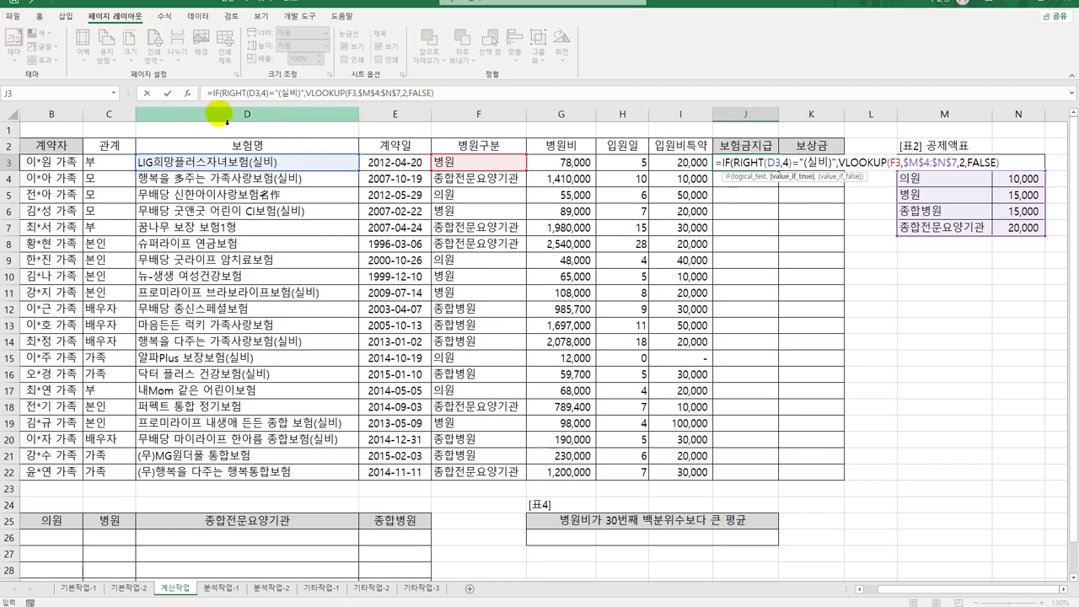
Step: Make G3 minus the VLOOKUP the value-if-true in J3, close the IF, and fill the formula down to J22
click(577, 165)
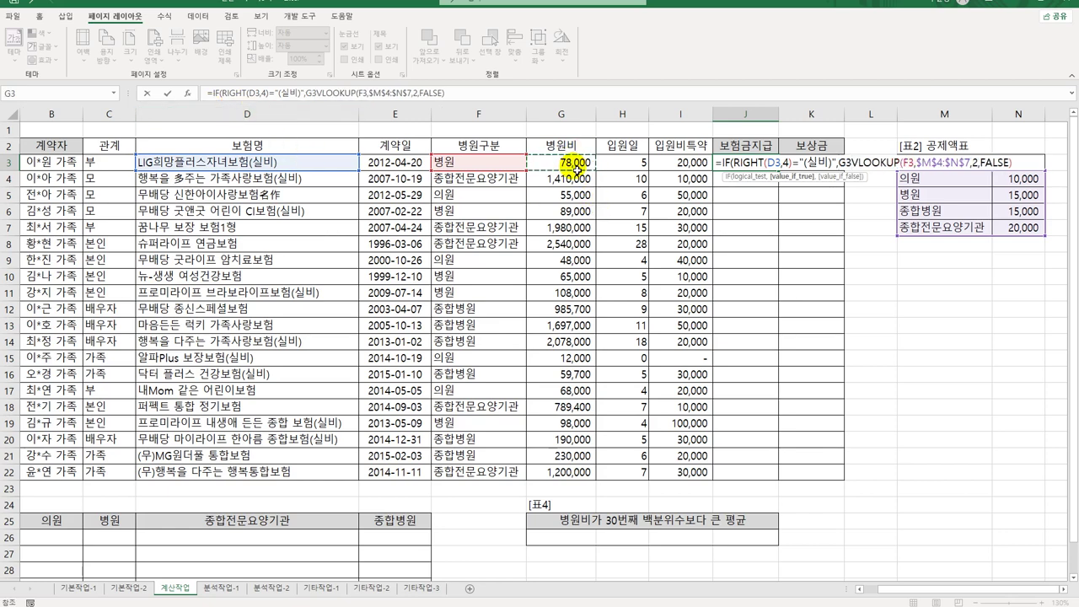
text(-)
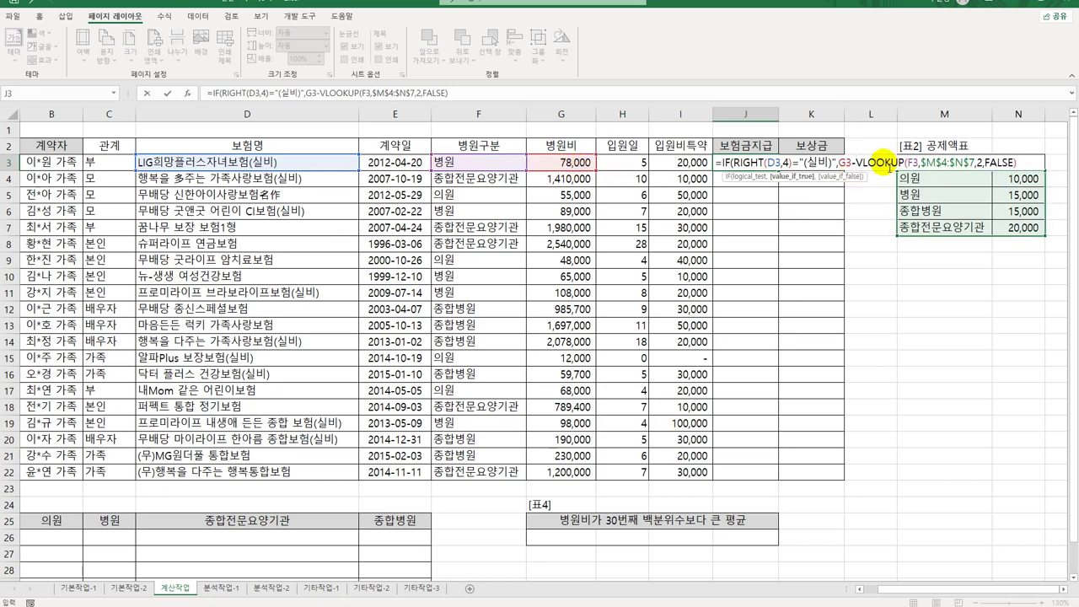
click(1023, 164)
text())
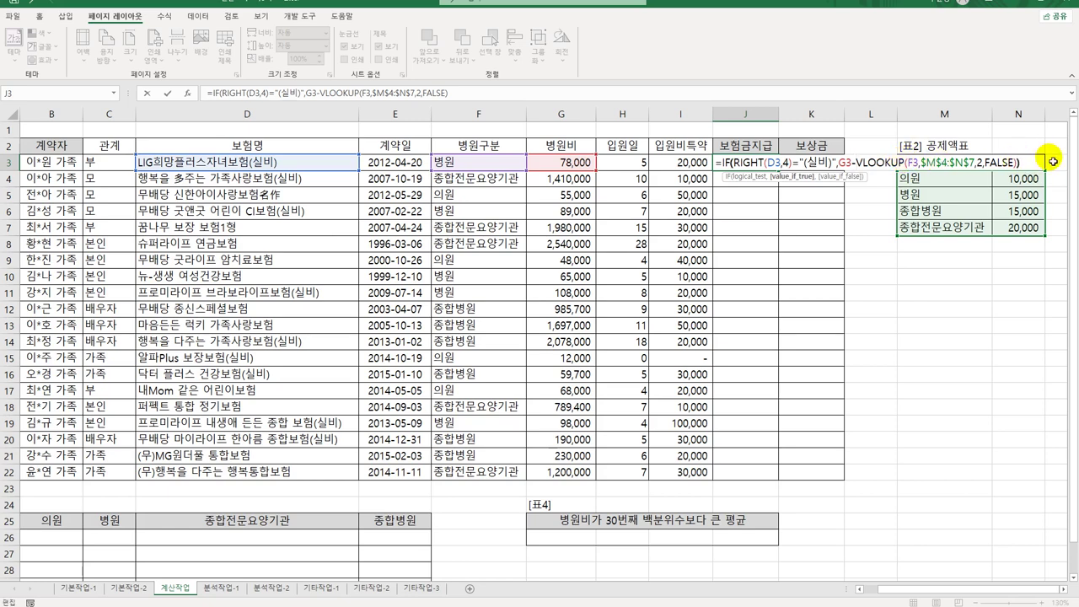
key(ctrl+Return)
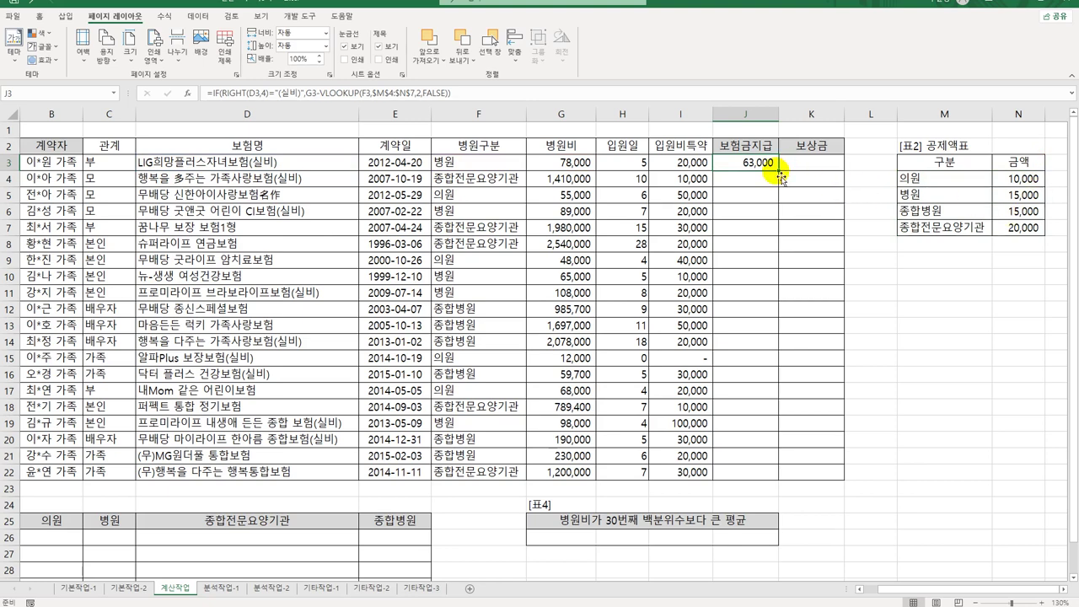
drag(780, 175, 752, 482)
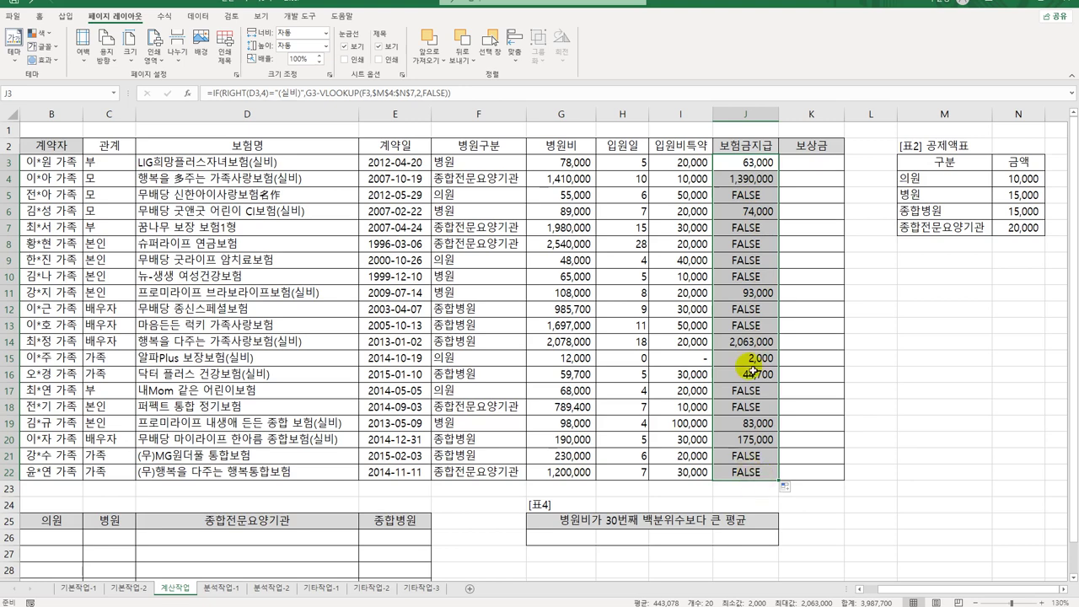
Step: Put (H3-3)*I3+ in front of the IF in the J3 formula and fill it down to J22
double_click(747, 164)
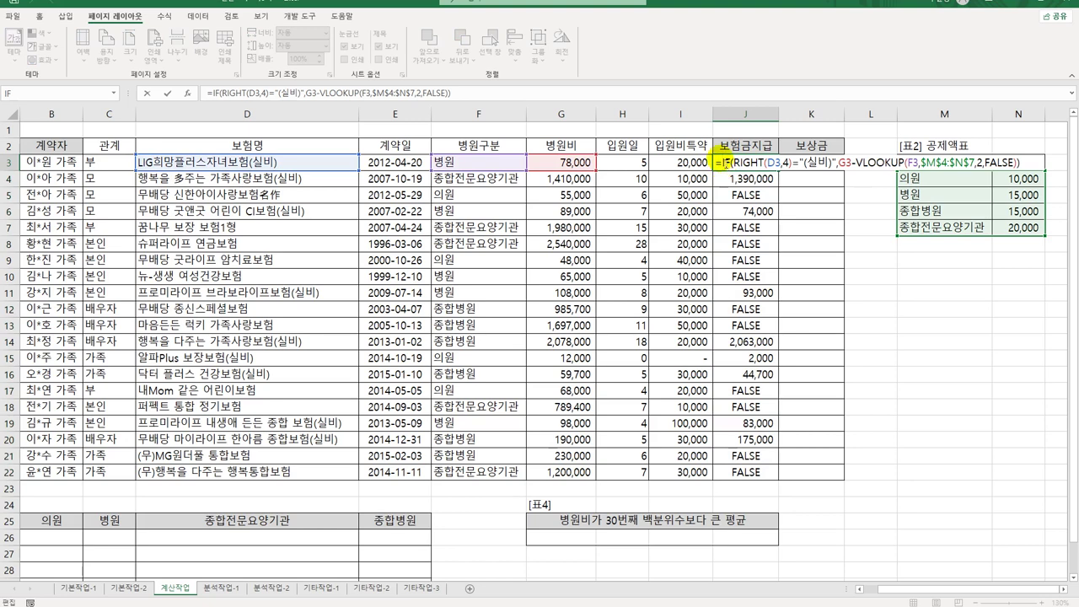
click(721, 161)
text(()
click(642, 161)
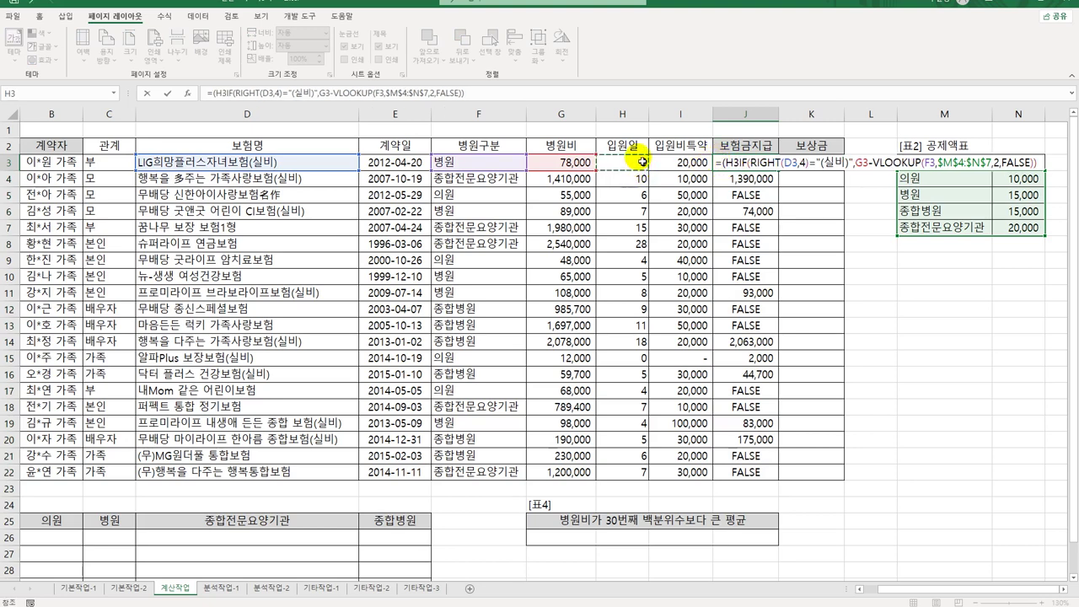
text(-)
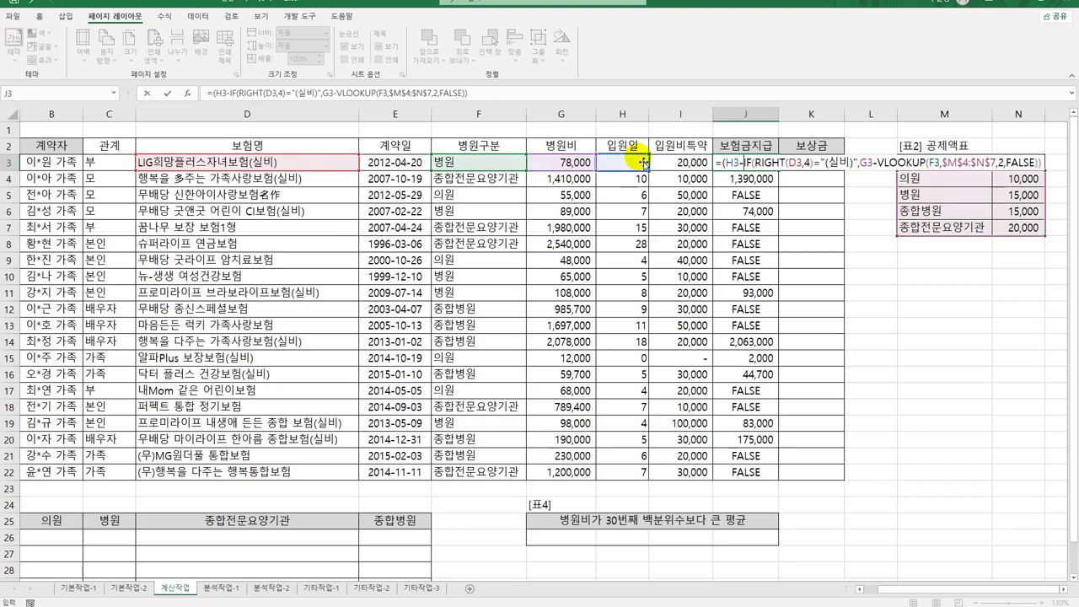
text(3)*)
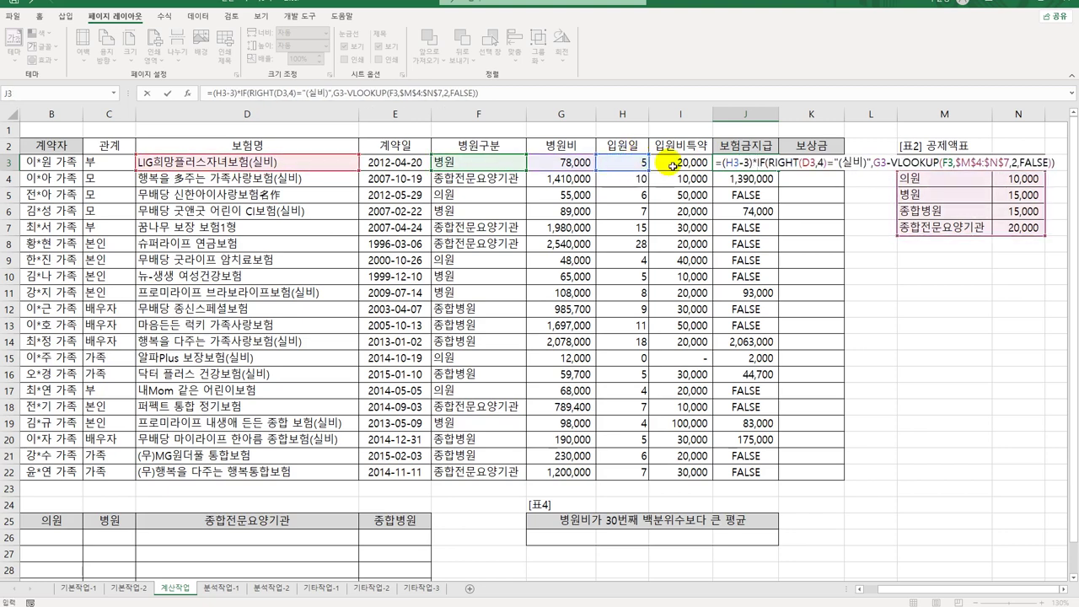
click(670, 164)
text(+)
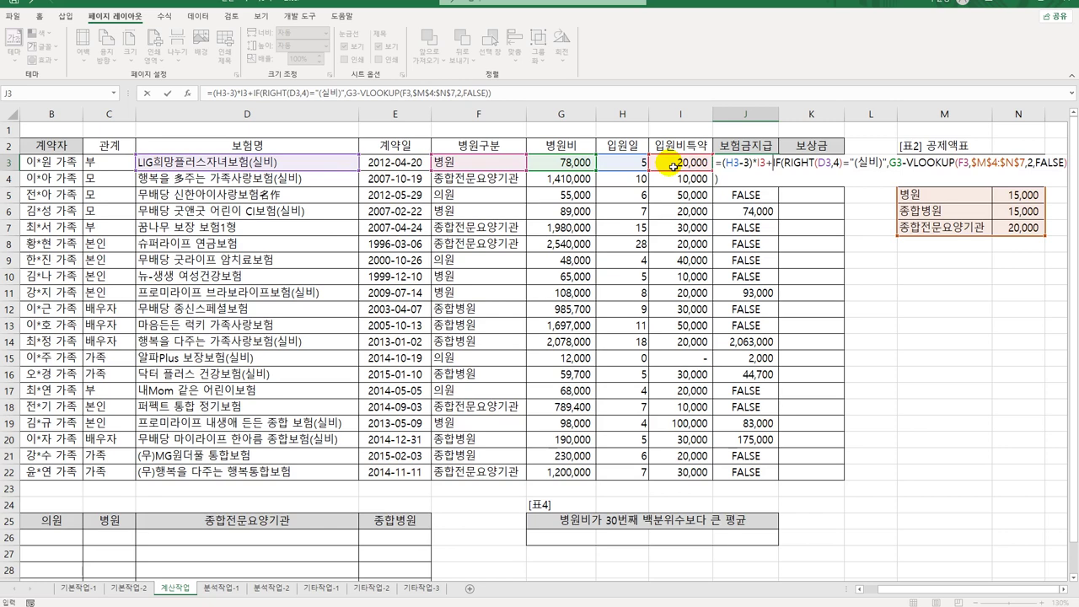
key(Return)
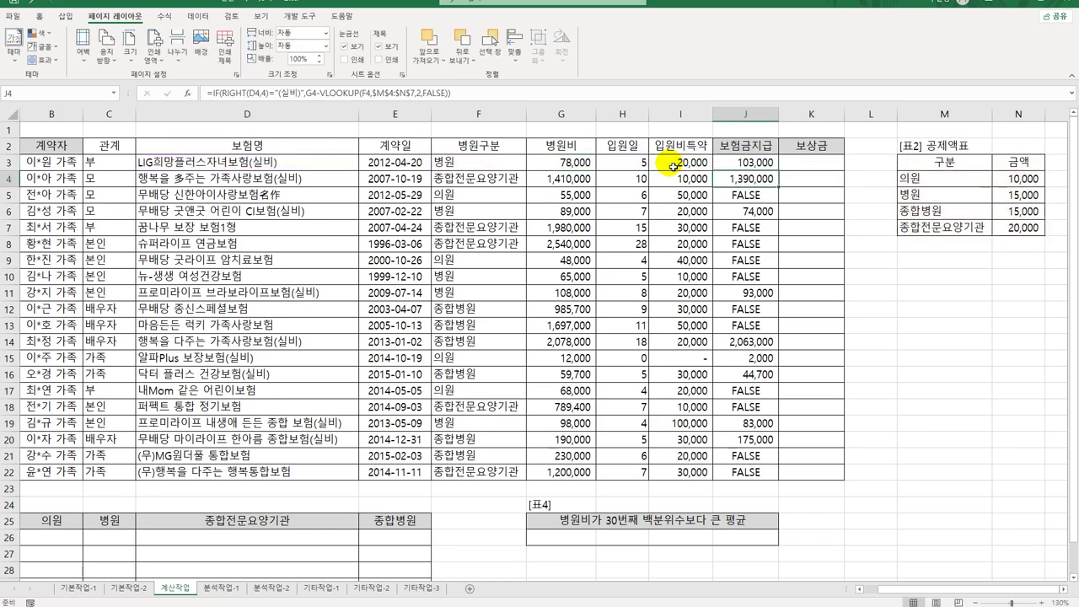
click(735, 163)
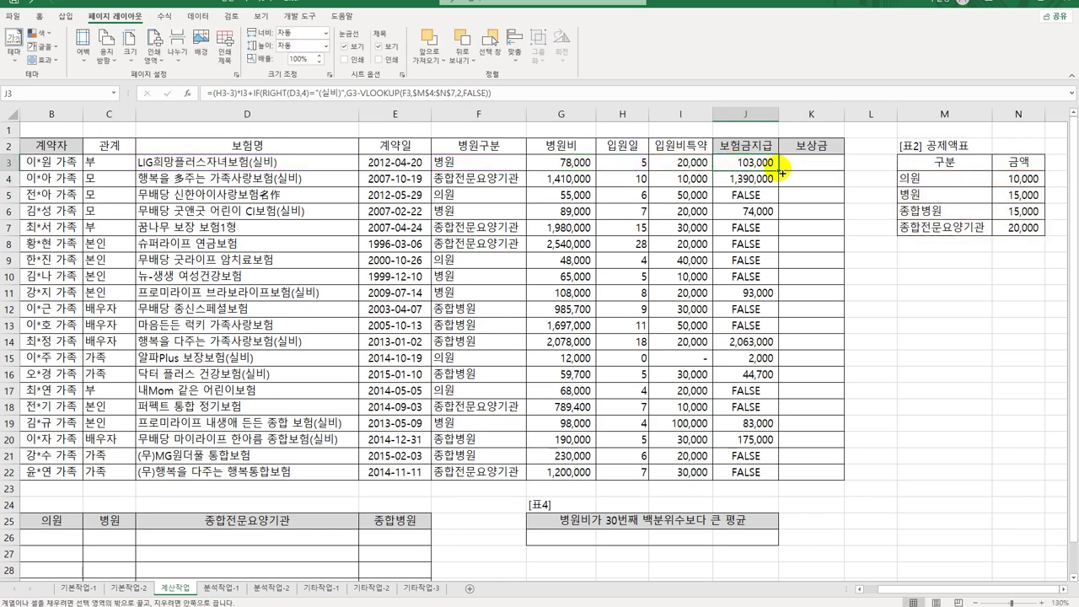
double_click(782, 168)
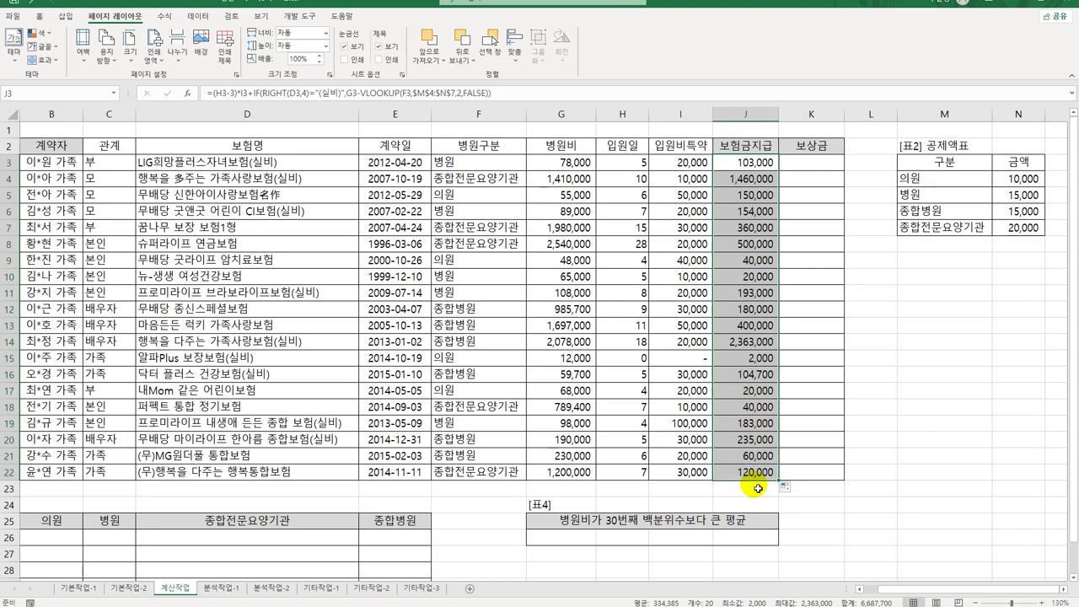
Step: Select K3 for the 보상금 result, open the Visual Basic editor, and insert a new module
click(822, 162)
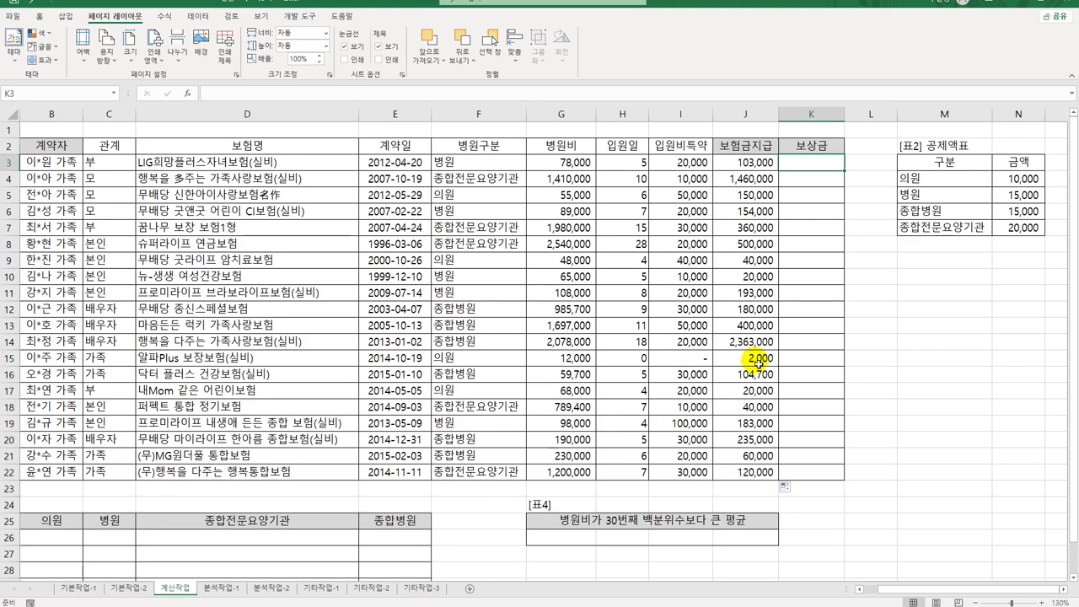
click(299, 20)
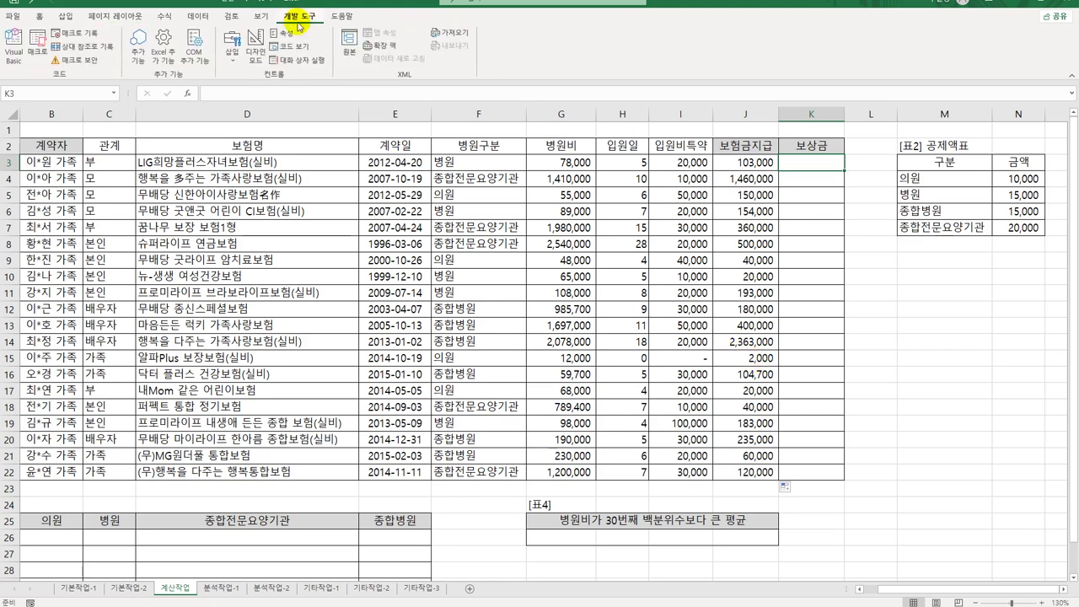
click(12, 43)
click(365, 78)
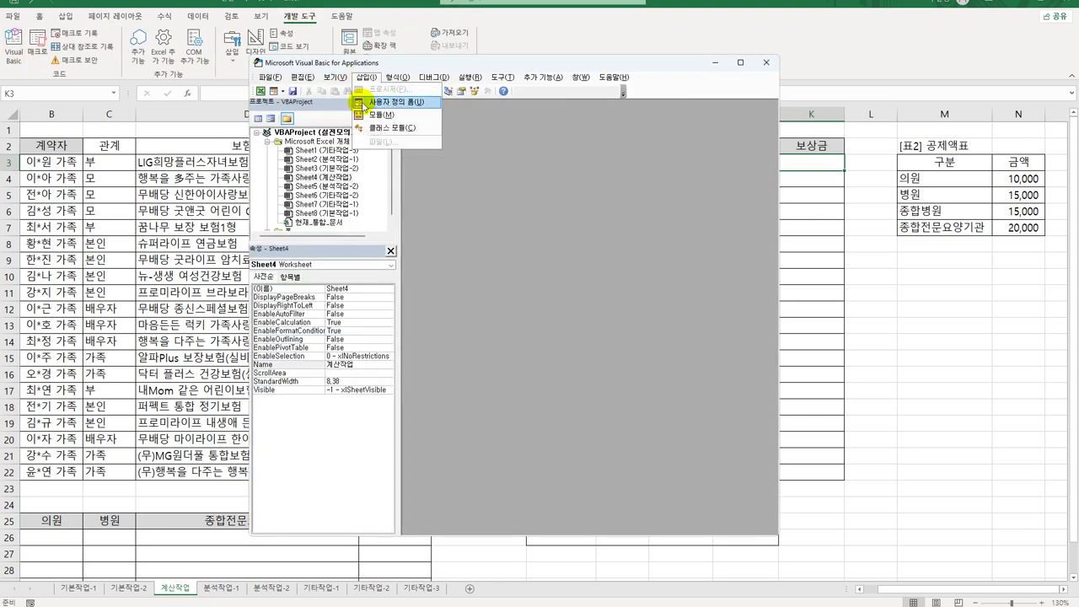
click(371, 120)
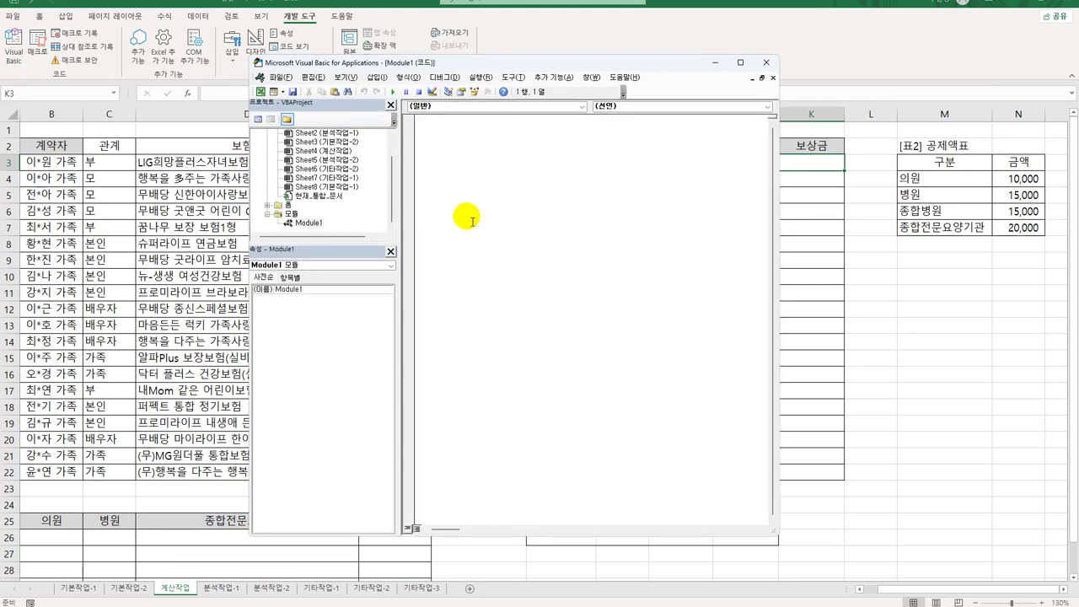
Step: Declare the public function fn보상금 with the arguments 관계 and 병원비 in the new module
text(')
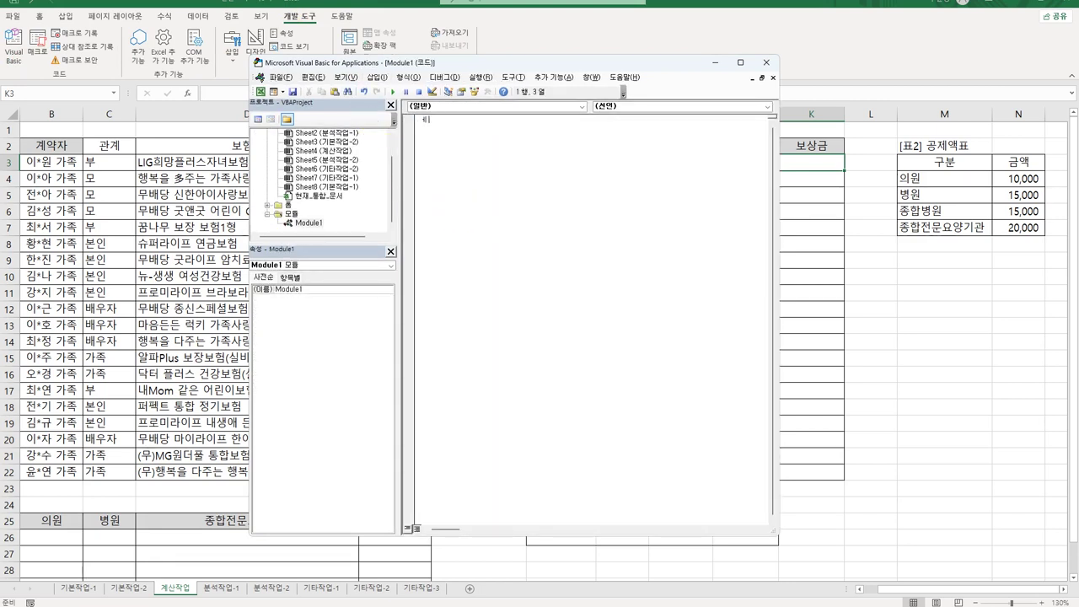
key(BackSpace)
key(BackSpace)
text(PUBLIC FUNCTION fn보상금(관)
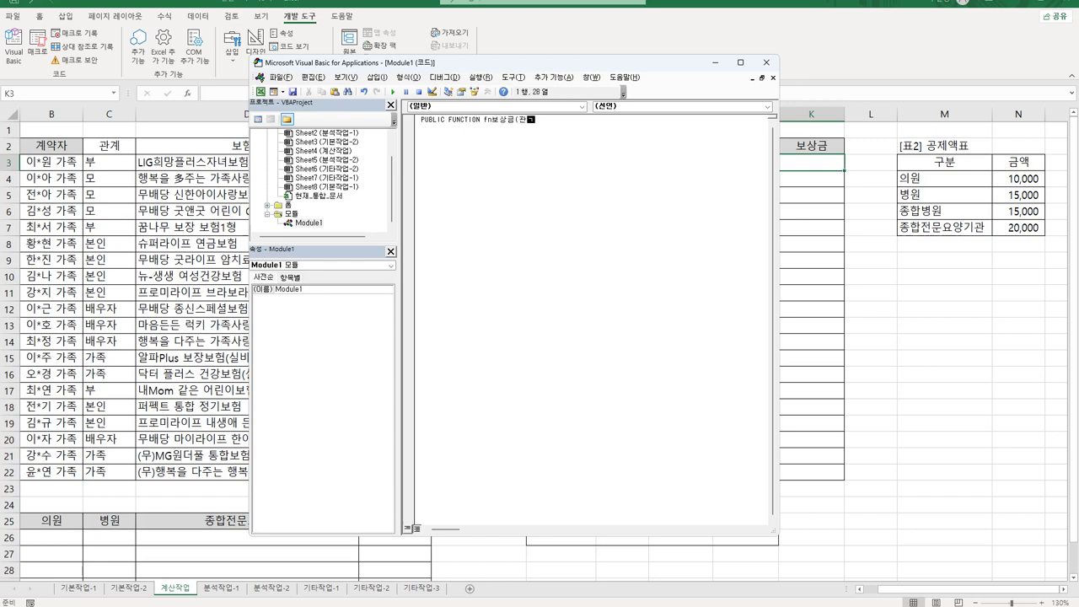
text(계, 병원비))
key(Return)
key(Return)
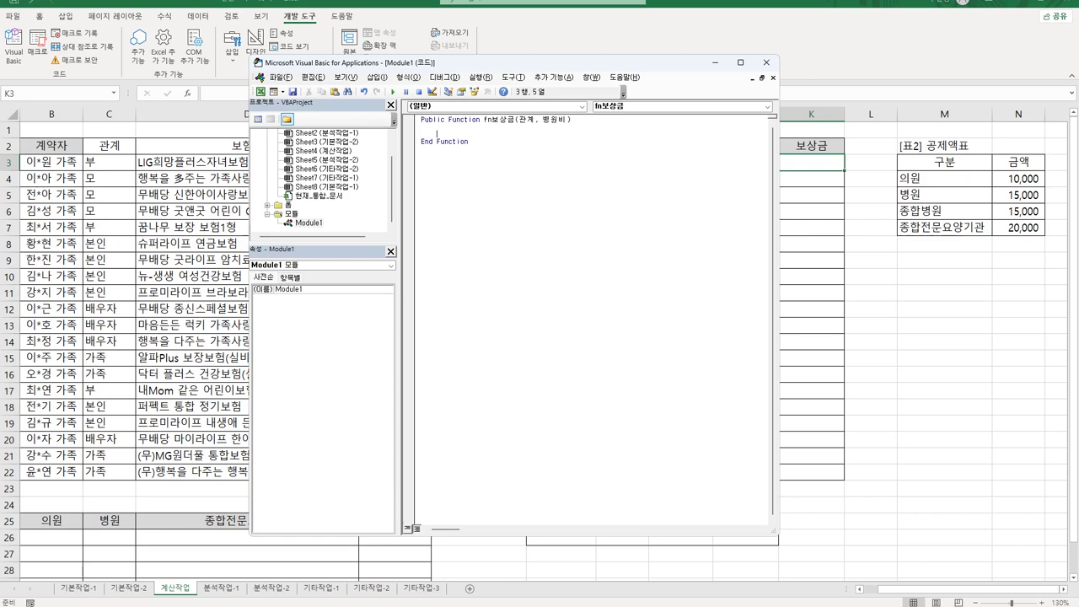
Step: Add an If block testing 관계 = "본인" Or 관계 = "배우자", with fn보상금 = 병원비 * 0.9 as its Then result
text(if 관계 )
text(= "의)
key(BackSpace)
key(BackSpace)
key(BackSpace)
key(Hangul)
text(본인" or 관계 = "배우자" then)
key(Return)
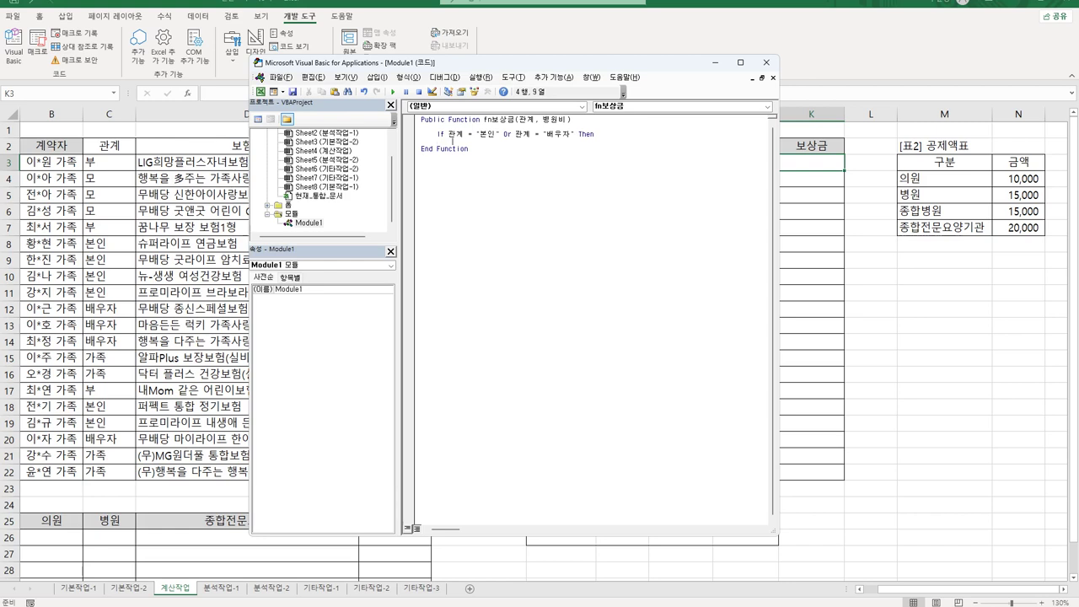
text(fn보상금 = 병원비 * 0.9)
key(Return)
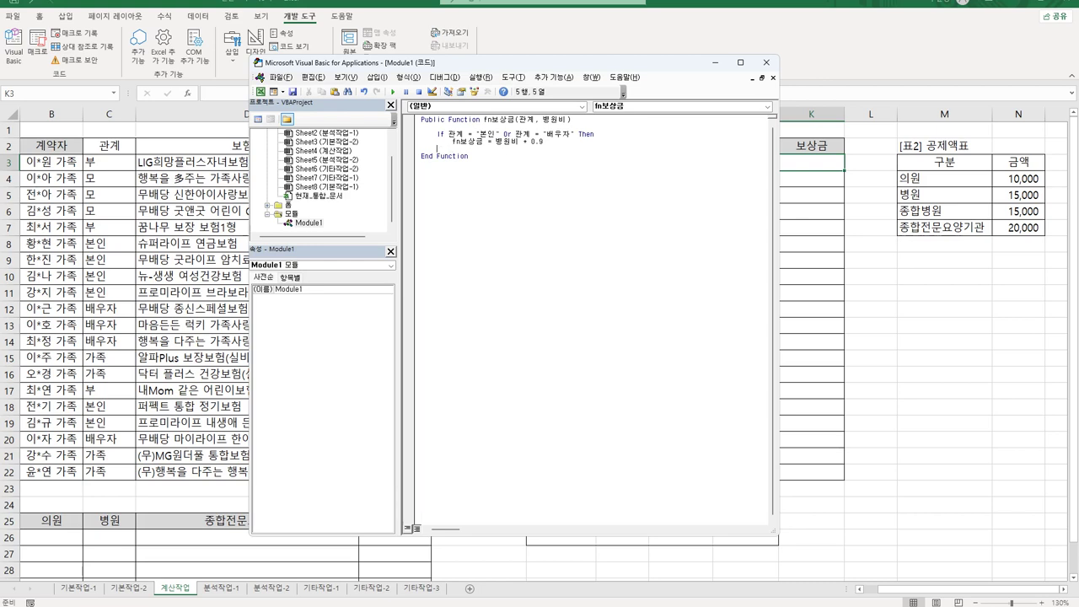
Step: Add an Else branch to the If block that returns fn보상금 = 병원비 * 0.5
text(else)
drag(452, 140, 542, 141)
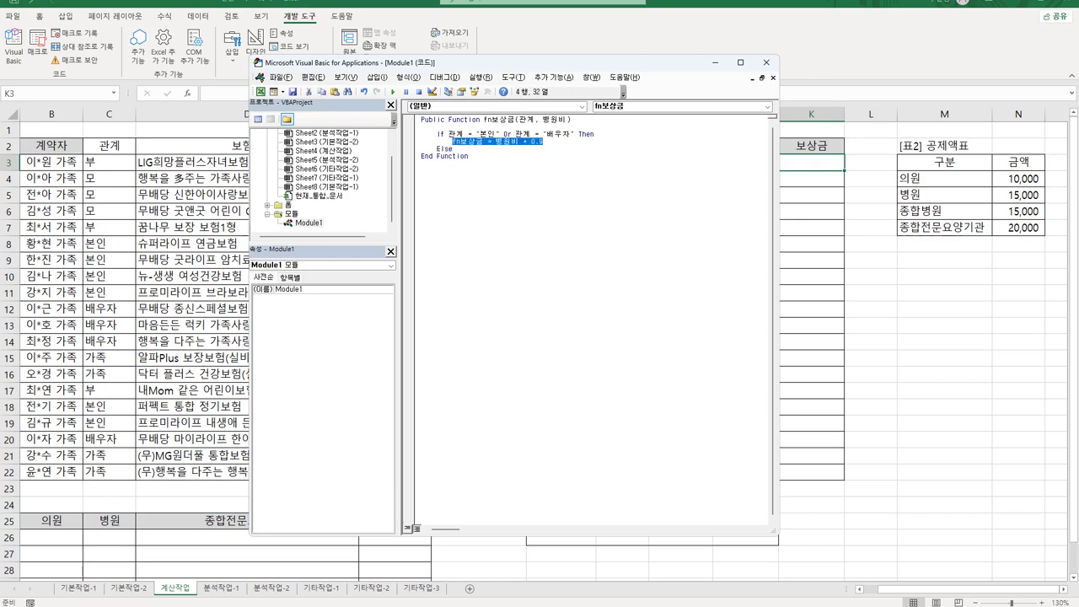
click(453, 148)
key(Return)
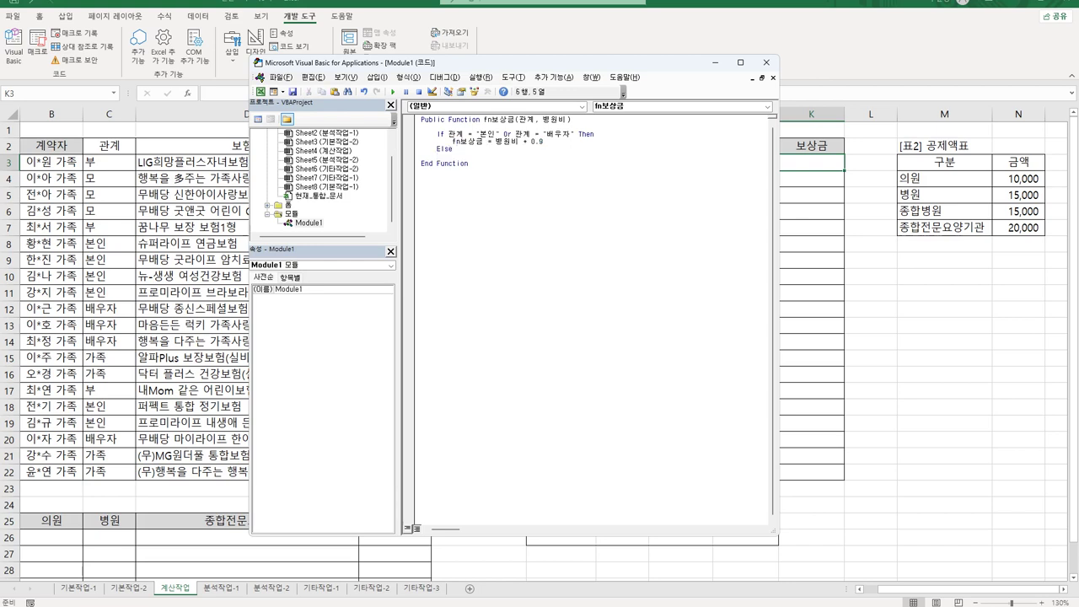
key(ctrl+v)
key(Home)
key(Tab)
key(End)
key(BackSpace)
text(8)
text(5)
key(Return)
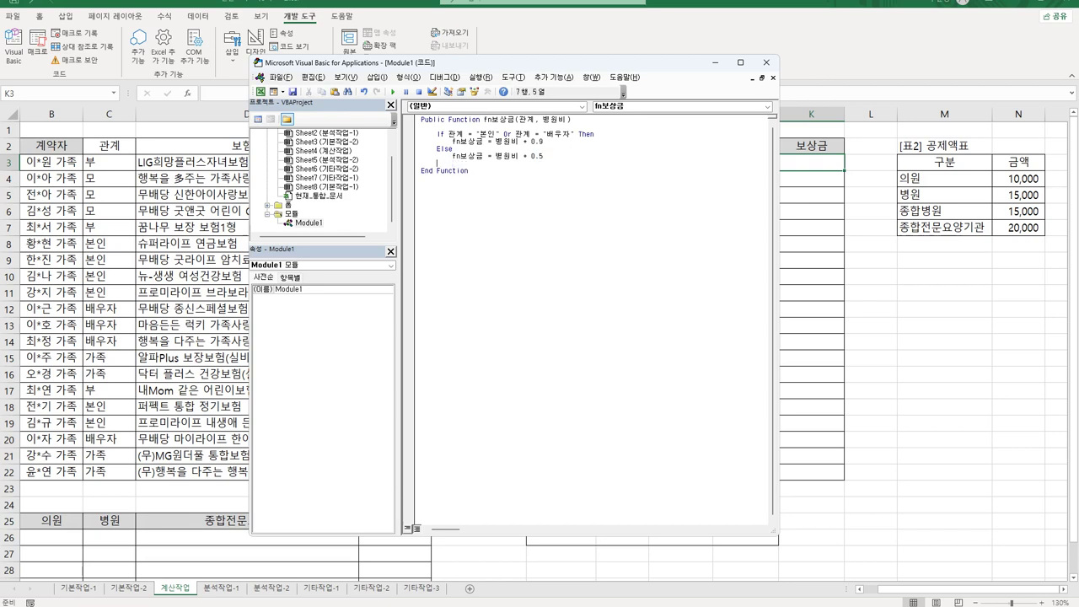
Step: Close the conditional block with End If and return from the code editor to the worksheet
text(end if)
key(Return)
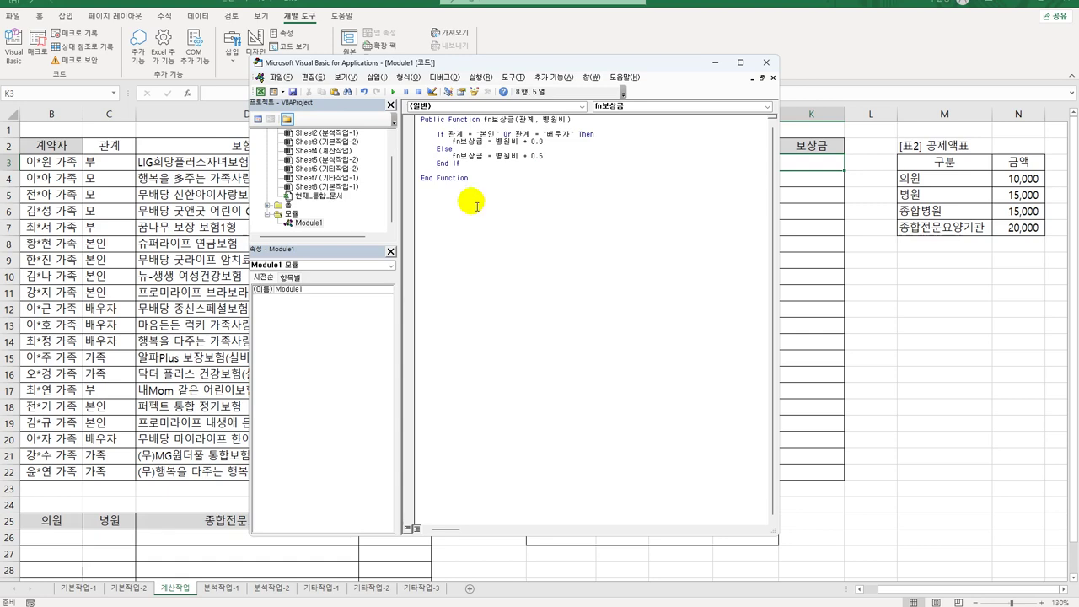
click(767, 62)
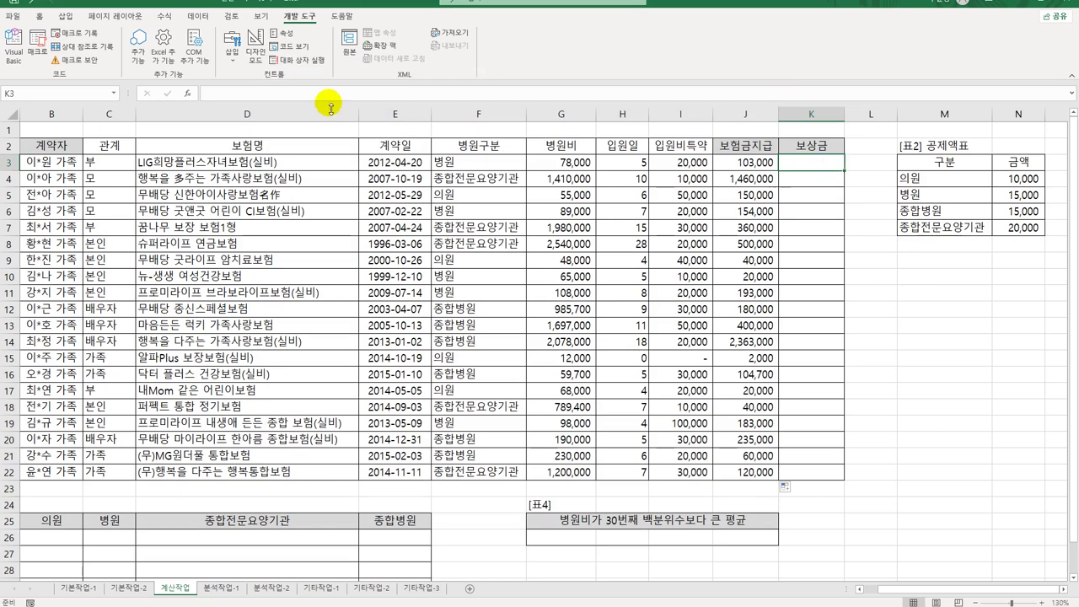
Step: Insert the user-defined function fn보상금 in K3 with C3 as 관계 and G3 as 병원비, and fill it down to K22
click(187, 93)
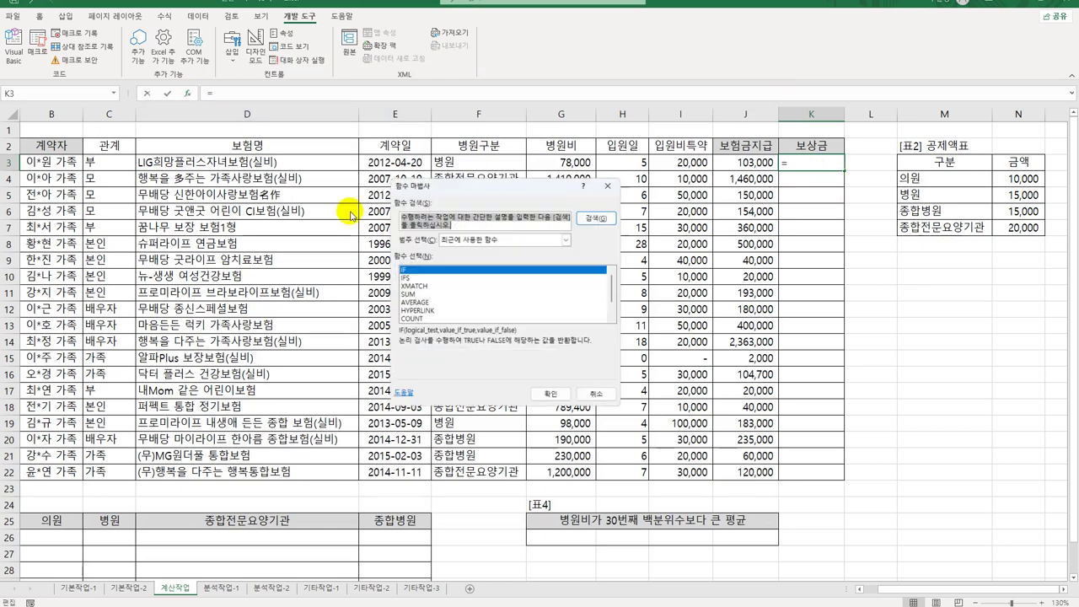
click(466, 241)
click(462, 340)
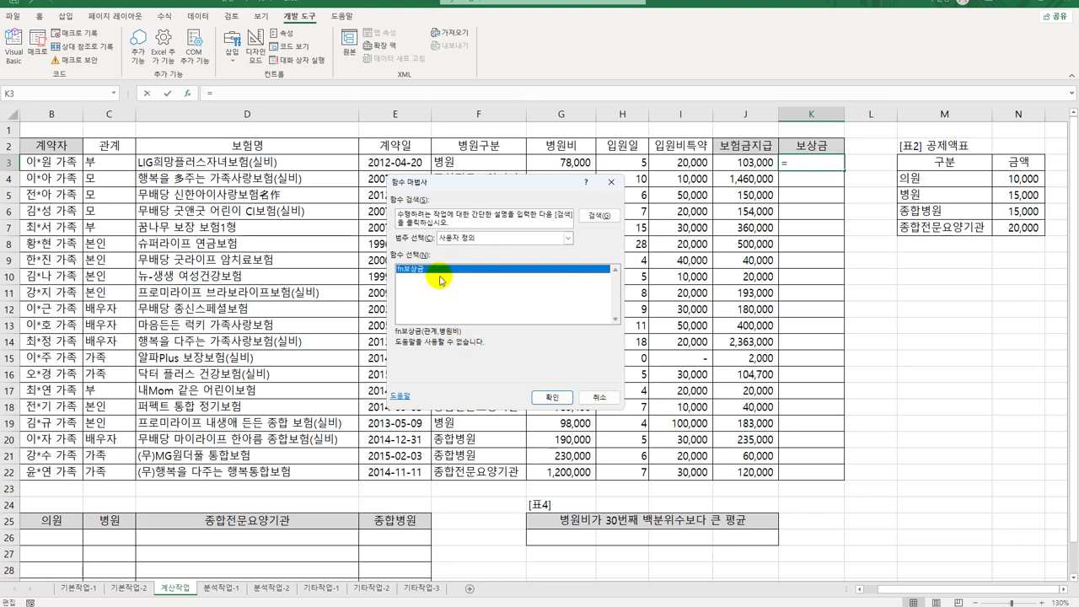
click(540, 397)
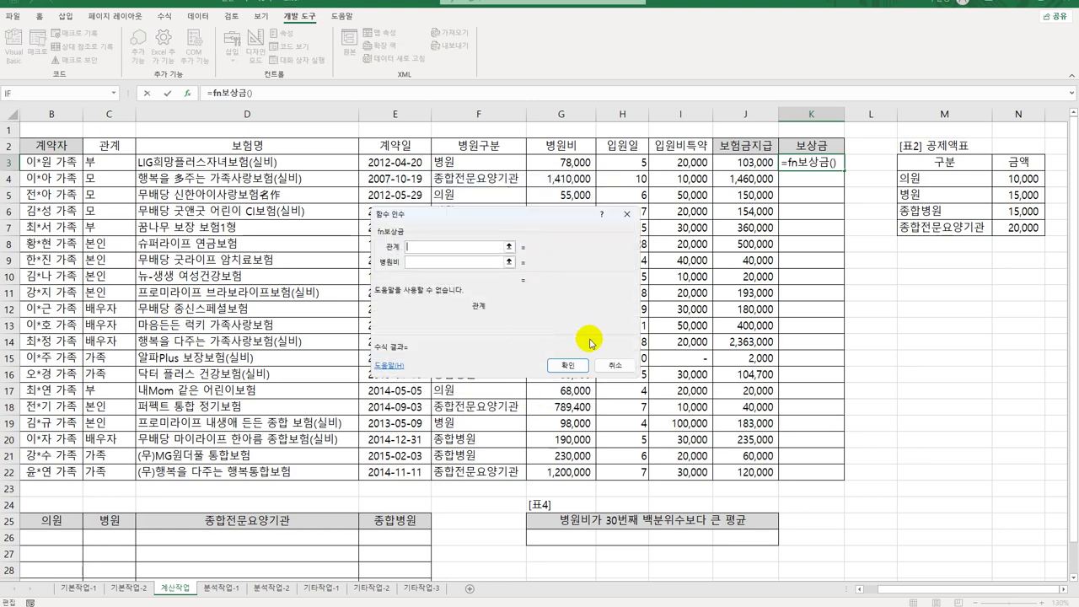
click(115, 162)
click(419, 262)
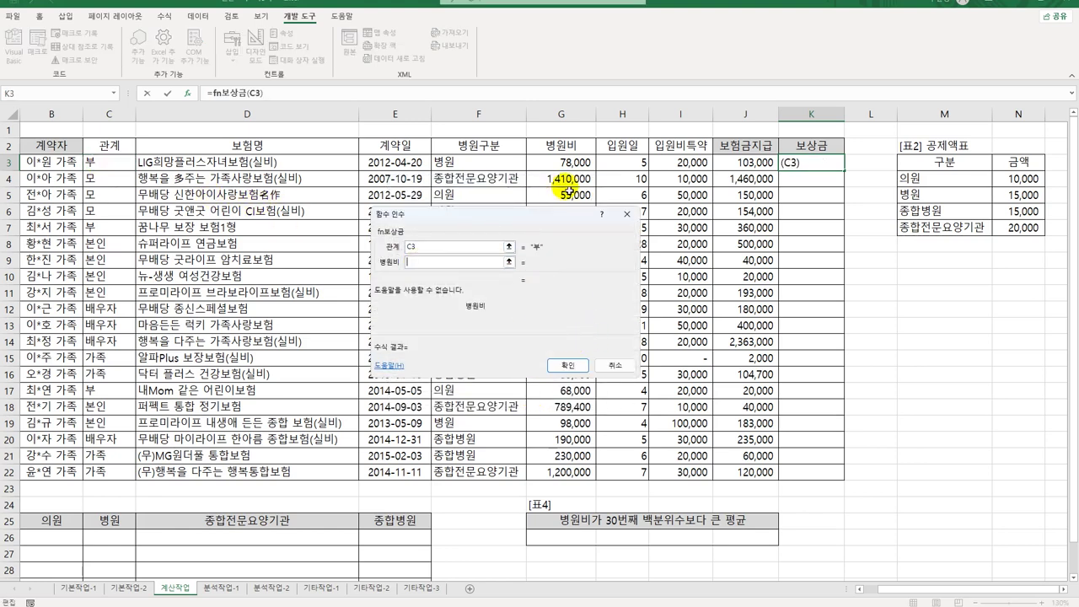
click(564, 161)
click(565, 366)
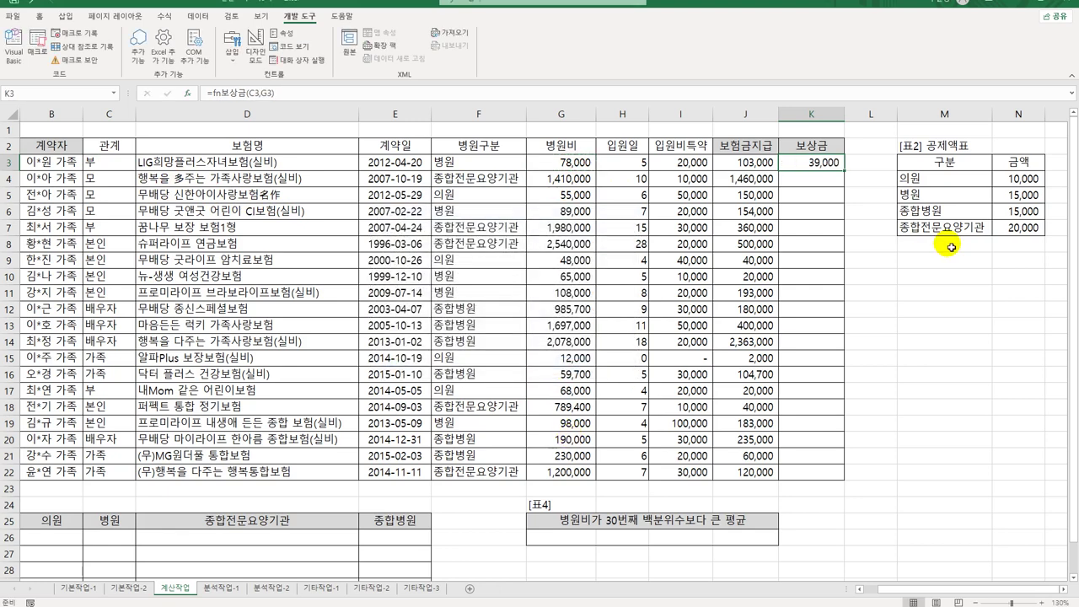
double_click(845, 172)
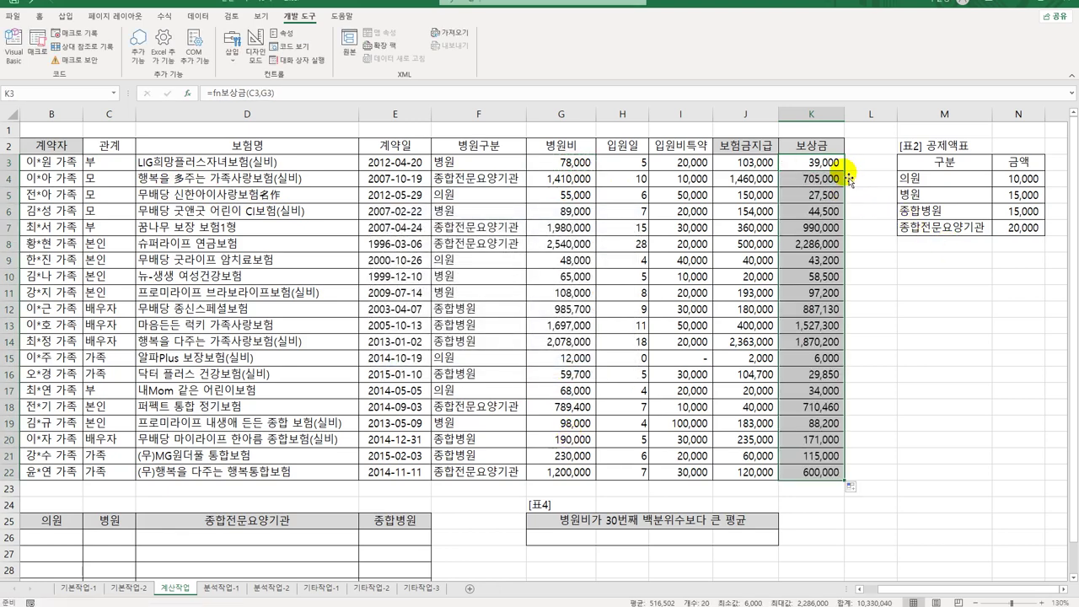
Step: Start a SUM formula with an opening condition bracket in B26, the 부/의원 cell of 표3
scroll(505, 430, down, 3)
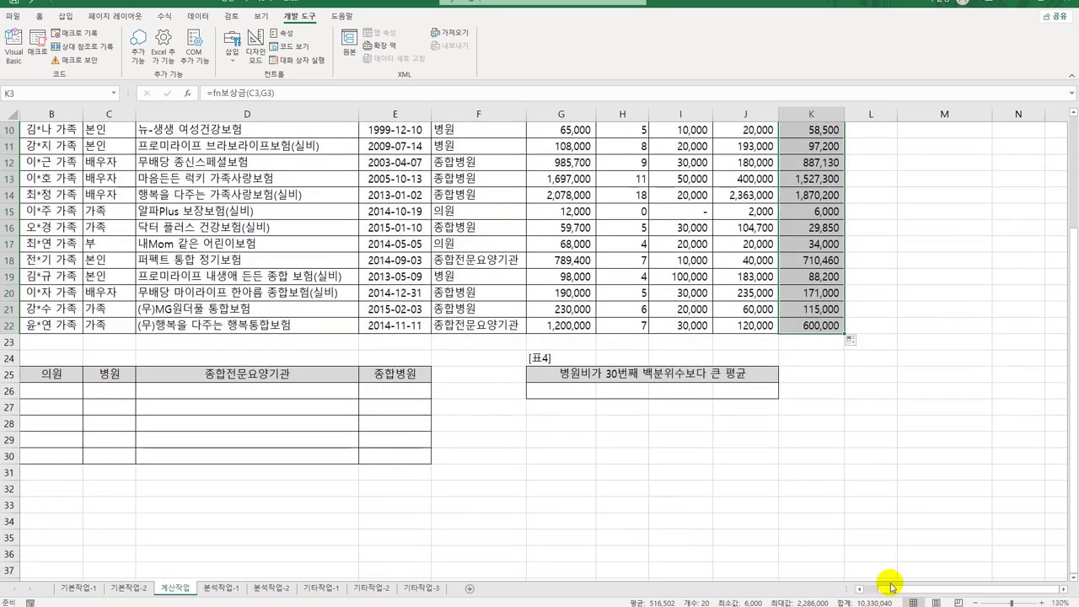
drag(896, 585, 877, 585)
click(120, 394)
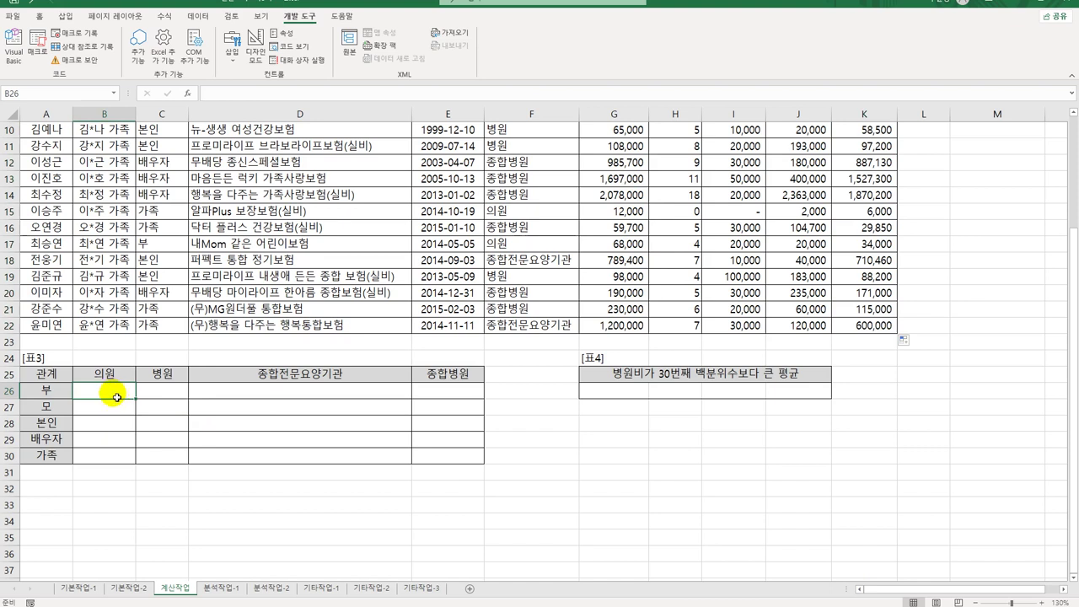
drag(120, 398, 432, 453)
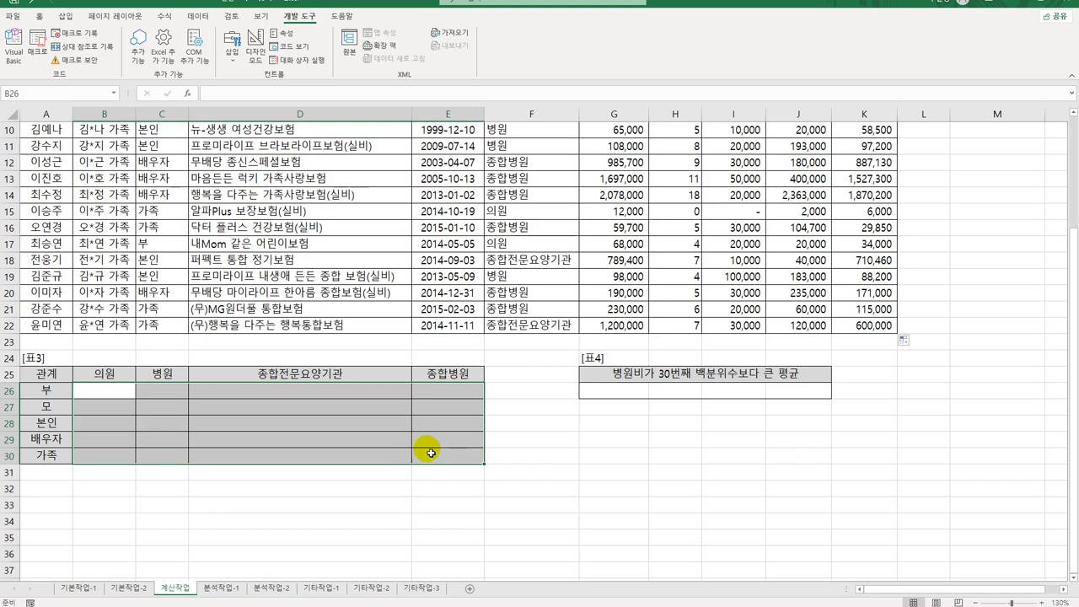
click(123, 397)
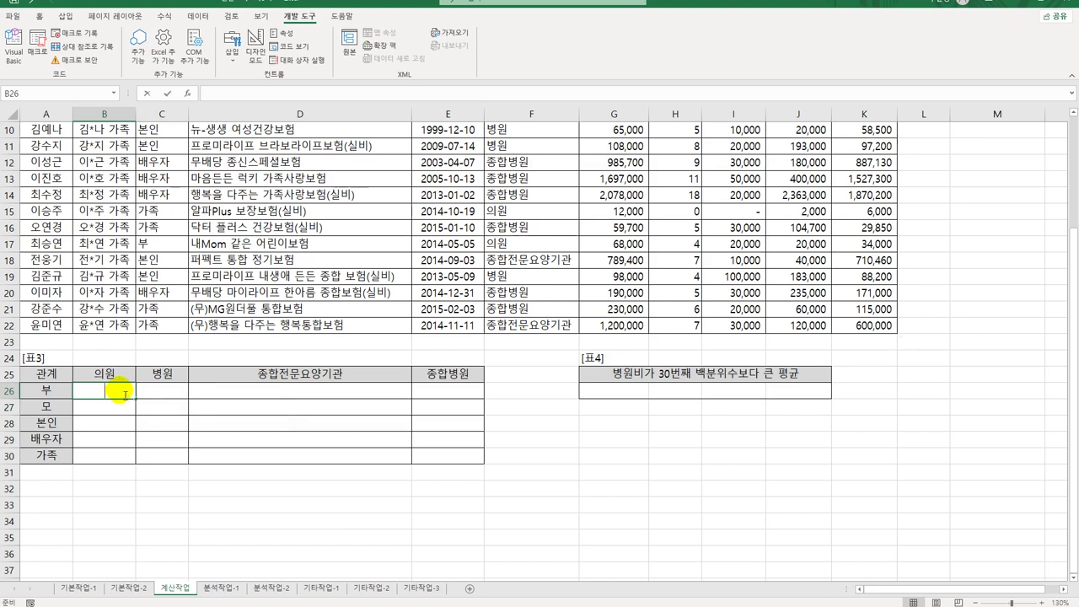
text(=s)
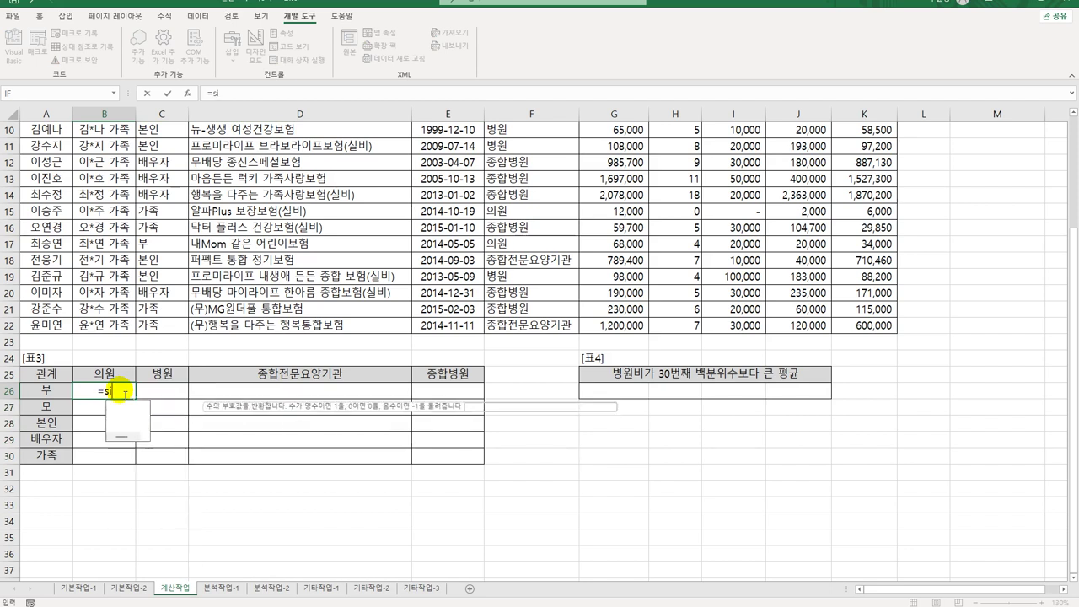
text(um(()
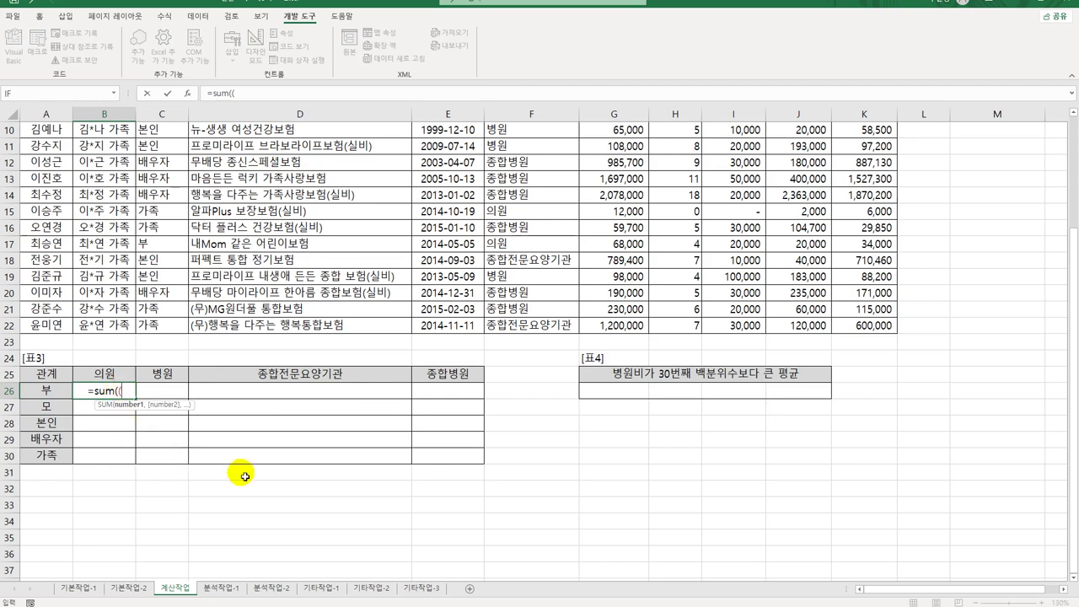
Step: Enter ($C$3:$C$22=$A26) as the SUM formula's 관계 condition, followed by a multiplication sign and an opening bracket
scroll(241, 472, up, 3)
drag(152, 162, 152, 471)
key(F4)
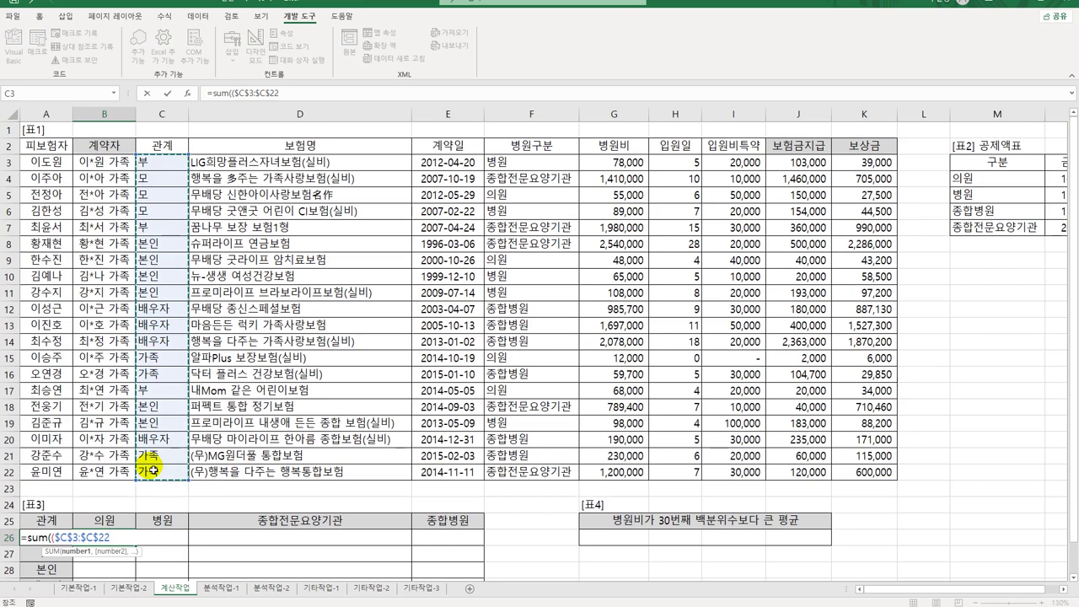
text(=)
key(Left)
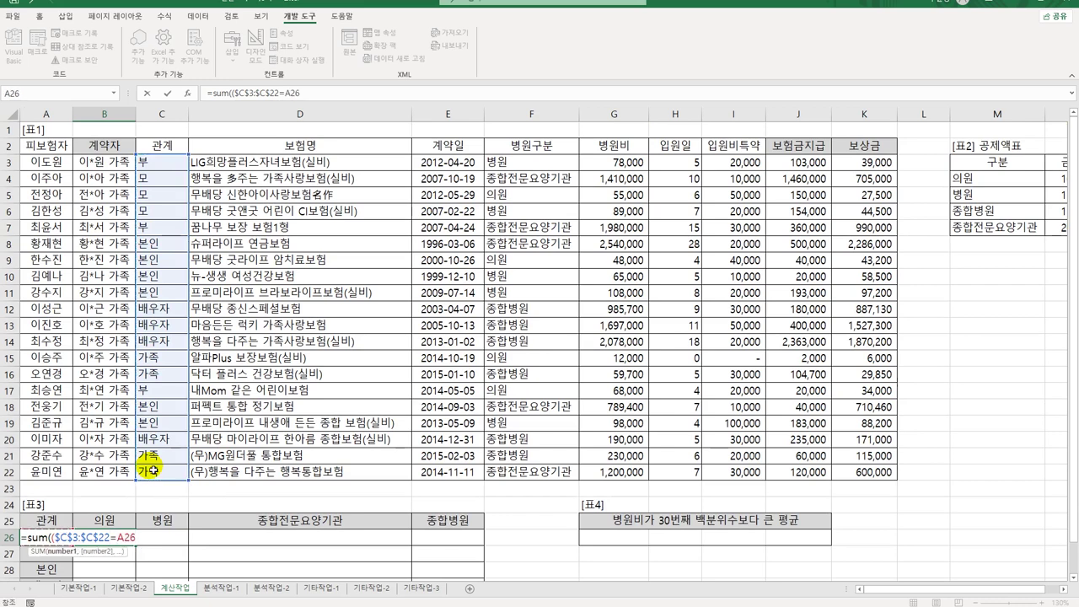
scroll(202, 455, down, 3)
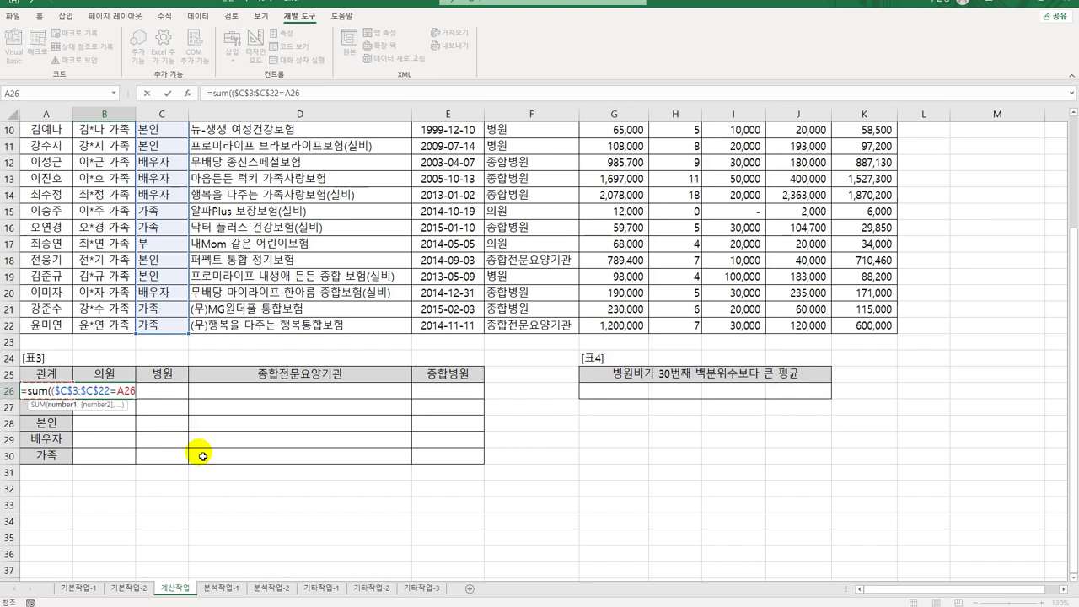
key(F4)
key(F4)
key(F4)
text()*()
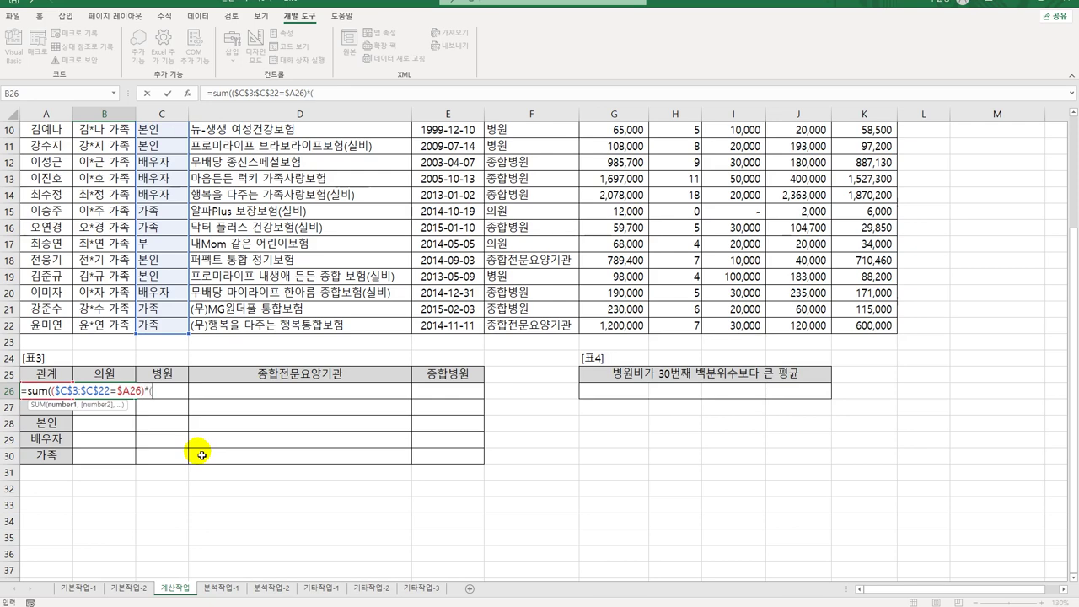
Step: Complete the second condition of the B26 formula as ($F$3:$F$22=B$25) for the 병원구분
scroll(429, 425, up, 3)
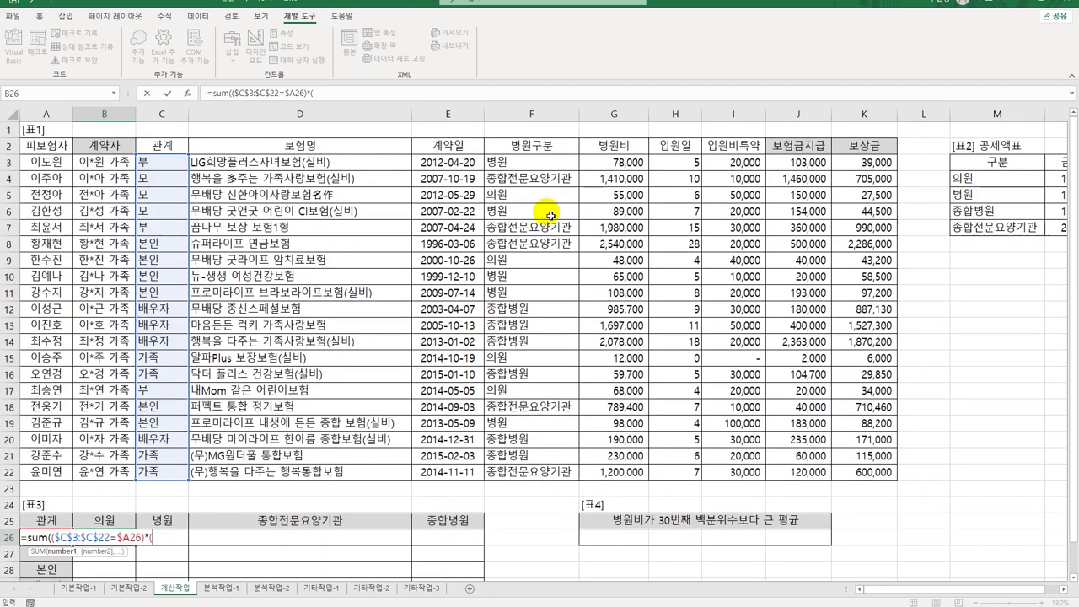
drag(553, 168, 553, 474)
key(F4)
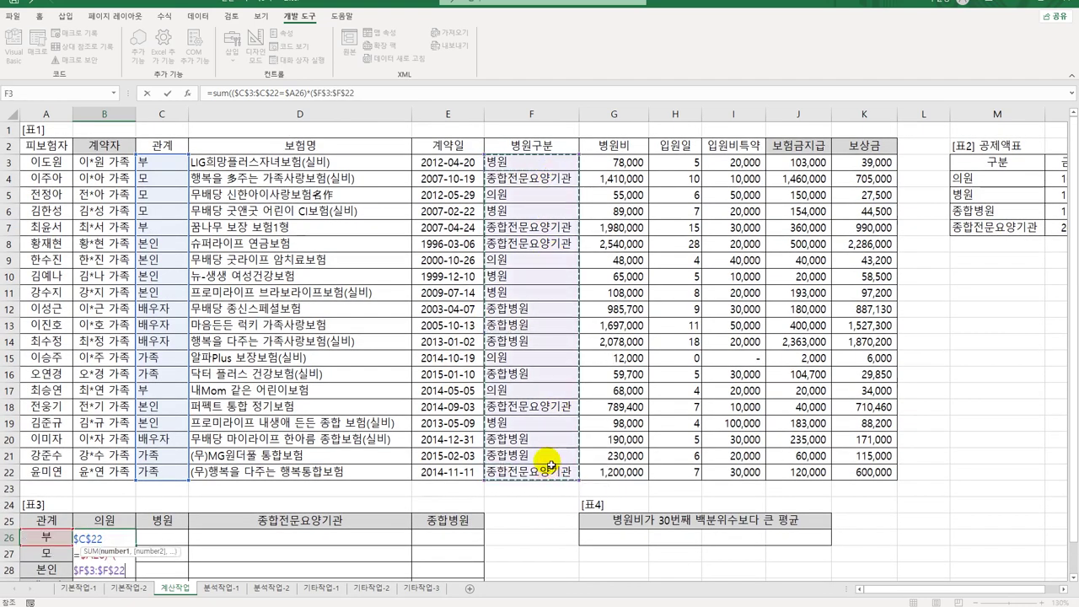
scroll(548, 464, down, 3)
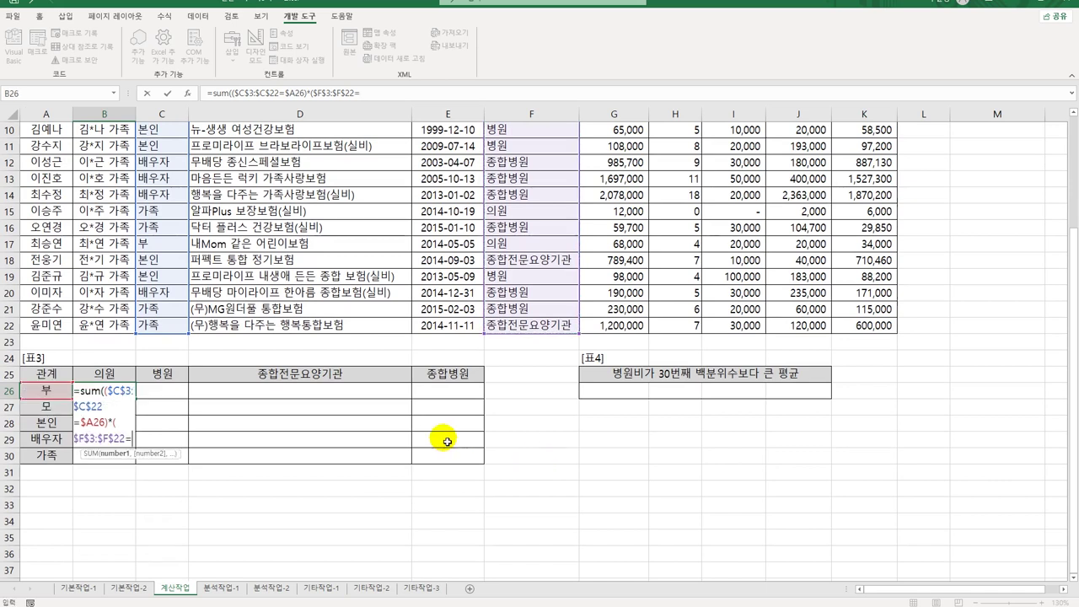
text(=)
click(118, 373)
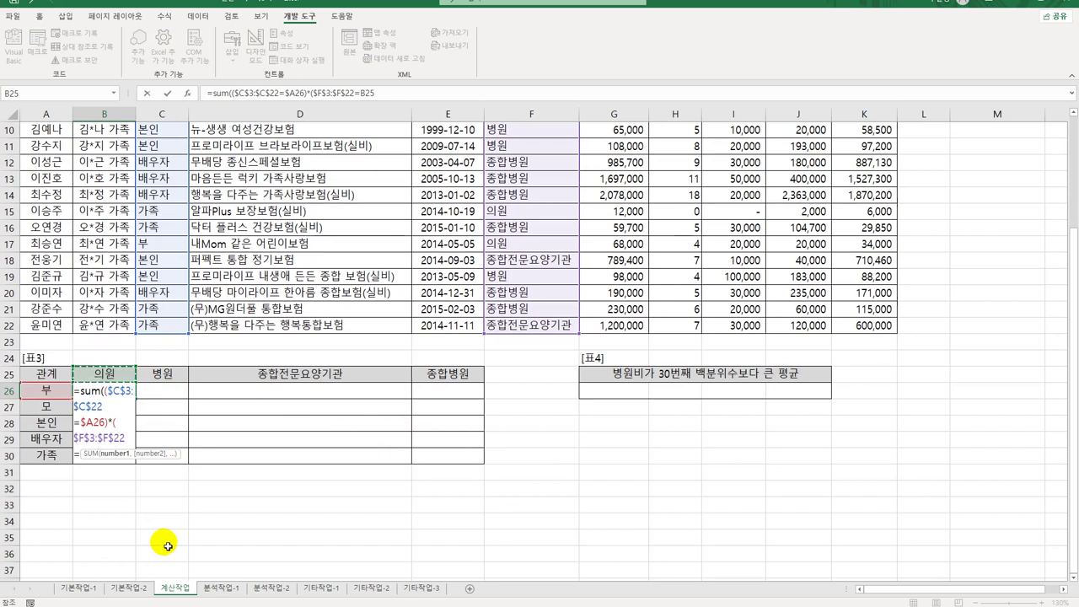
key(F4)
key(F4)
text())
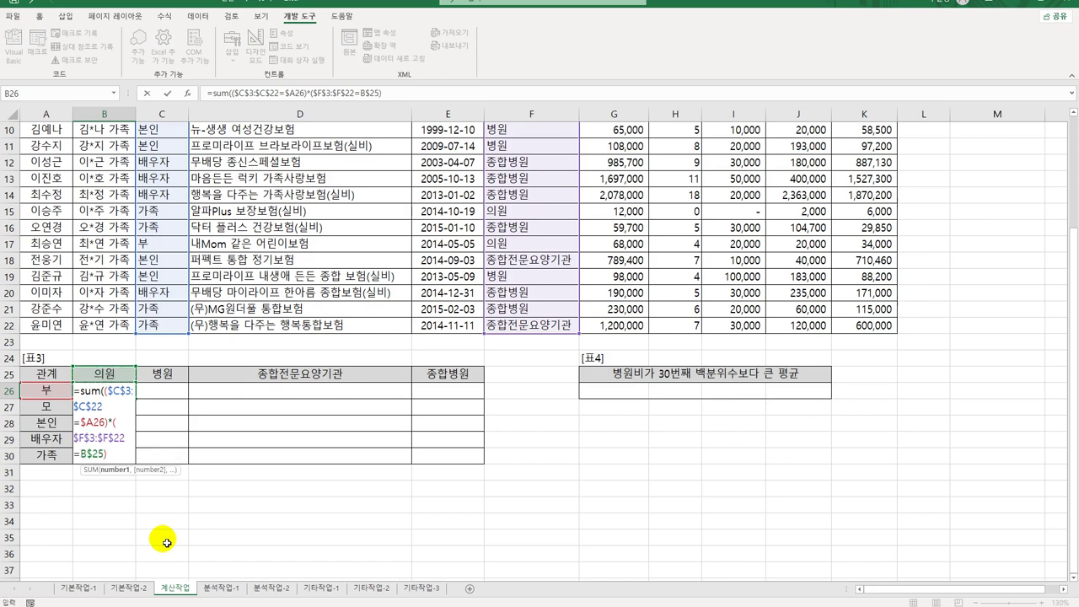
Step: Close and confirm the SUM formula in B26, and fill it across and down to E30
text(*)
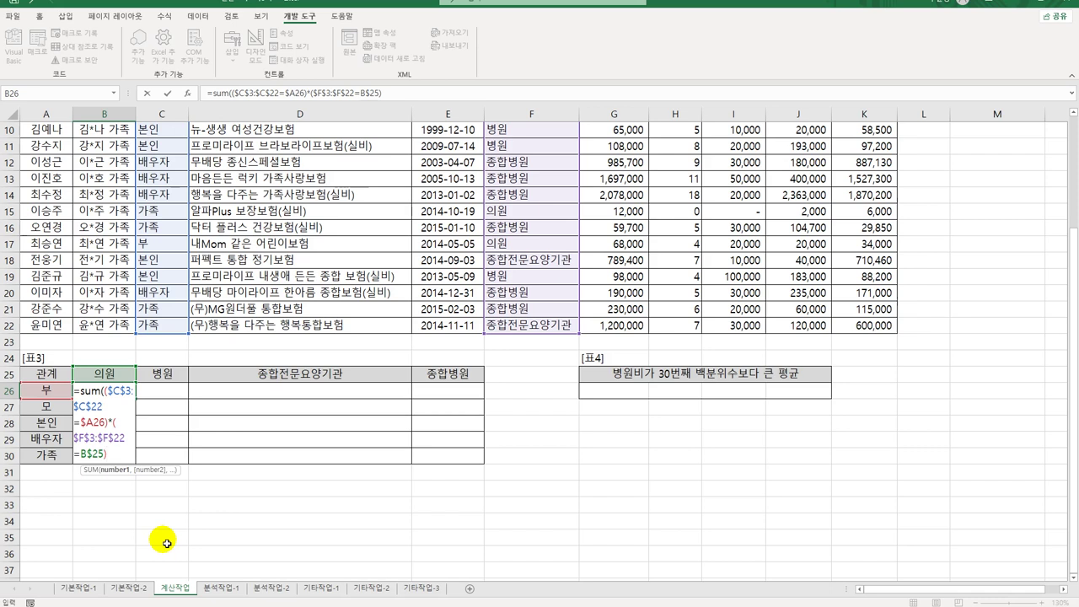
text())
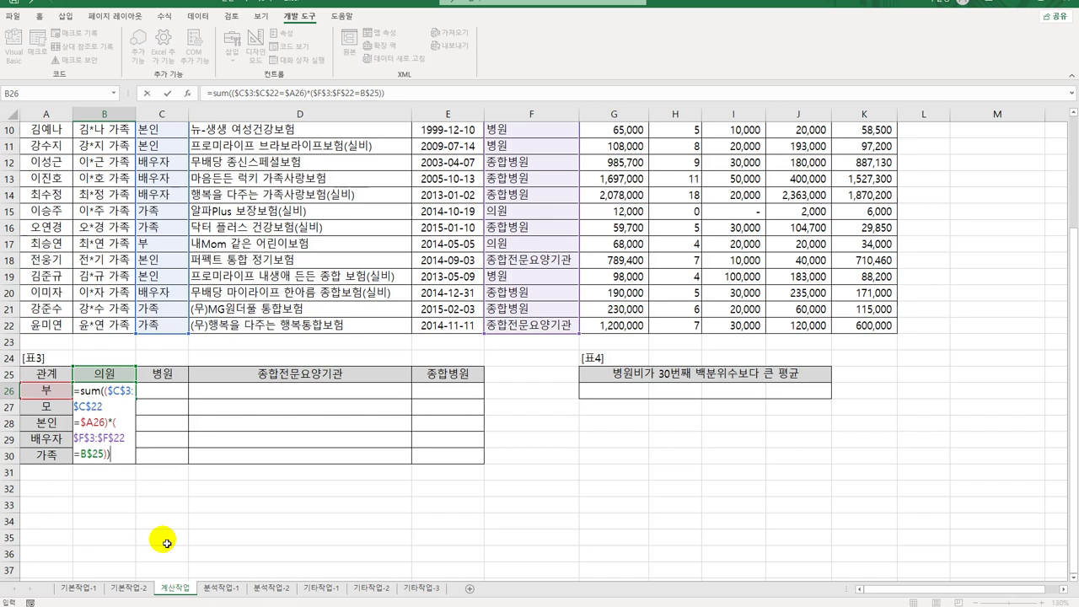
key(Return)
key(Up)
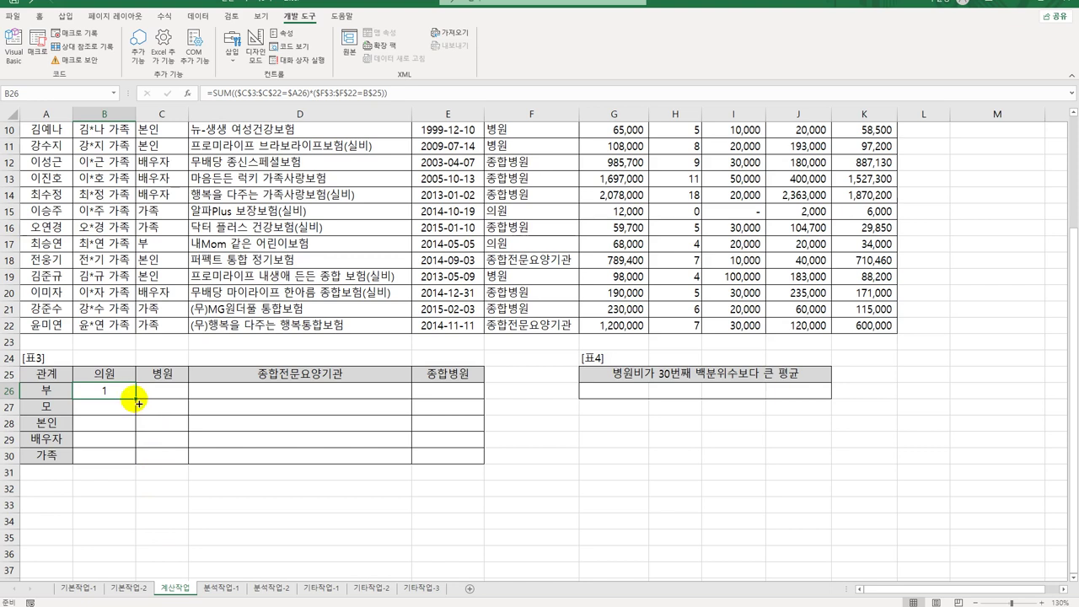
drag(136, 399, 456, 453)
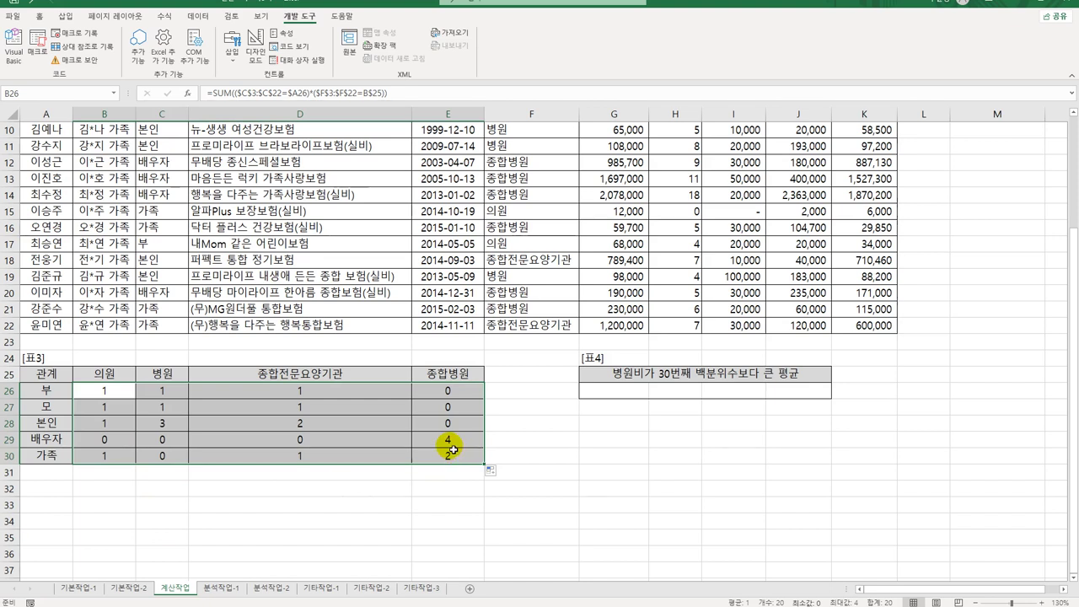
Step: Wrap the SUM formula in B26 in a TEXT function, adding a comma after the SUM for the format argument
click(104, 392)
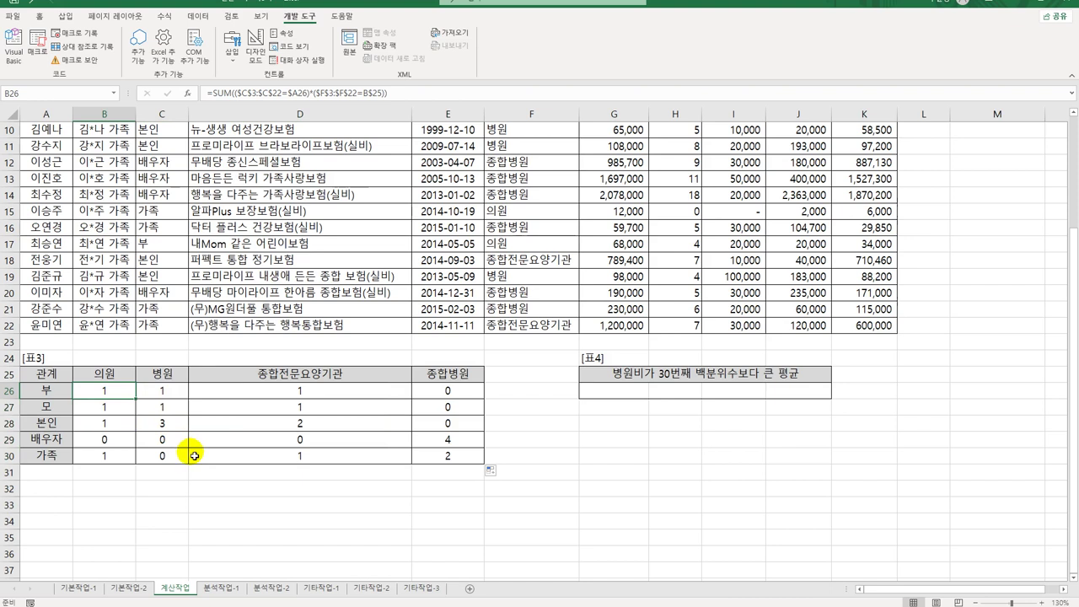
double_click(108, 396)
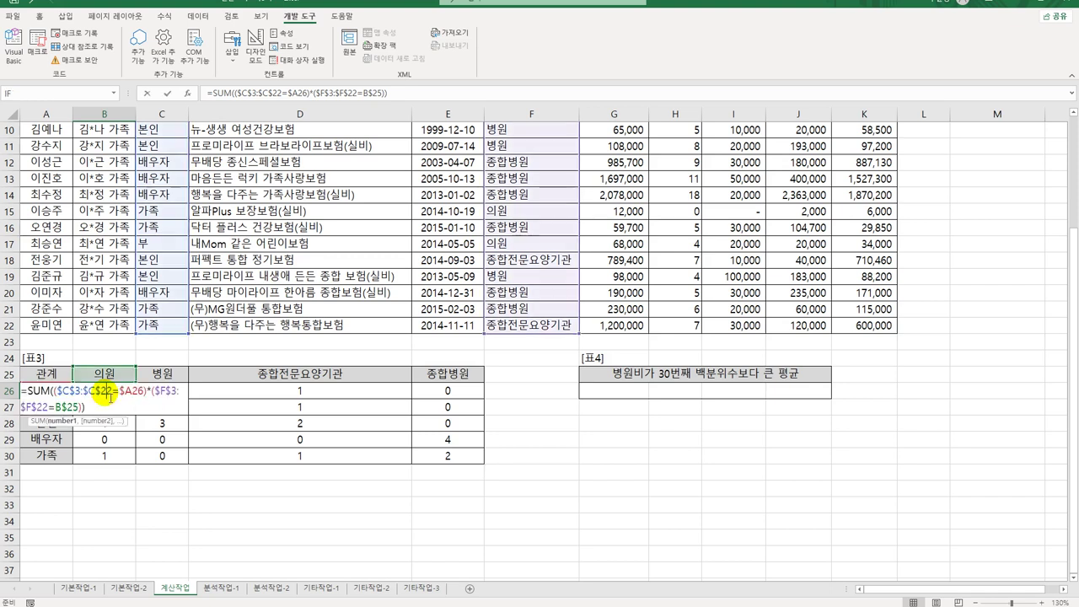
click(67, 383)
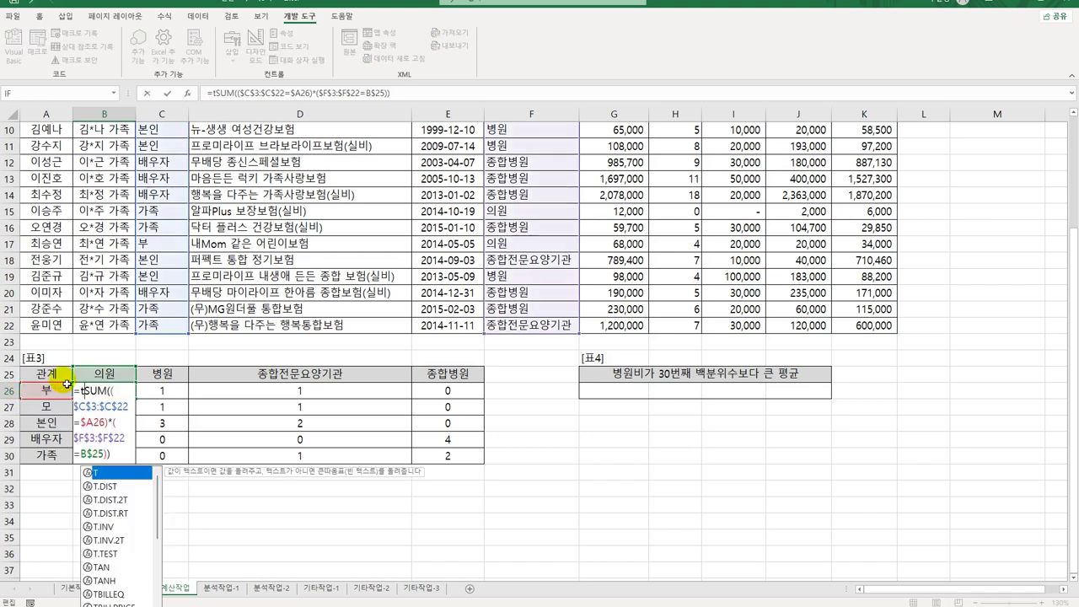
text(TEXT()
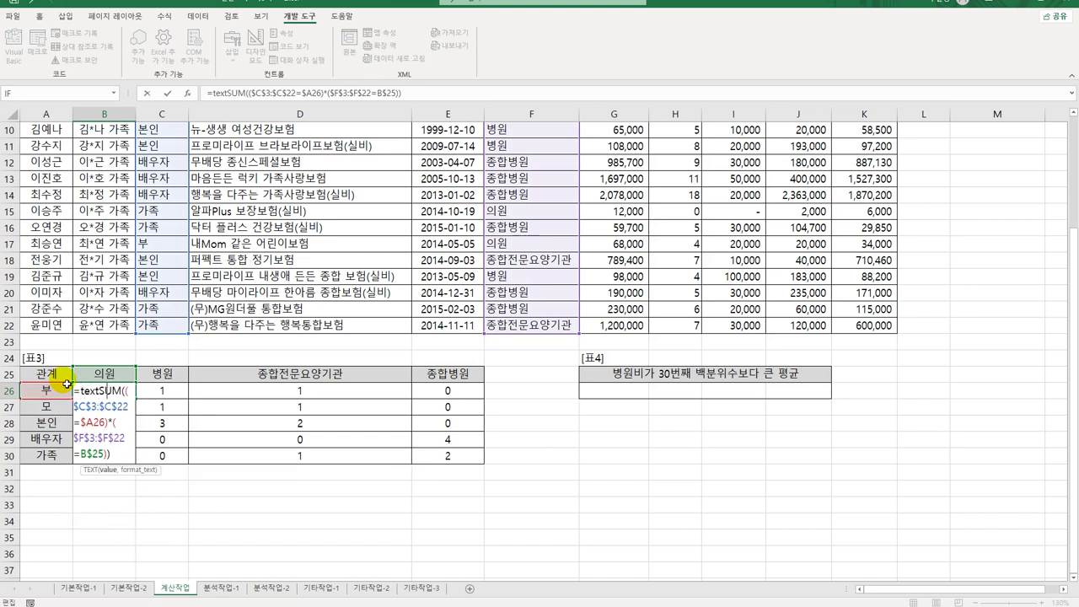
click(113, 458)
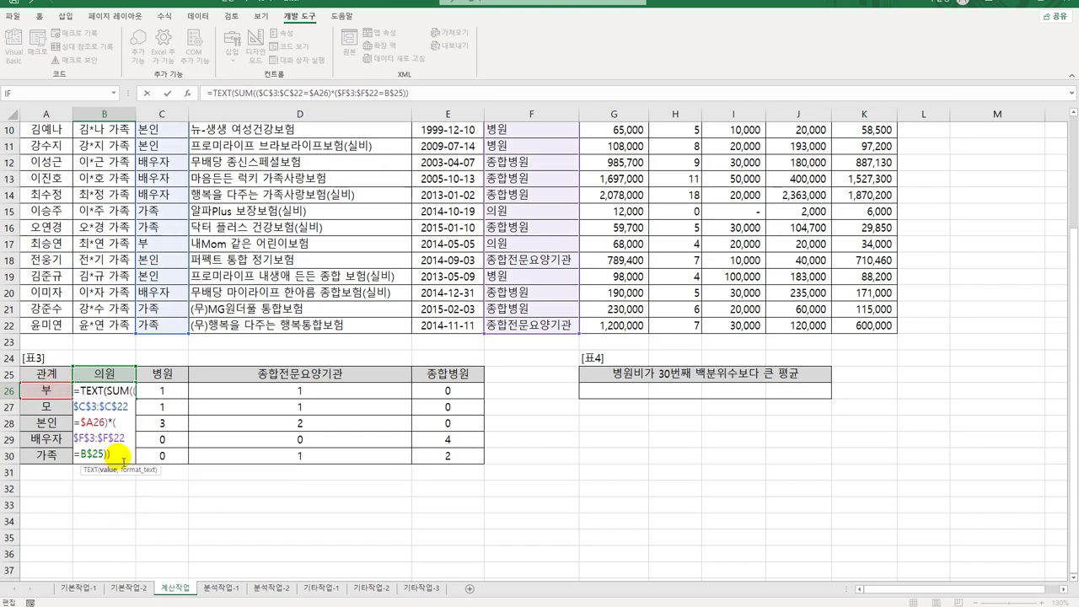
text(,)
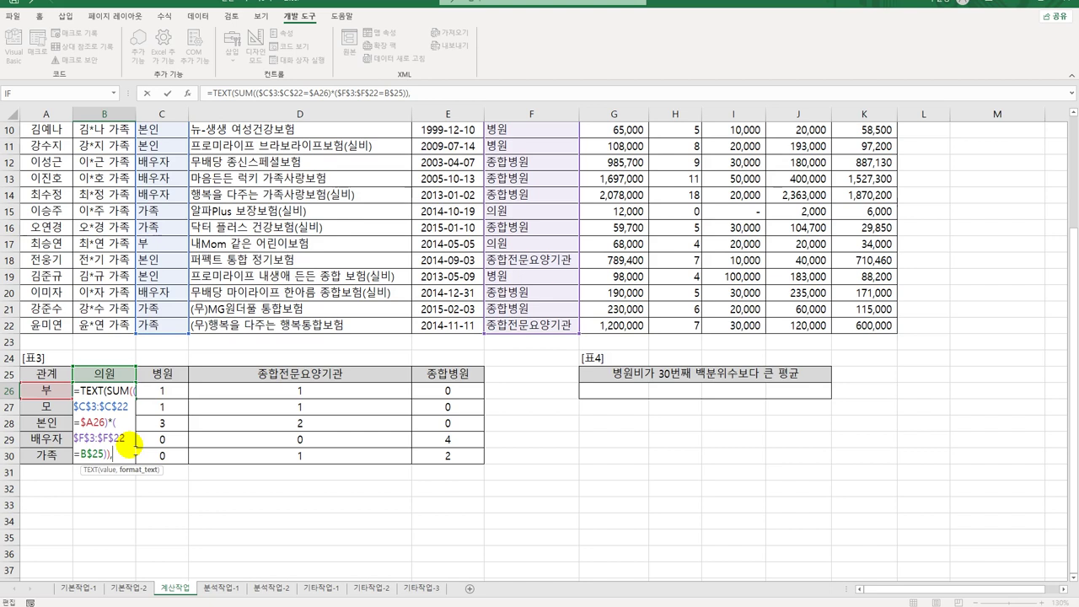
Step: Complete the TEXT function in B26 with the format "0 건", enter it as an array formula, and fill it through E30
text("0 건)
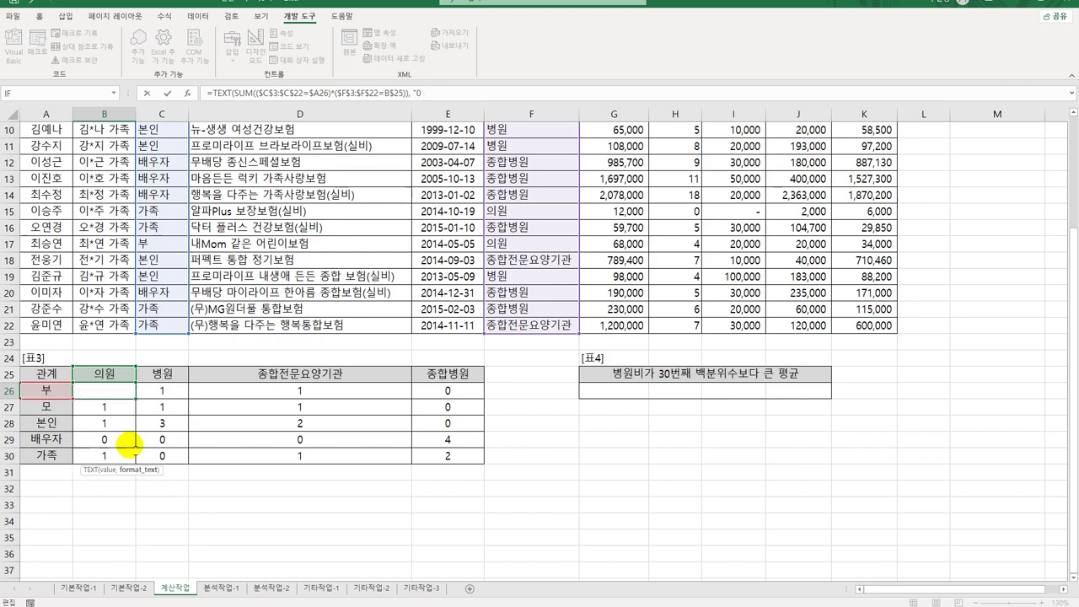
text(")
text())
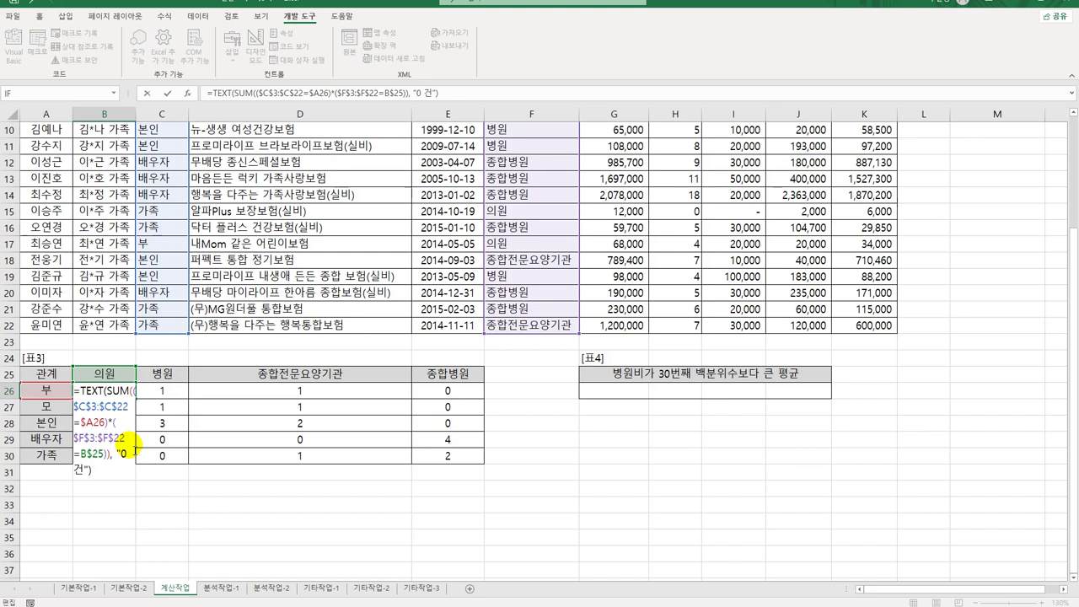
key(ctrl+shift+Return)
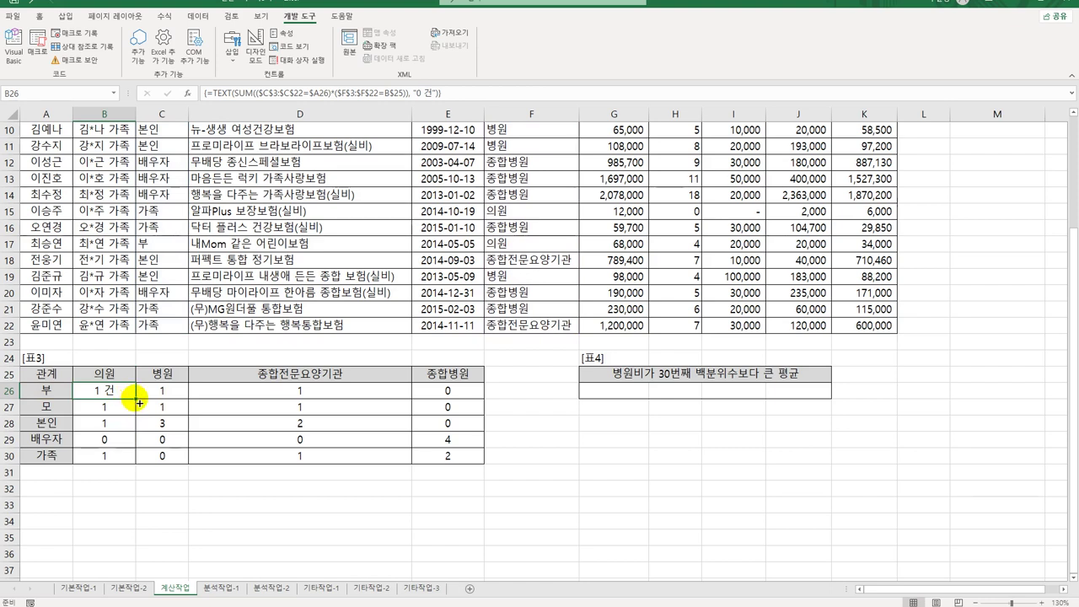
drag(135, 399, 477, 474)
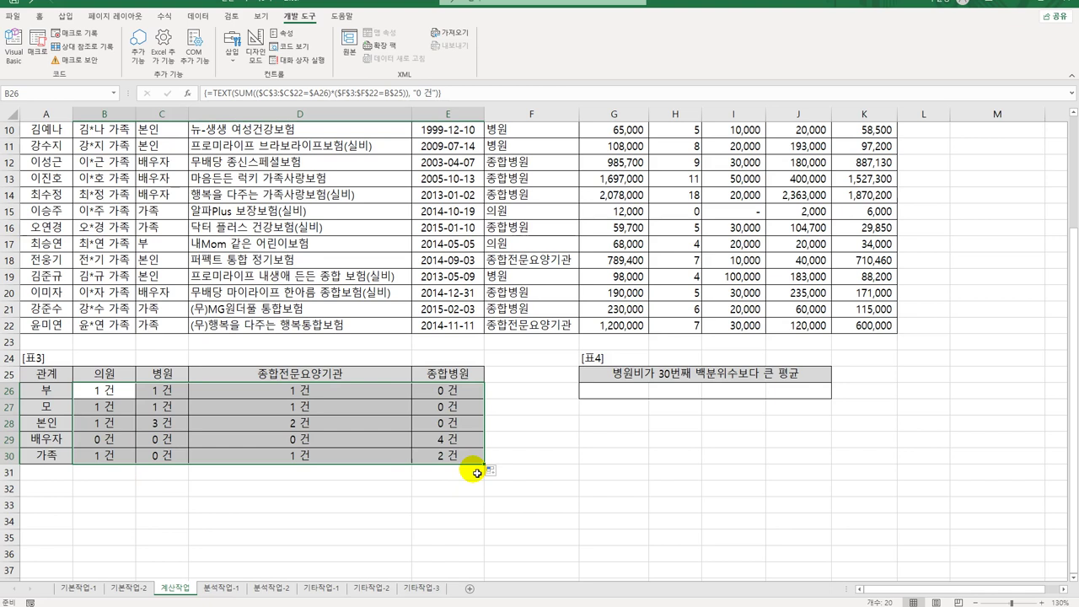
Step: Examine the "0 건" format argument in B26's formula, and leave it entered as an array formula
double_click(108, 392)
drag(121, 407, 139, 409)
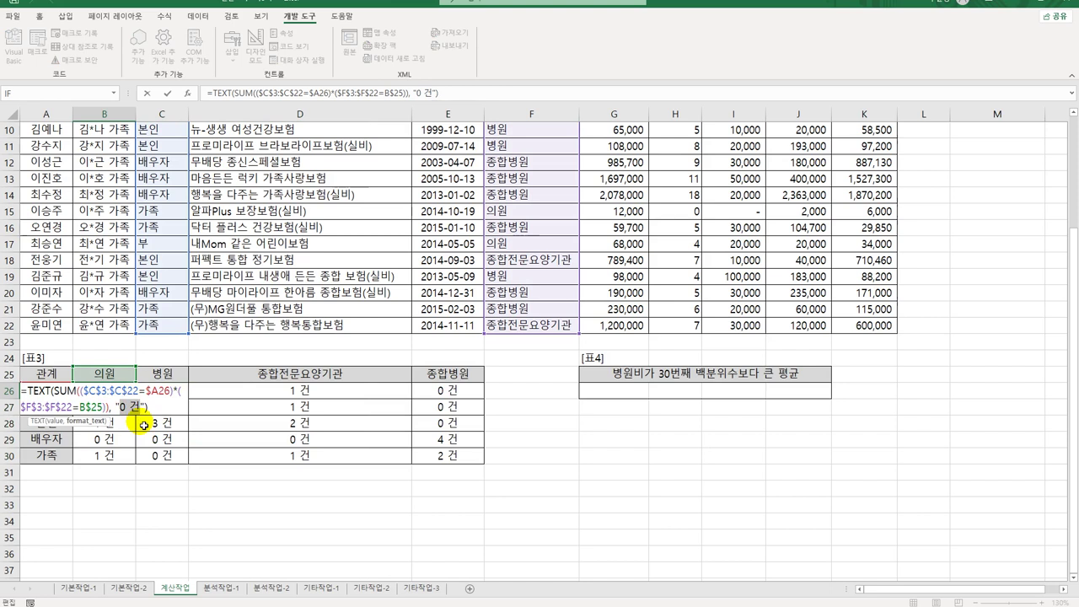
key(ctrl+shift+Return)
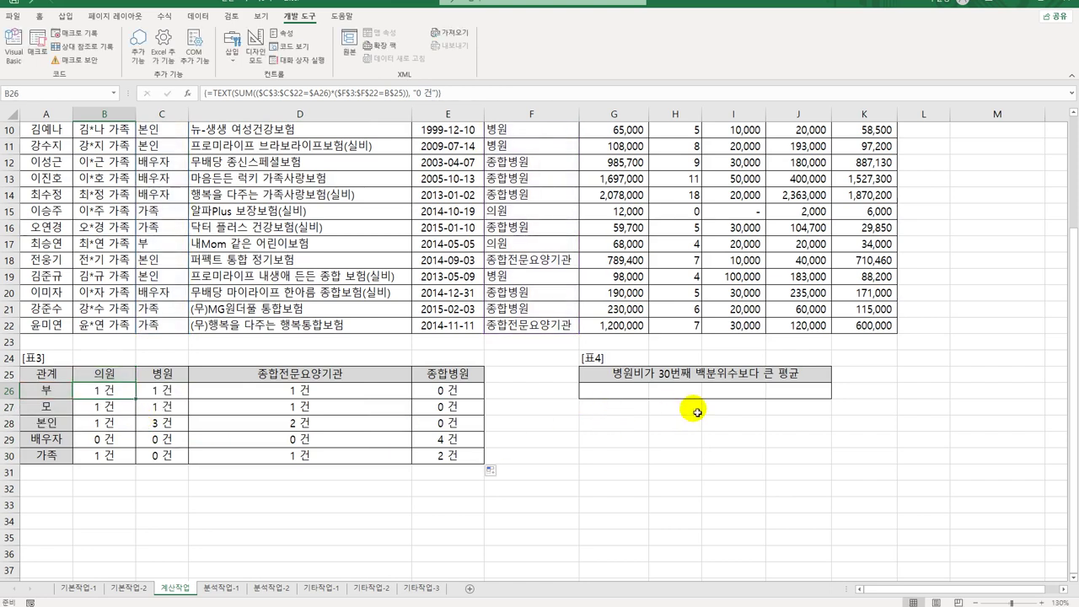
Step: Start an AVERAGE formula with a nested IF function in G26, the result cell of 표4
click(590, 394)
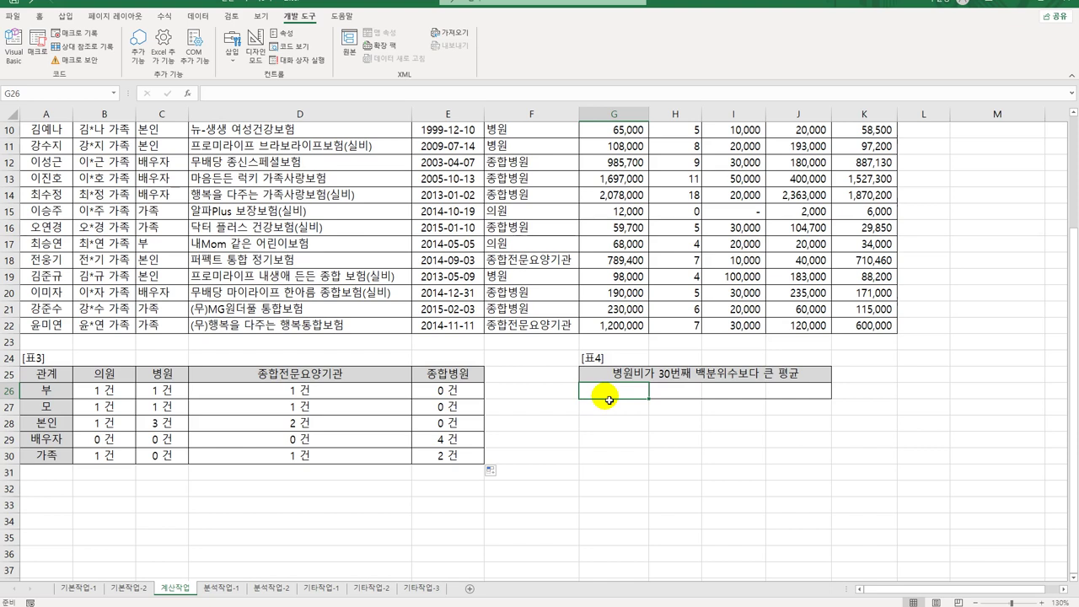
text(=)
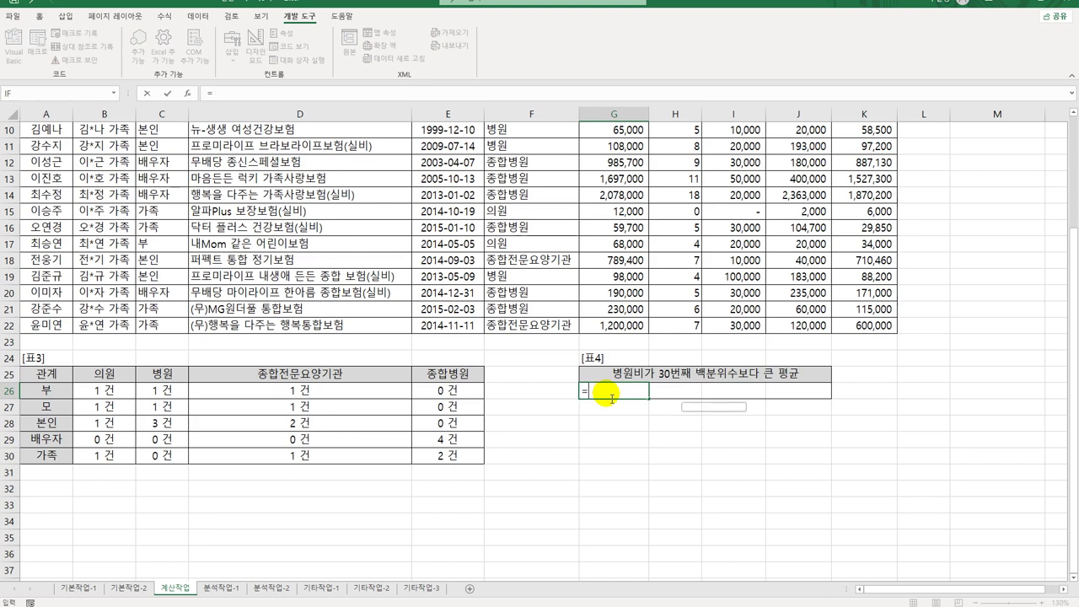
text(ave)
key(Down)
key(Tab)
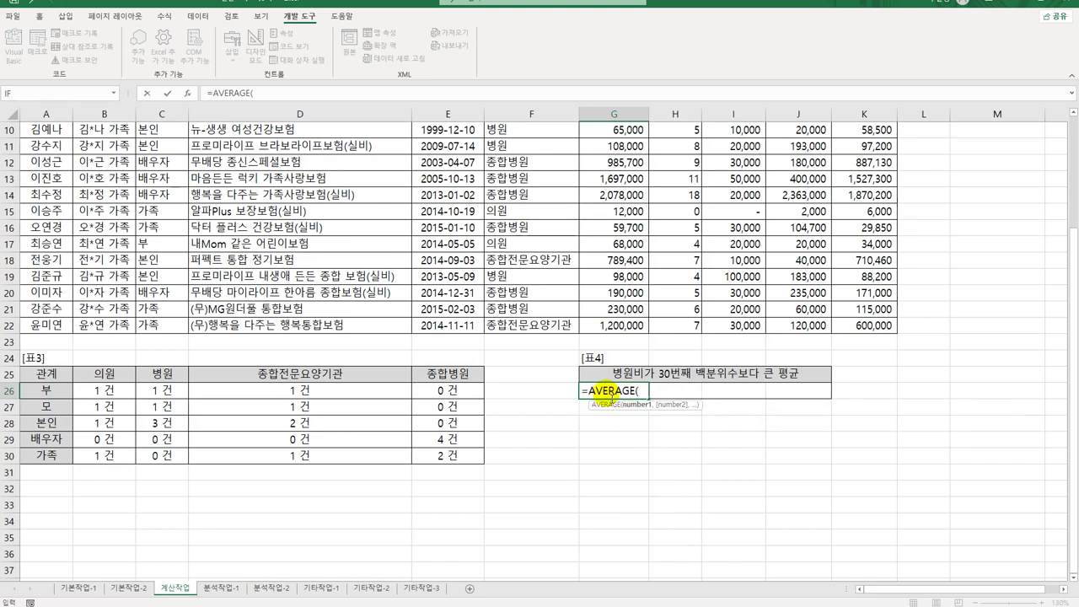
text(i)
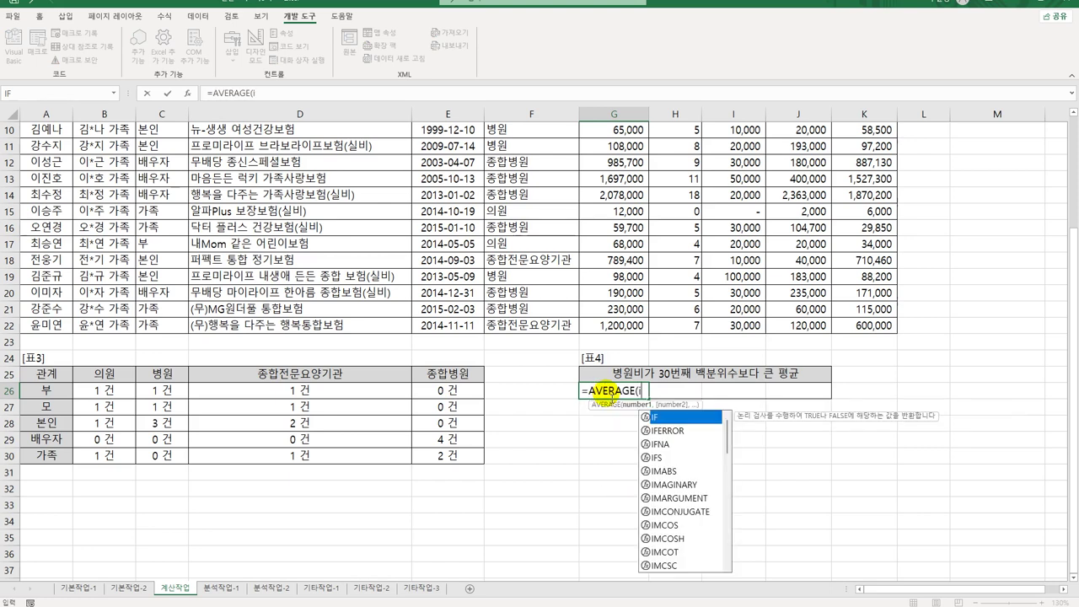
text(f)
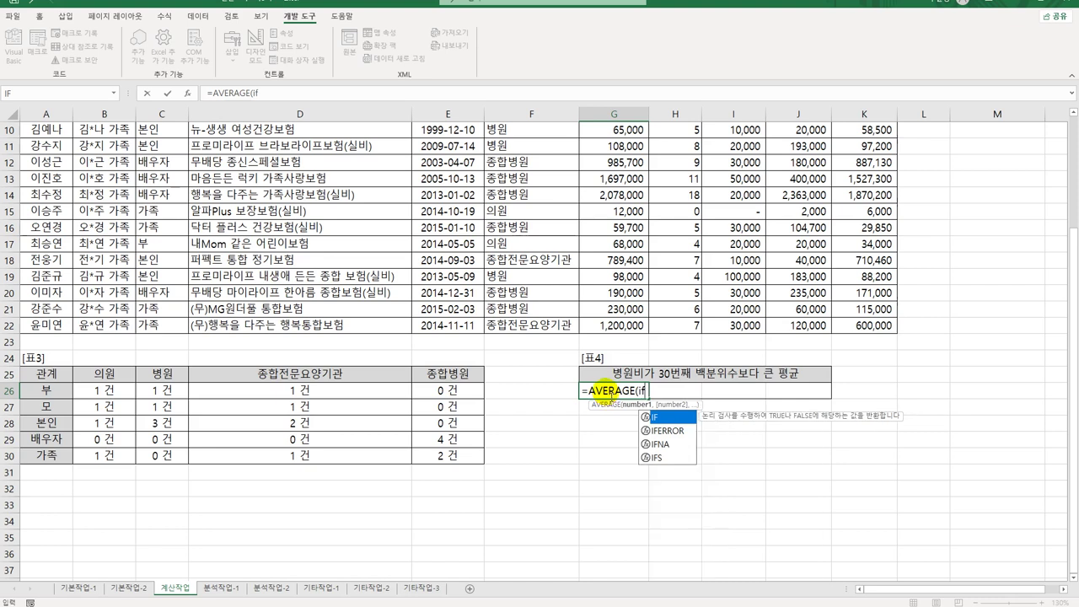
key(Tab)
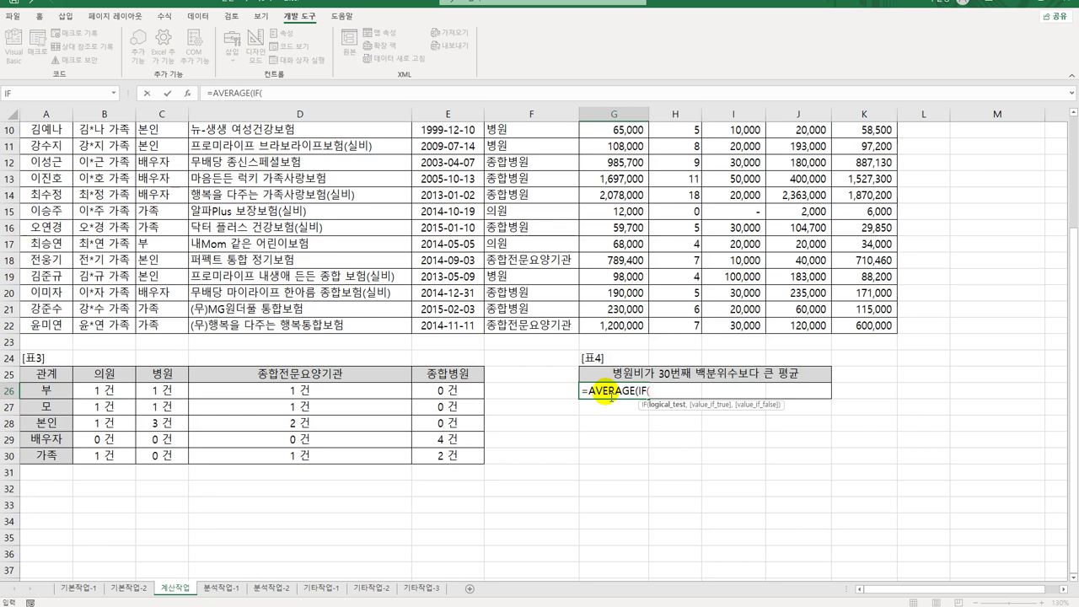
Step: Enter G3:G22>PERCENTILE.INC(G3:G22,0.3) as the IF condition of the G26 formula, comparing 병원비 with its 30th percentile
scroll(698, 301, up, 3)
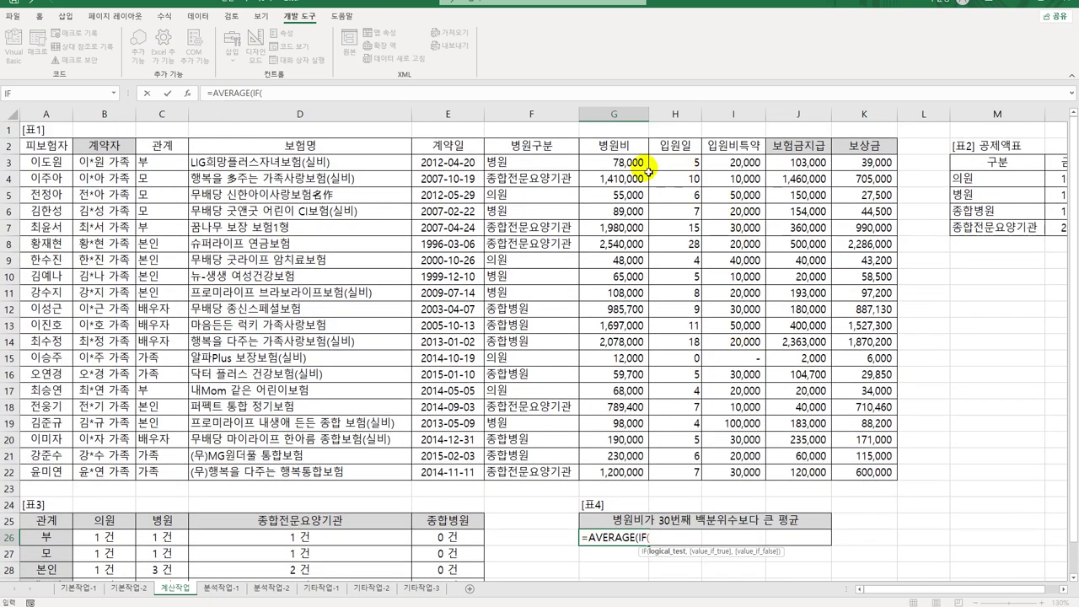
drag(647, 171, 641, 472)
text(>)
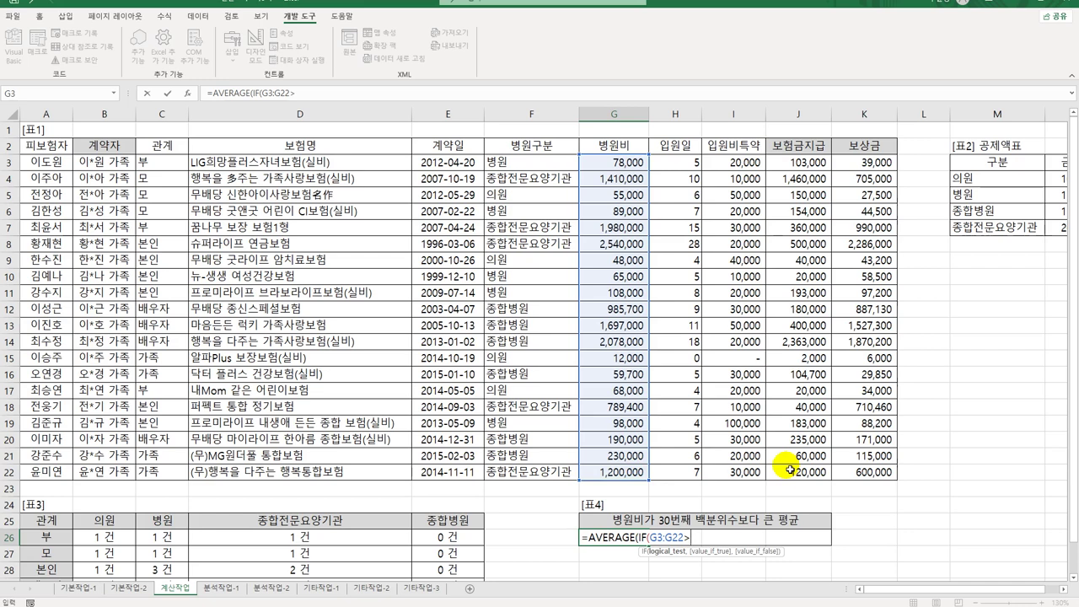
text(p)
key(Down)
key(Down)
key(Down)
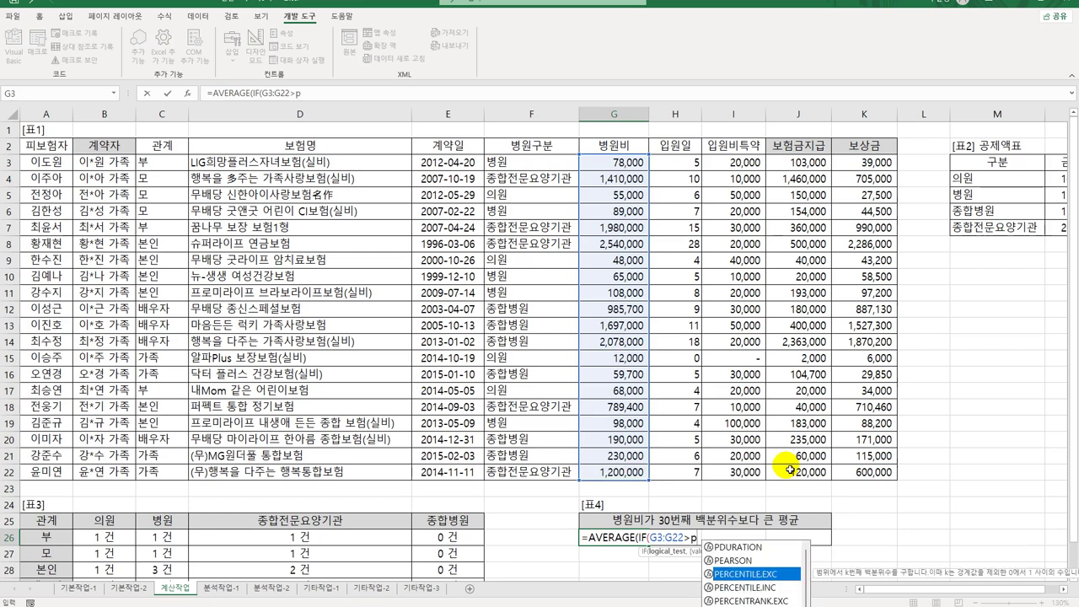
key(Tab)
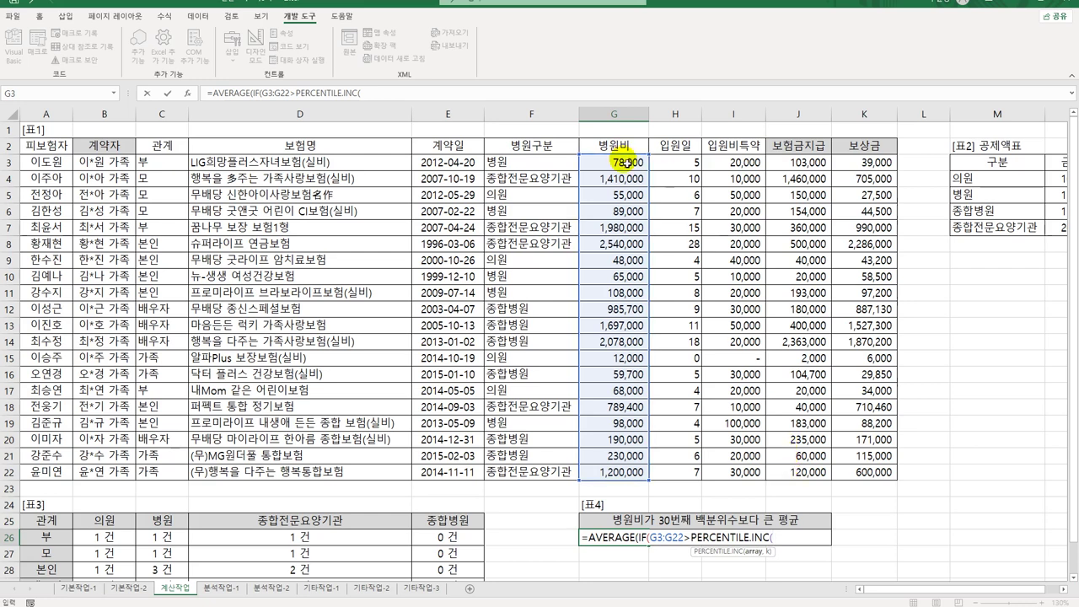
drag(622, 164, 614, 469)
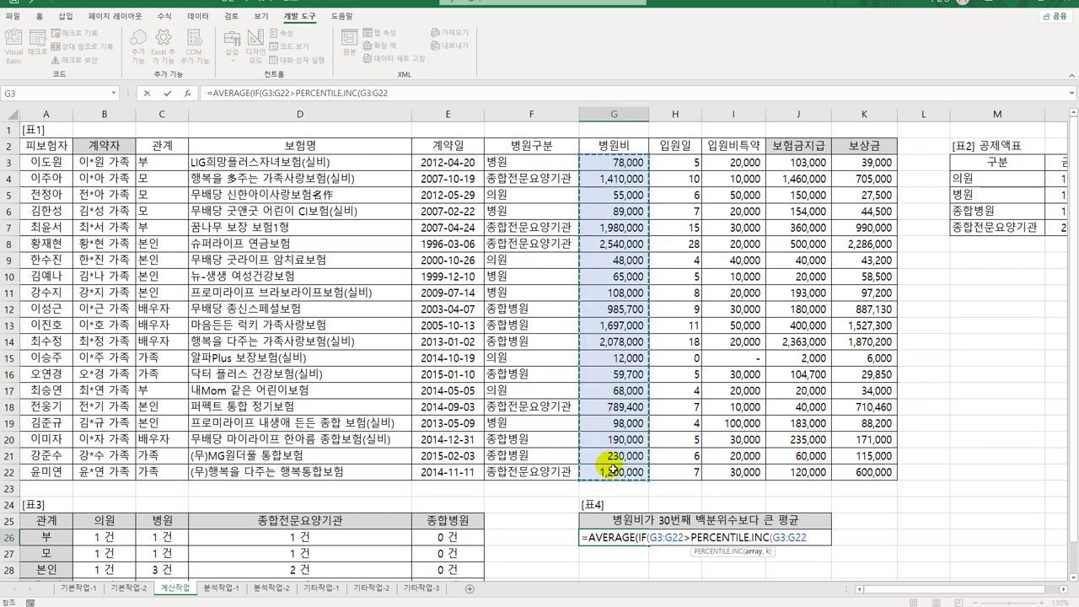
text(,)
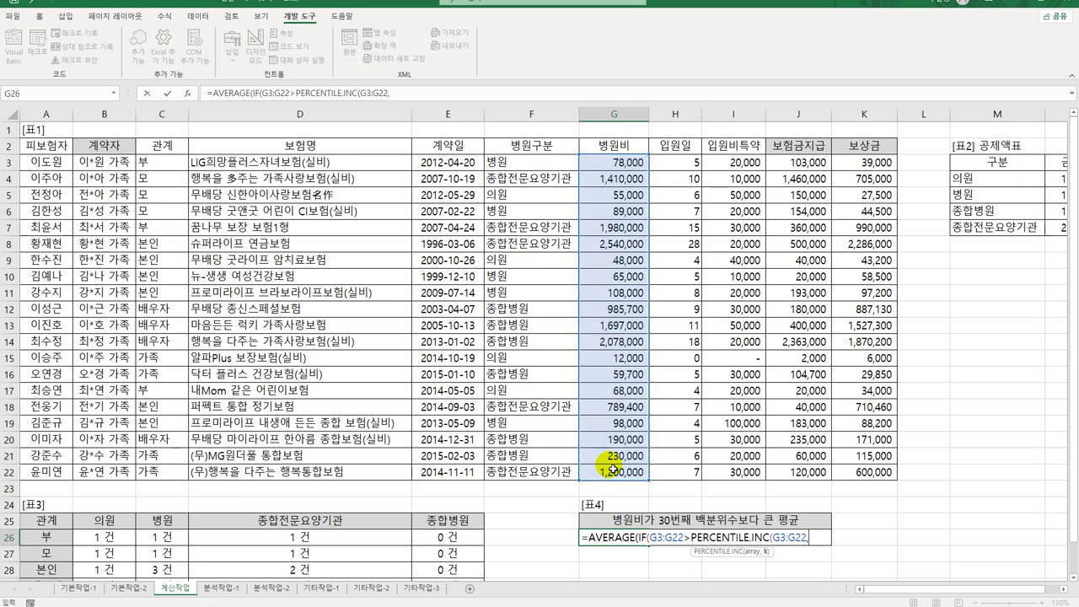
text(0.3))
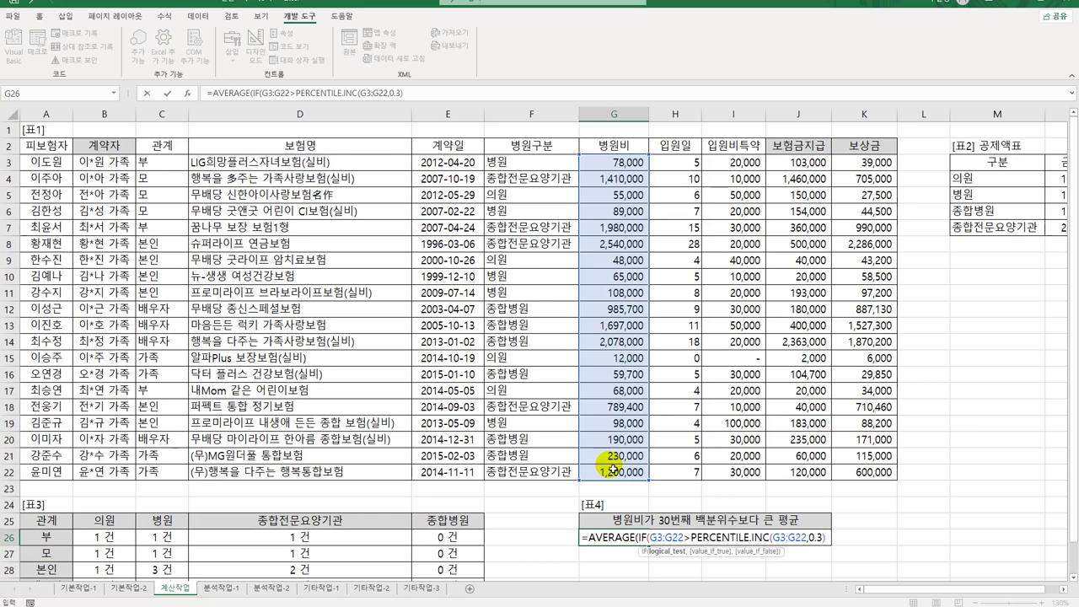
Step: Add the 병원비 range G3:G22 as the IF's true value, close both functions, and enter G26 as an array formula
text(,)
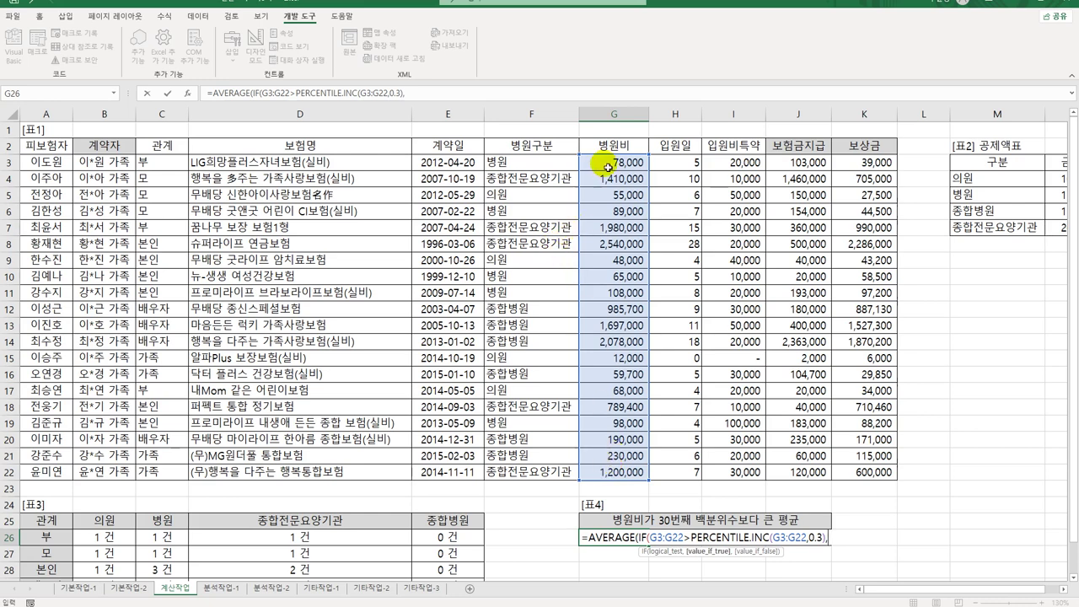
drag(608, 163, 606, 477)
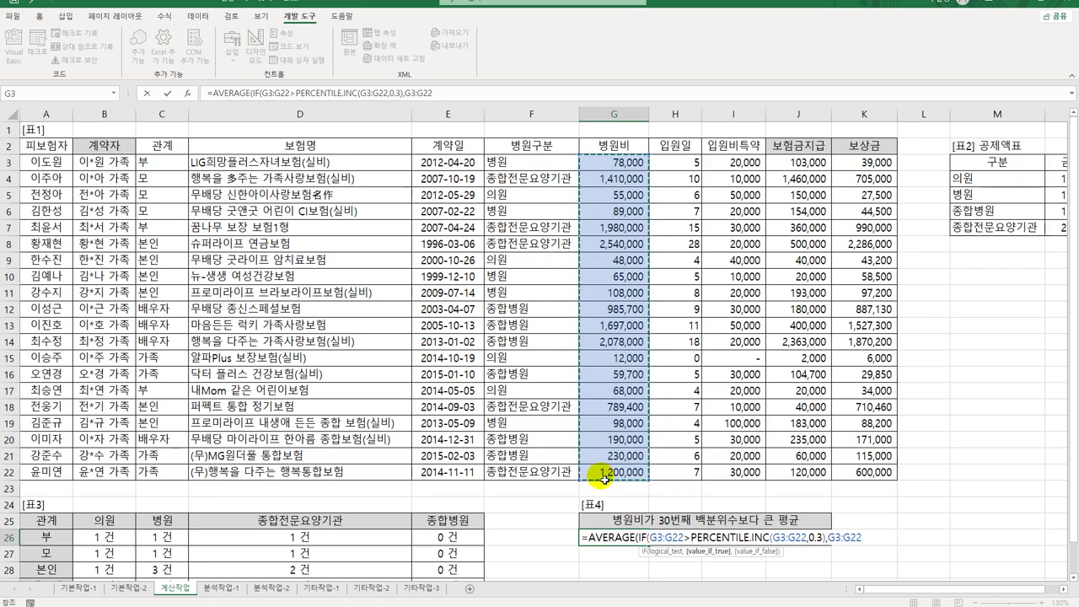
text())
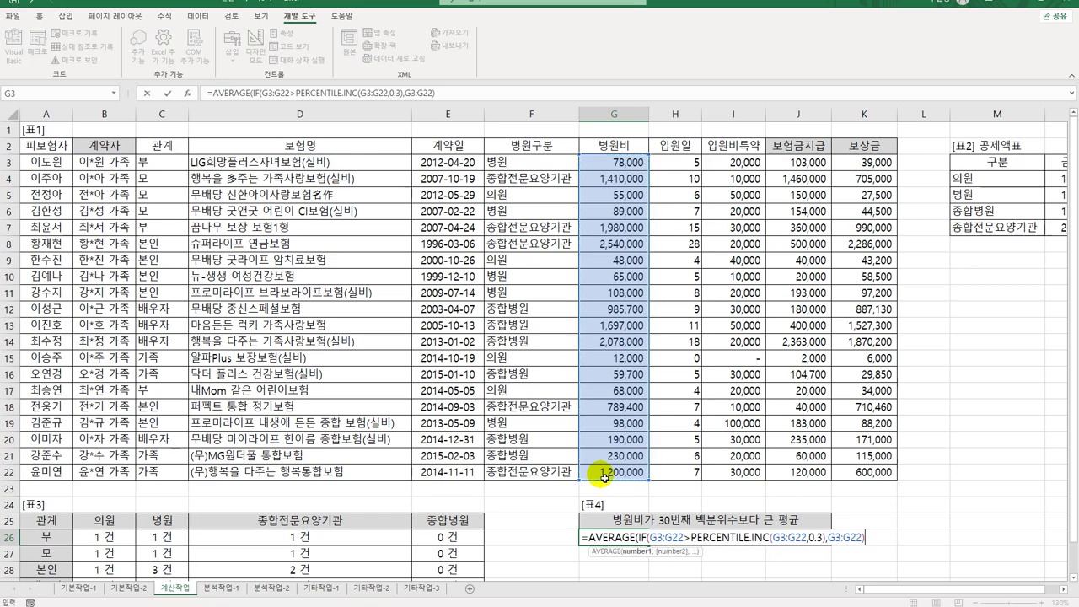
text())
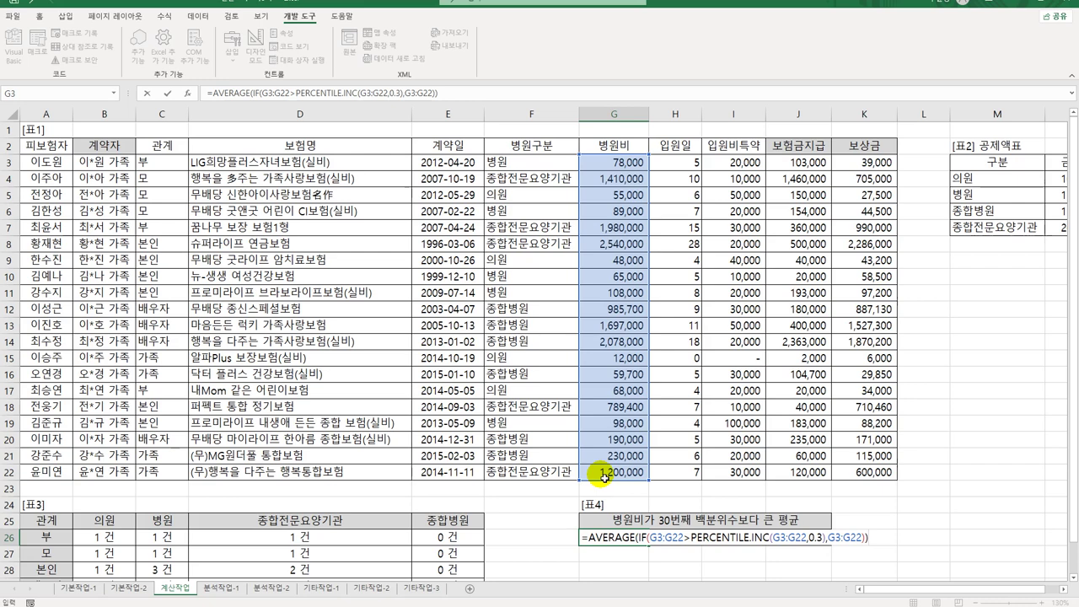
key(ctrl+shift+Return)
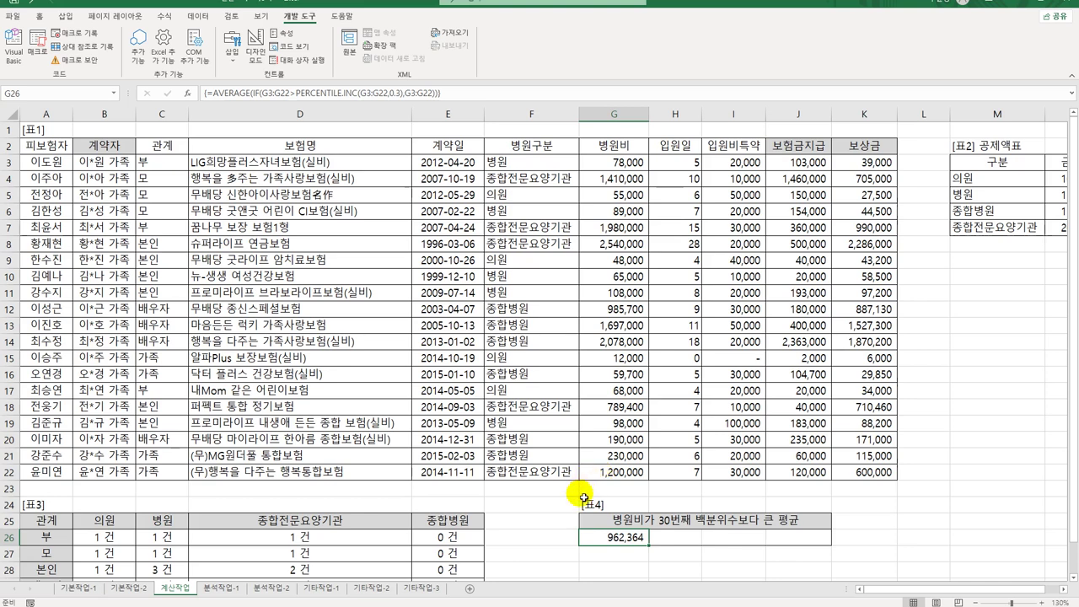
Step: Start a PivotTable at cell B4 of the 분석작업-1 sheet, with its data added to the data model
click(219, 587)
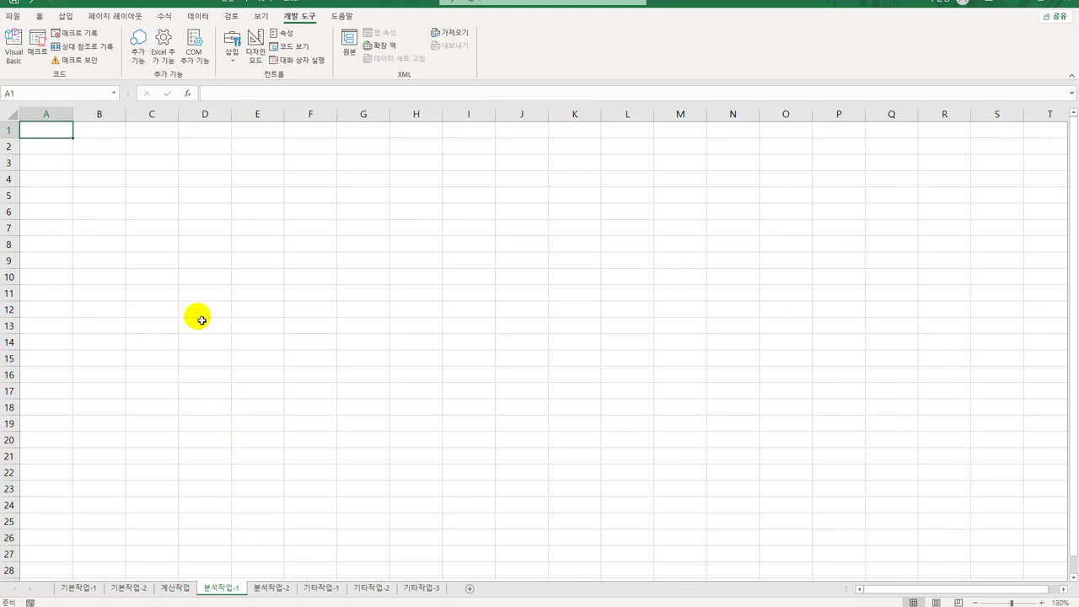
click(101, 178)
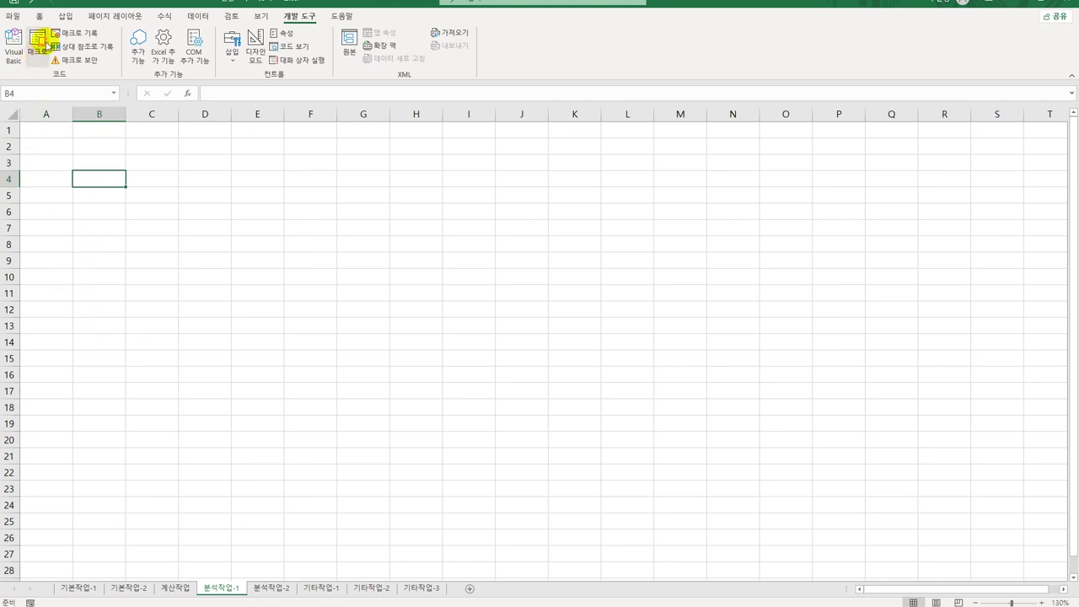
click(64, 17)
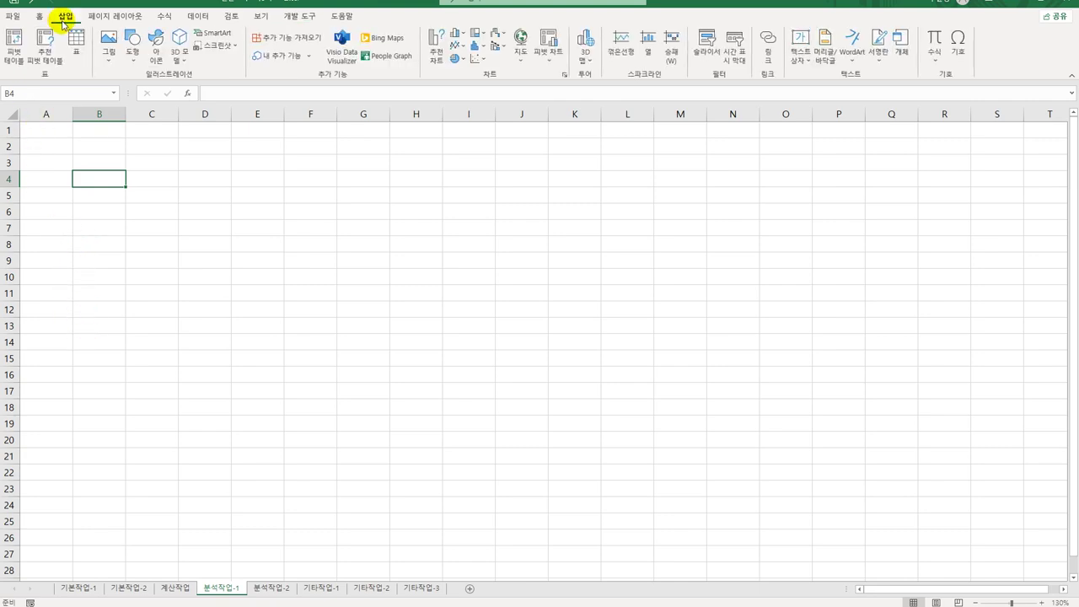
click(25, 56)
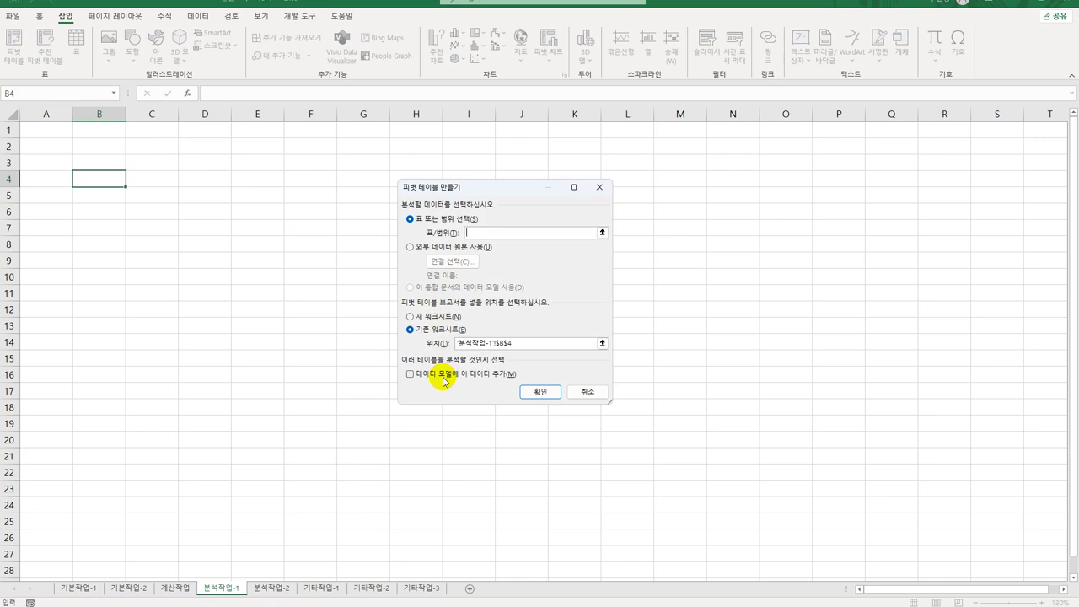
click(444, 377)
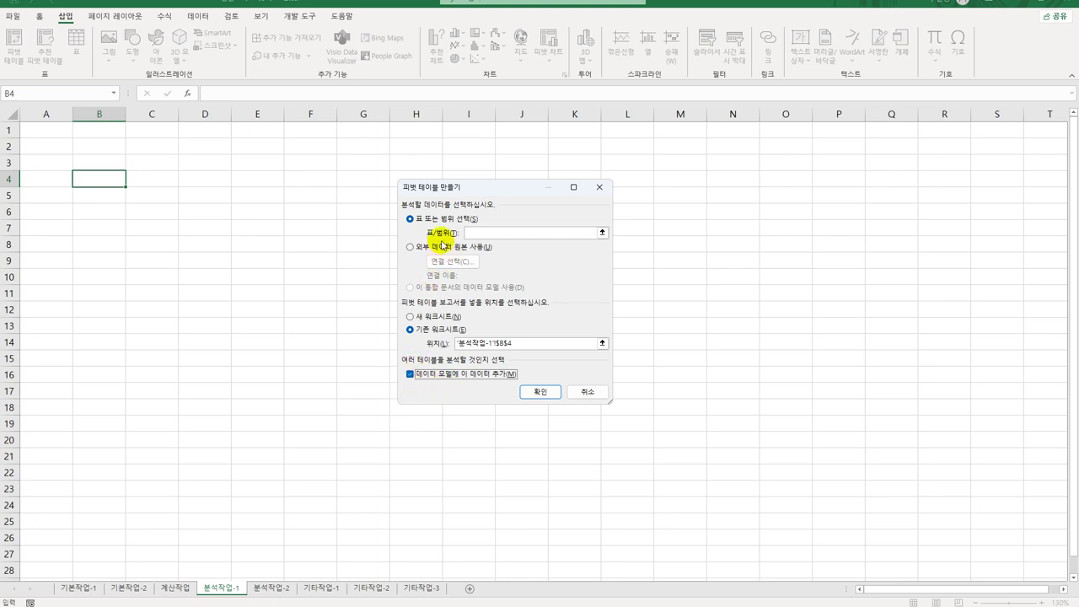
Step: Use an external data source for the PivotTable, choosing 보험료청구.csv from C:\컴활1급(기출)\스프레드시트\실전모의고사
click(413, 247)
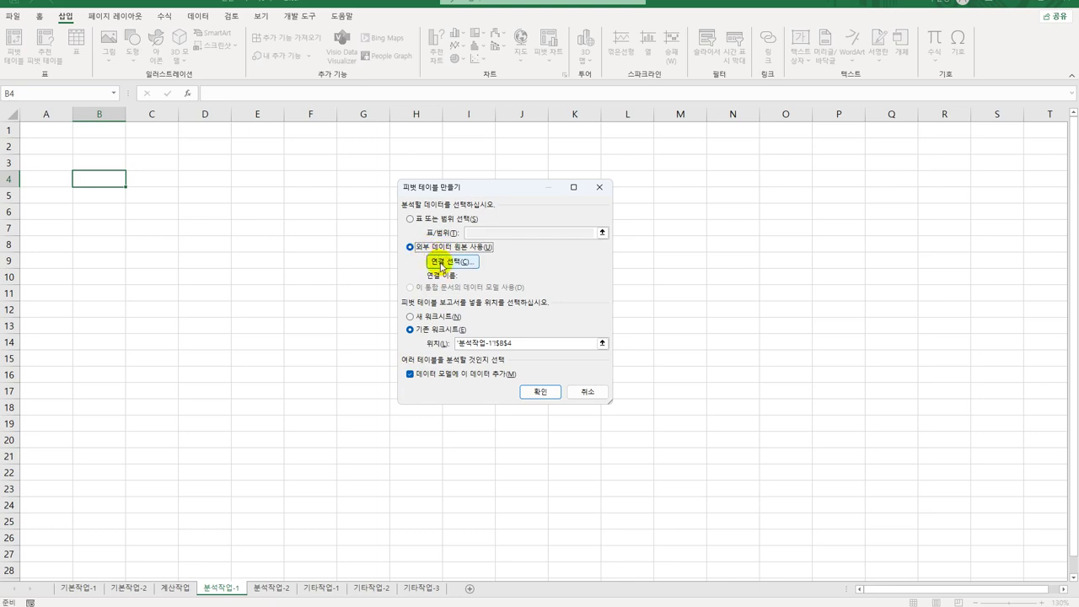
click(440, 266)
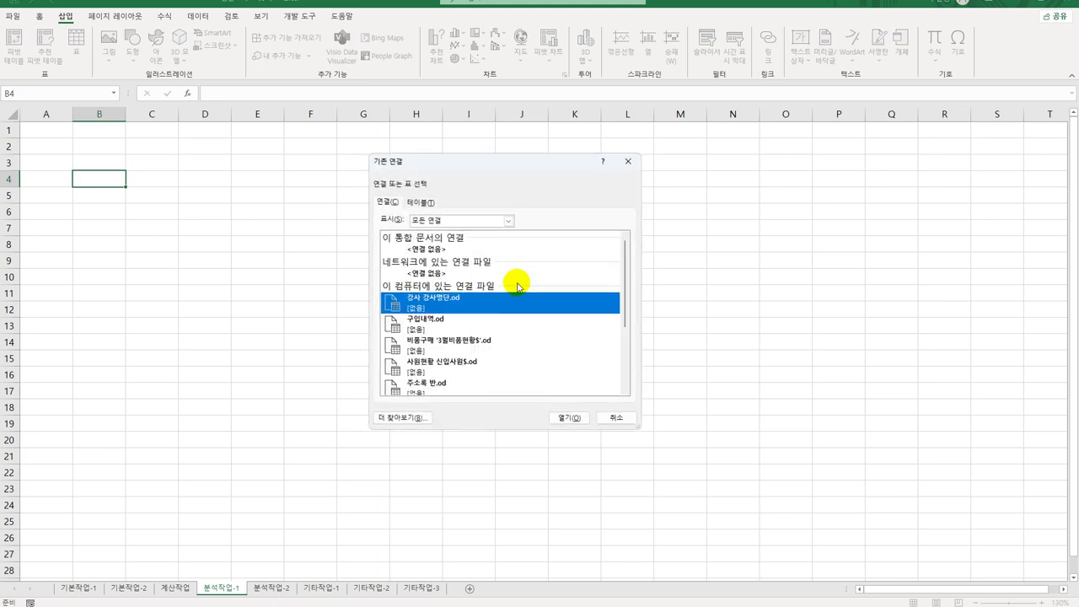
click(407, 418)
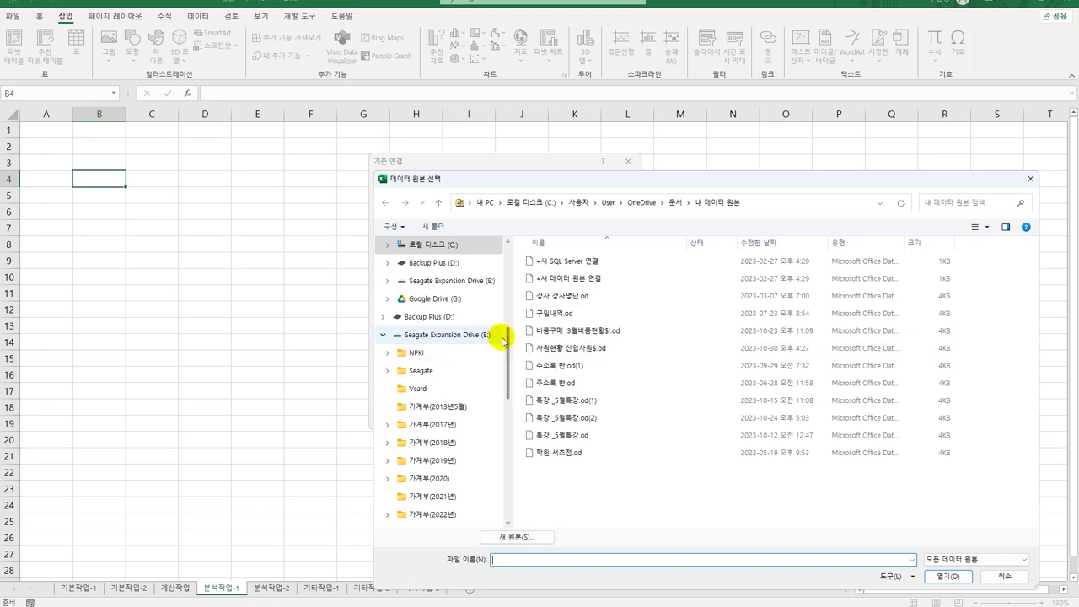
click(458, 245)
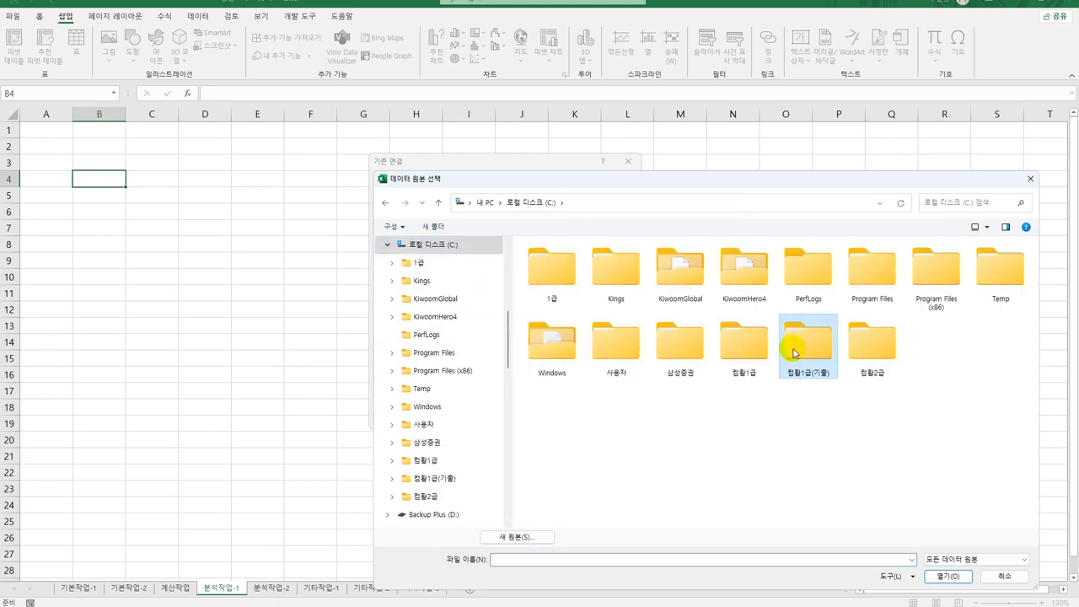
double_click(793, 350)
double_click(573, 278)
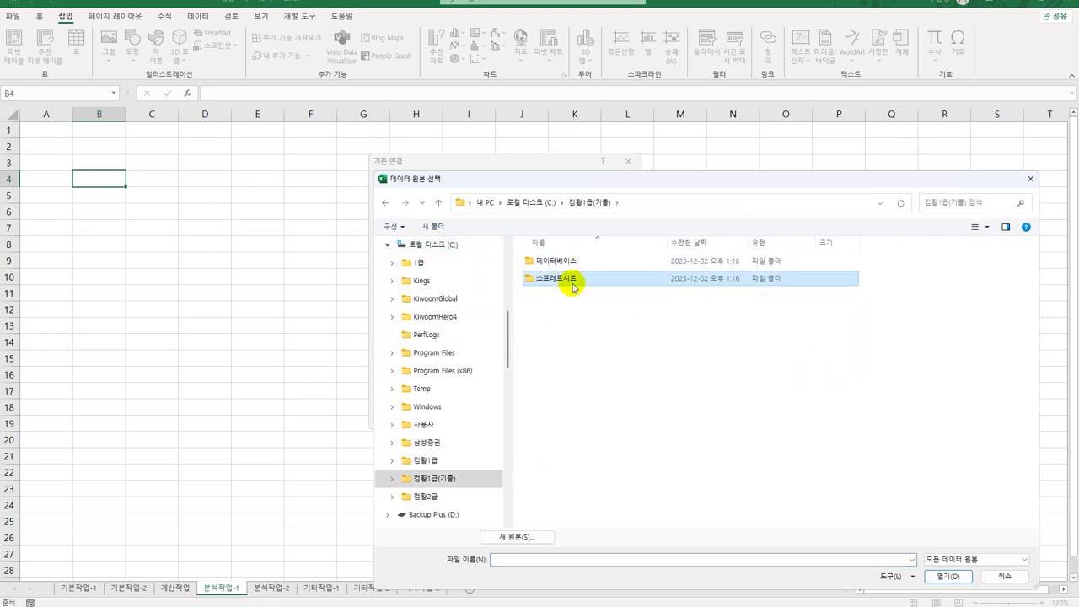
click(570, 268)
double_click(571, 263)
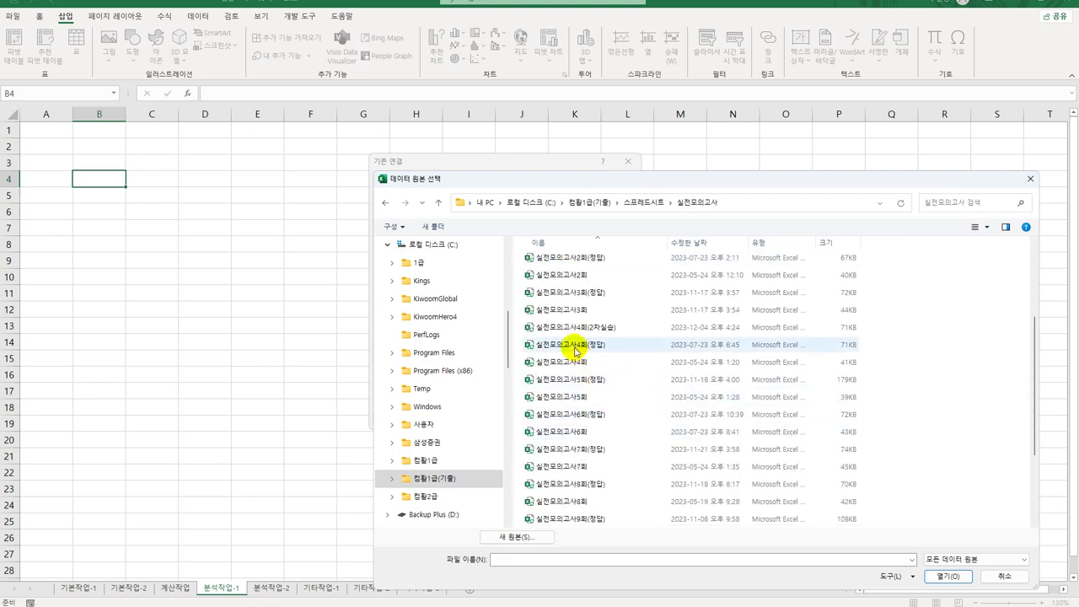
double_click(590, 330)
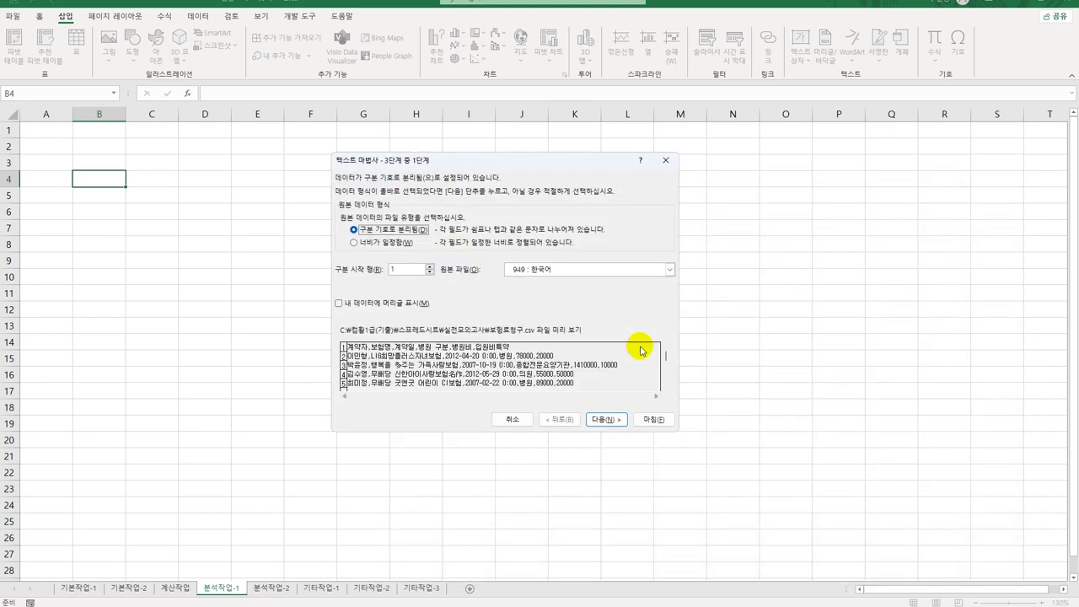
Step: Mark the delimited text import as having headers, and make the comma its only delimiter instead of the tab
click(400, 307)
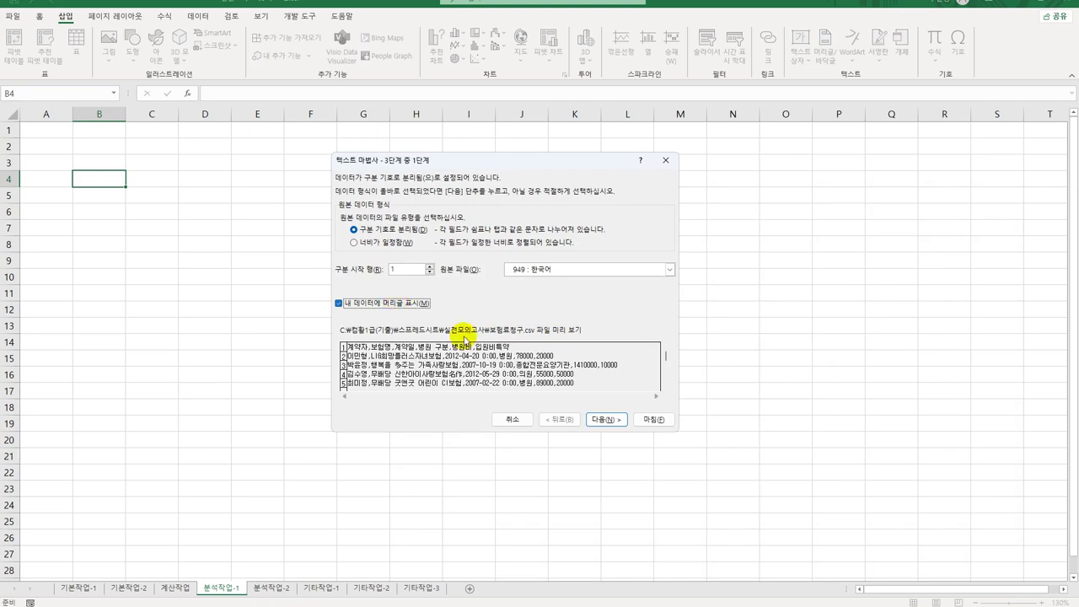
click(618, 421)
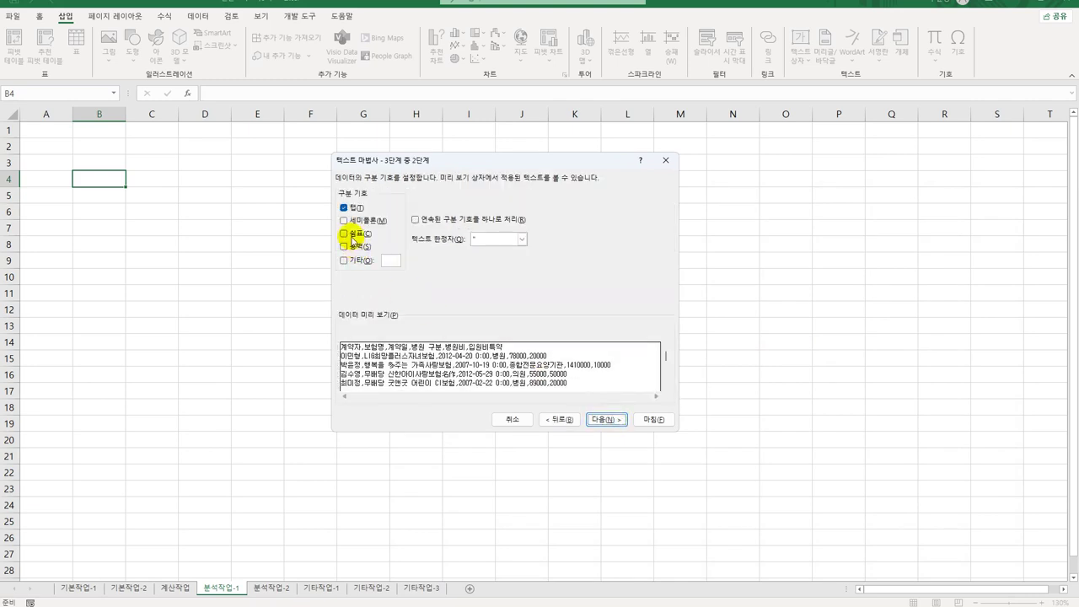
click(353, 236)
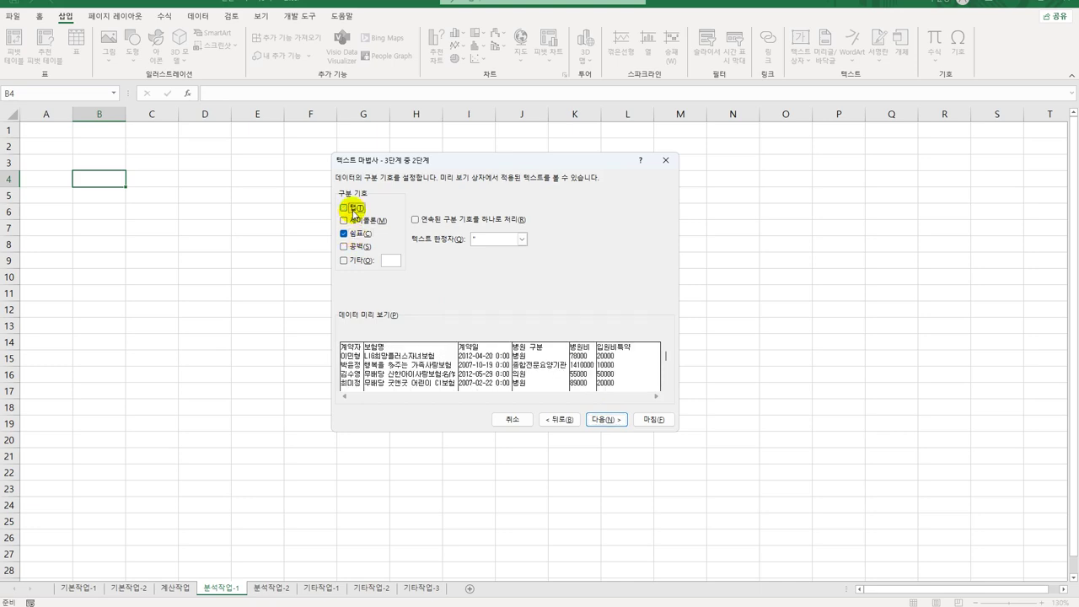
Step: Exclude the 계약자, 보험명 and 입원비특약 columns from the comma-delimited text import and finish the wizard
click(608, 419)
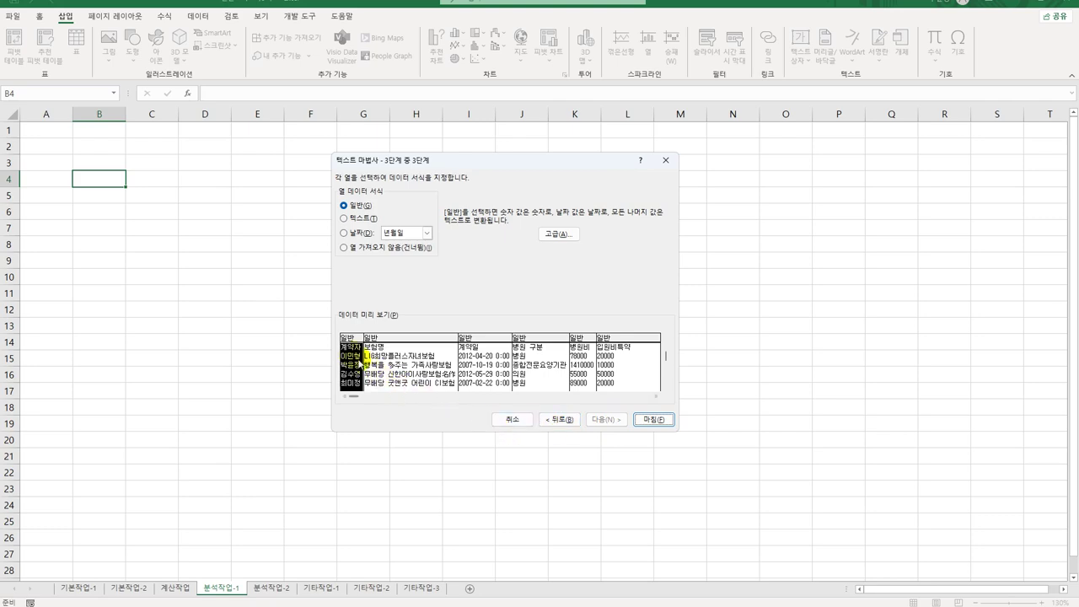
click(368, 251)
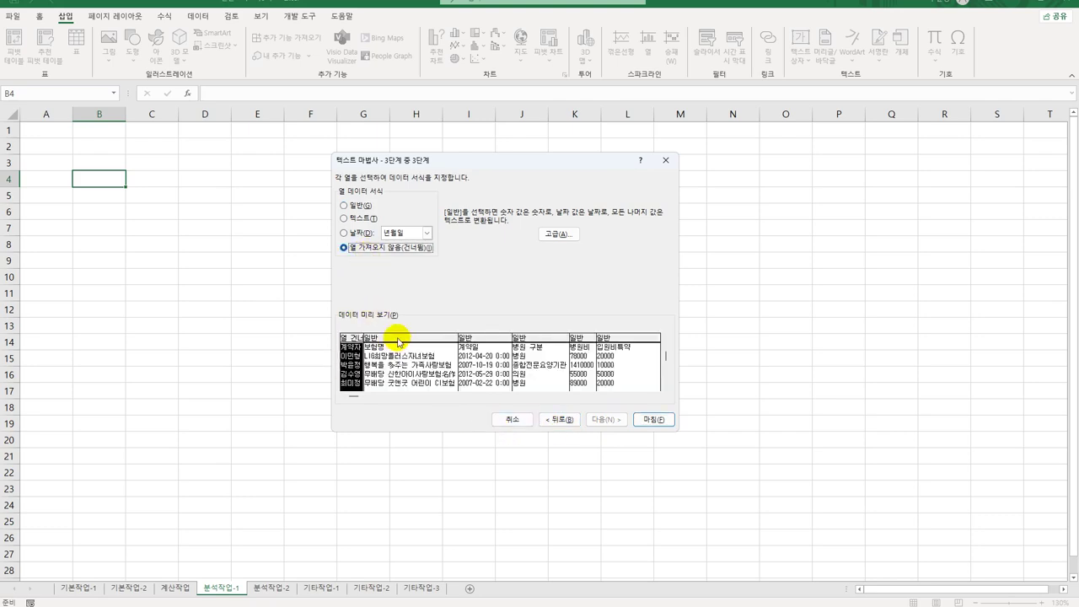
click(398, 340)
click(386, 249)
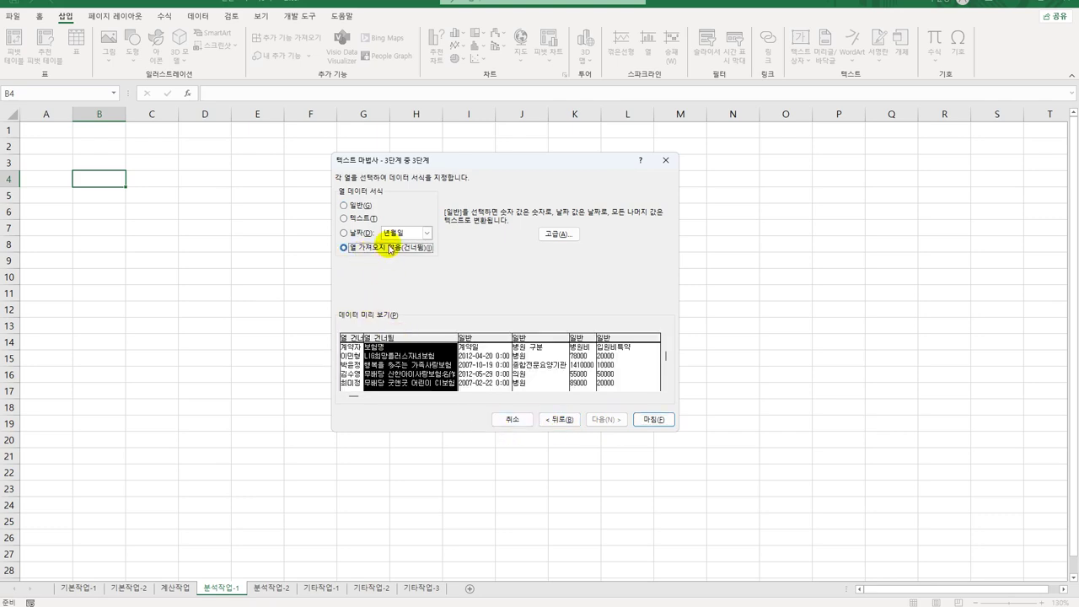
click(481, 343)
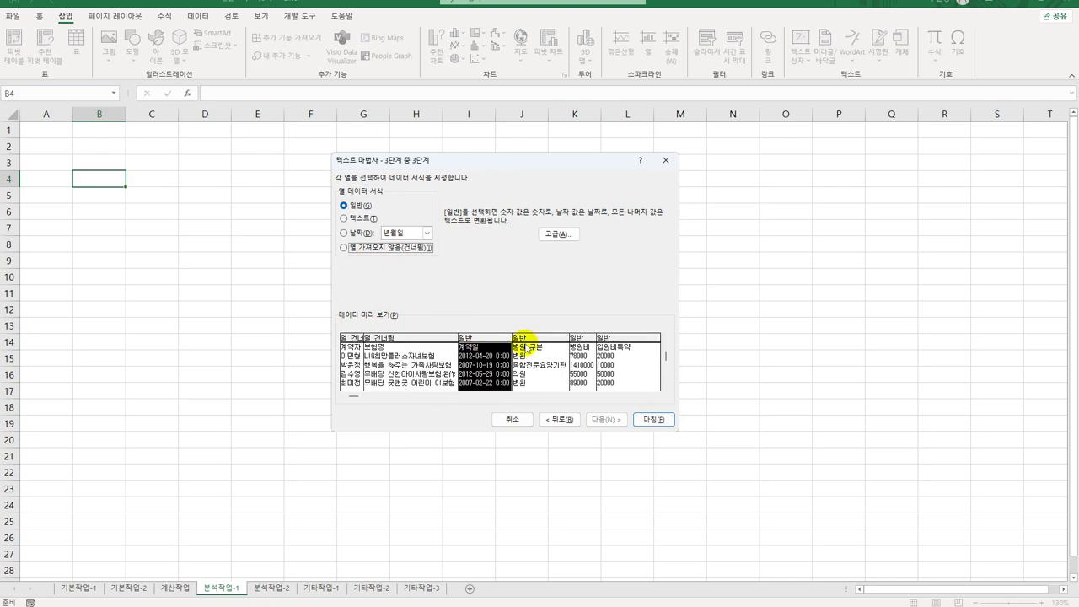
click(540, 344)
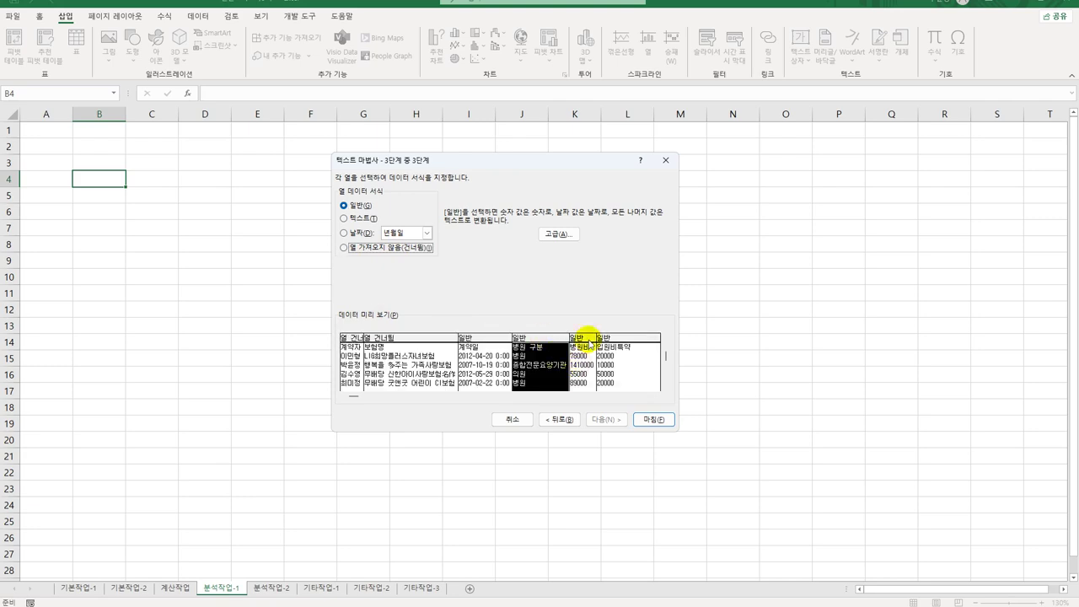
click(585, 340)
click(618, 346)
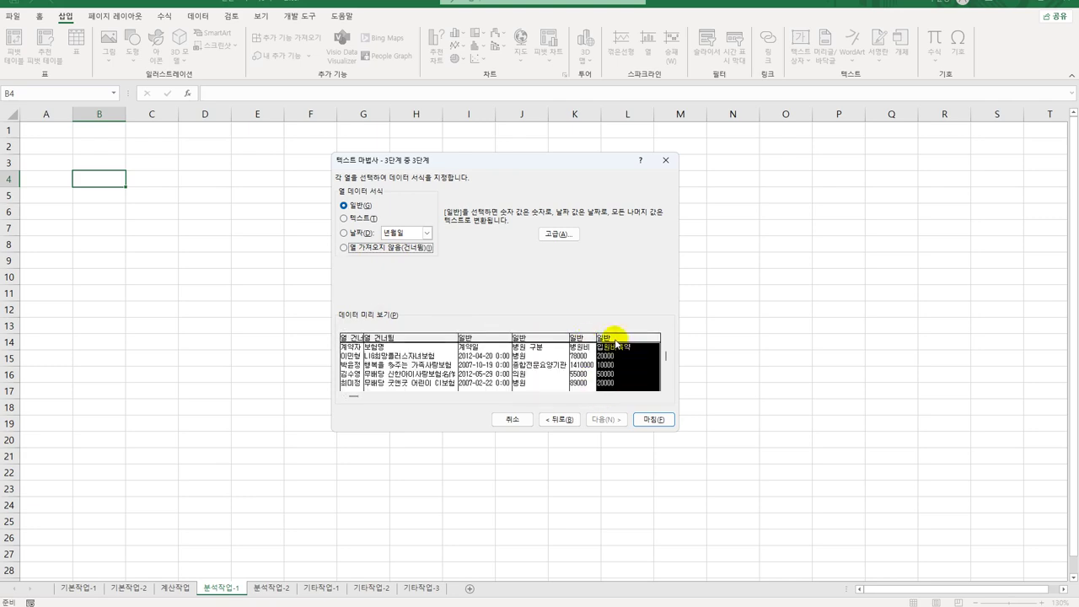
click(374, 250)
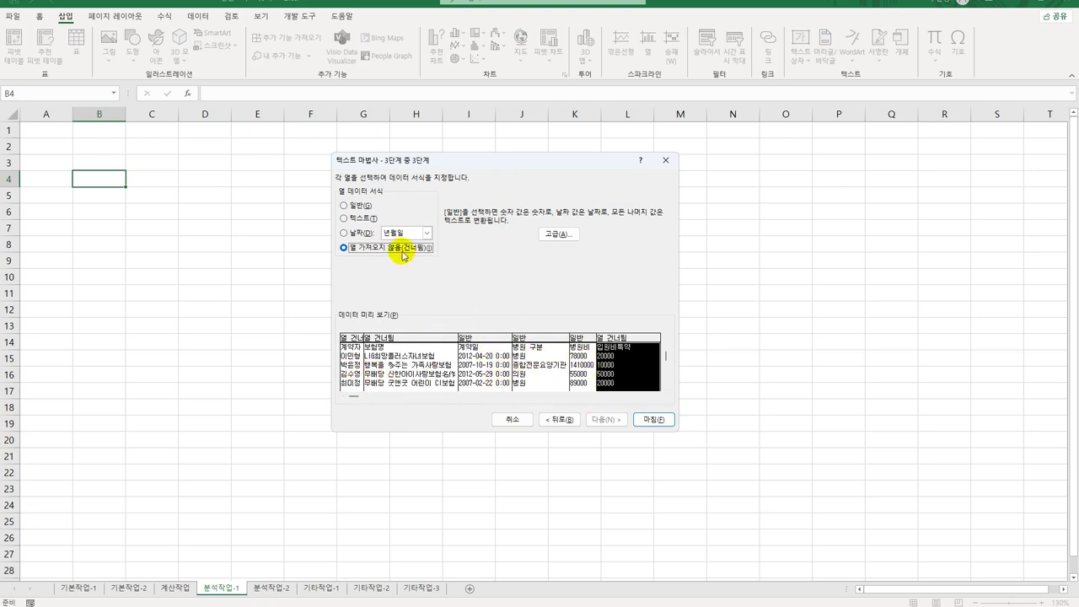
click(654, 420)
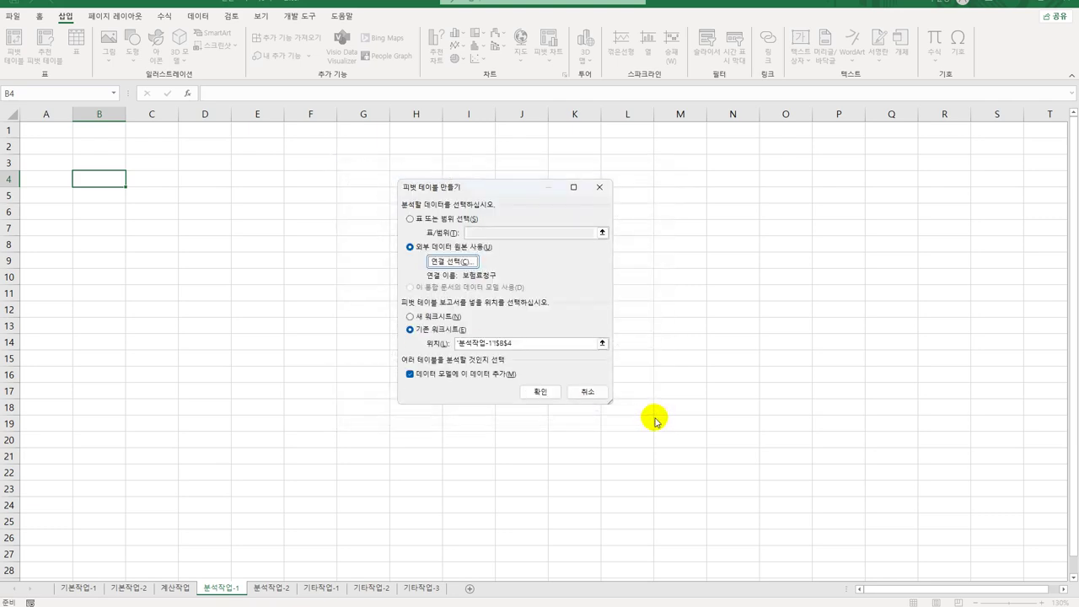
Step: Create the pivot table at B4 with 계약일 as rows, 병원 구분 as columns and the sum of 병원비 as values
click(533, 391)
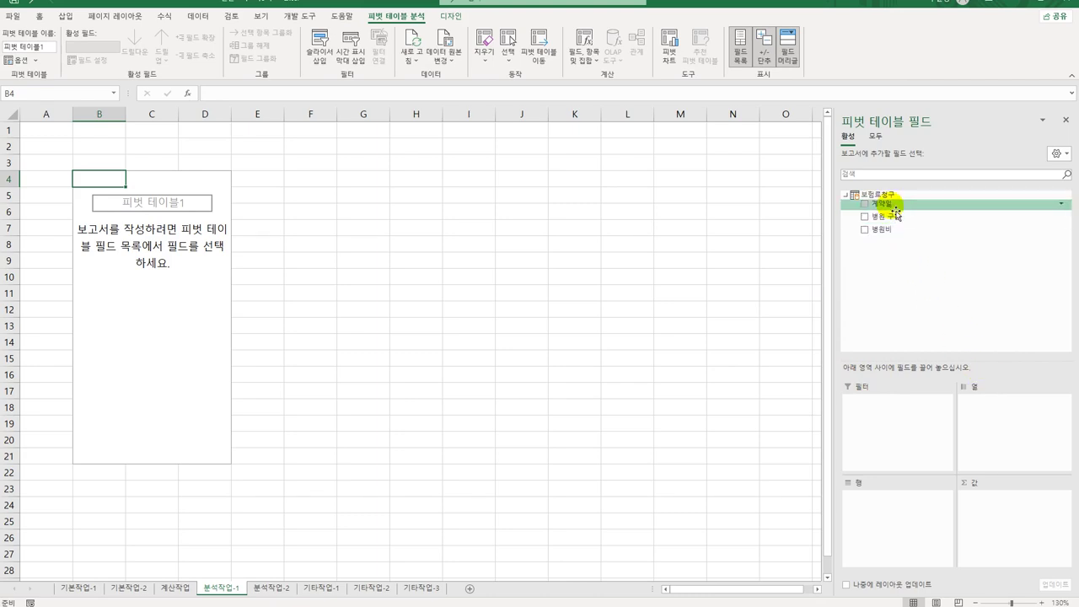
drag(882, 204, 910, 526)
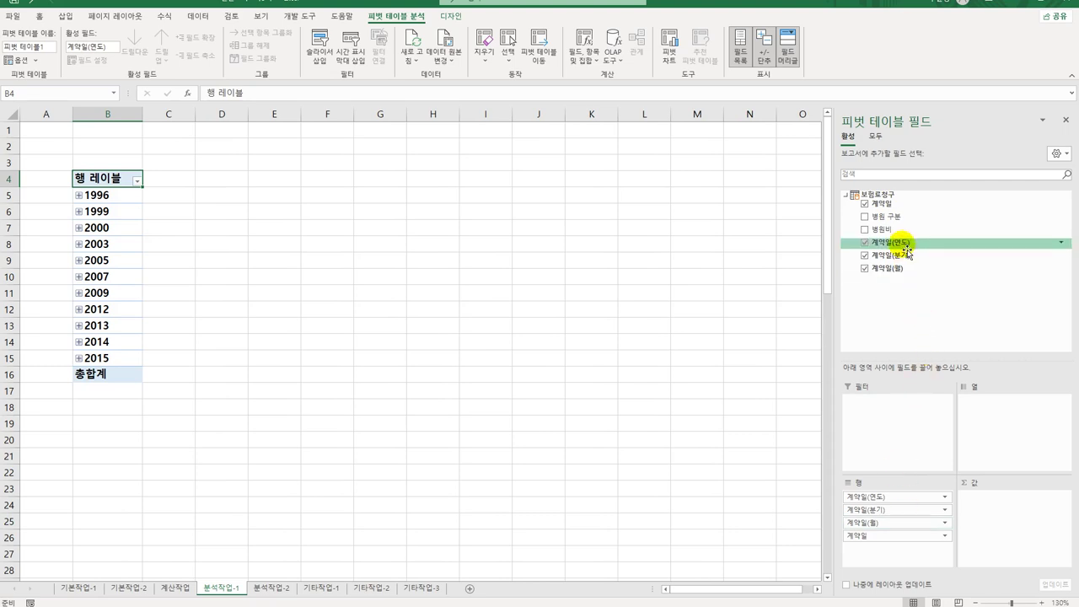
drag(900, 223, 996, 421)
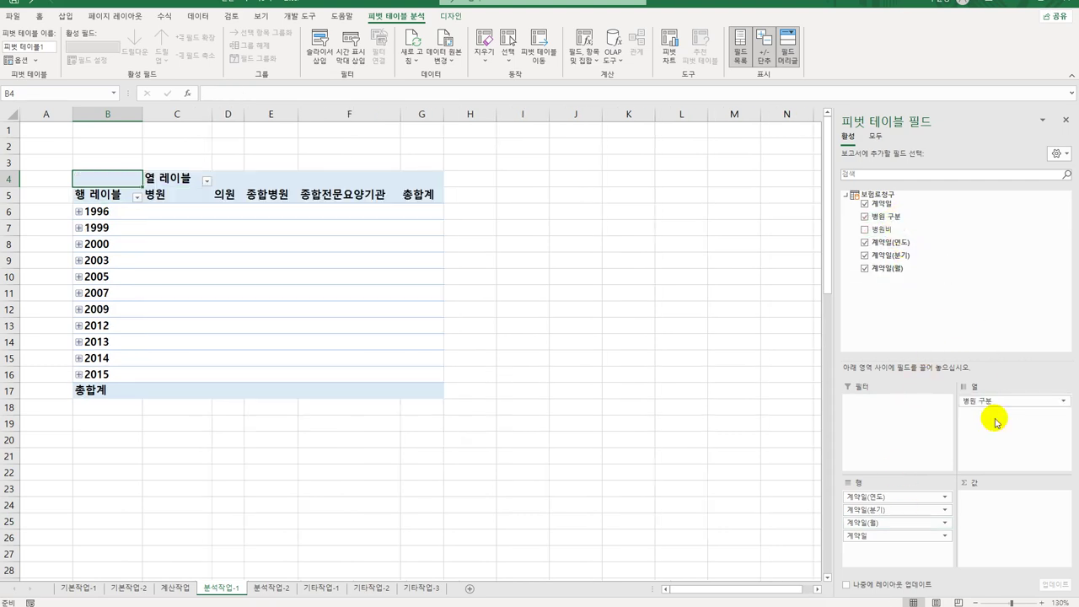
drag(898, 228, 1002, 544)
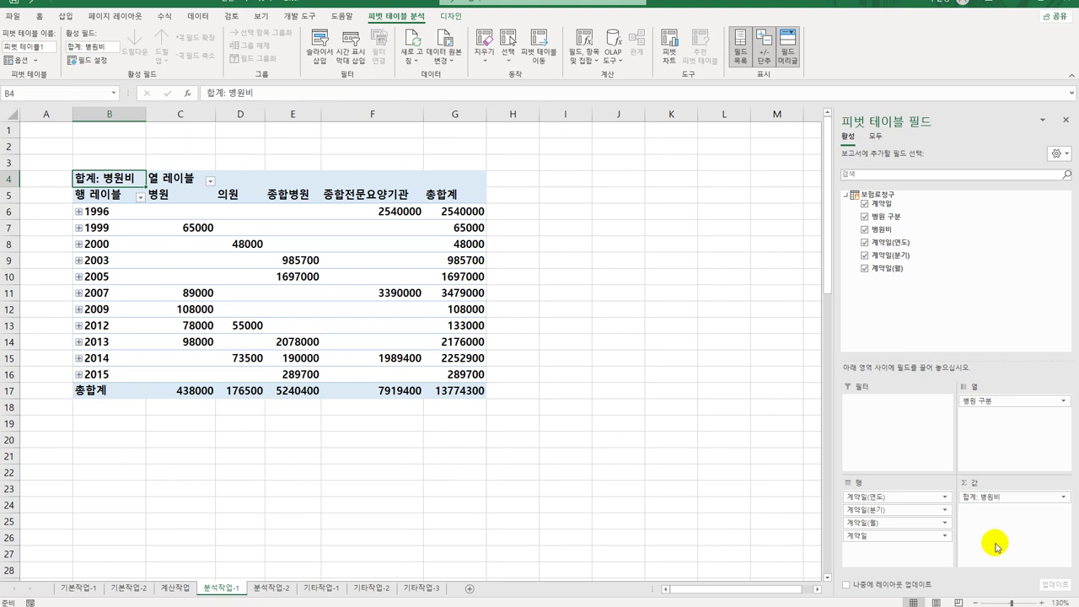
Step: Change the pivot table's report layout to outline form (개요 형식)
click(452, 16)
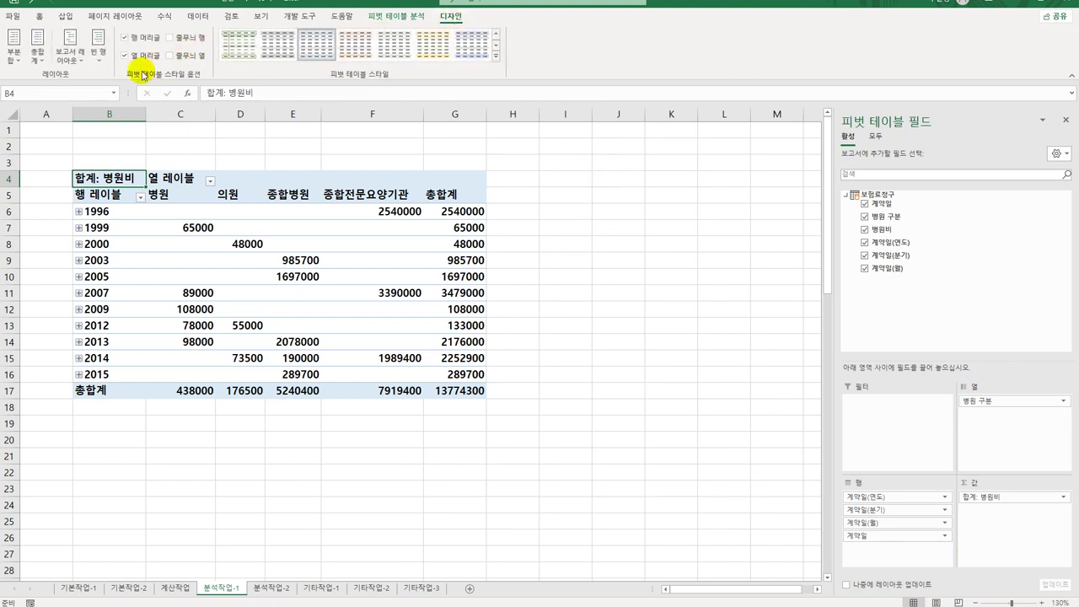
click(73, 60)
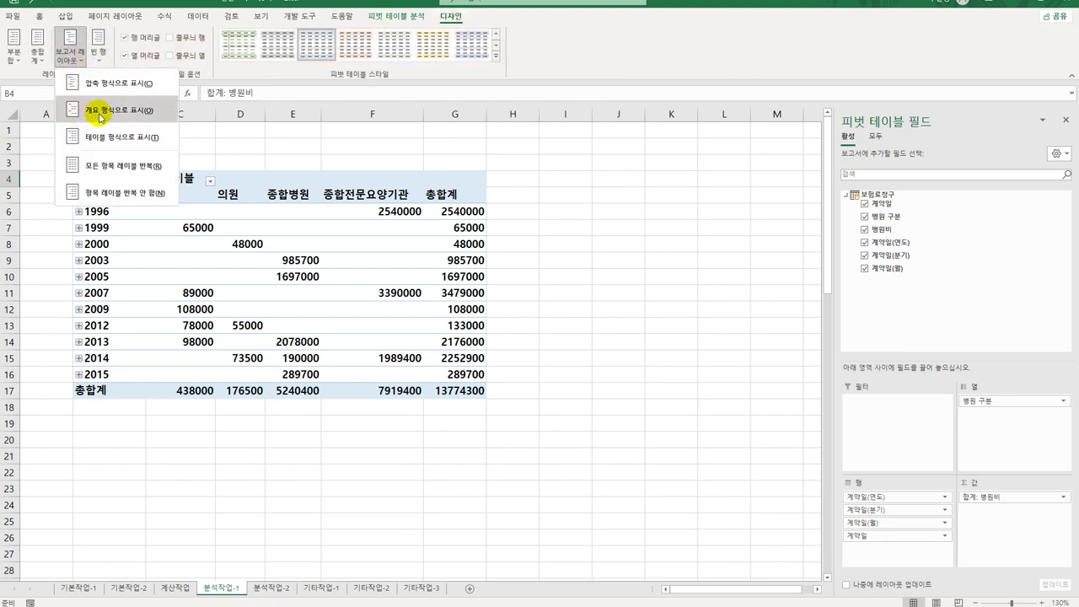
click(100, 118)
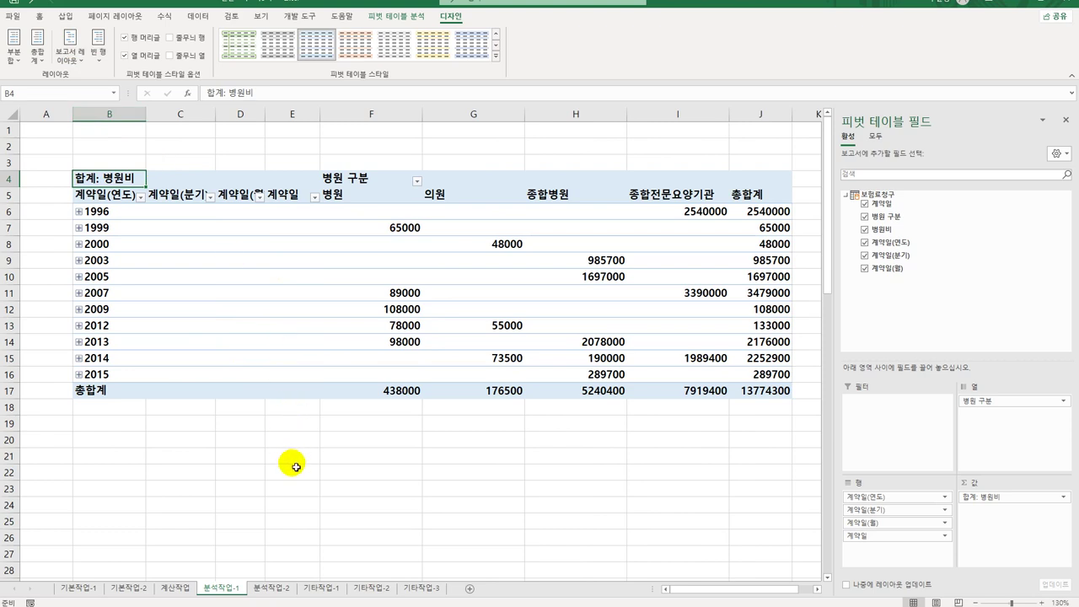
Step: Group the 계약일 row dates by year (연) only, removing the month and quarter units
click(111, 214)
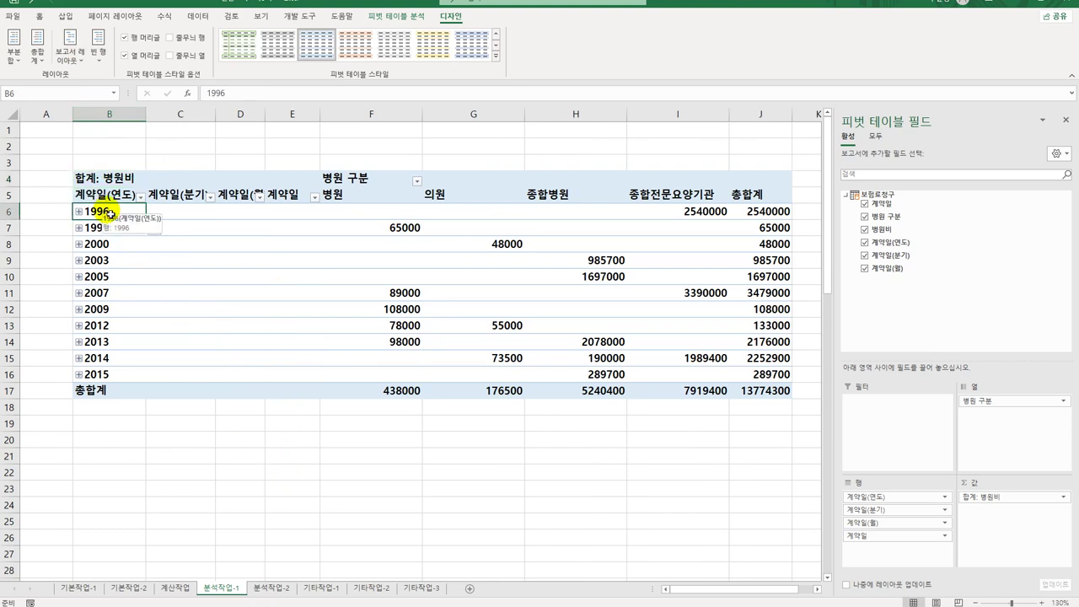
right_click(110, 213)
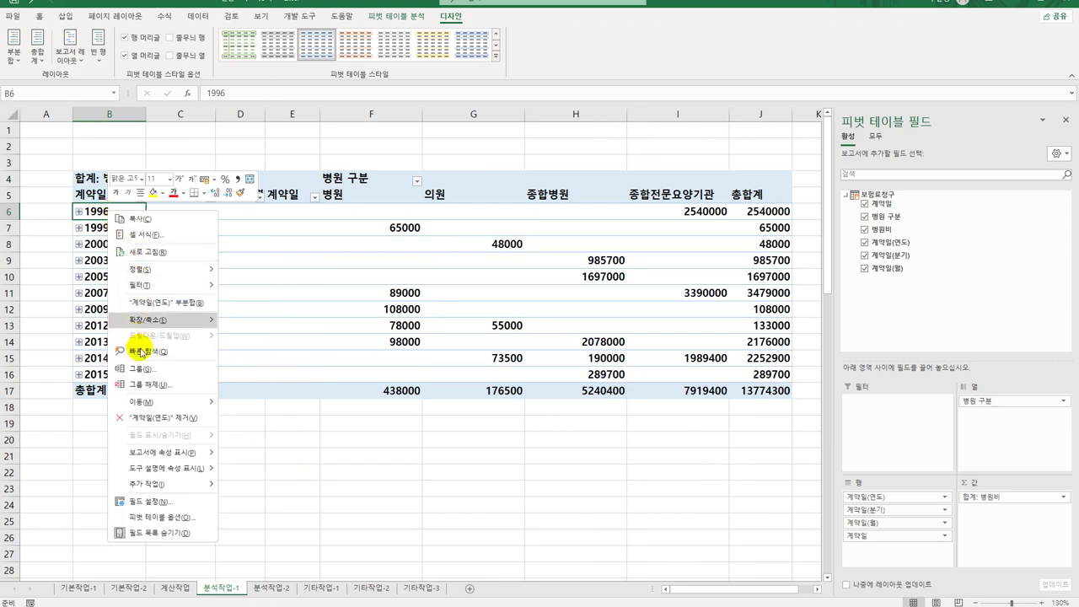
click(147, 370)
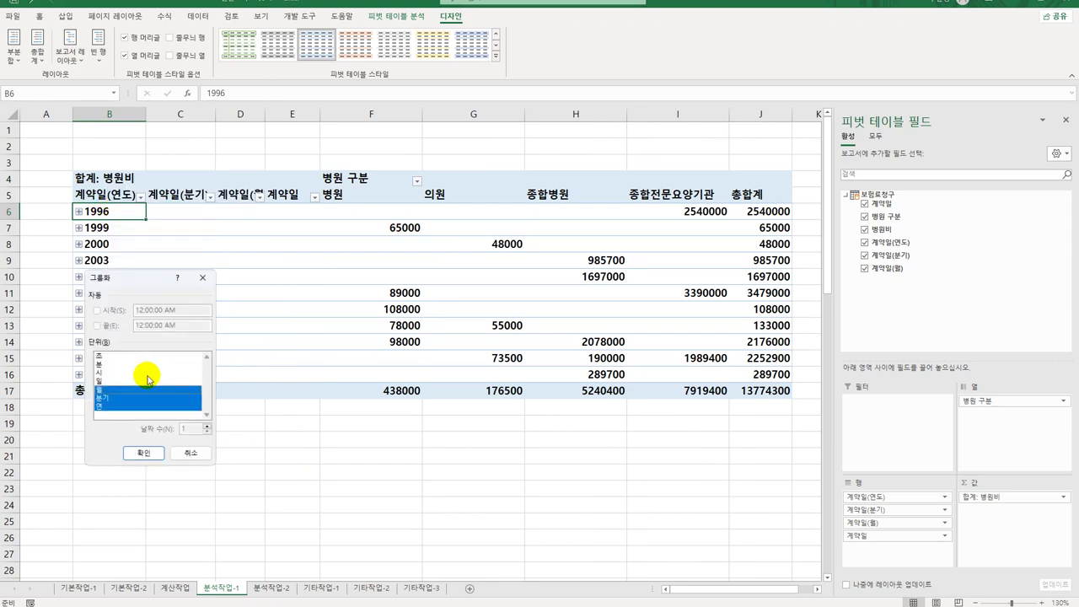
click(103, 398)
click(104, 406)
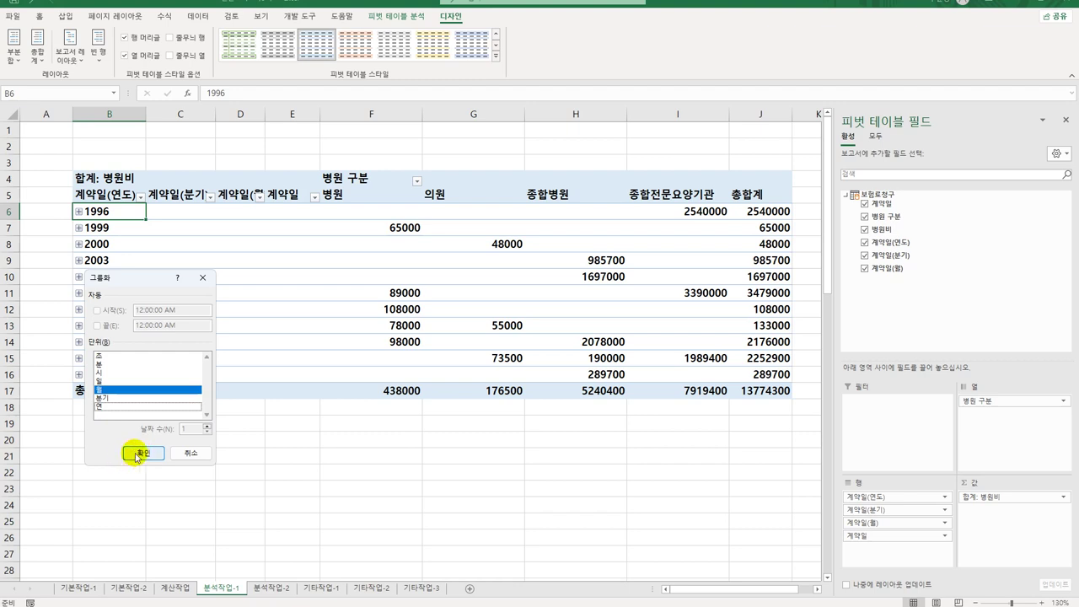
click(103, 390)
click(107, 407)
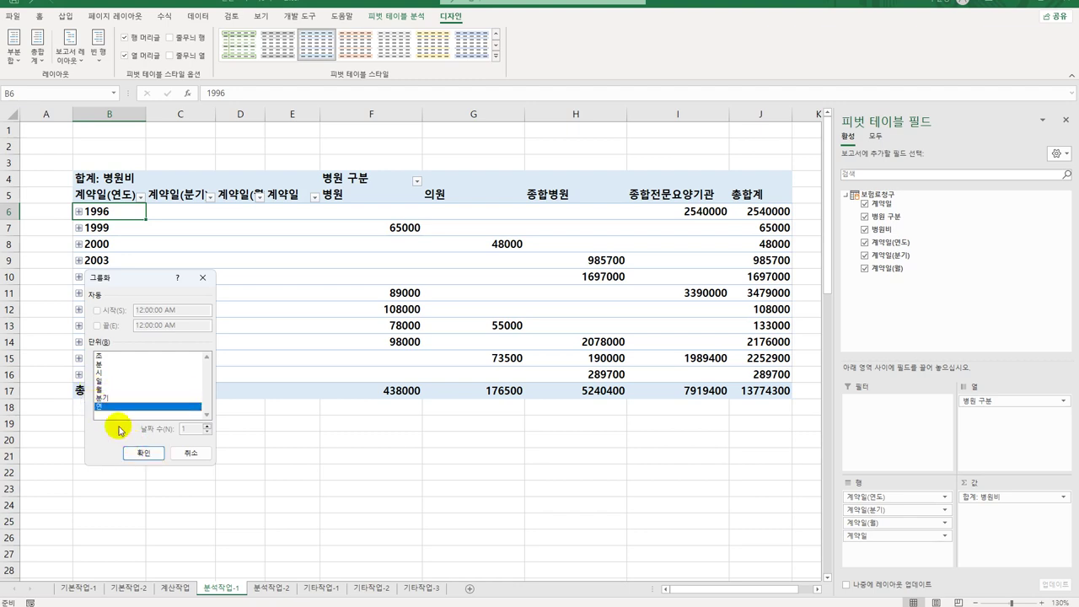
click(142, 451)
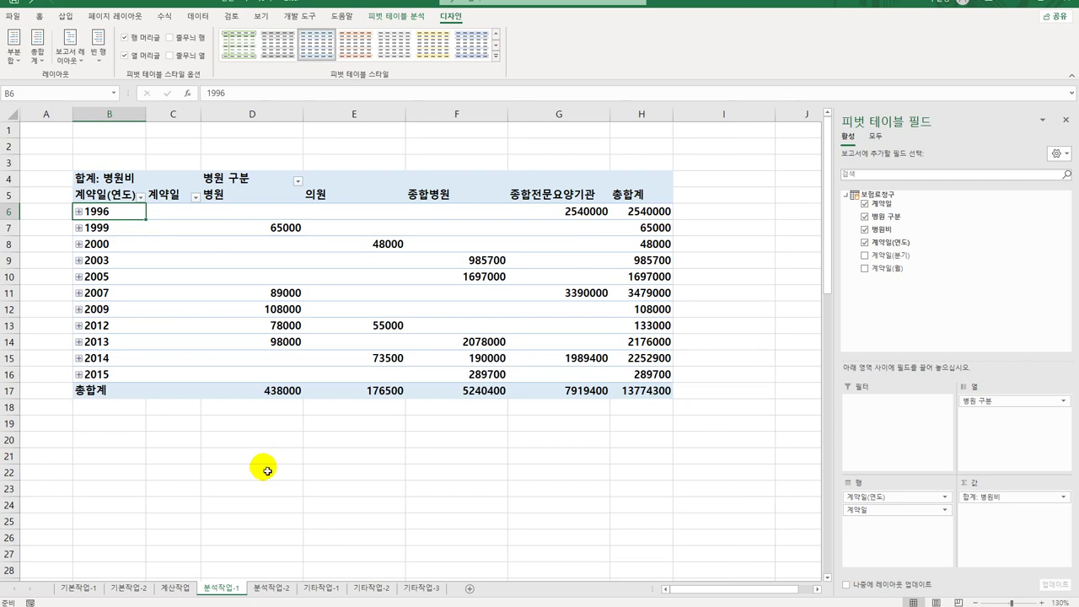
click(103, 180)
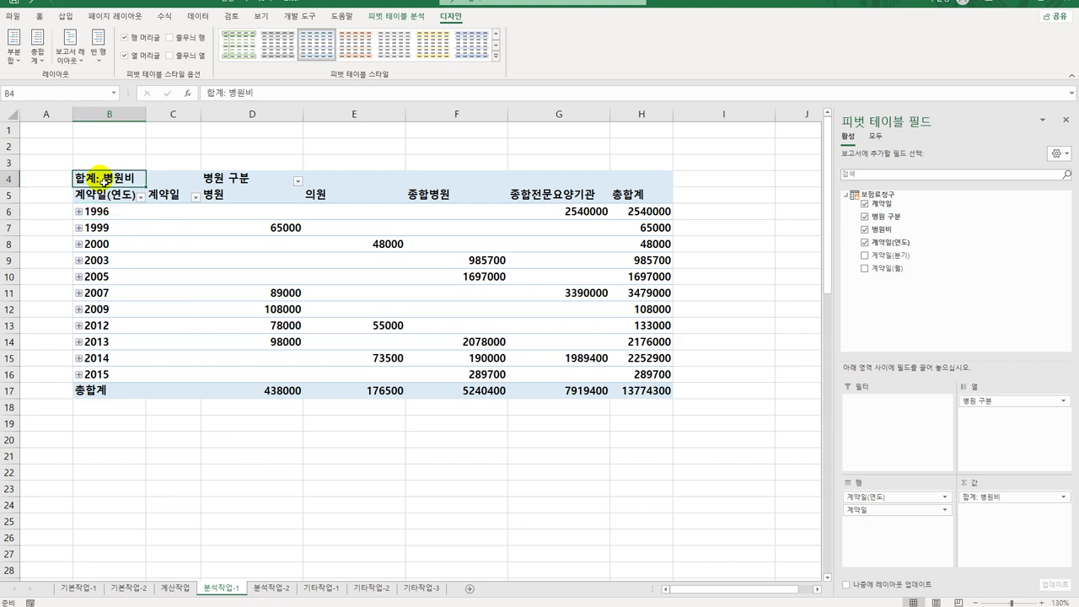
right_click(103, 180)
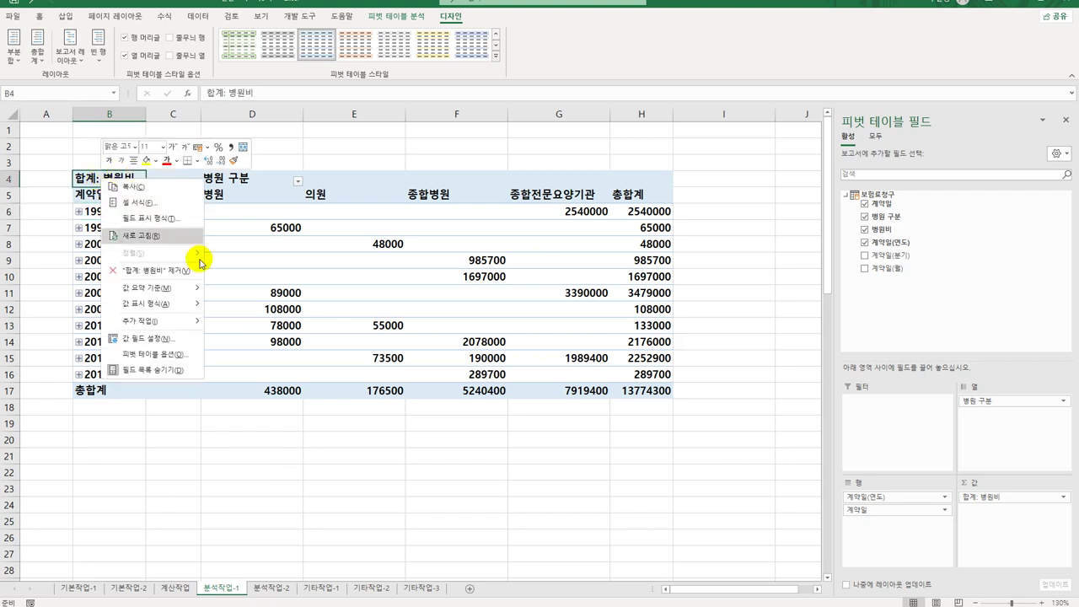
click(186, 347)
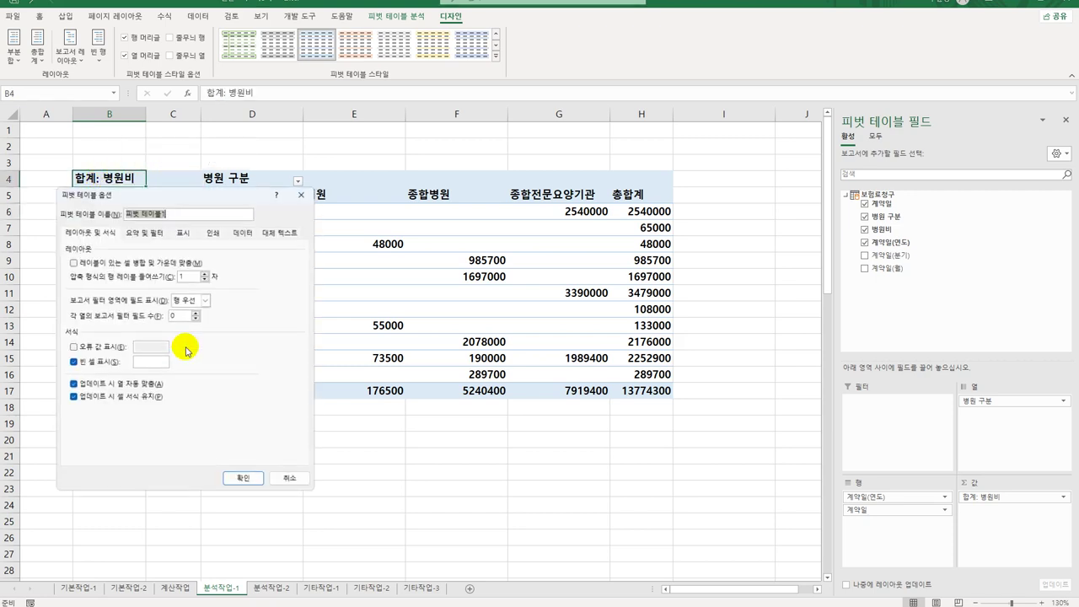
click(289, 478)
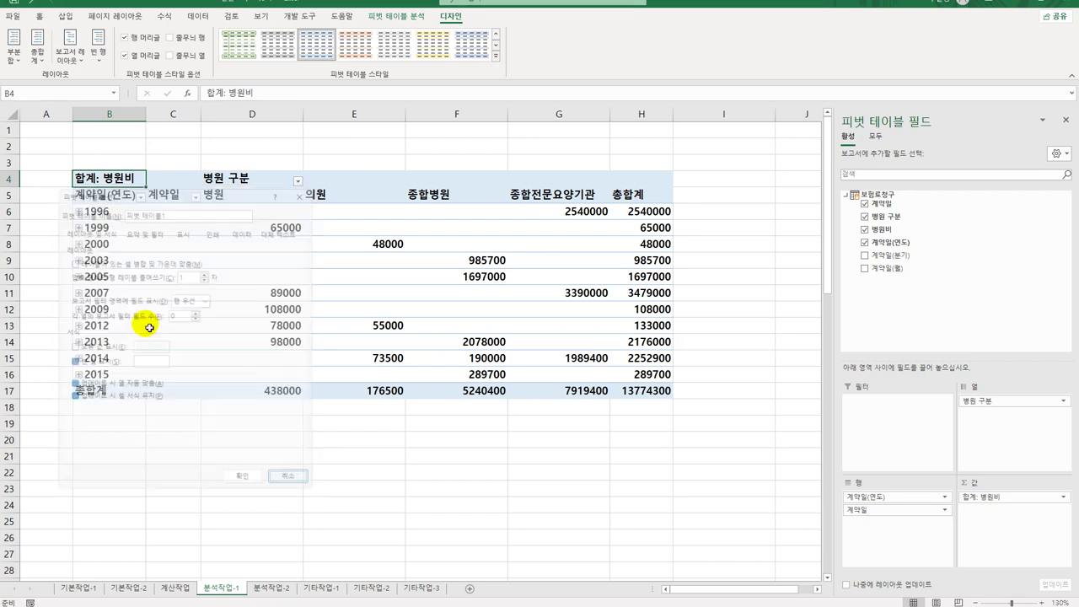
Step: Format the 합계: 병원비 value field as 숫자 with 0 decimal places and a thousands separator
right_click(108, 181)
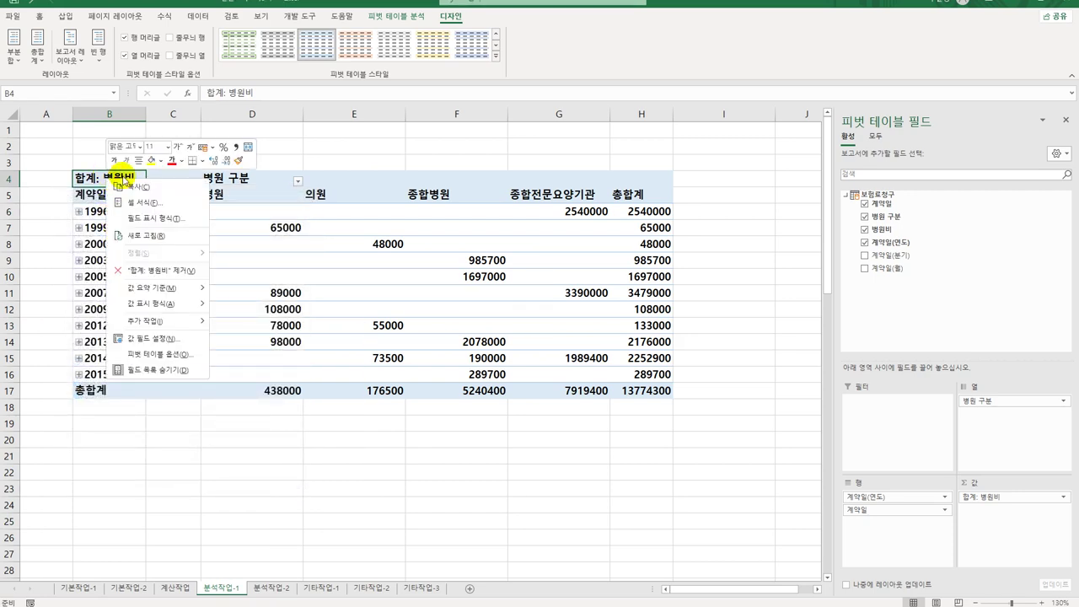
click(189, 330)
click(113, 423)
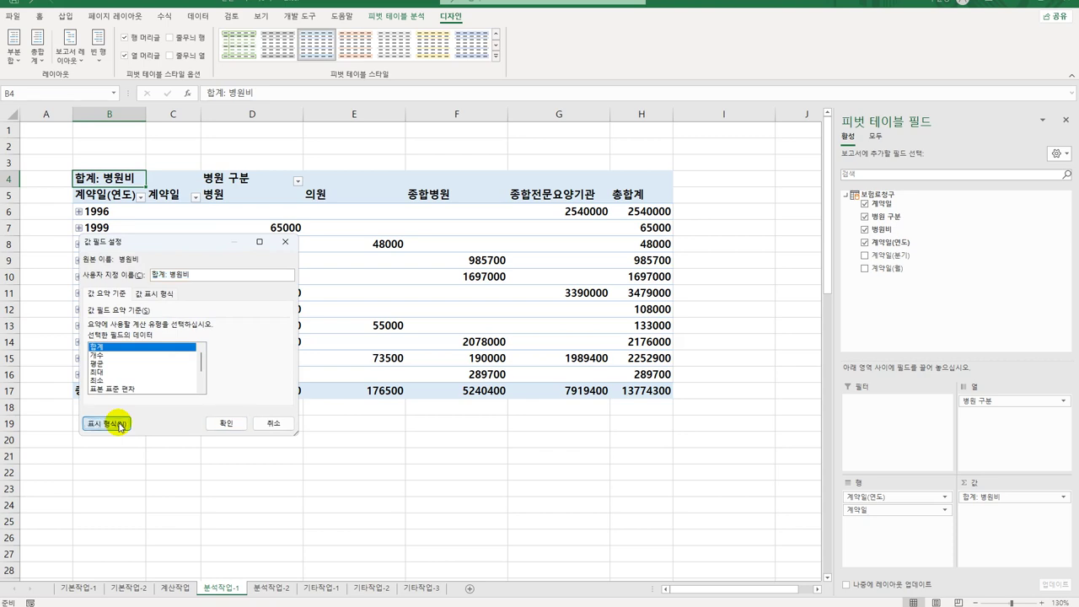
click(71, 245)
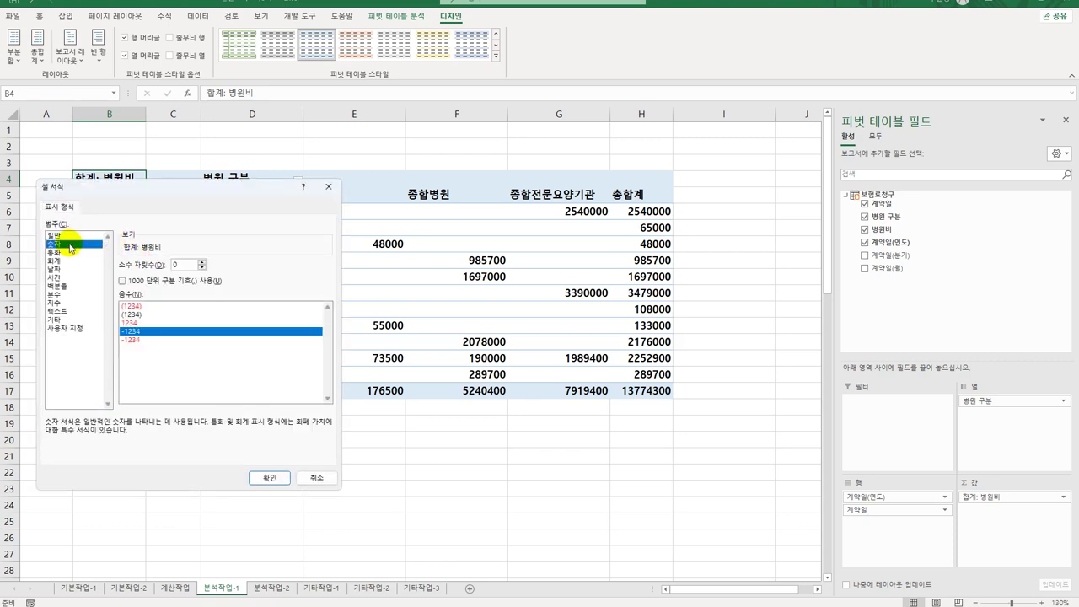
click(156, 281)
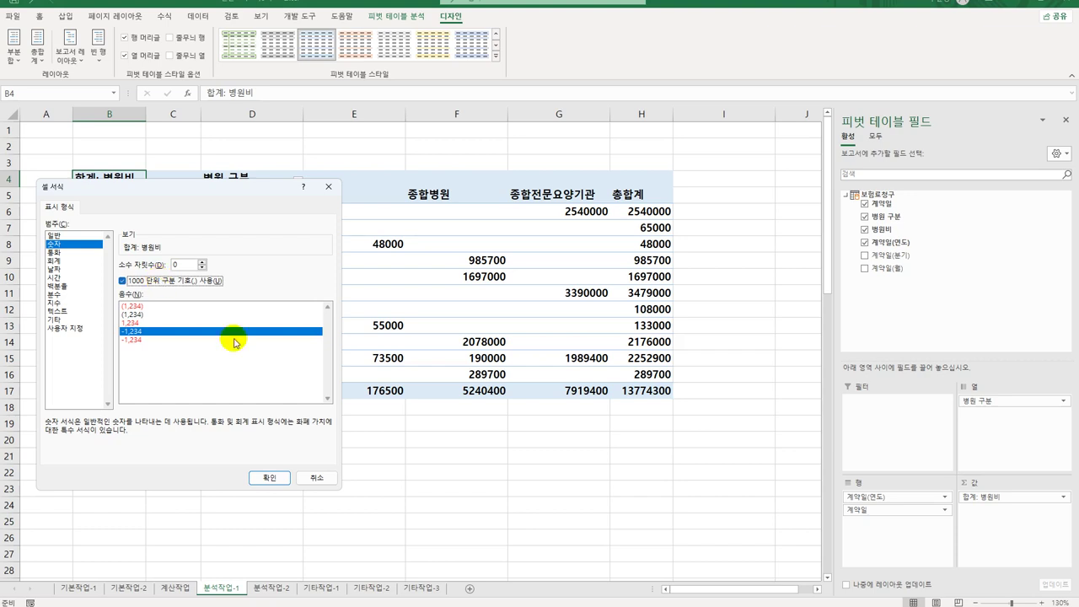
click(278, 477)
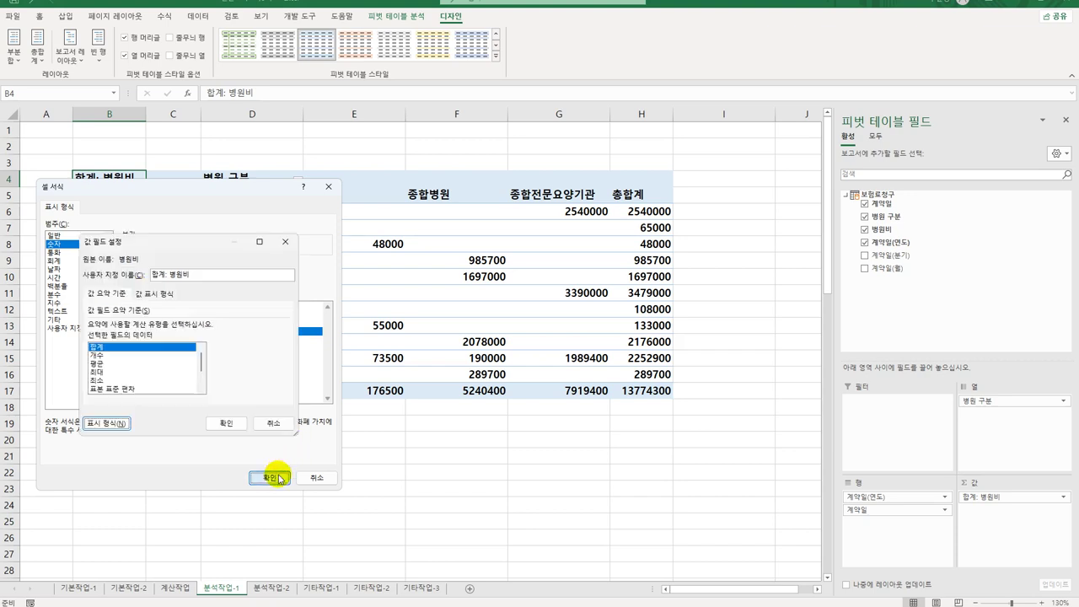
click(228, 423)
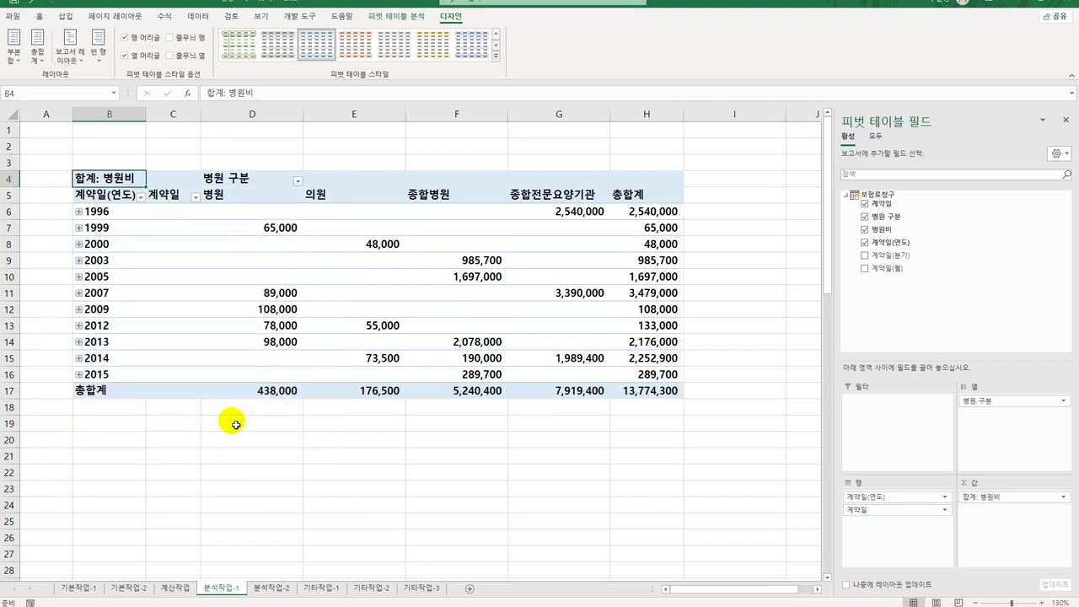
Step: Apply the blue, fully bordered pivot style from the 밝게 group and turn on banded rows (줄무늬 행)
click(495, 55)
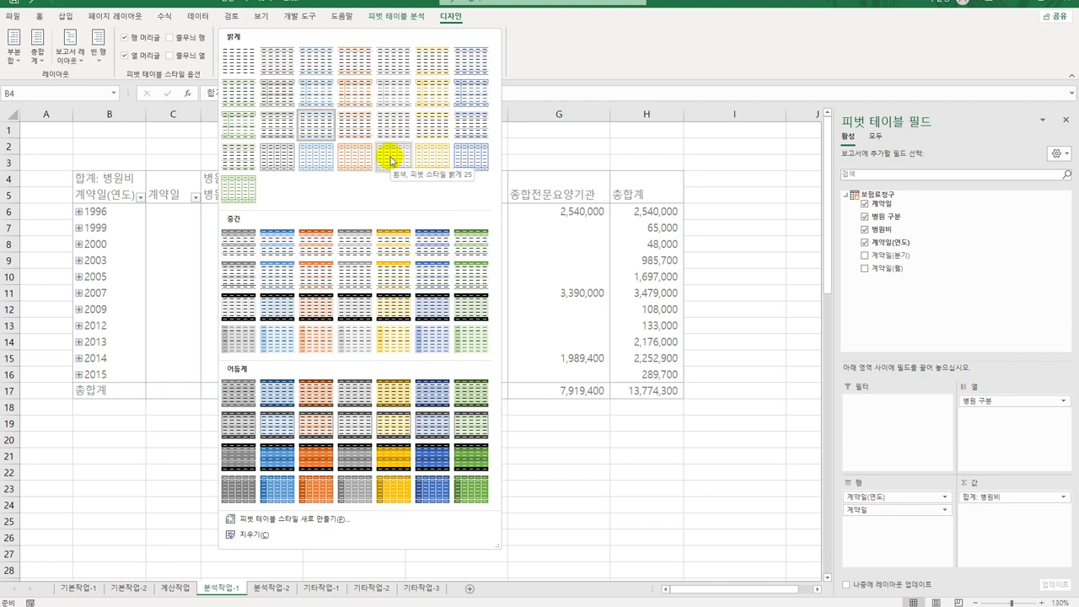
click(326, 160)
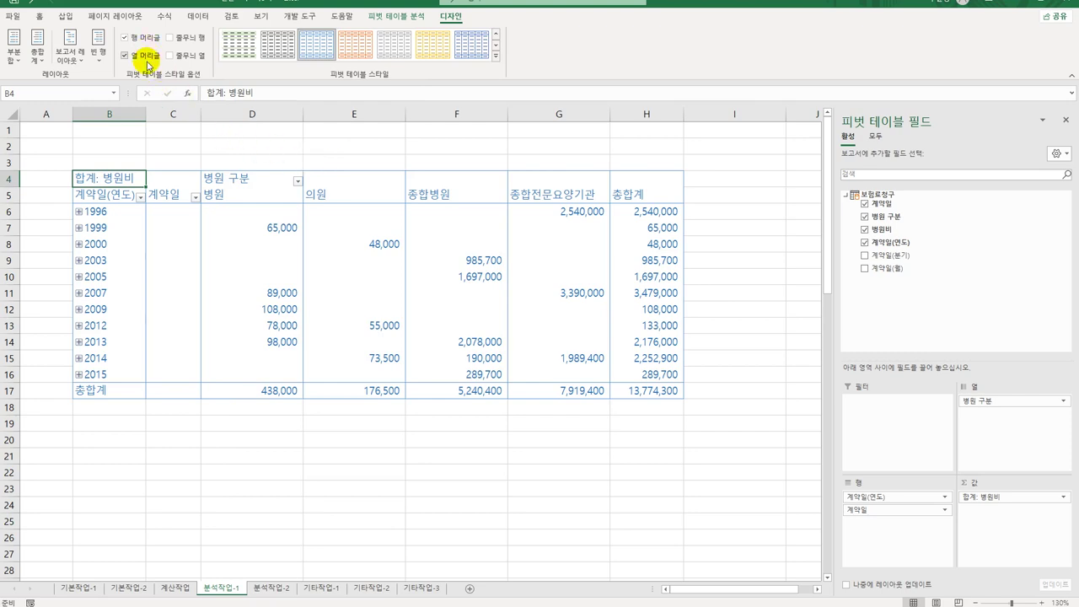
click(195, 38)
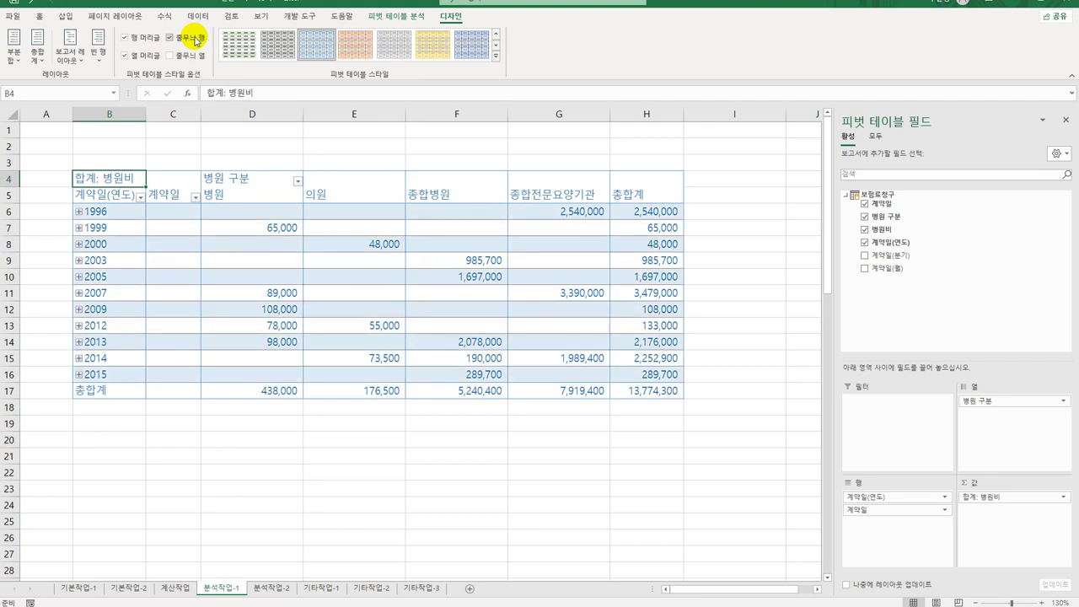
mouse_move(288, 233)
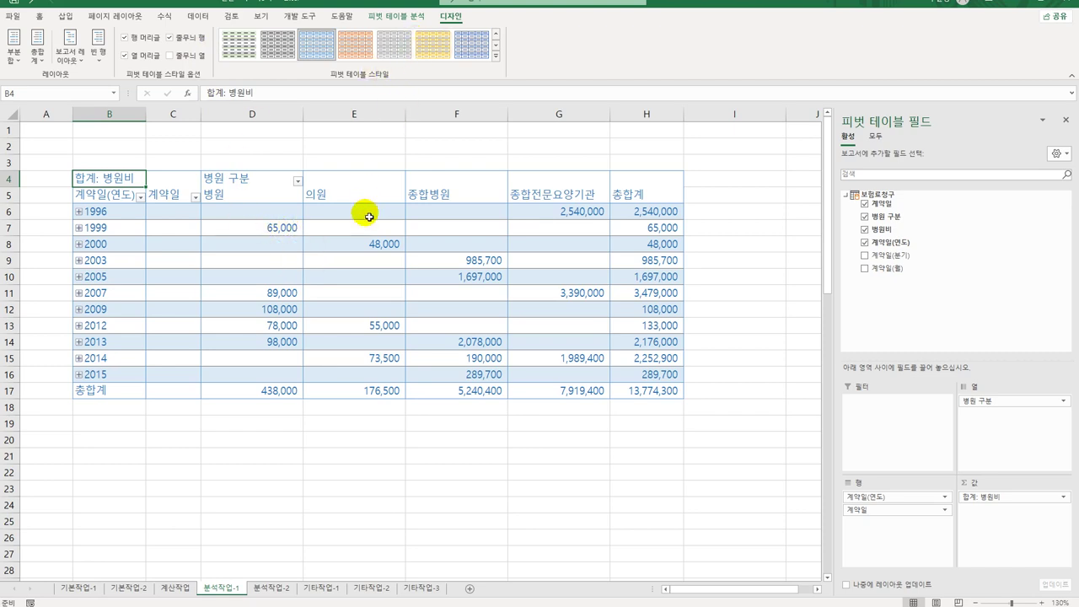
Step: Set the pivot table options to merge and centre cells with labels and show * in empty cells
click(397, 15)
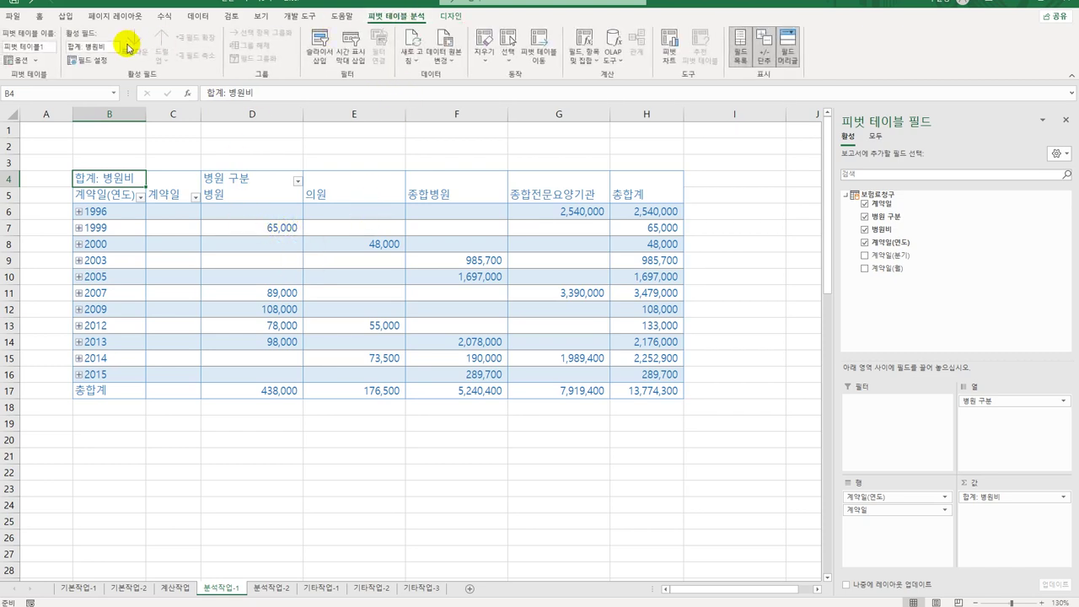
click(25, 61)
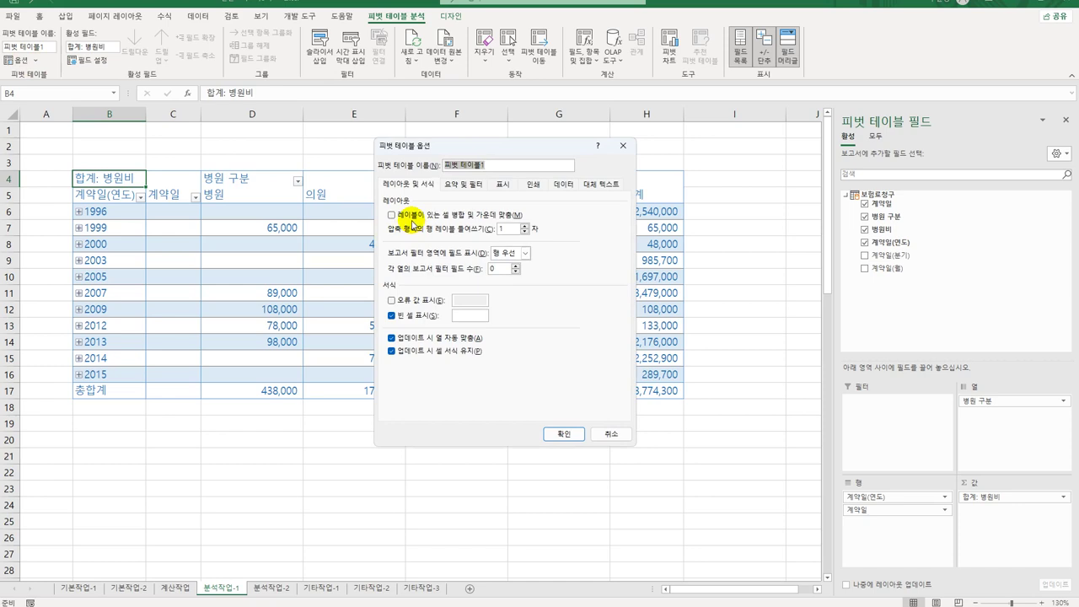
click(404, 214)
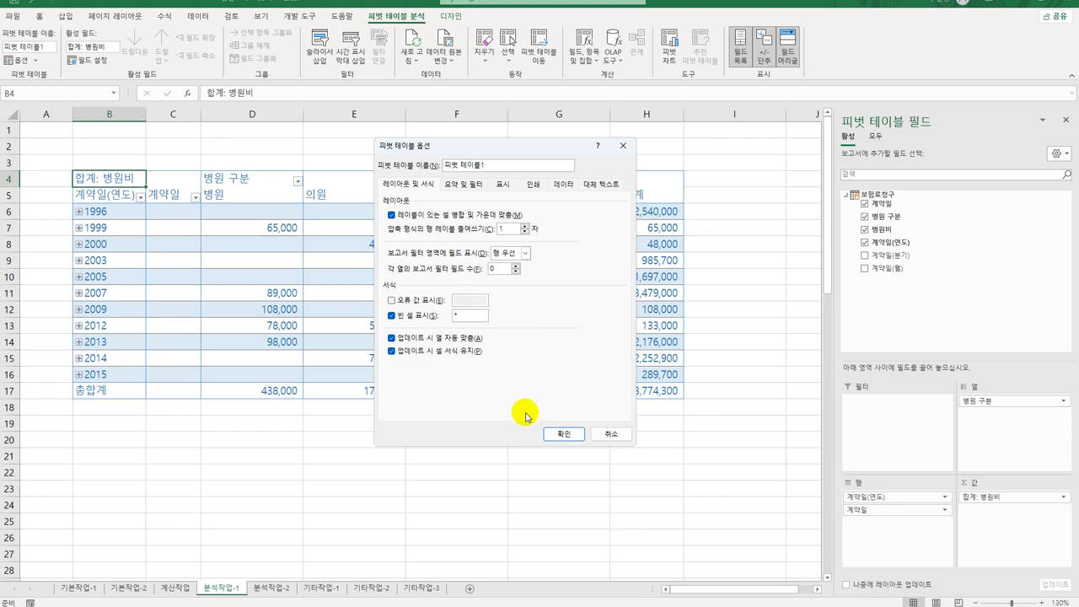
click(571, 435)
click(703, 455)
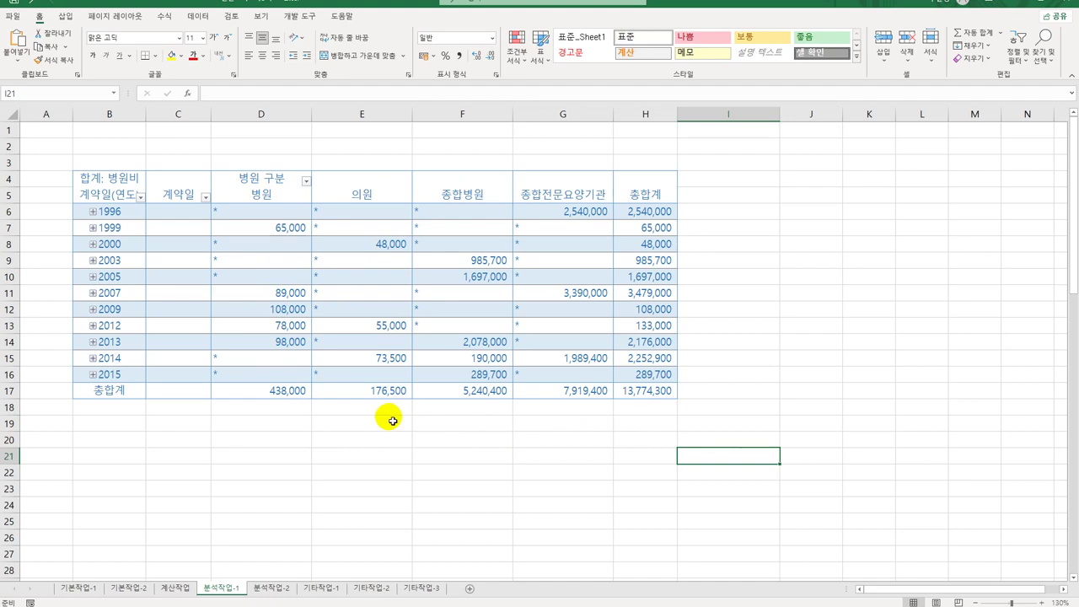
Step: On sheet 분석작업-2, remove duplicate rows from [표1] using only the 관계 column as the criterion
click(272, 588)
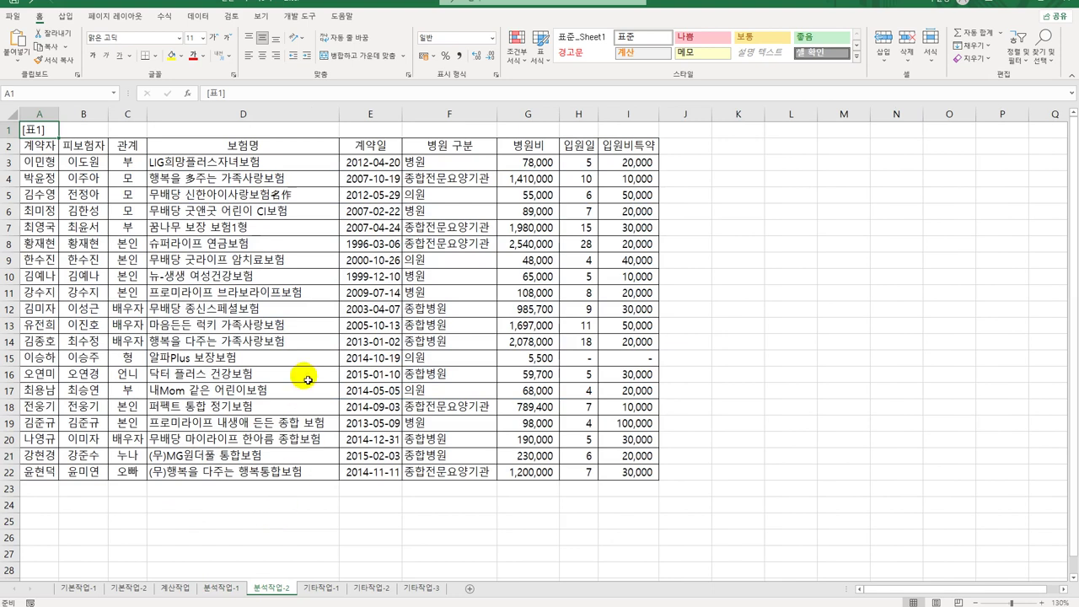
click(275, 179)
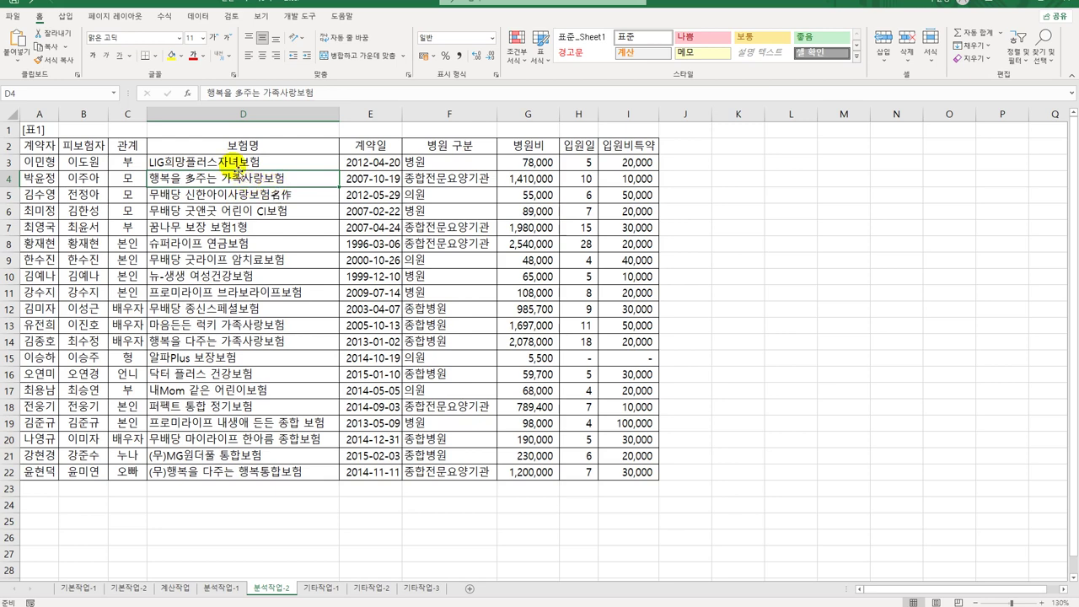
click(195, 16)
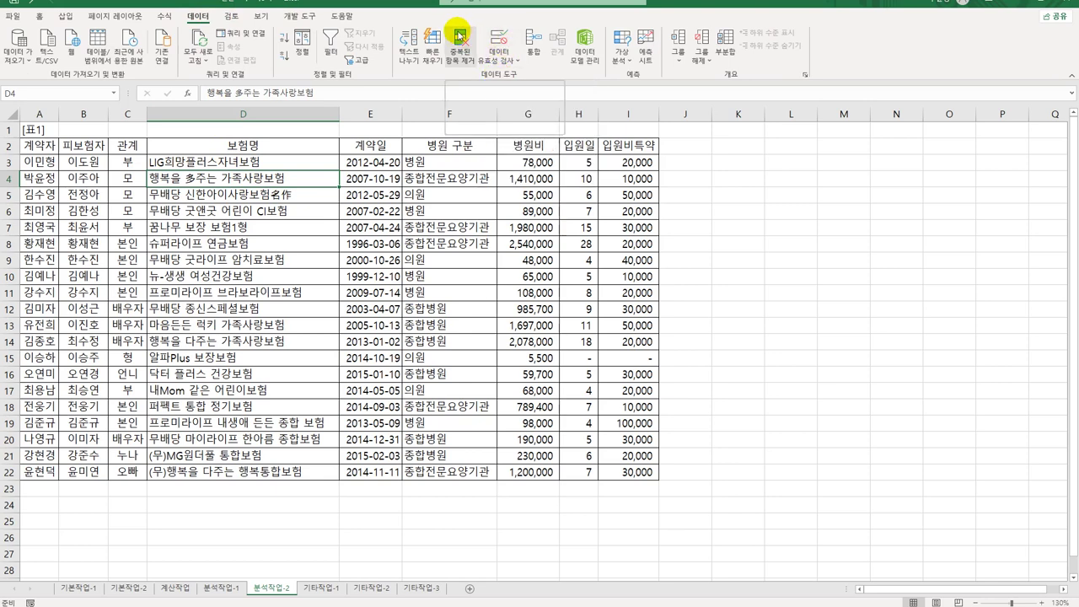
click(460, 36)
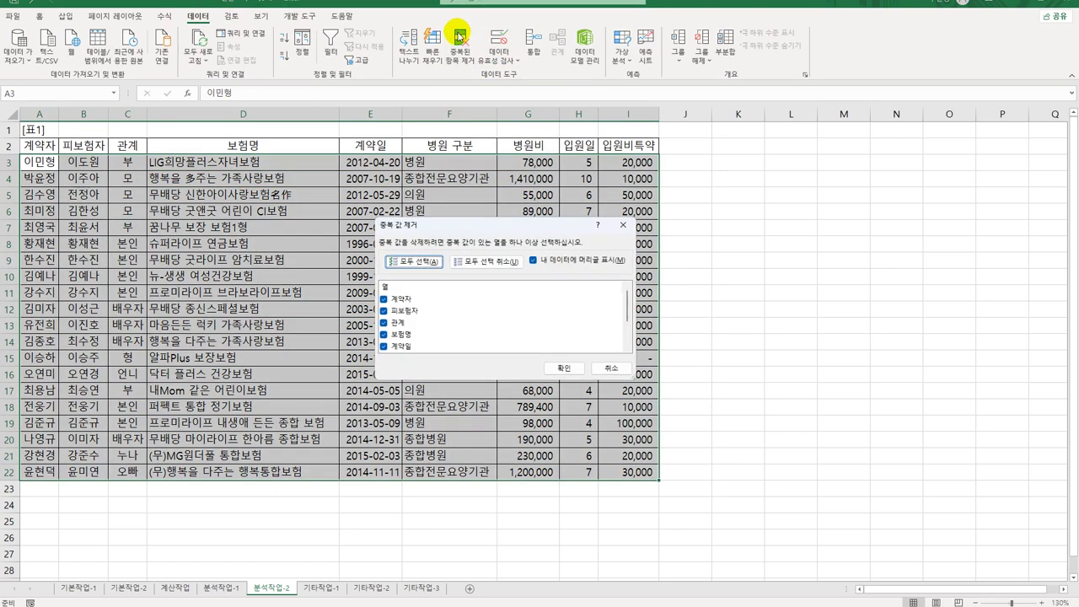
click(496, 264)
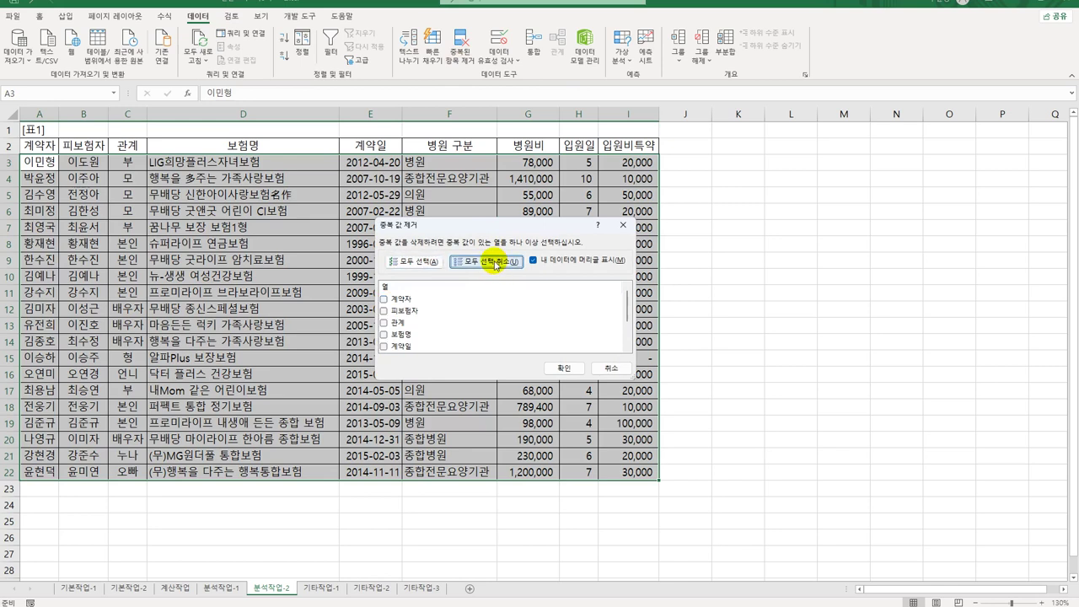
click(385, 323)
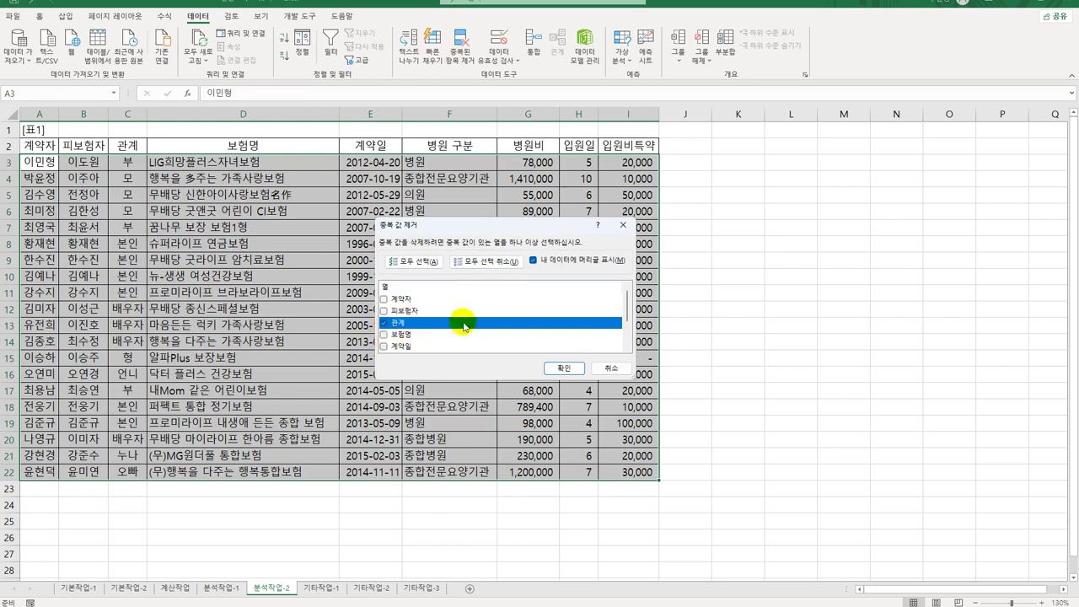
scroll(505, 320, down, 2)
scroll(389, 313, up, 2)
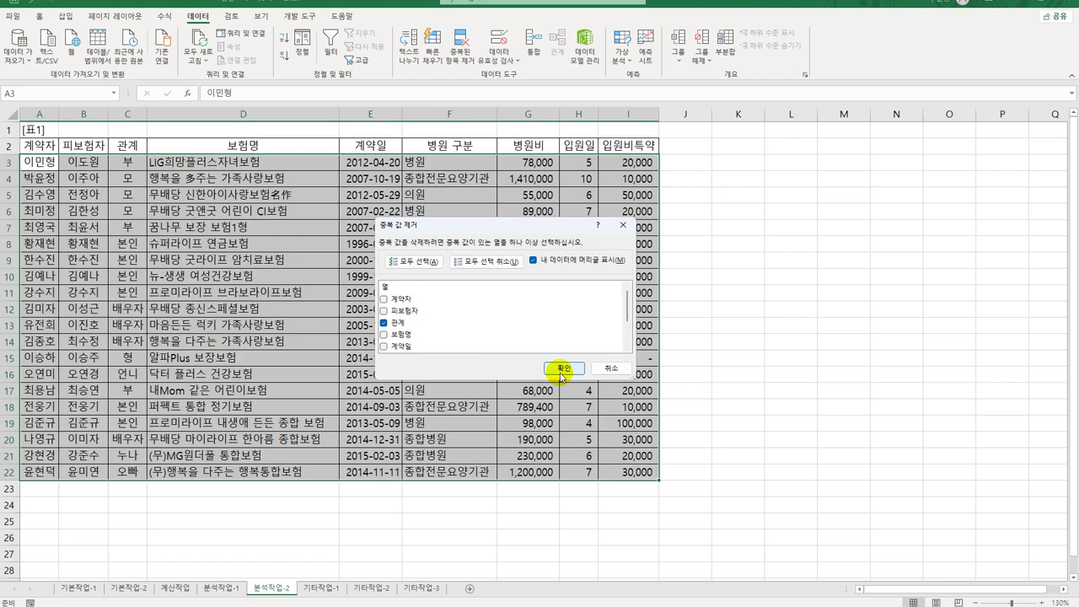
click(561, 371)
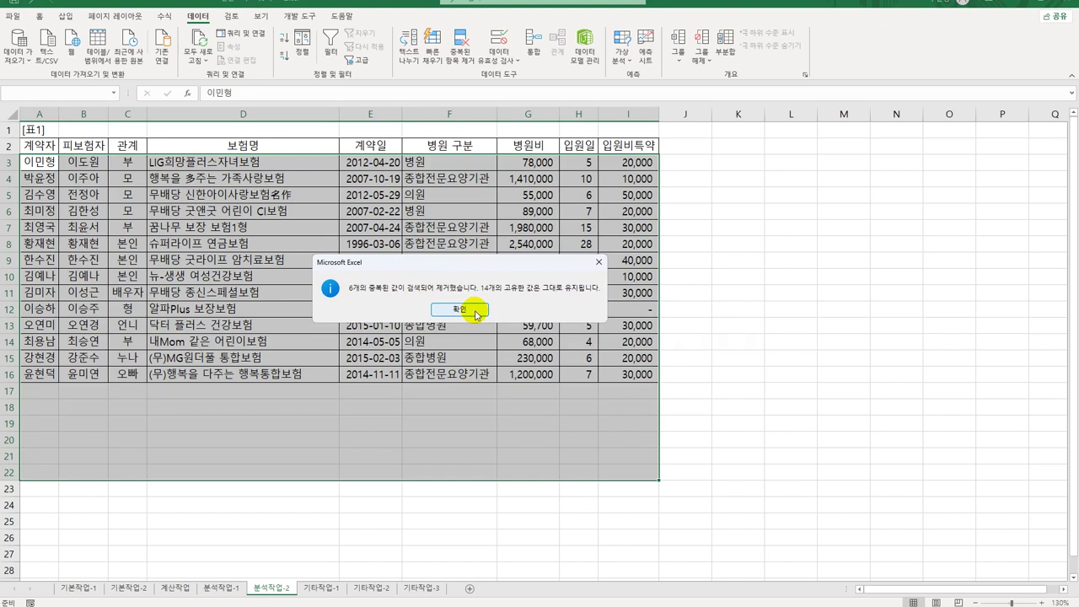
click(460, 309)
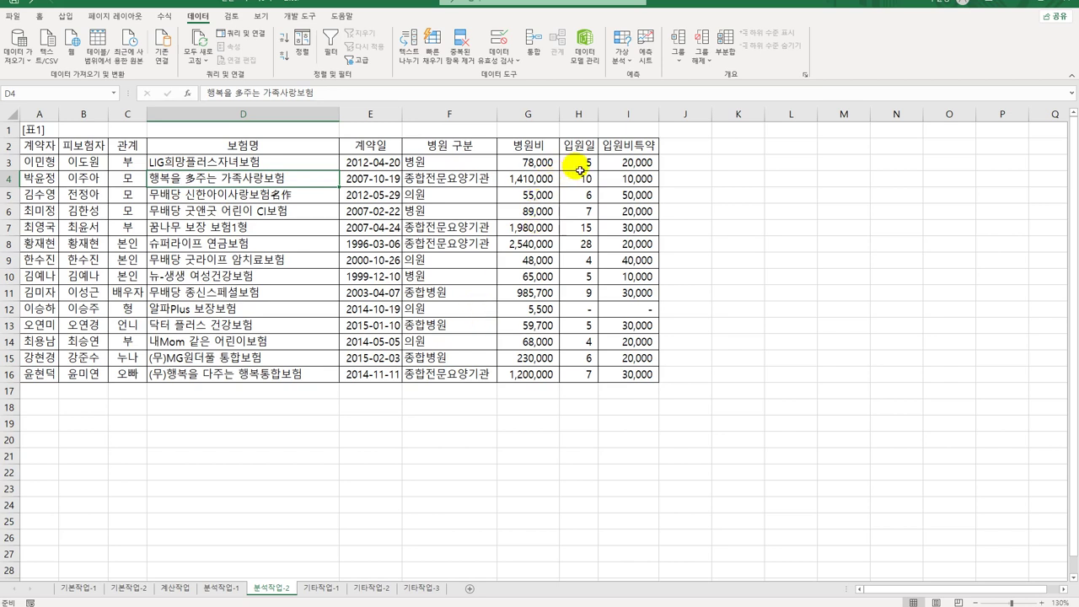
Step: Highlight duplicate values in the 입원일 cells H3:H16 with the format 진한 노랑 텍스트가 있는 노랑 채우기
drag(587, 166, 587, 376)
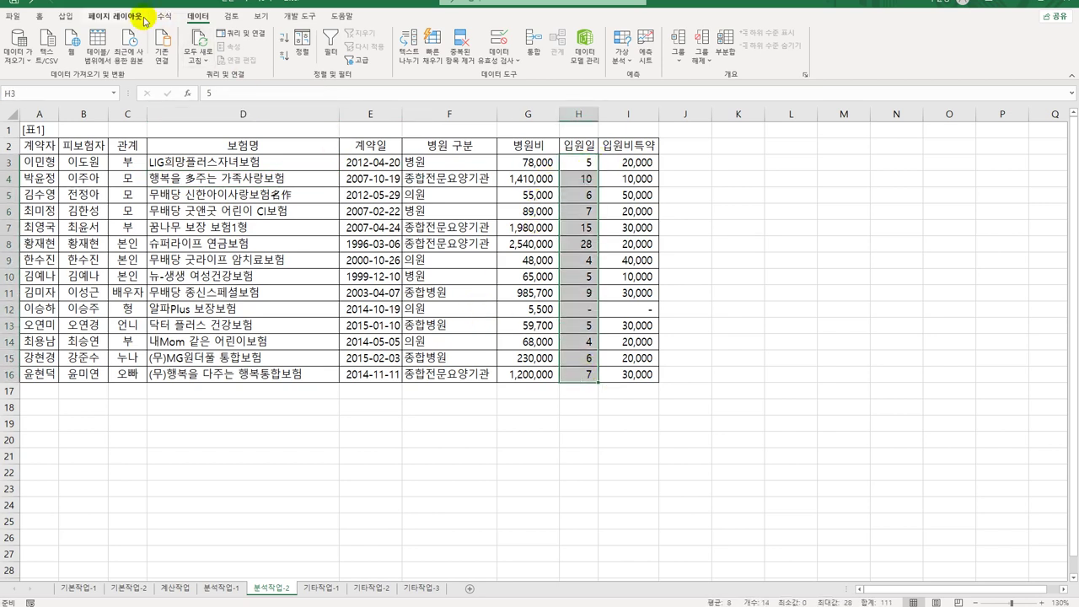
click(39, 15)
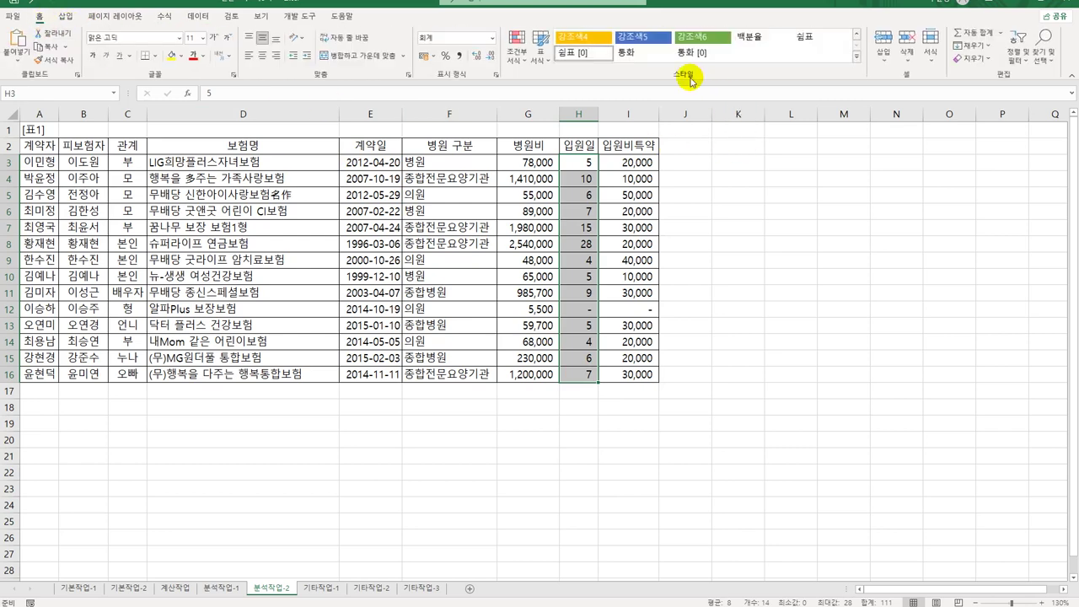
click(511, 52)
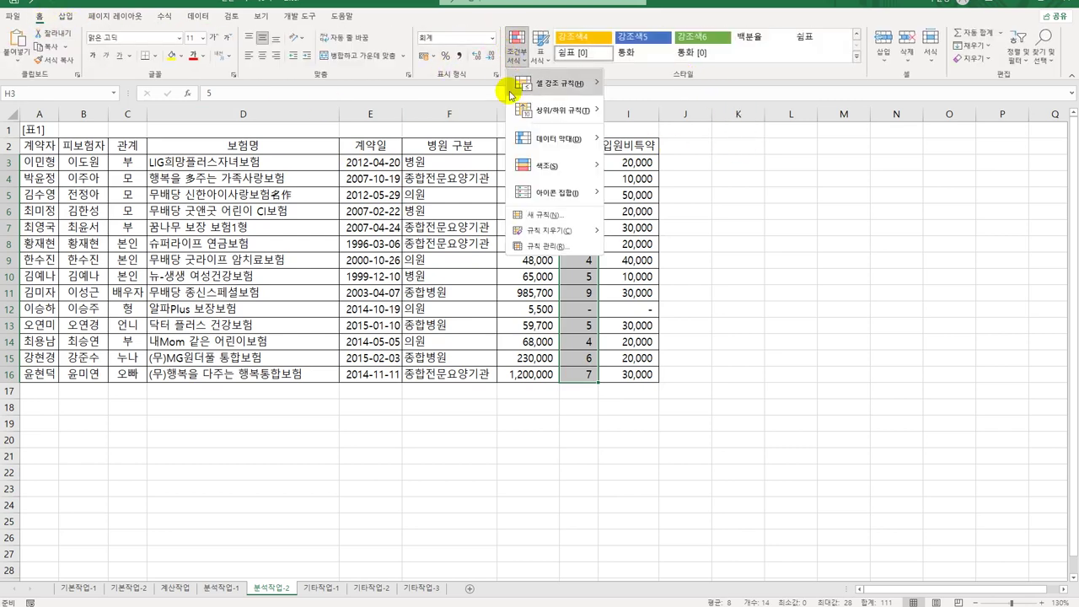
mouse_move(542, 91)
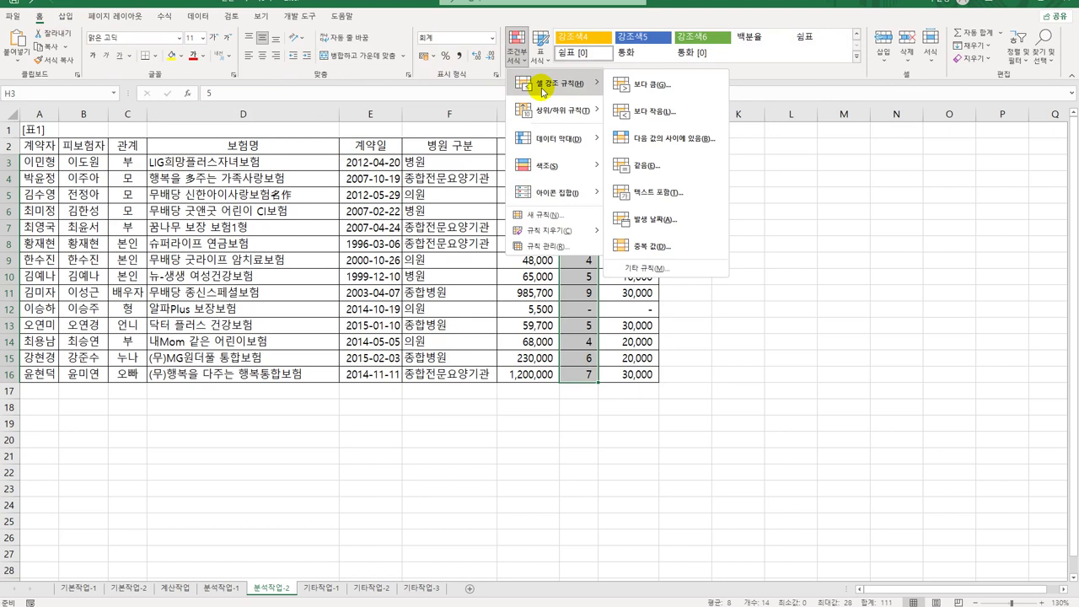
click(656, 252)
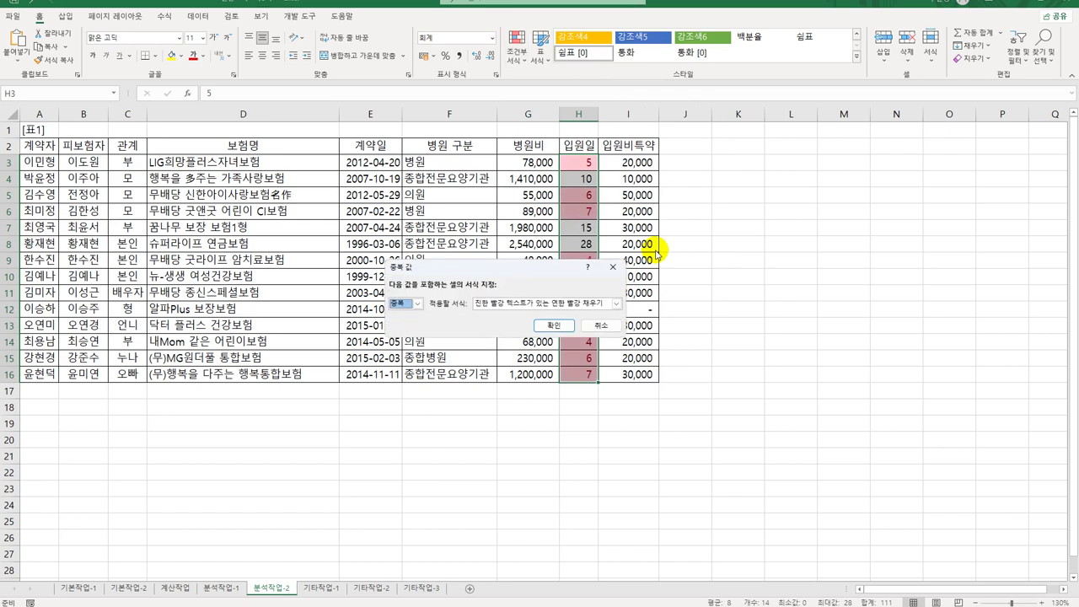
click(616, 303)
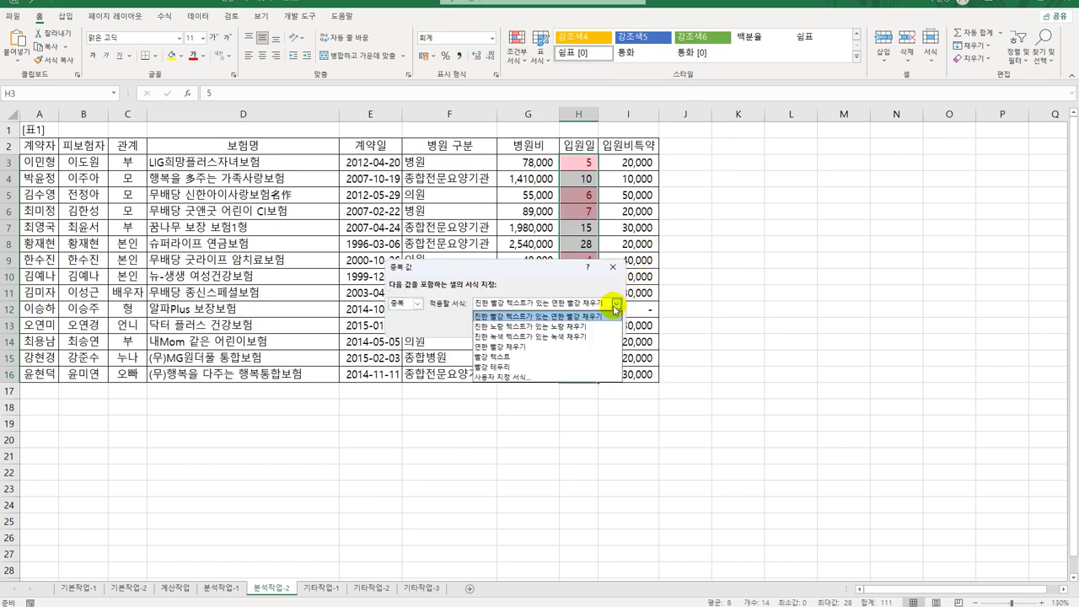
click(601, 326)
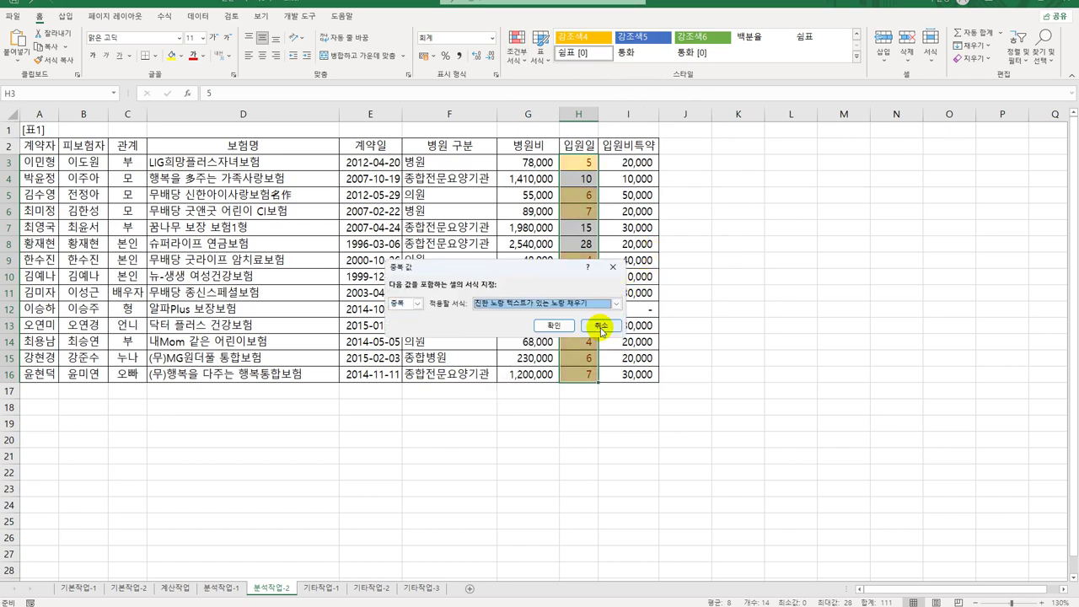
click(556, 326)
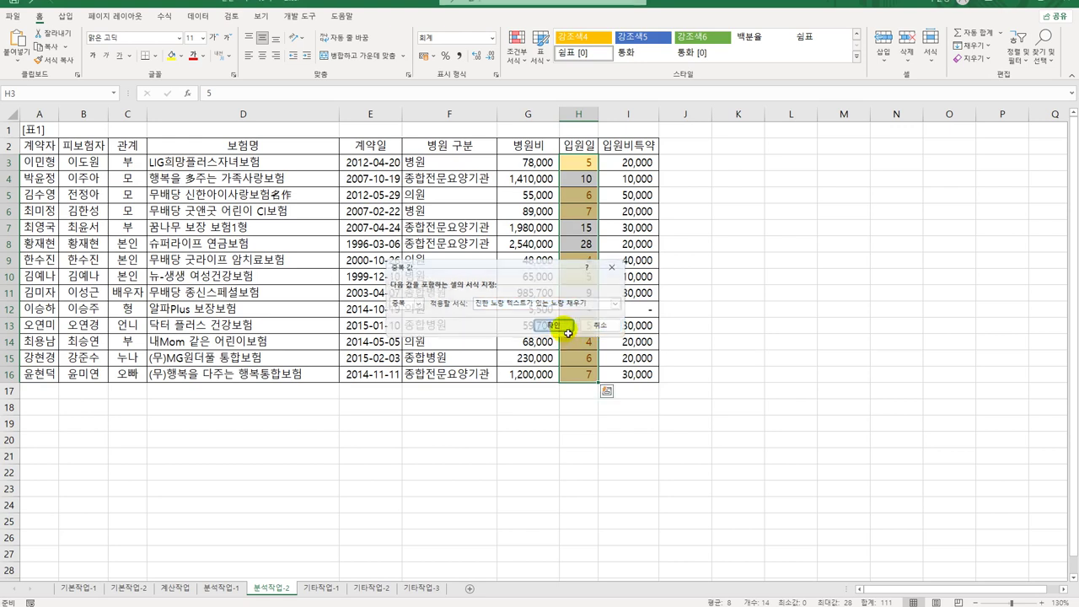
Step: Add filters to [표1] and filter the 입원일 column by the yellow cell colour
click(514, 153)
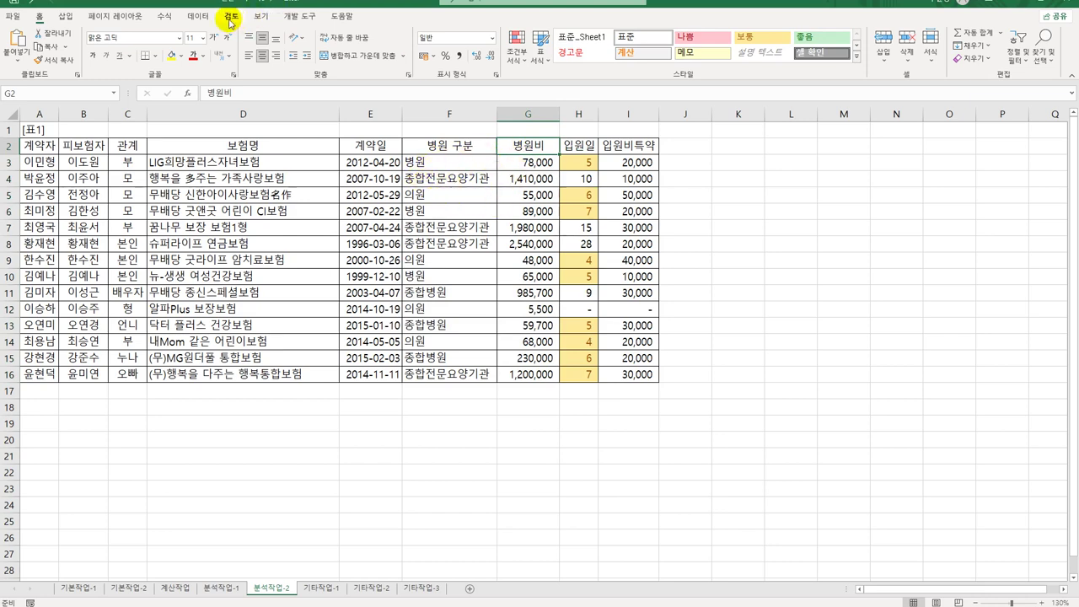
click(198, 16)
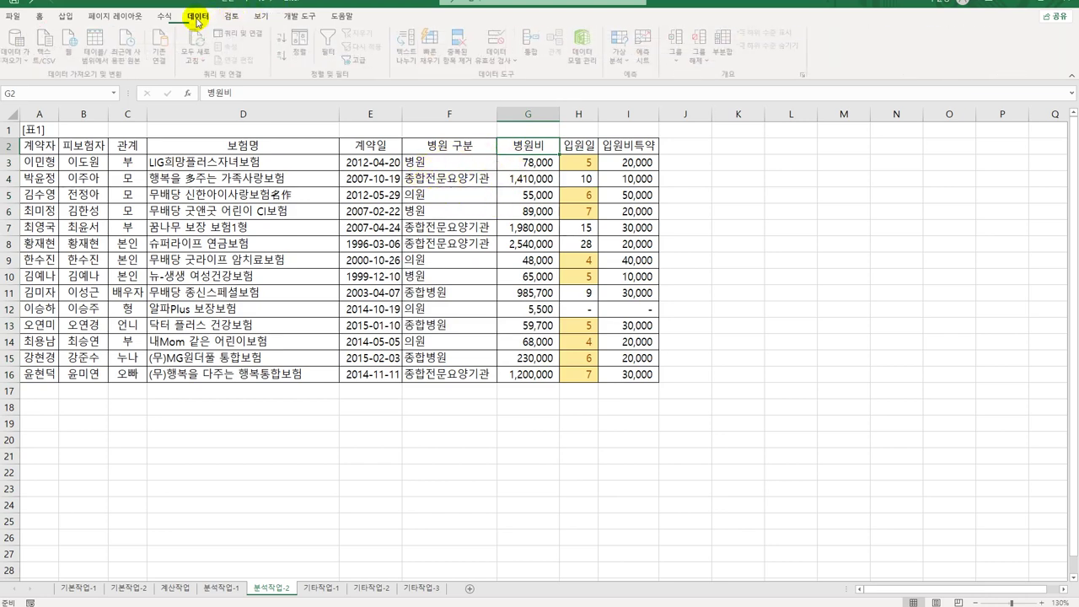
click(330, 50)
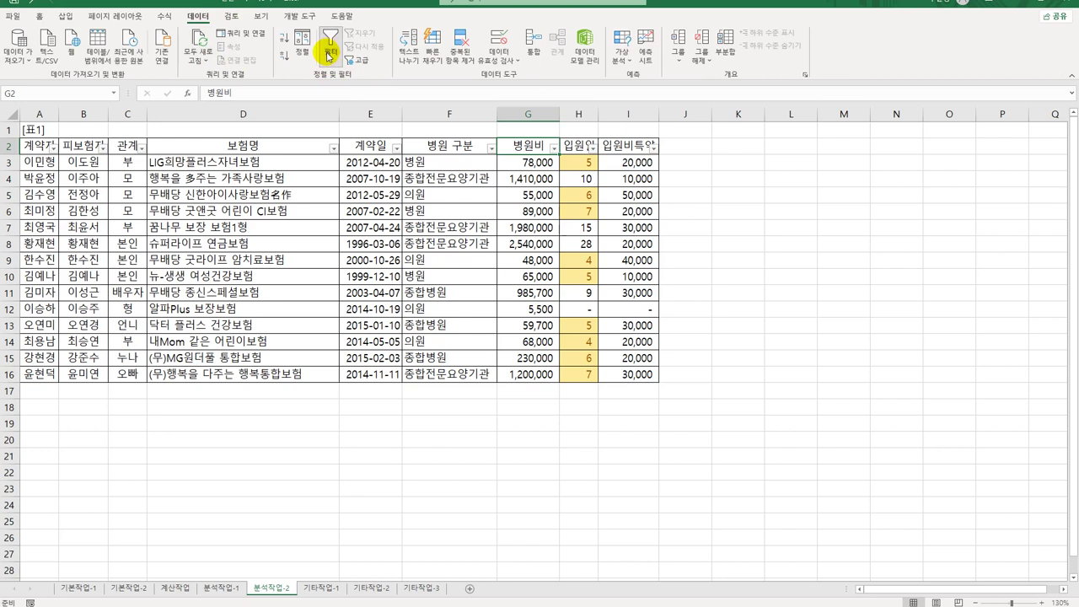
click(577, 146)
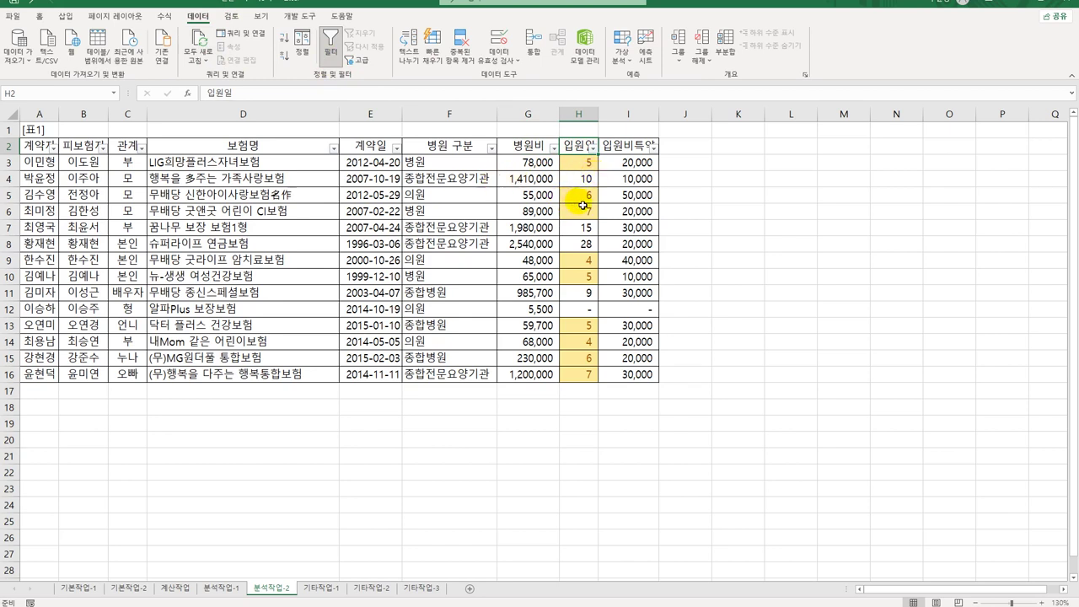
click(594, 149)
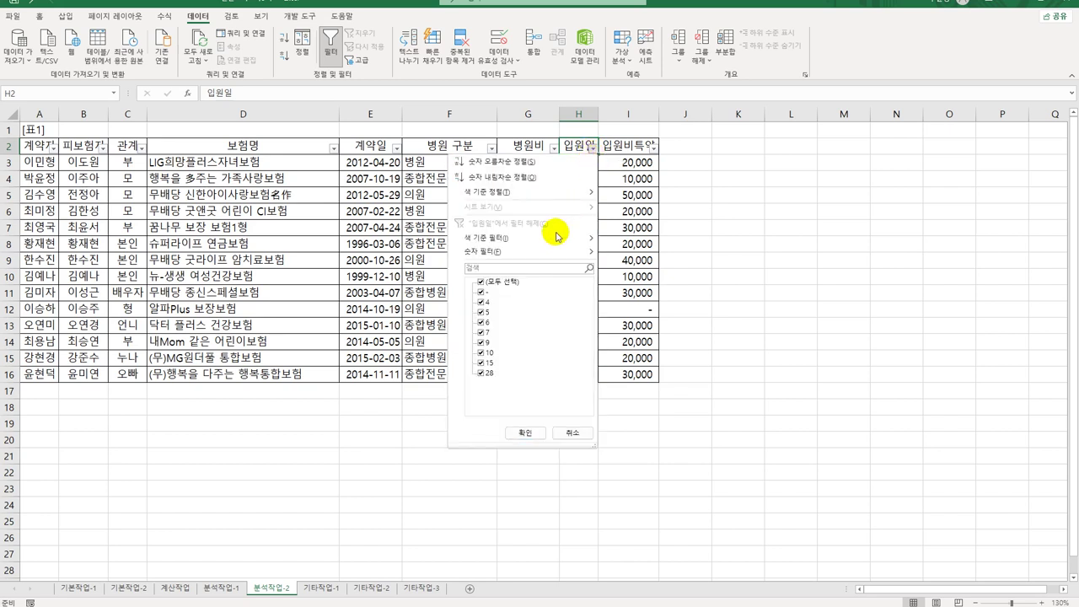
mouse_move(547, 245)
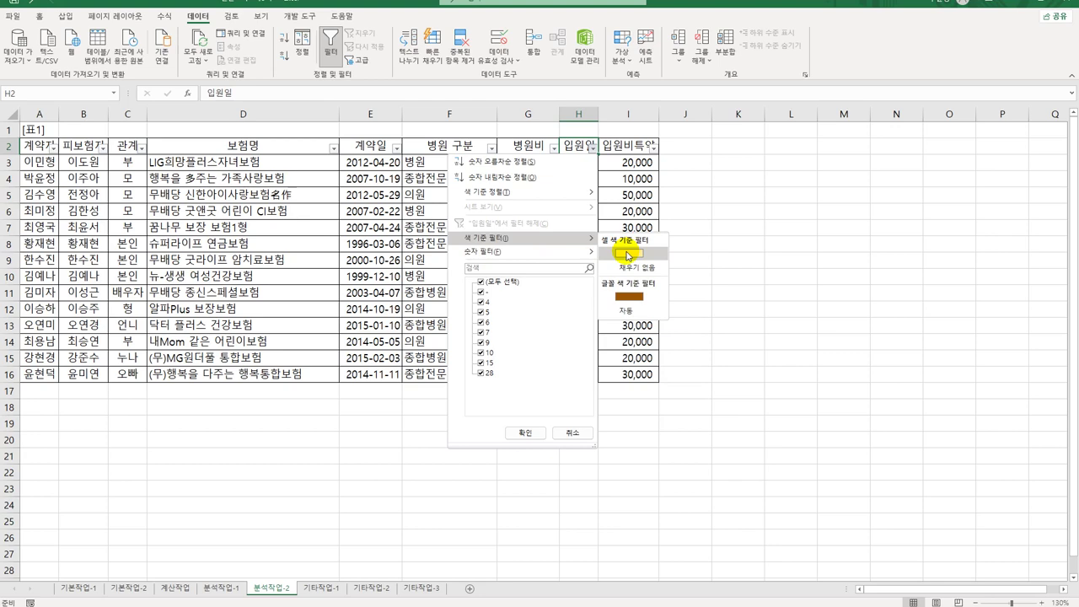
click(628, 256)
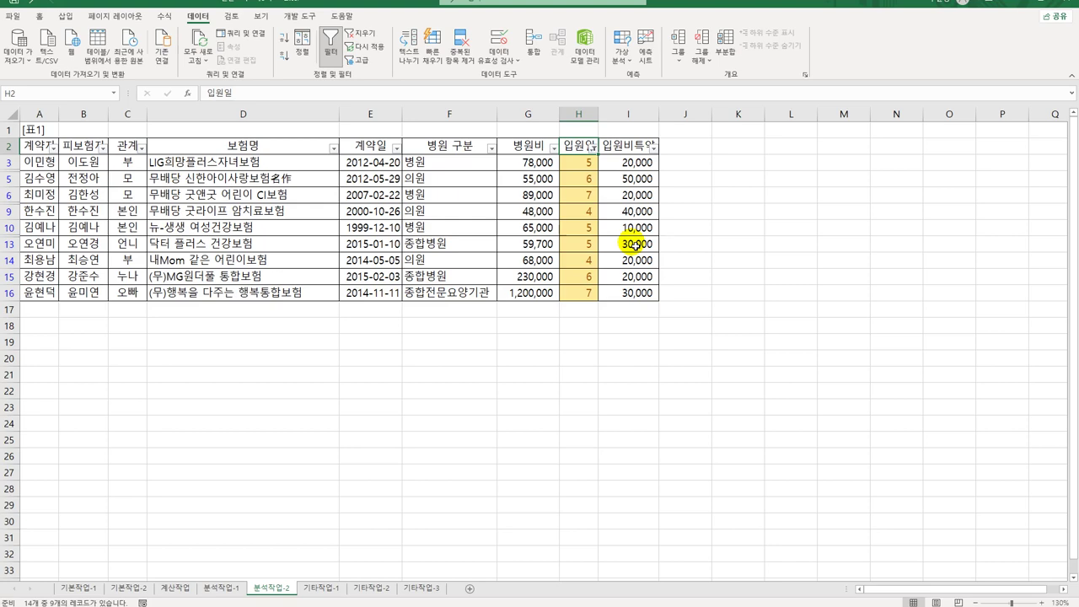
Step: On sheet 기타작업-1, change the chart to a stacked column chart (누적 세로 막대형)
click(322, 588)
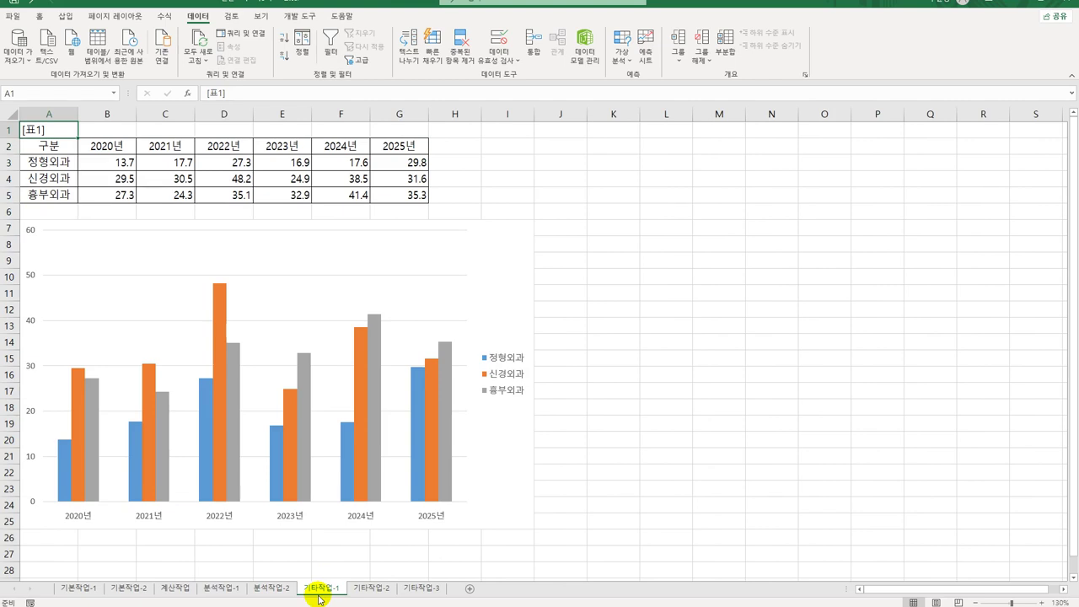
right_click(359, 264)
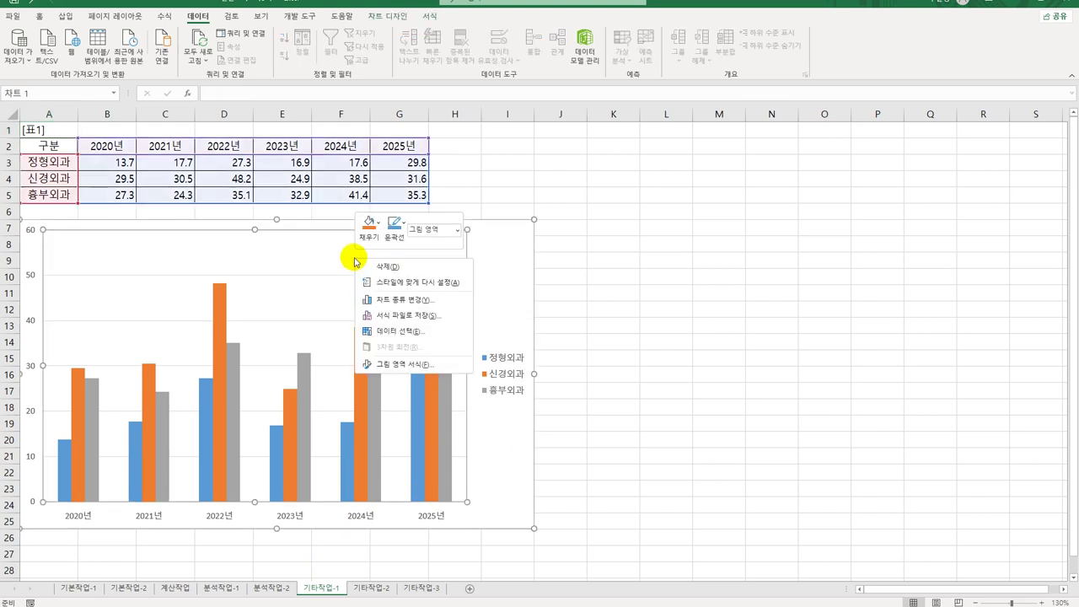
click(417, 314)
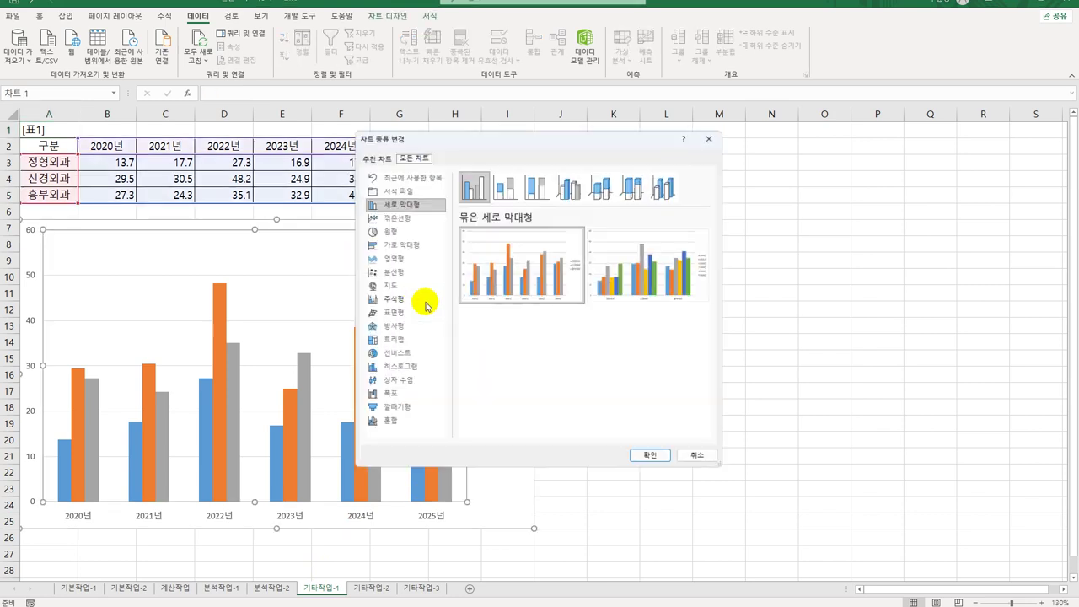
click(503, 192)
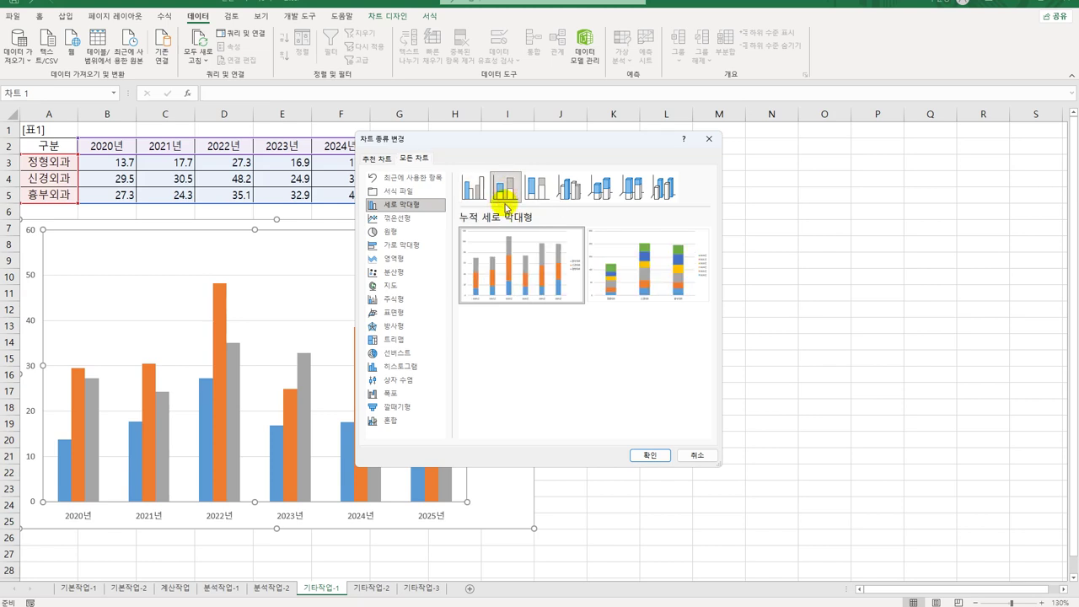
click(651, 455)
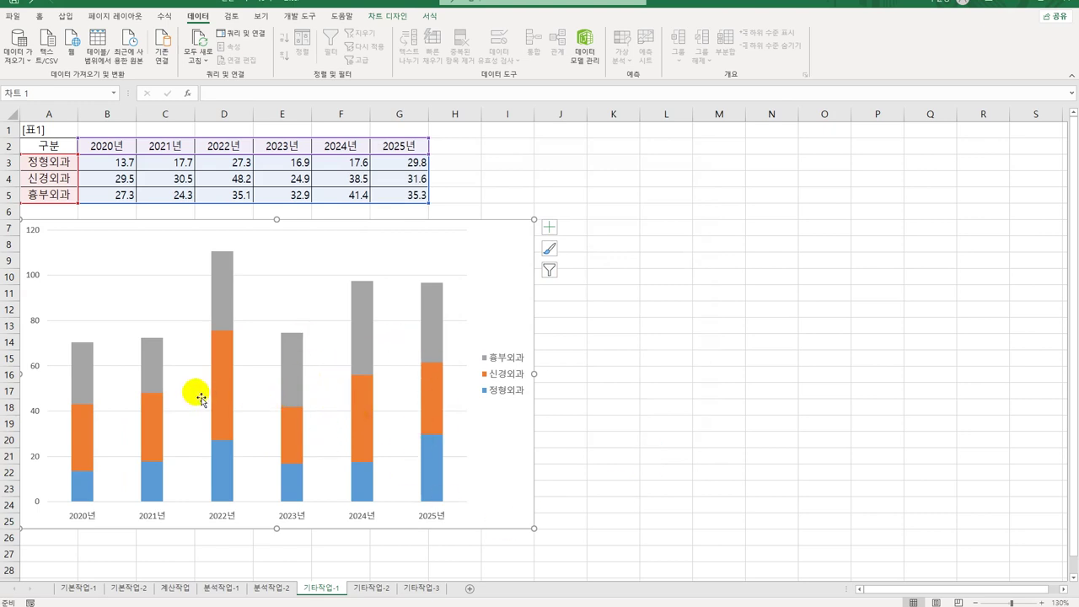
Step: Change the 신경외과 series to a line with markers (표식이 있는 꺾은선형) plotted on the secondary axis
right_click(220, 354)
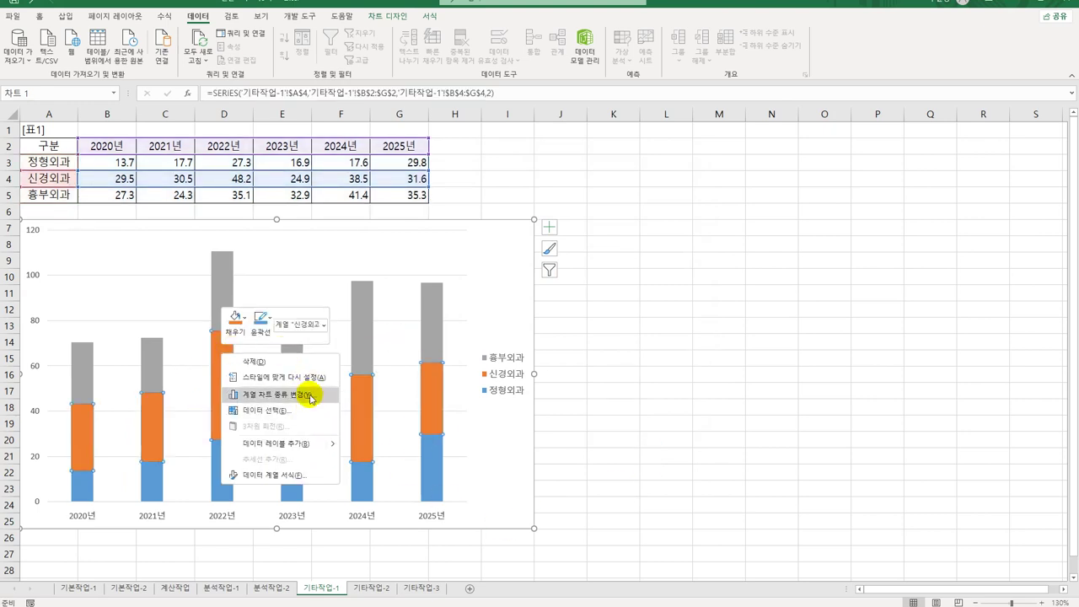
click(311, 397)
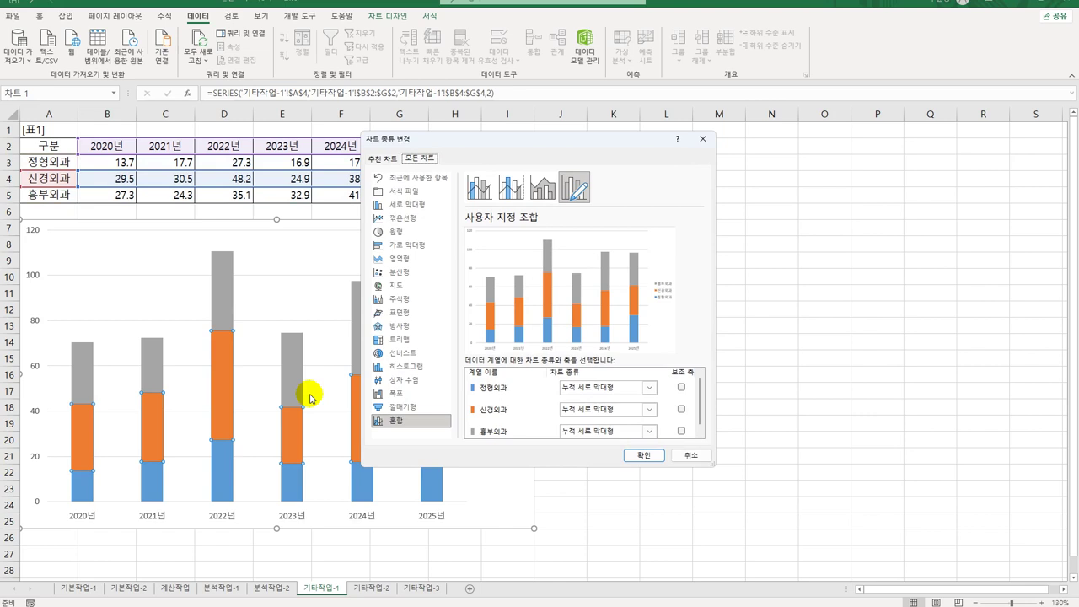
click(646, 410)
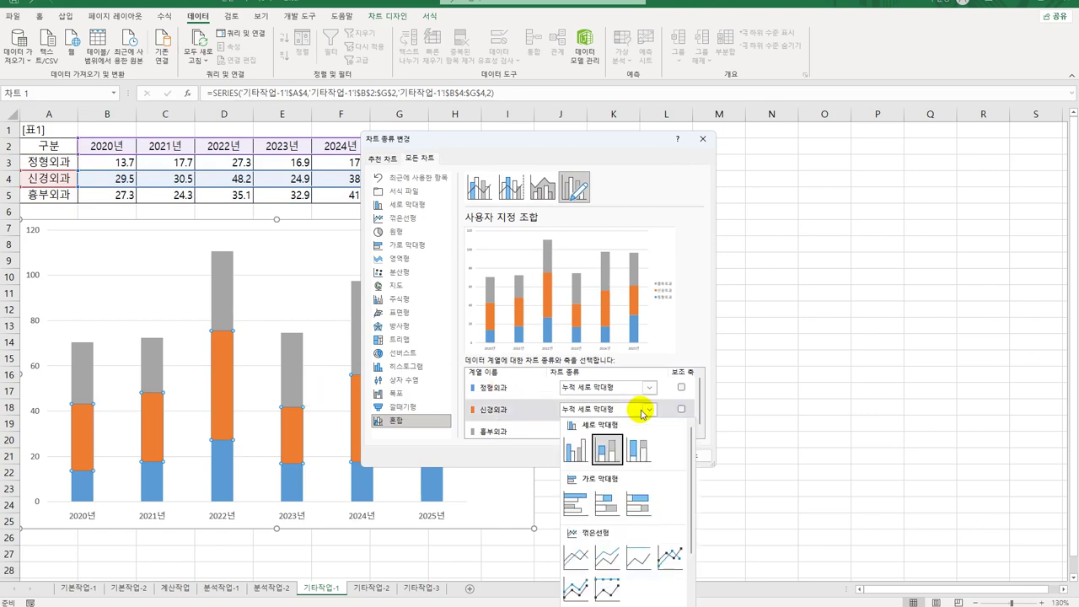
click(670, 558)
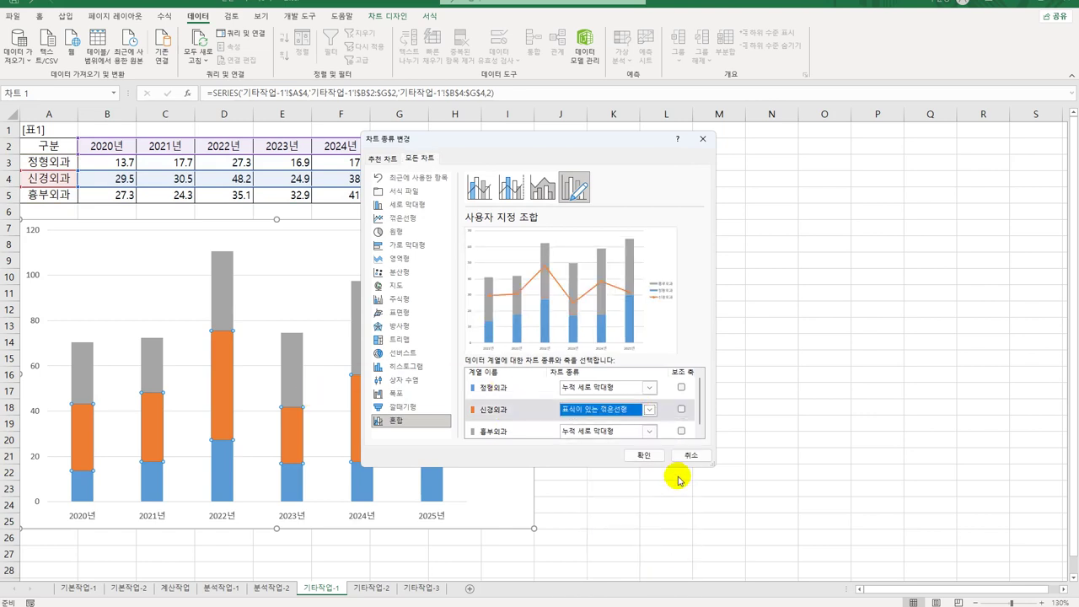
click(682, 410)
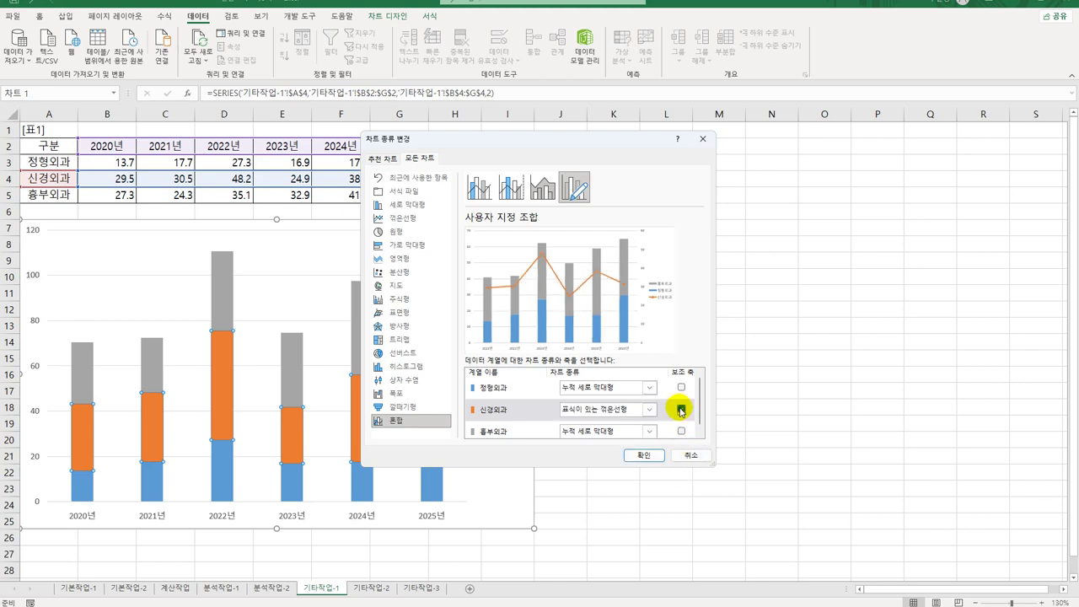
click(655, 457)
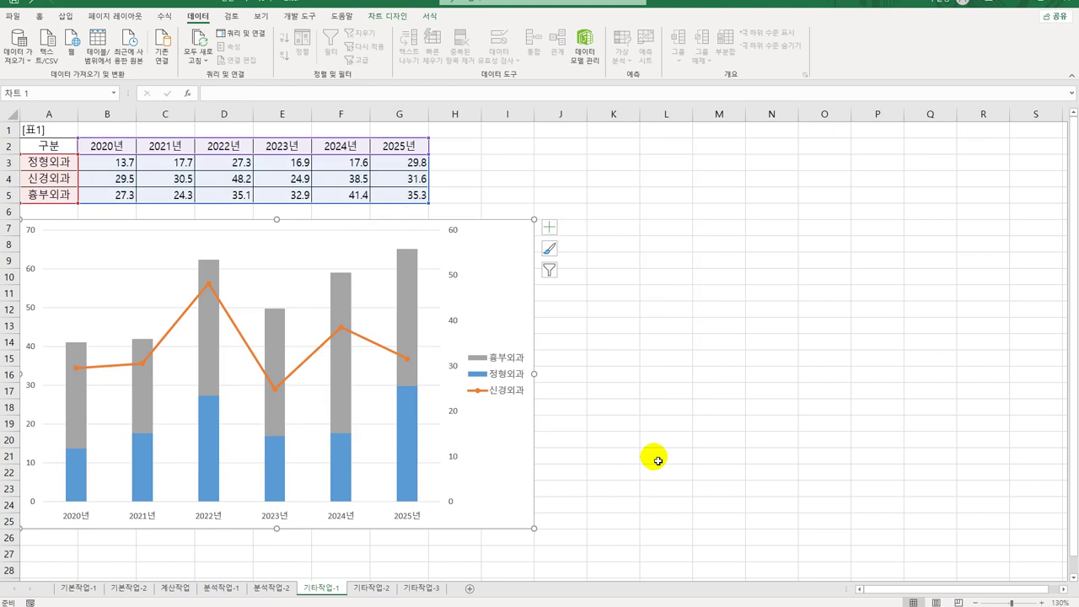
Step: Add a chart title to the chart and set its text to 진료과별 분석
click(549, 229)
click(619, 266)
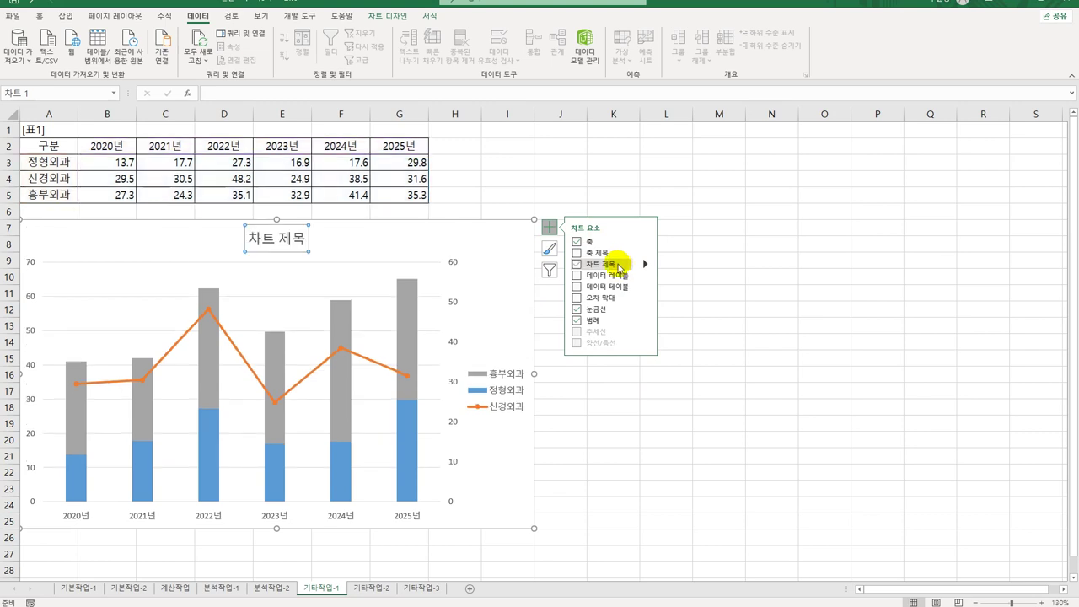
drag(246, 239, 318, 250)
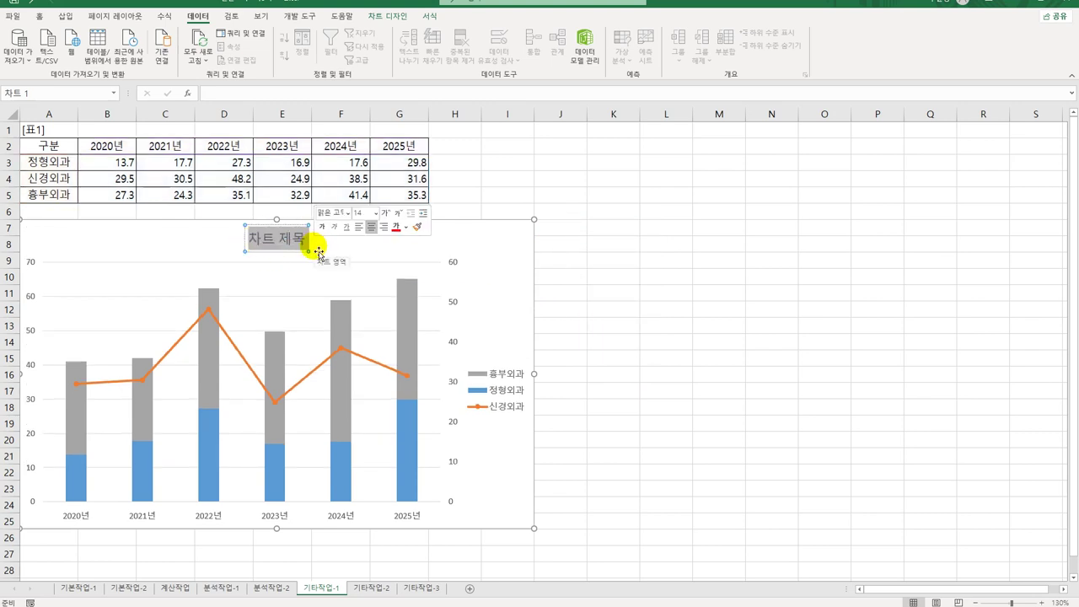
text(진)
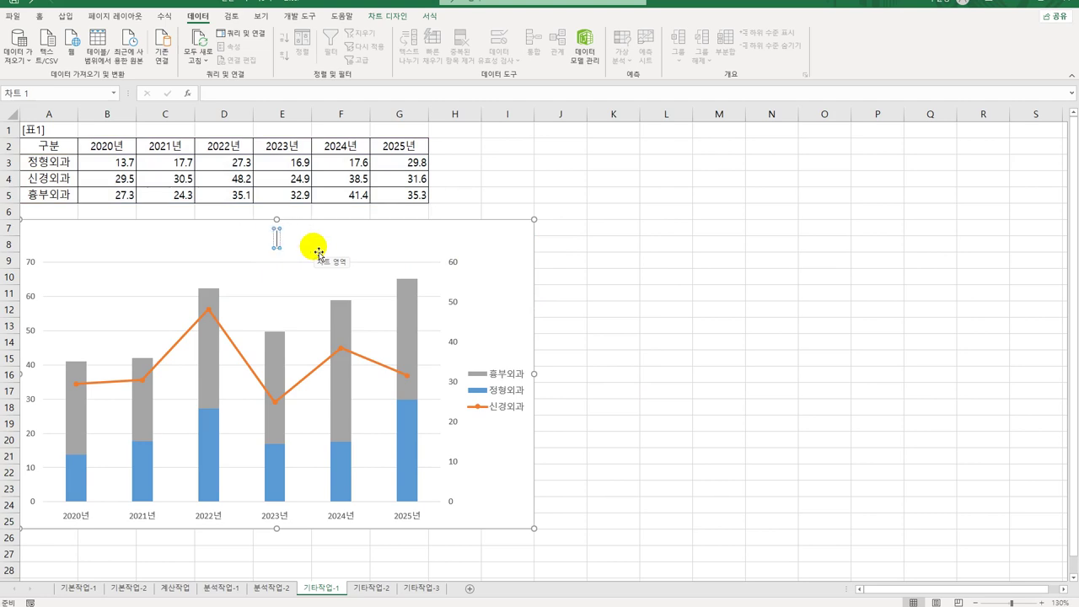
text(료과별 분스석)
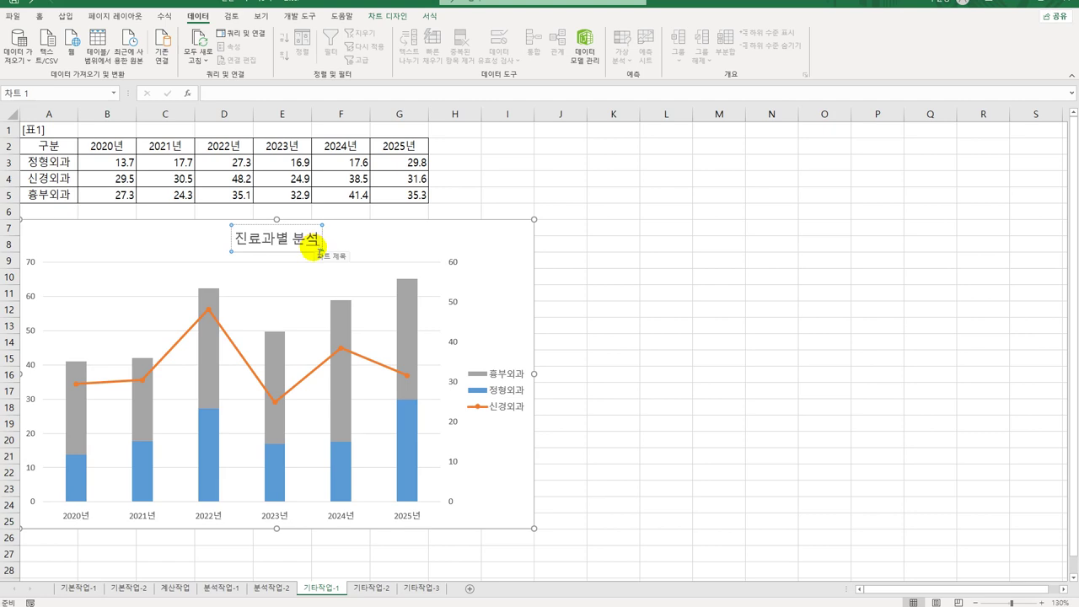
Step: Place the chart's legend above the plot area (위쪽)
click(510, 268)
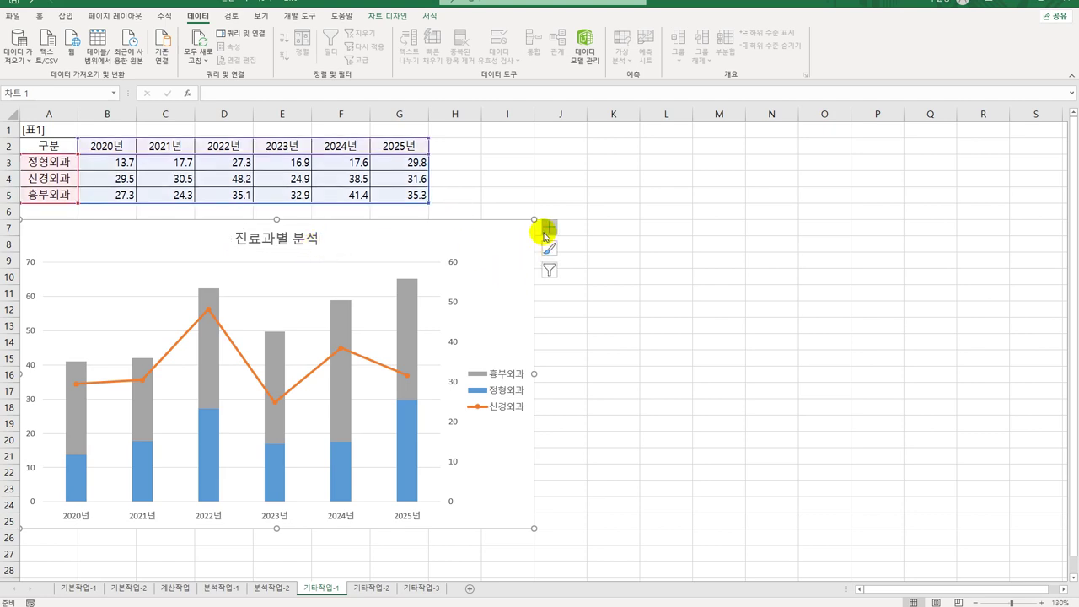
click(547, 231)
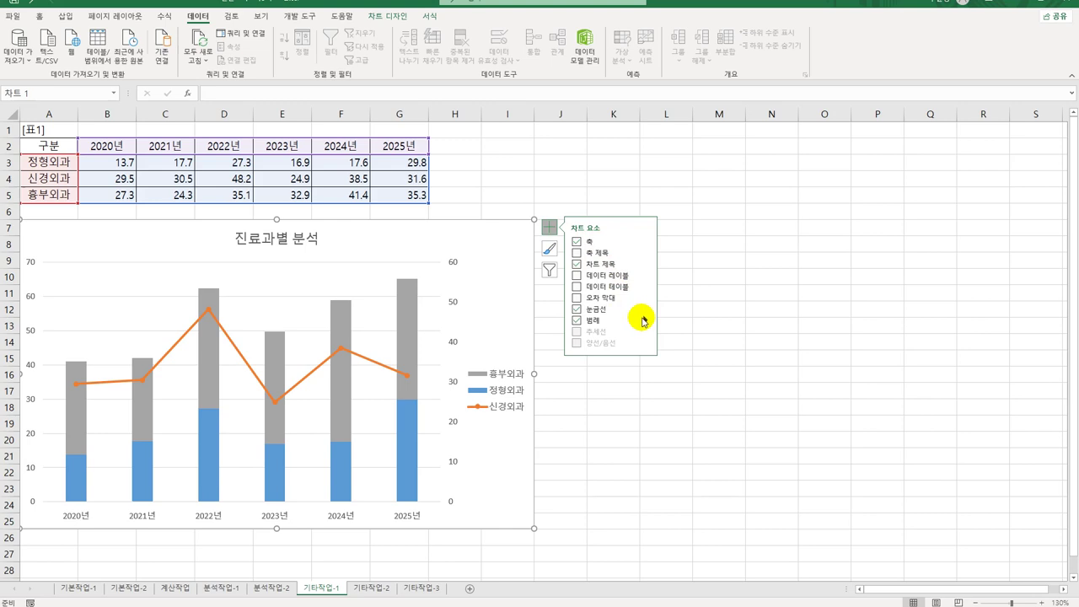
click(644, 321)
click(677, 338)
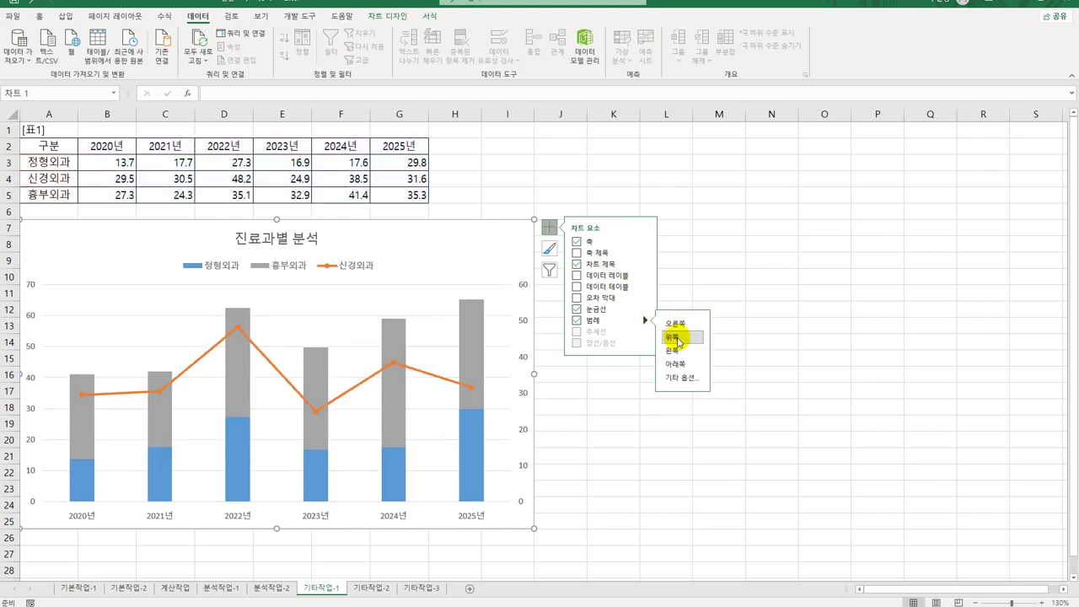
Step: Add data labels to the 흉부외과 series, positioned at the inside end (안쪽 끝에)
click(240, 314)
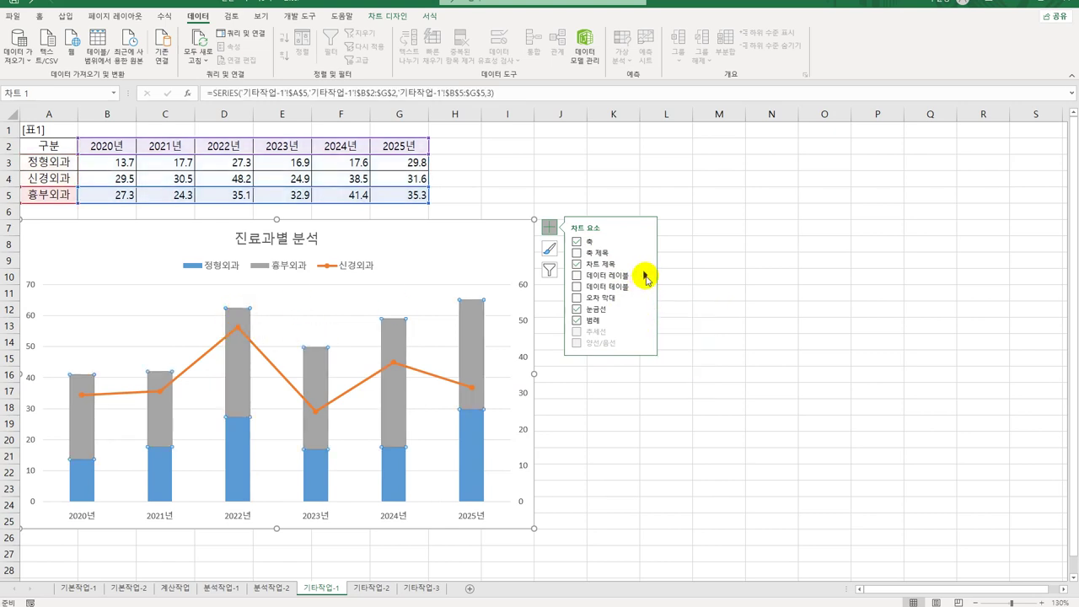
click(646, 276)
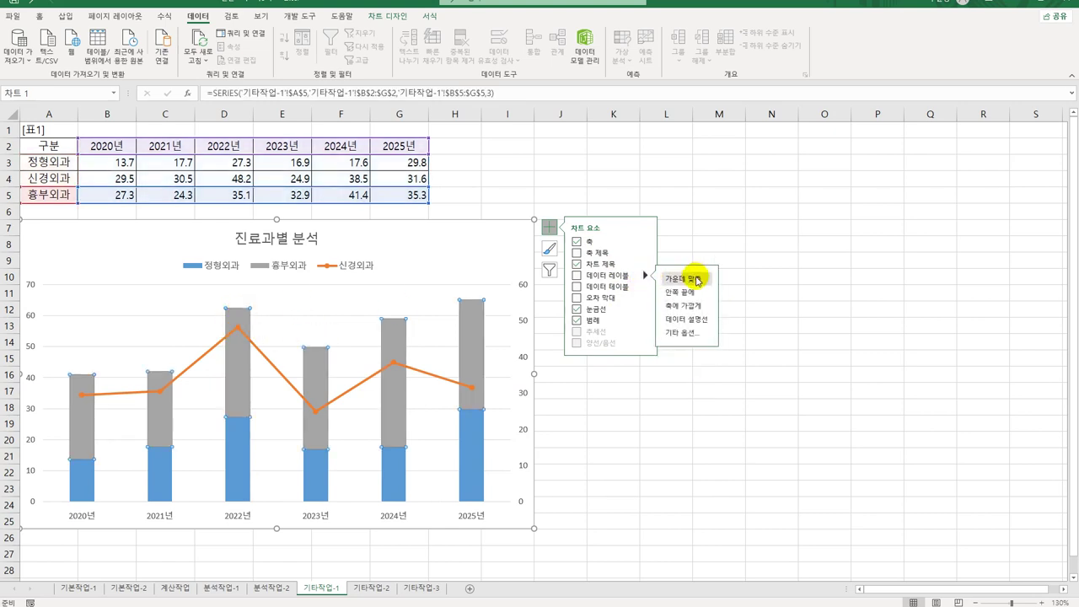
click(700, 292)
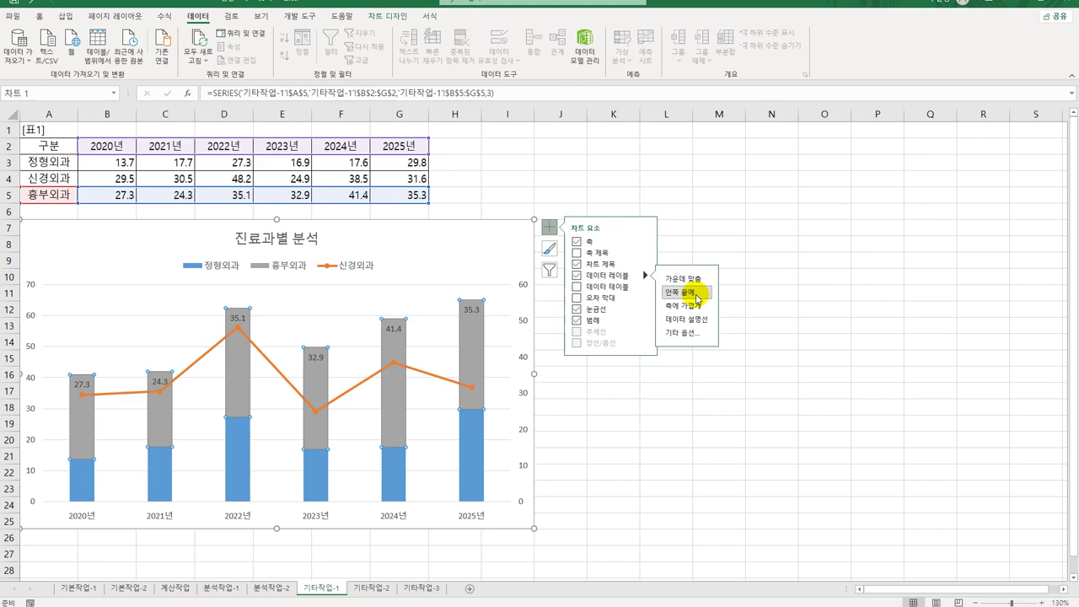
Step: Set the secondary vertical axis to a minimum of 10, a maximum of 60 and a major unit of 10
click(523, 283)
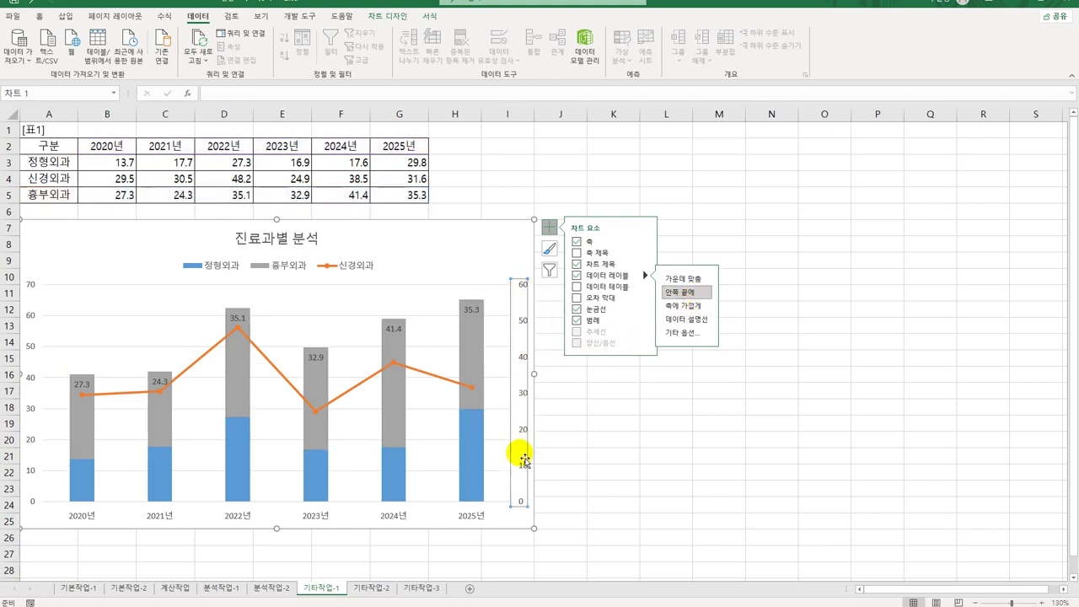
right_click(523, 289)
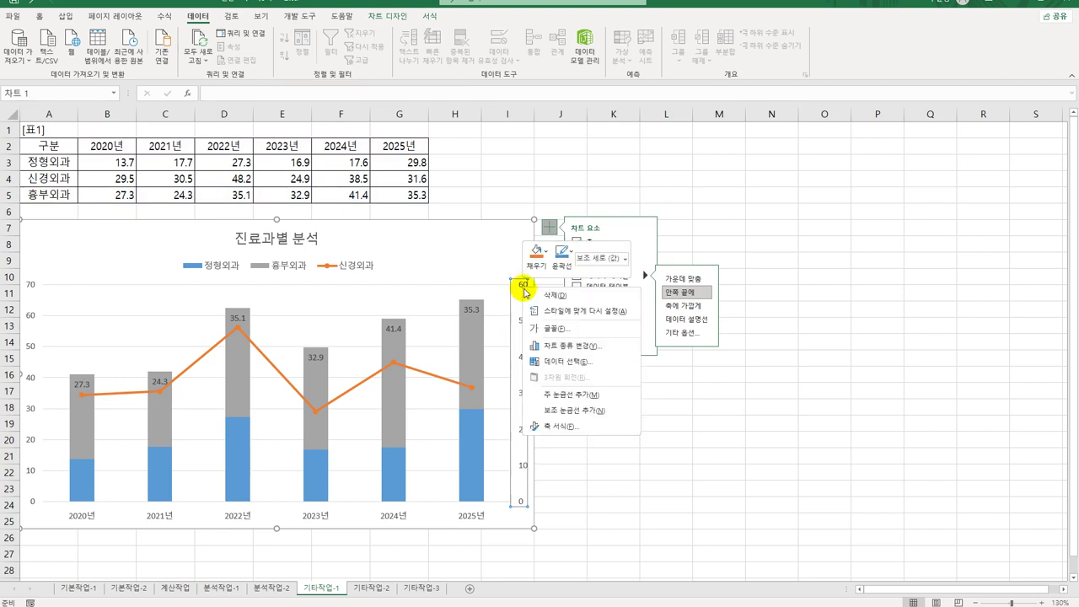
click(563, 428)
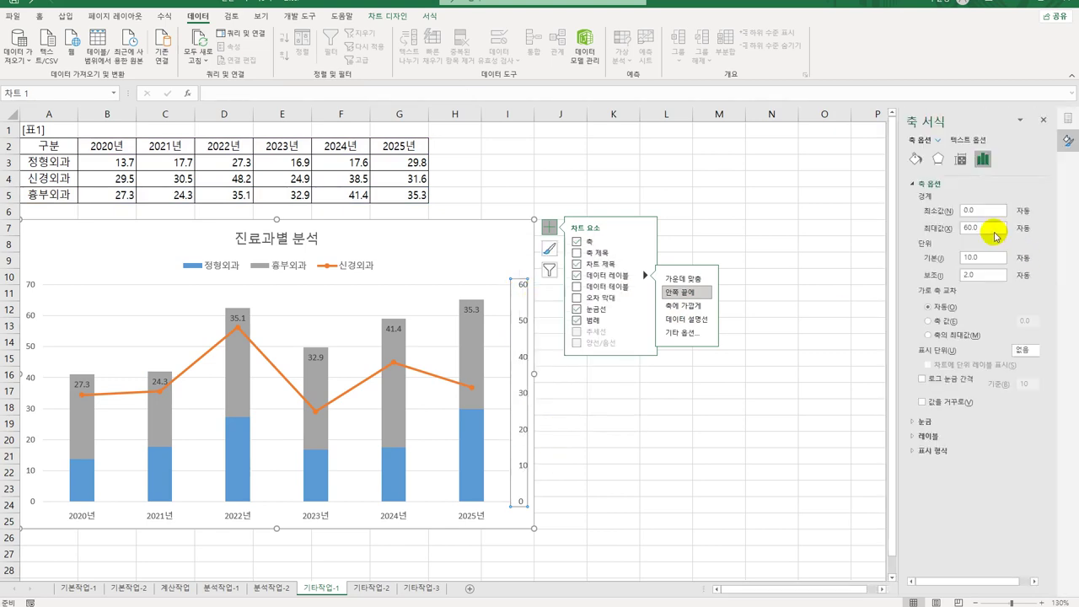
drag(996, 215, 925, 204)
text(10)
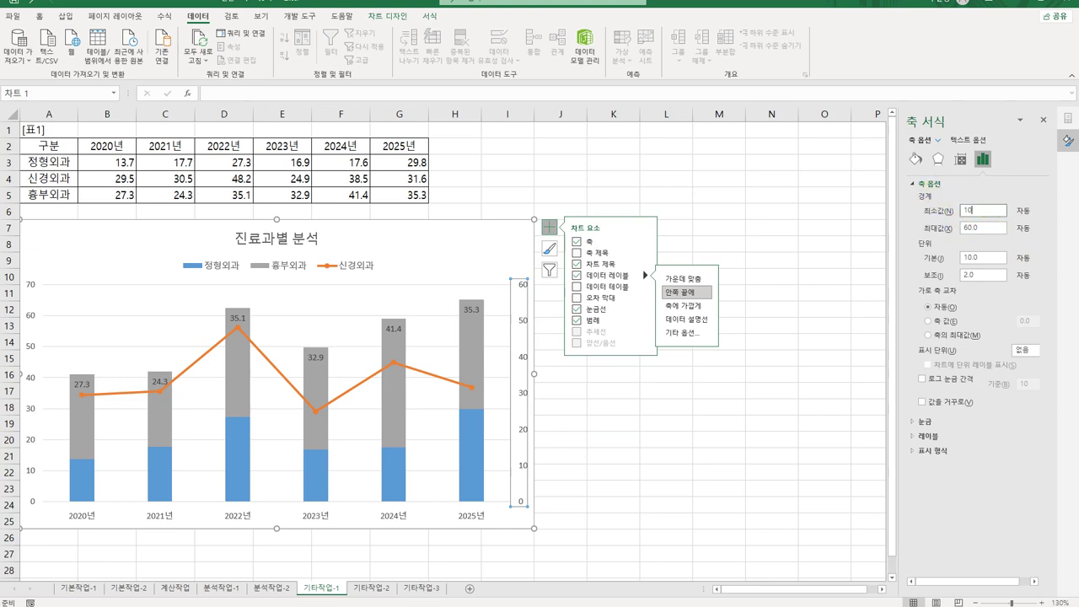
drag(995, 228, 956, 229)
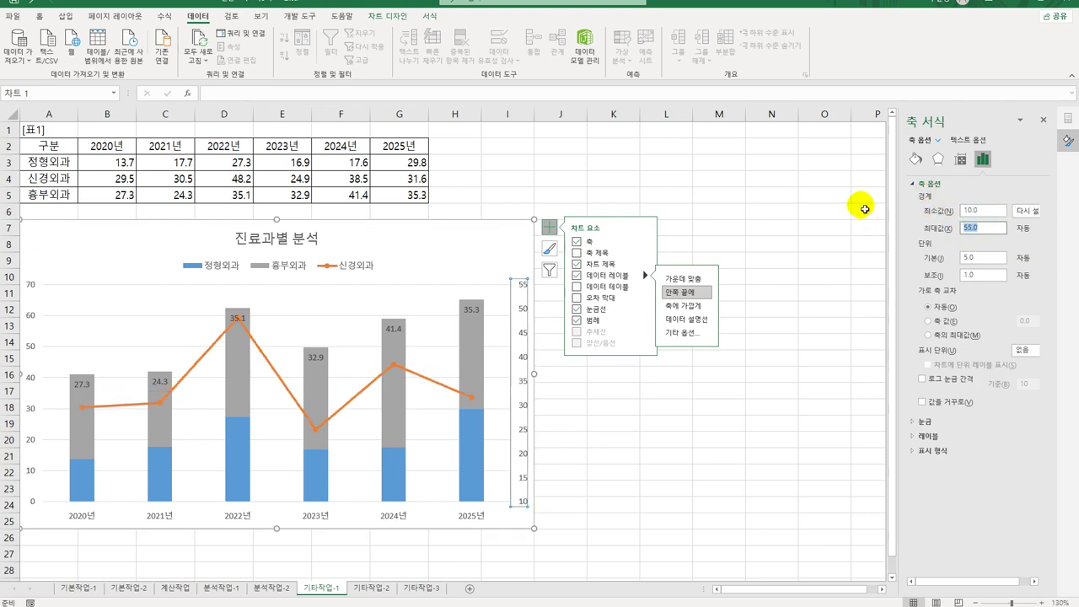
text(60)
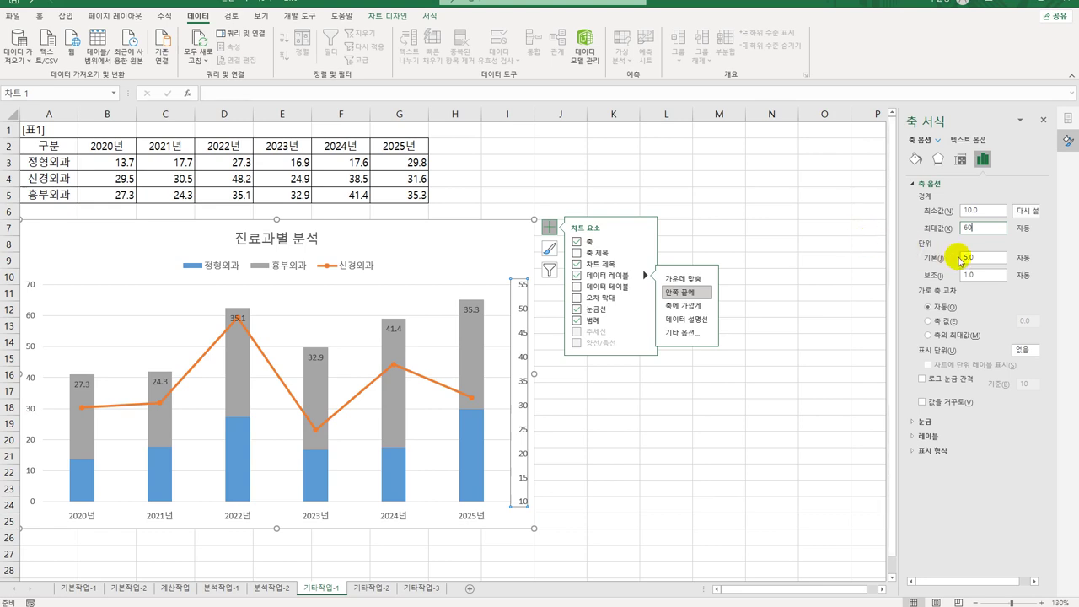
key(Tab)
text(10)
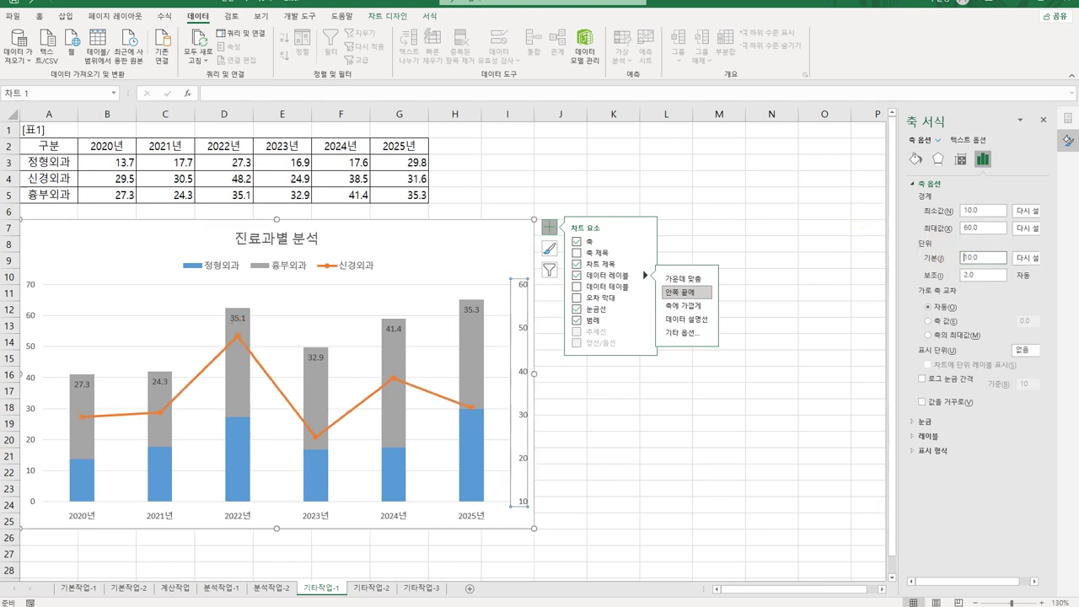
key(Return)
Step: Give the chart area's border rounded corners (둥근 모서리)
click(473, 243)
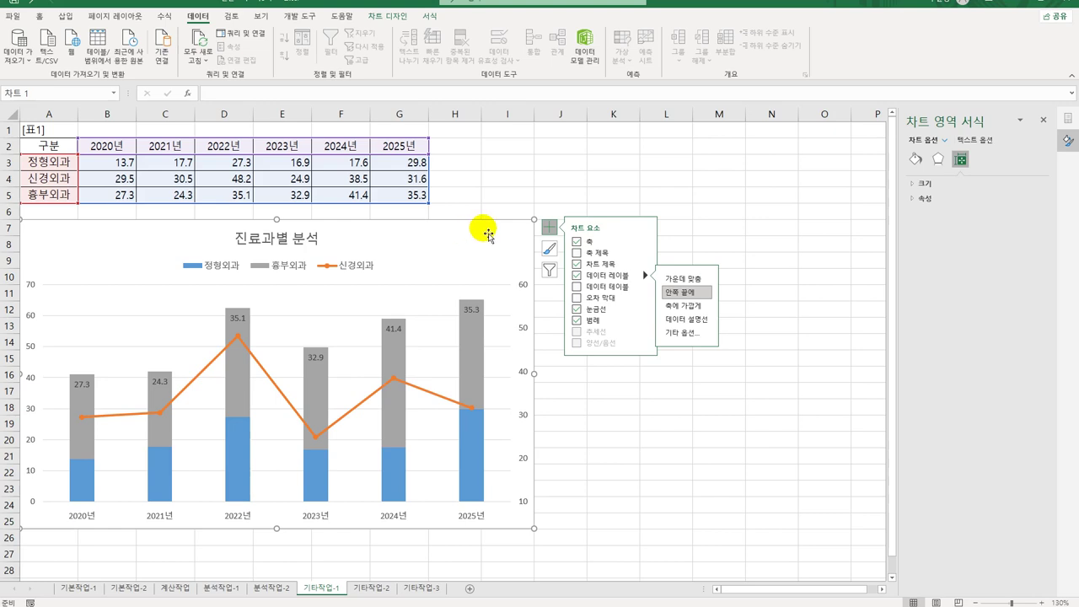
click(917, 160)
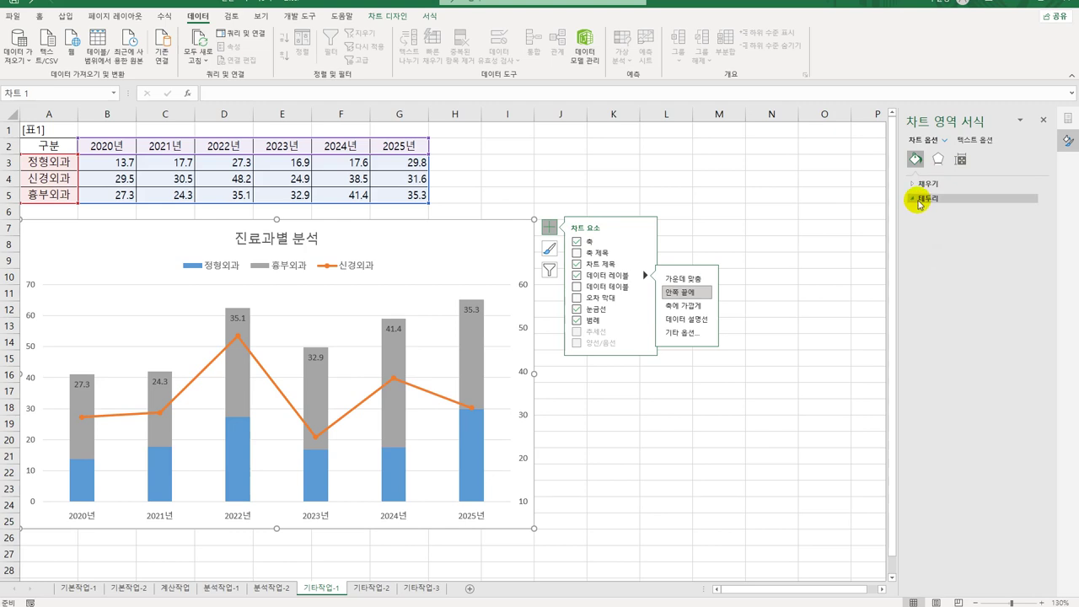
click(918, 199)
click(971, 466)
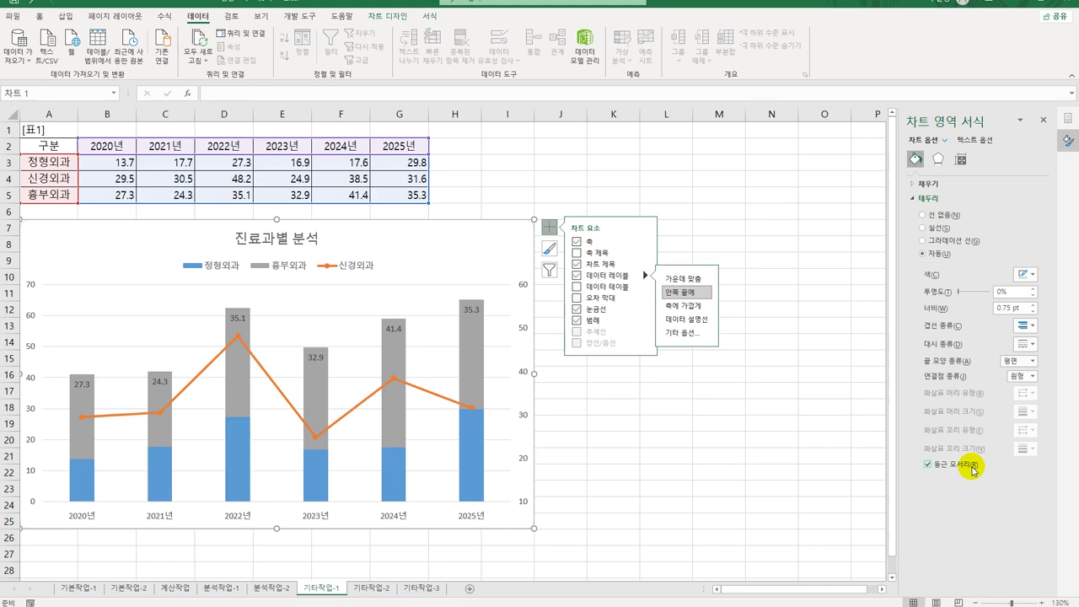
Step: Apply the outer (바깥쪽) shadow preset with 60% transparency, 102% size, 5 pt blur and 0 pt distance to the chart area
click(937, 160)
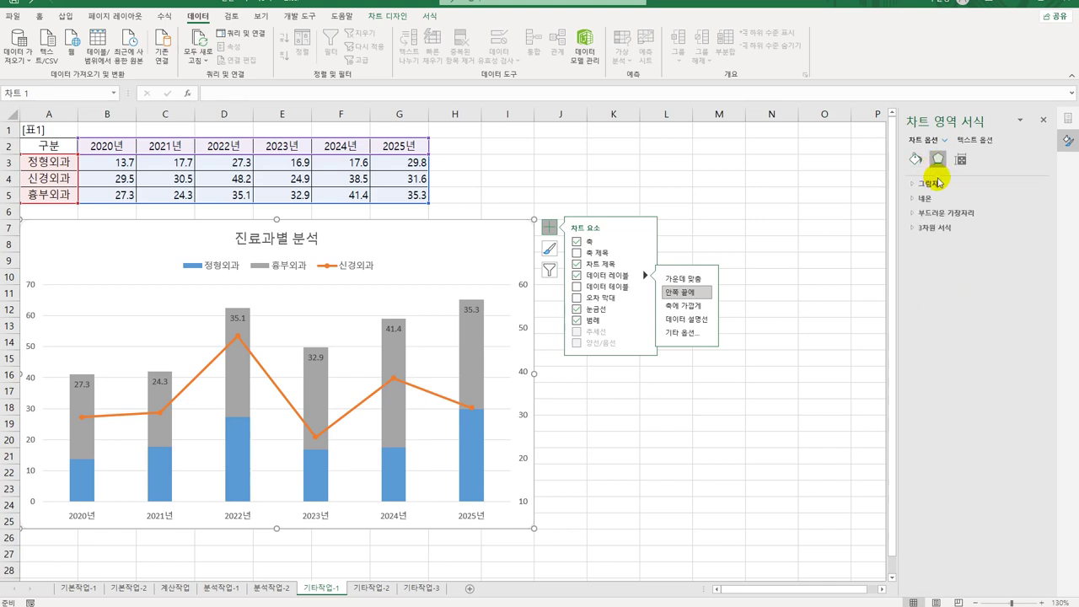
click(931, 183)
click(1023, 199)
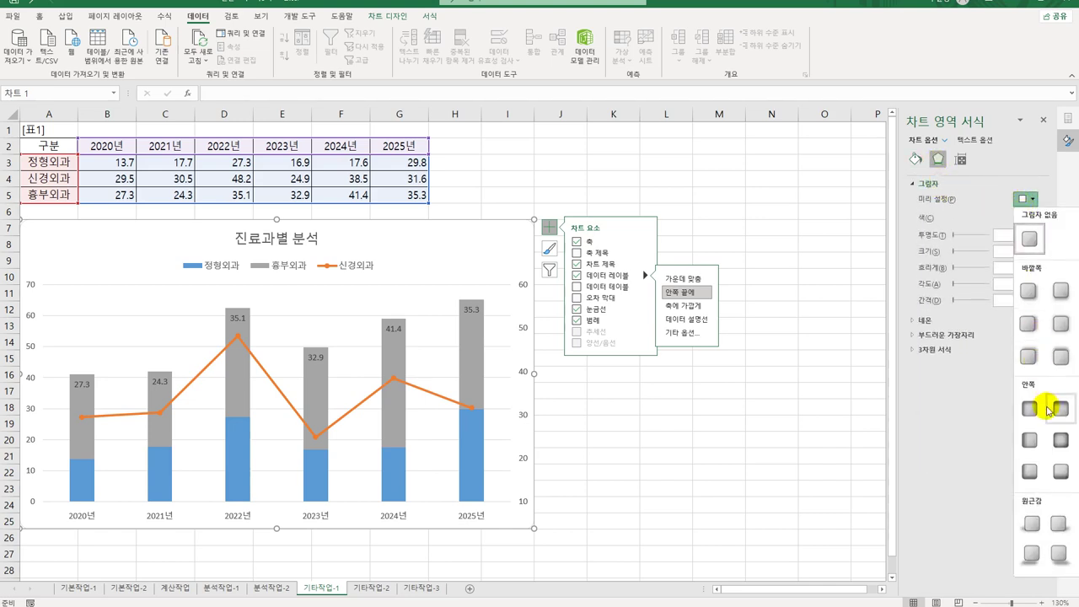
click(1056, 336)
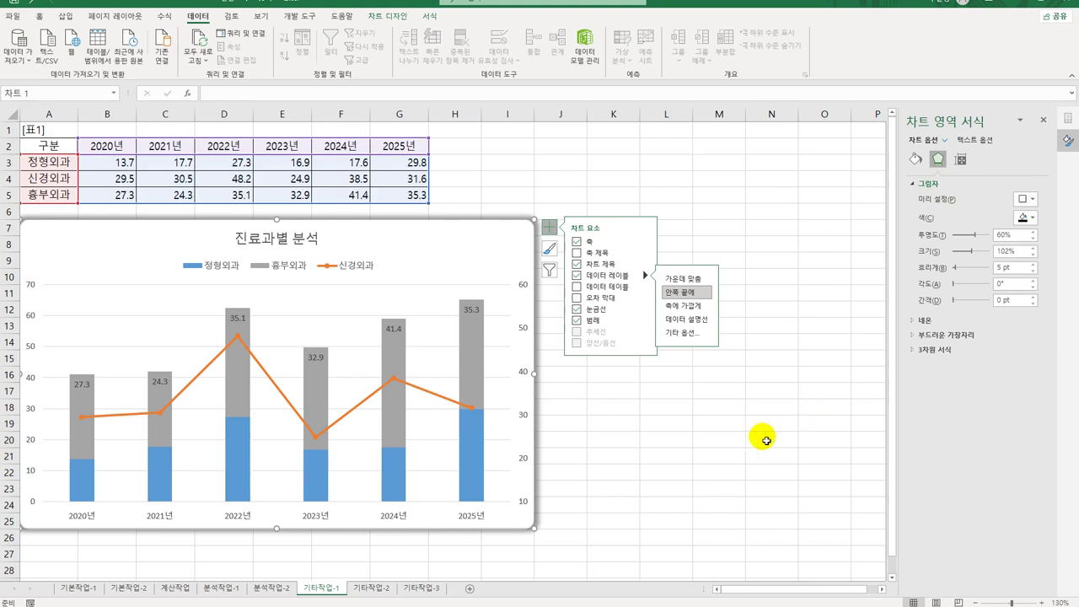
click(719, 467)
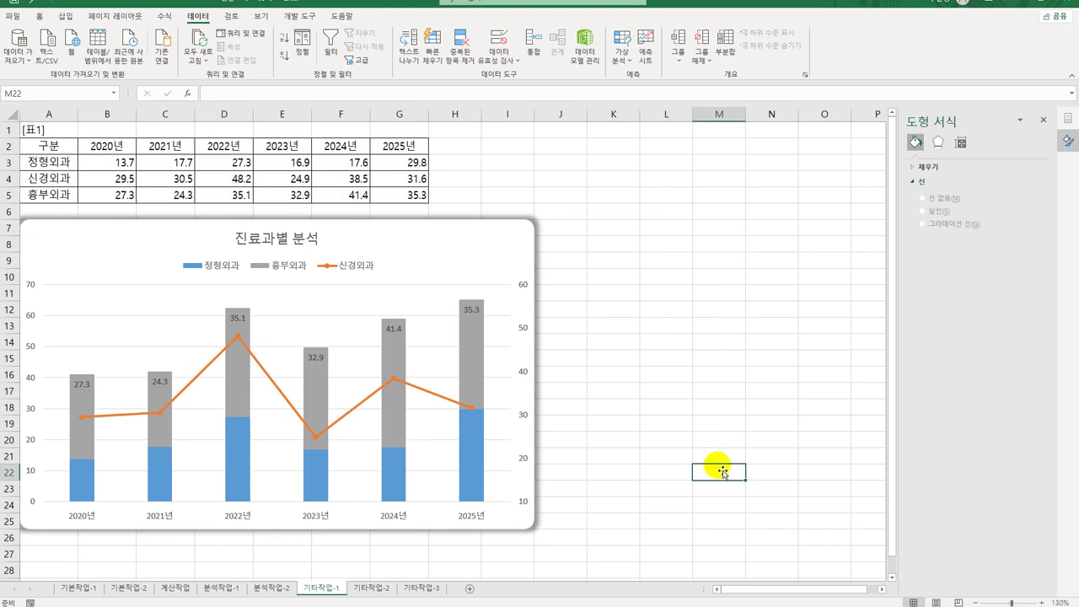
Step: On the 기타작업-2 sheet, start recording a macro named 서식 stored in the current workbook
click(372, 588)
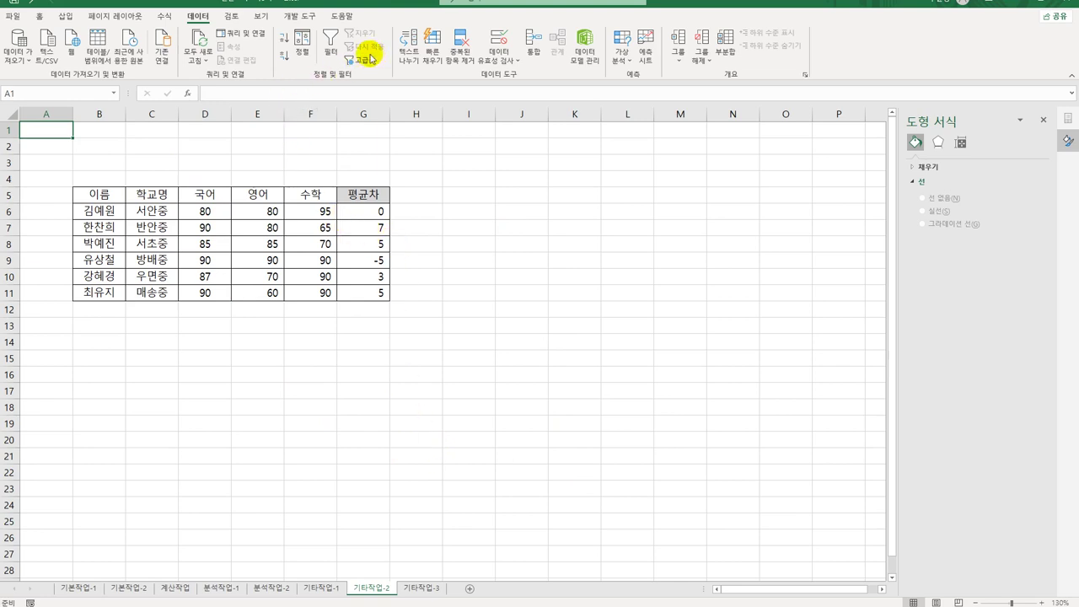
click(300, 16)
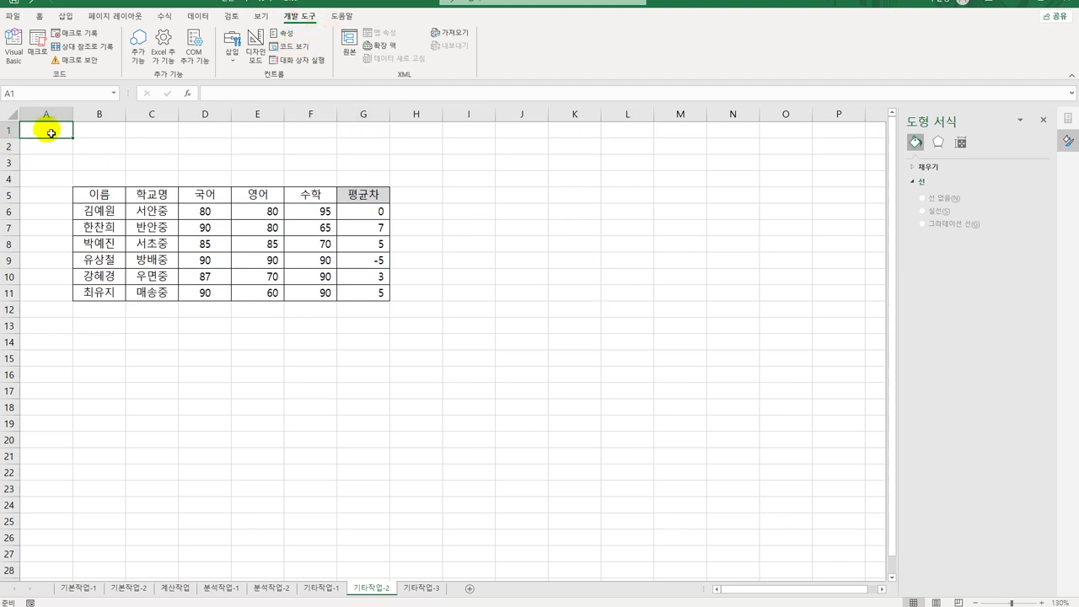
click(74, 33)
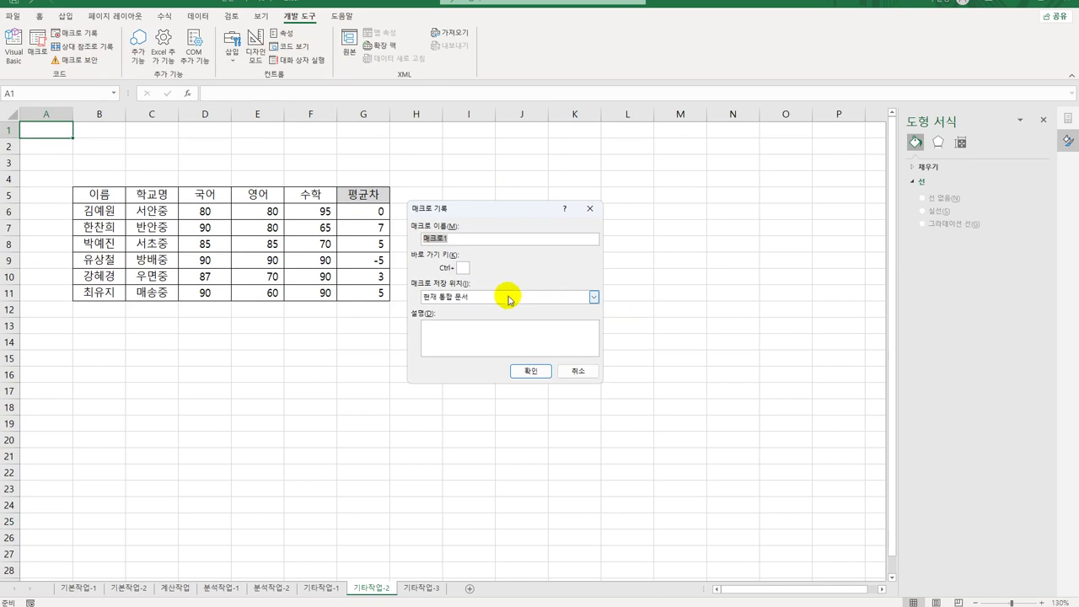
text(서식)
key(Return)
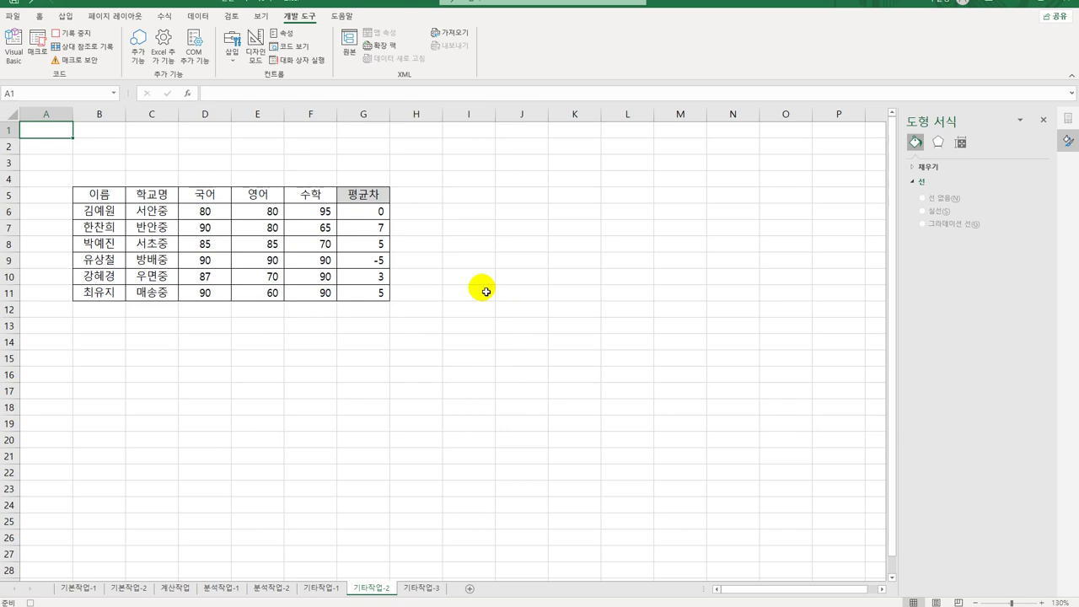
Step: For the 평균차 values in G6:G11, define a custom number format with [파랑]0.0 for positives and [빨강]0.0 for negatives
drag(371, 213, 370, 296)
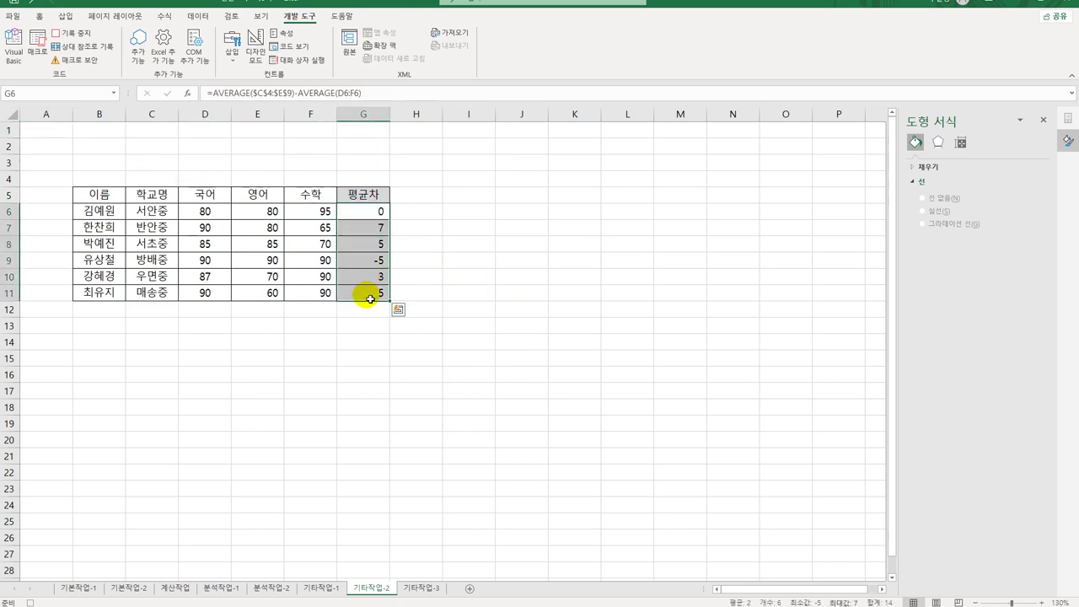
right_click(353, 225)
click(417, 468)
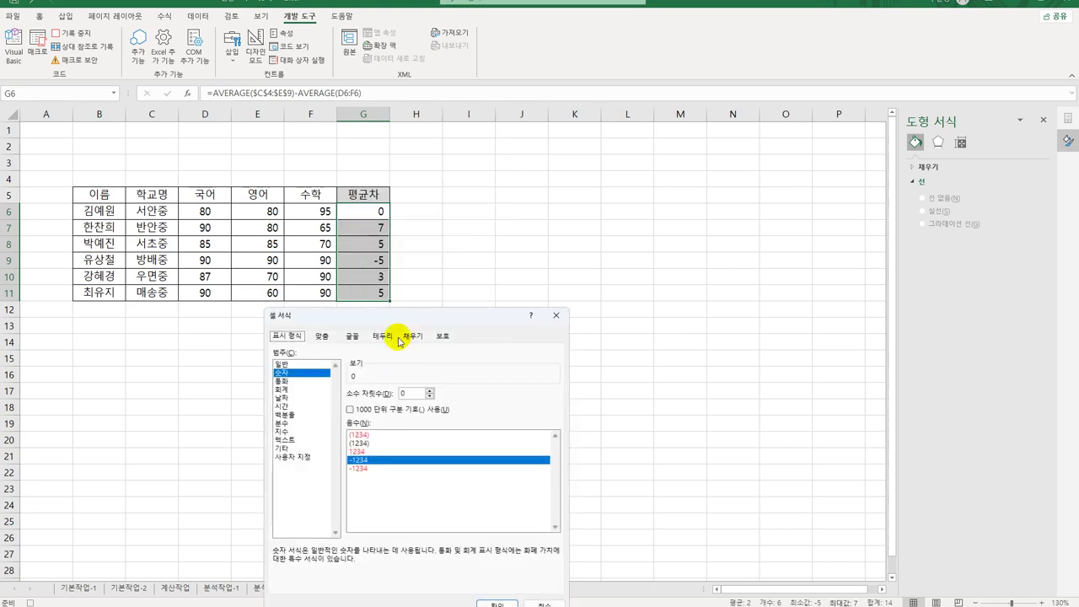
drag(386, 313, 613, 118)
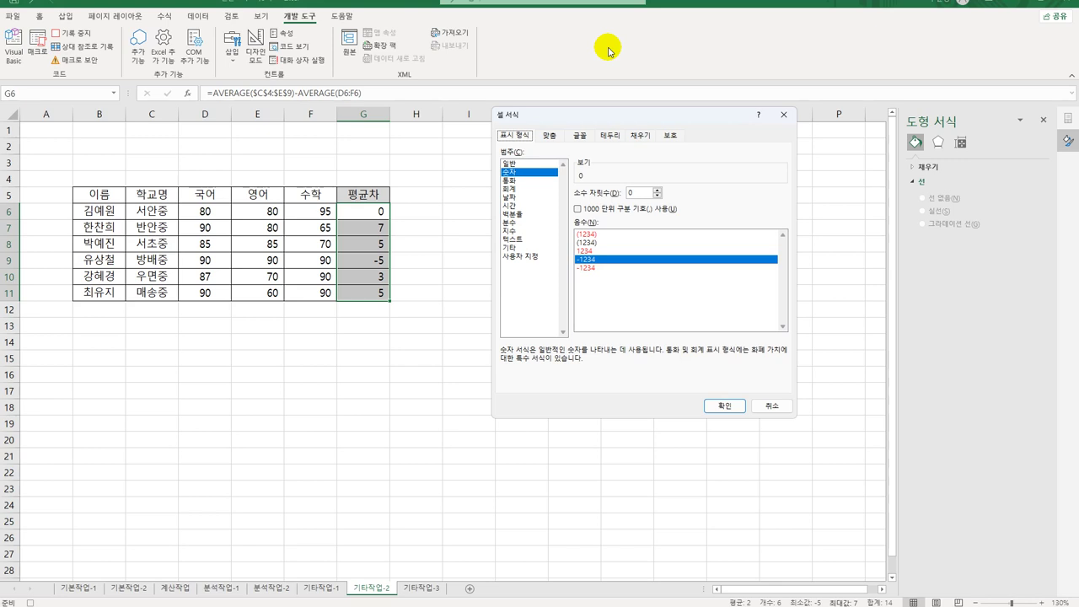
click(522, 256)
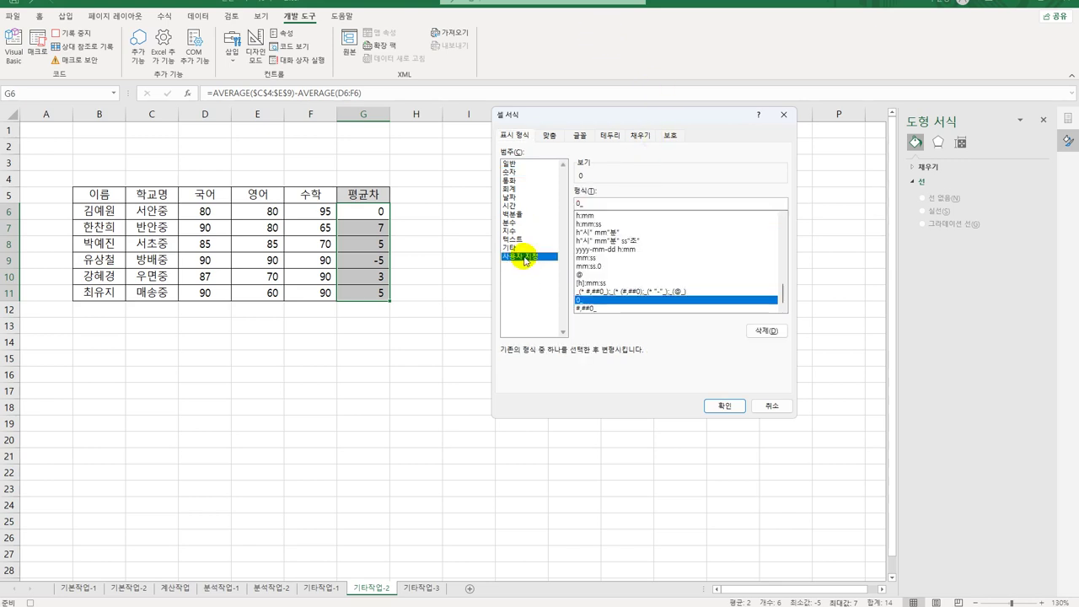
drag(621, 211, 475, 186)
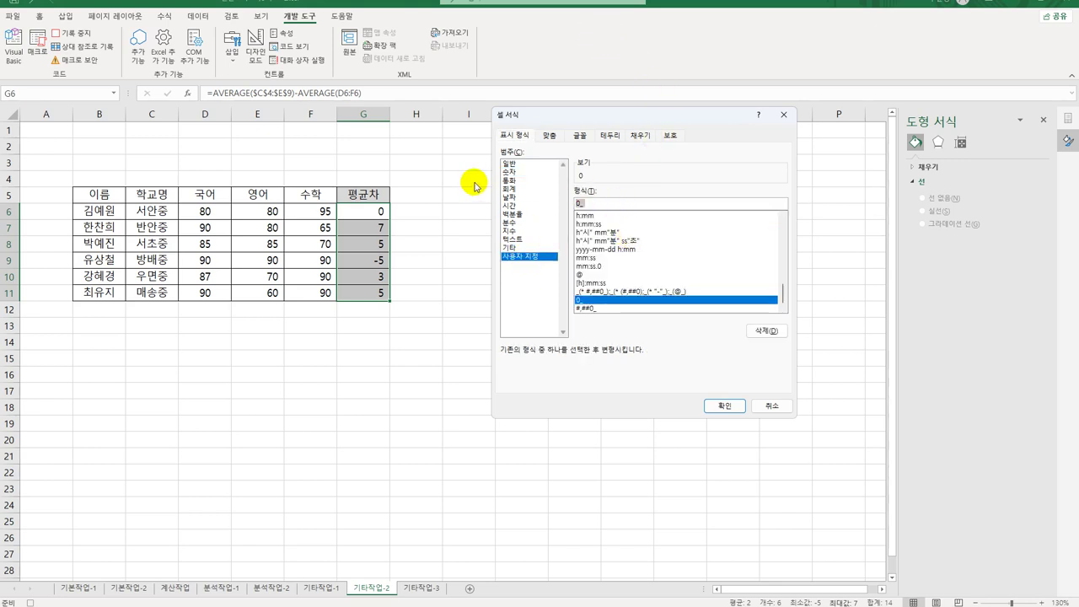
text([)
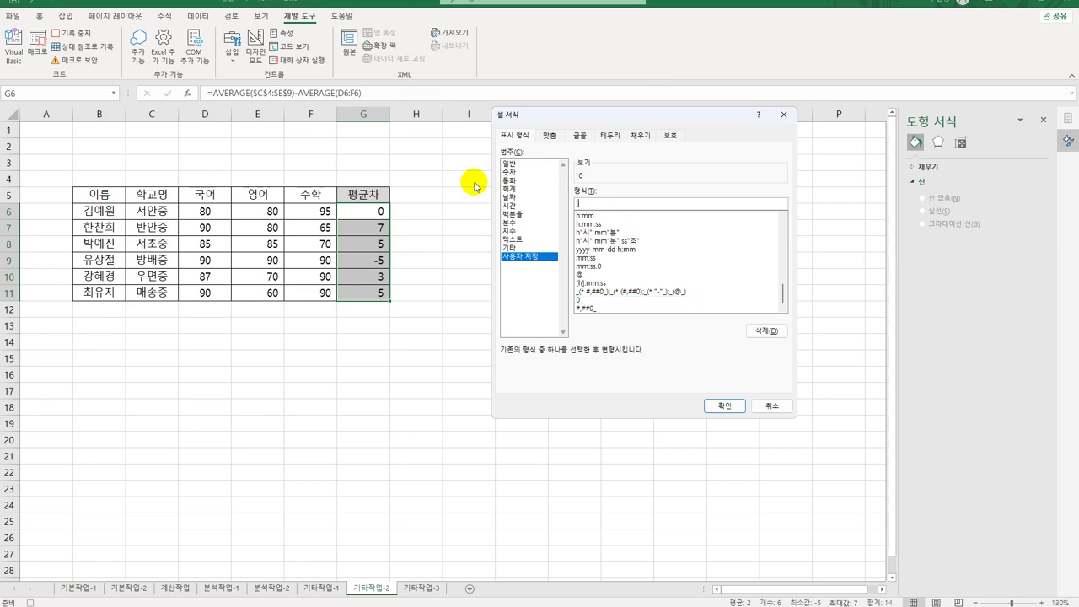
text(파랑])
text(0)
text(.0)
text(빨)
text(강])
text(0.0)
Step: Add the zero section [검정]"◆" to the custom format, apply it to G6:G11 and stop recording the macro
text(;)
text(;")
text(ㅁ)
key(Hangul_Hanja)
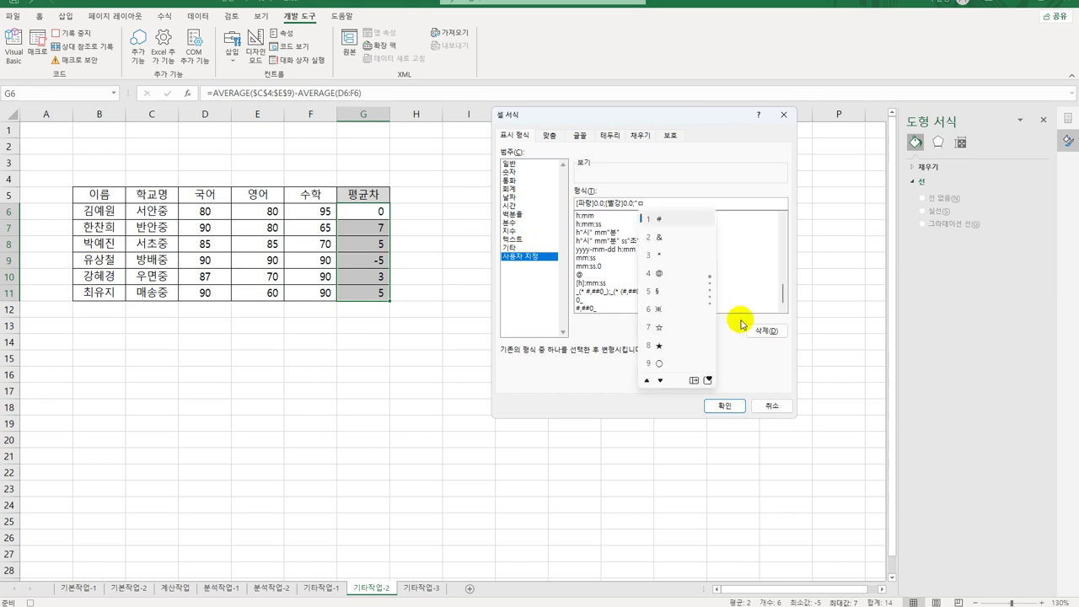
click(706, 380)
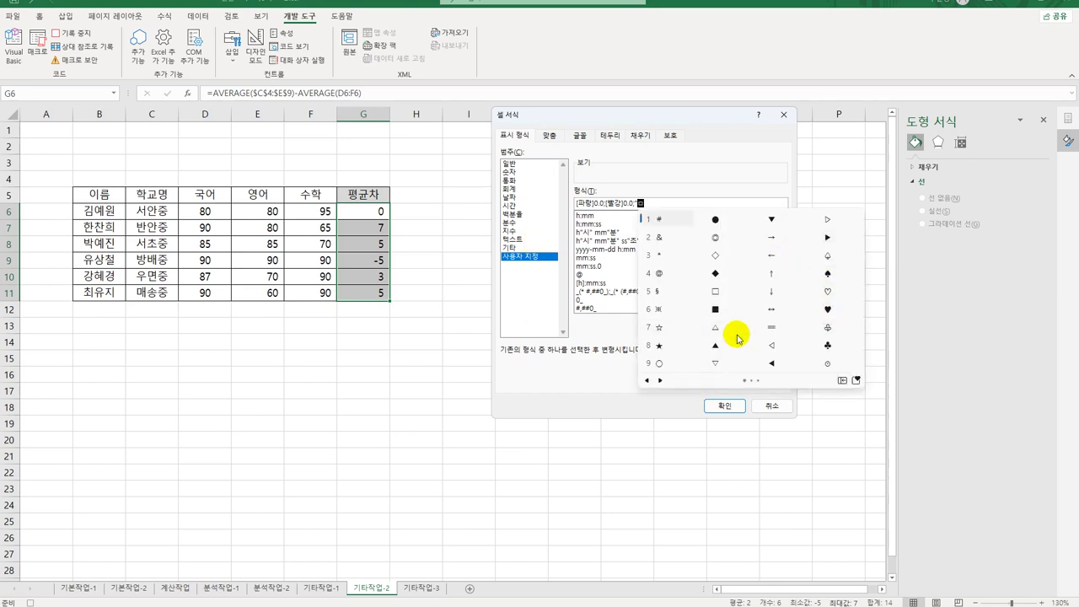
click(716, 274)
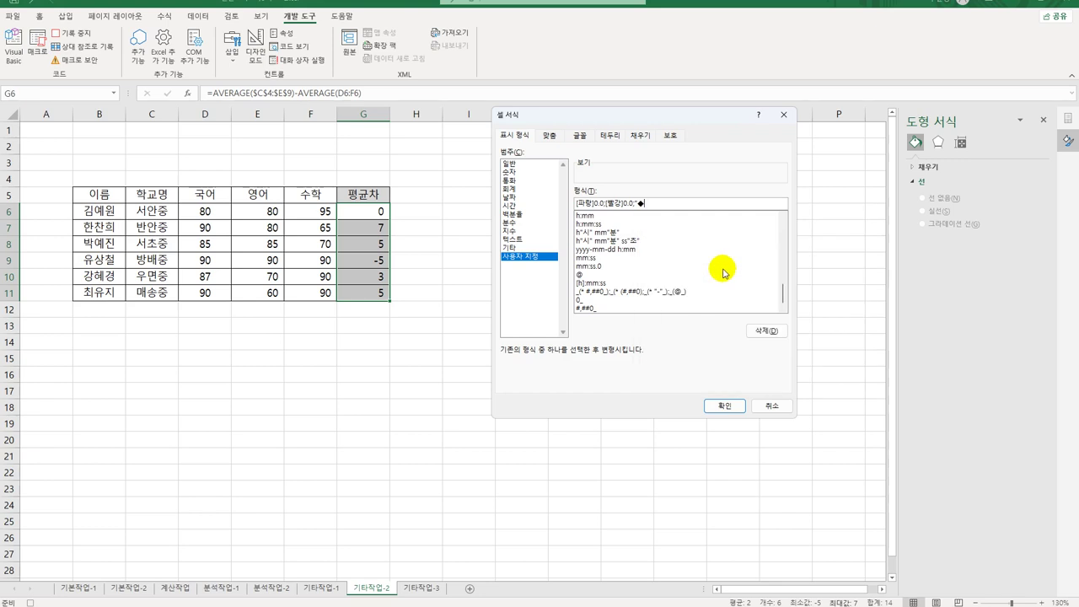
text(")
key(Left)
key(Left)
text(ㅁ정])
click(718, 403)
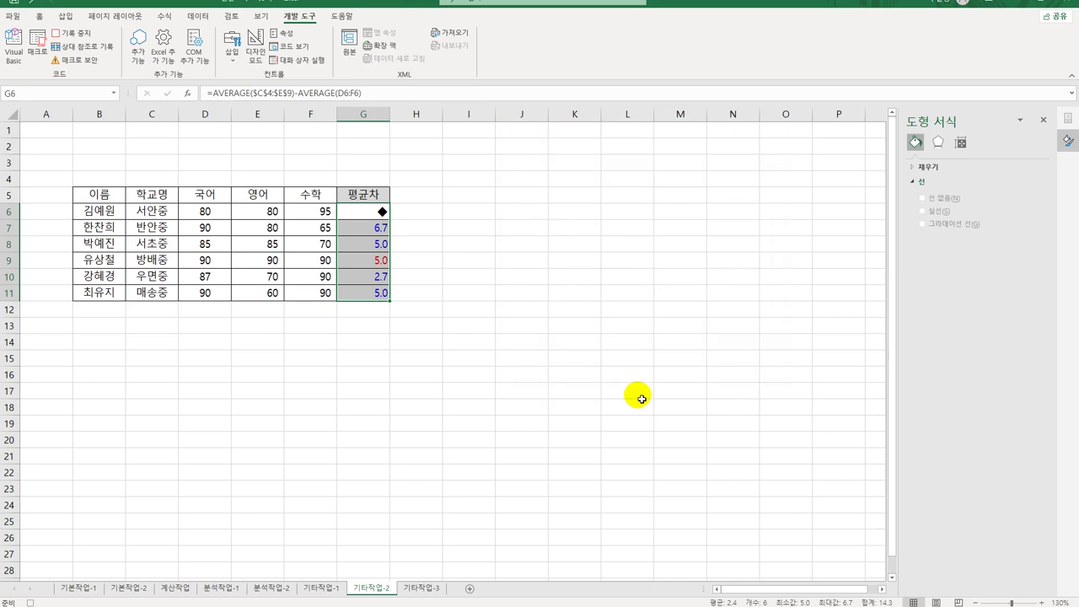
click(374, 297)
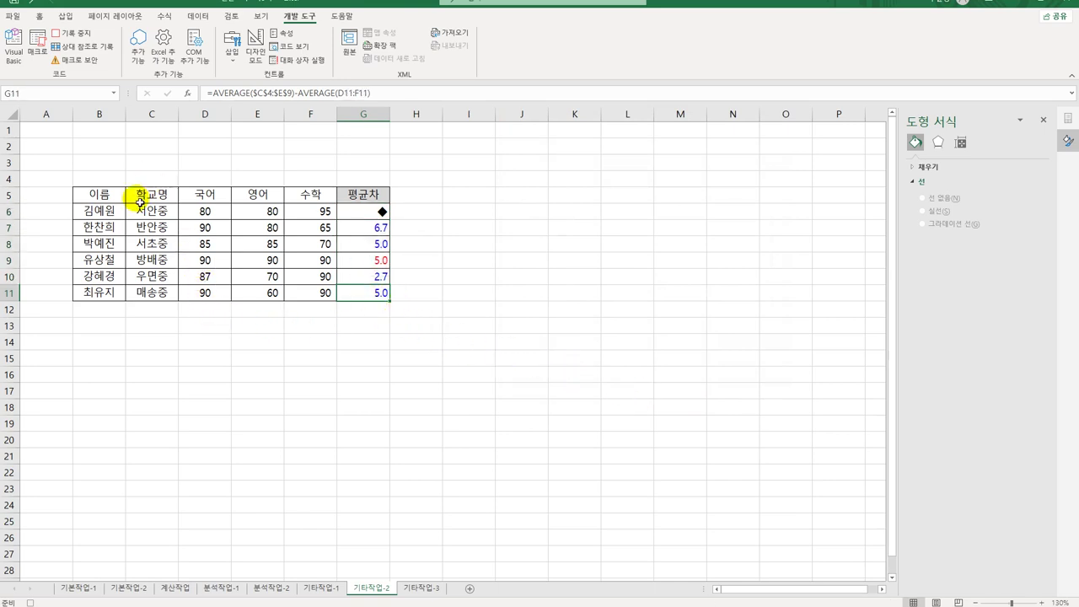
click(82, 38)
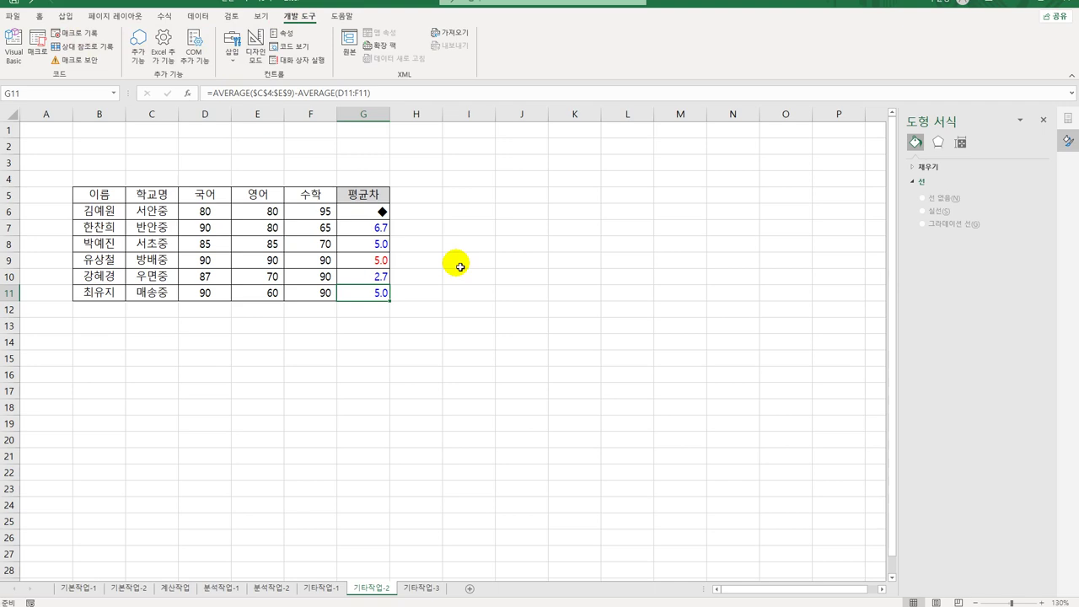
Step: Insert a form-control button over B2:C3, assign the 서식 macro to it and label it 서식
click(228, 65)
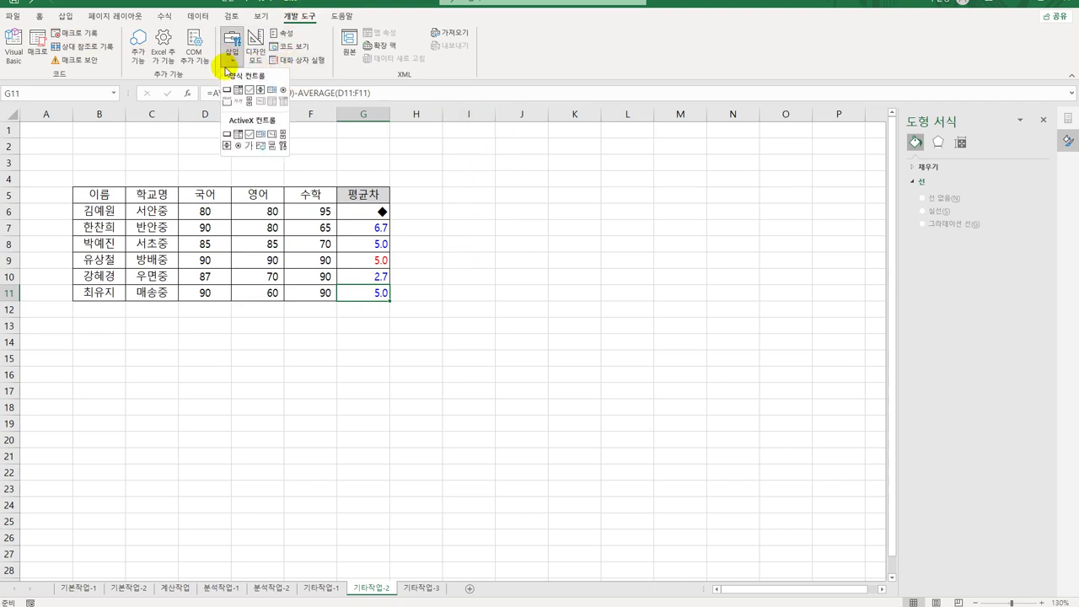
click(226, 90)
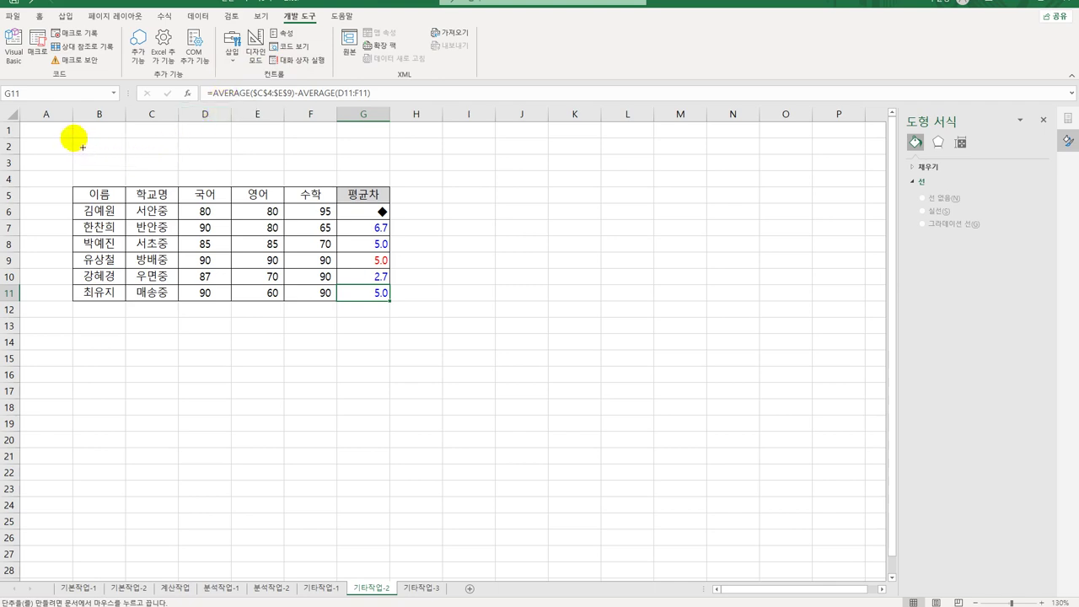
drag(82, 147, 182, 171)
click(440, 226)
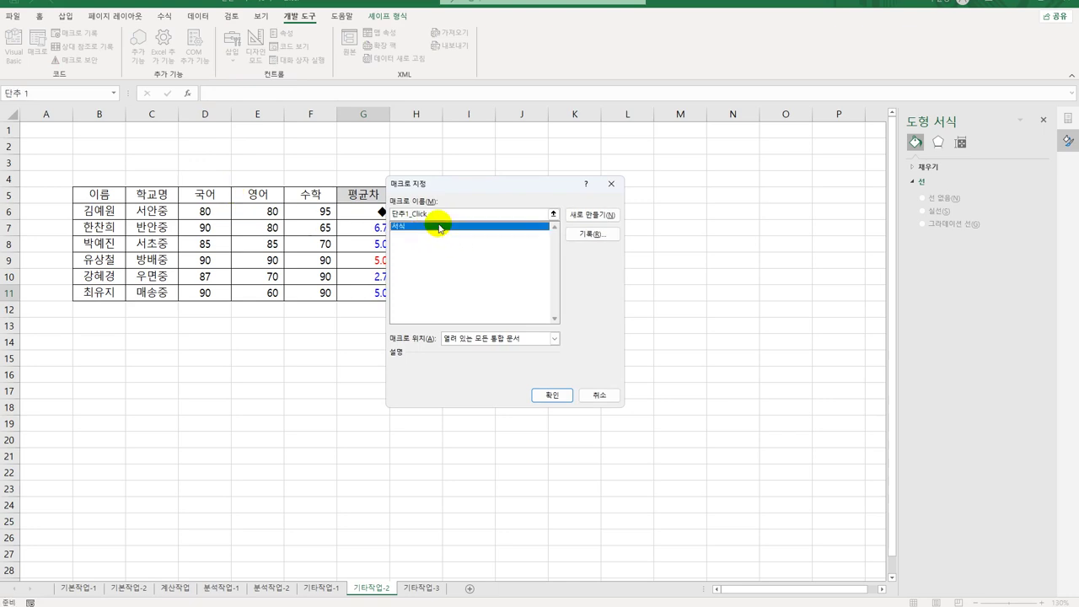
click(552, 400)
text(서식)
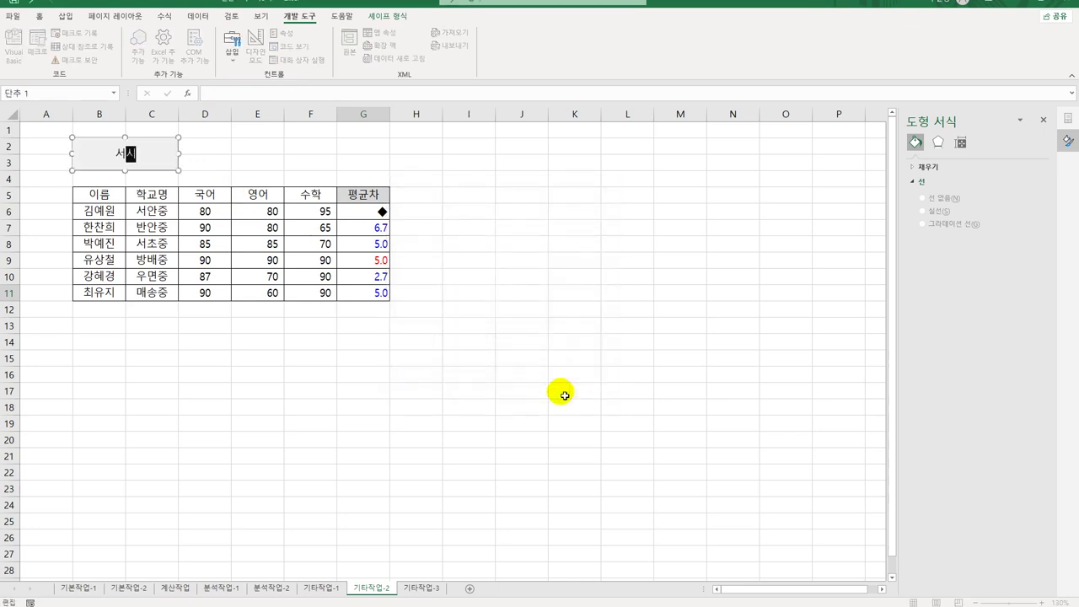
click(559, 357)
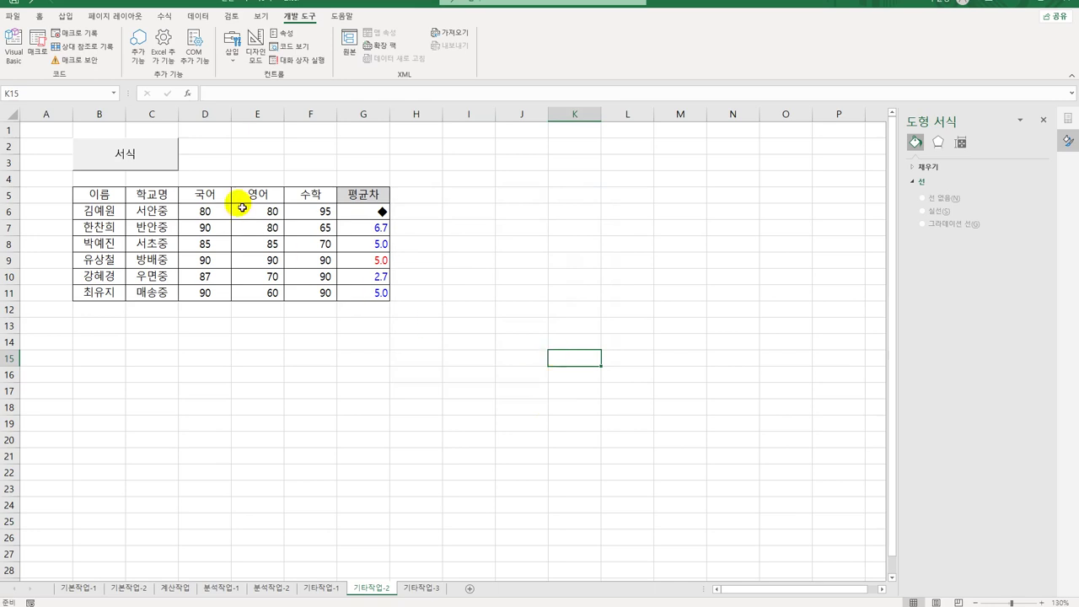
right_click(151, 153)
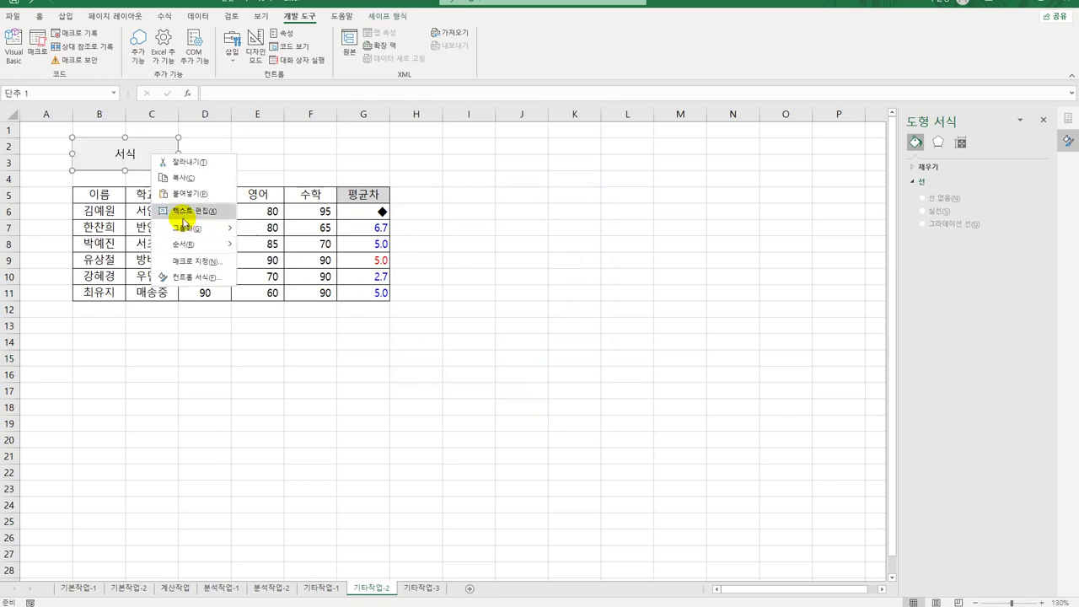
key(Escape)
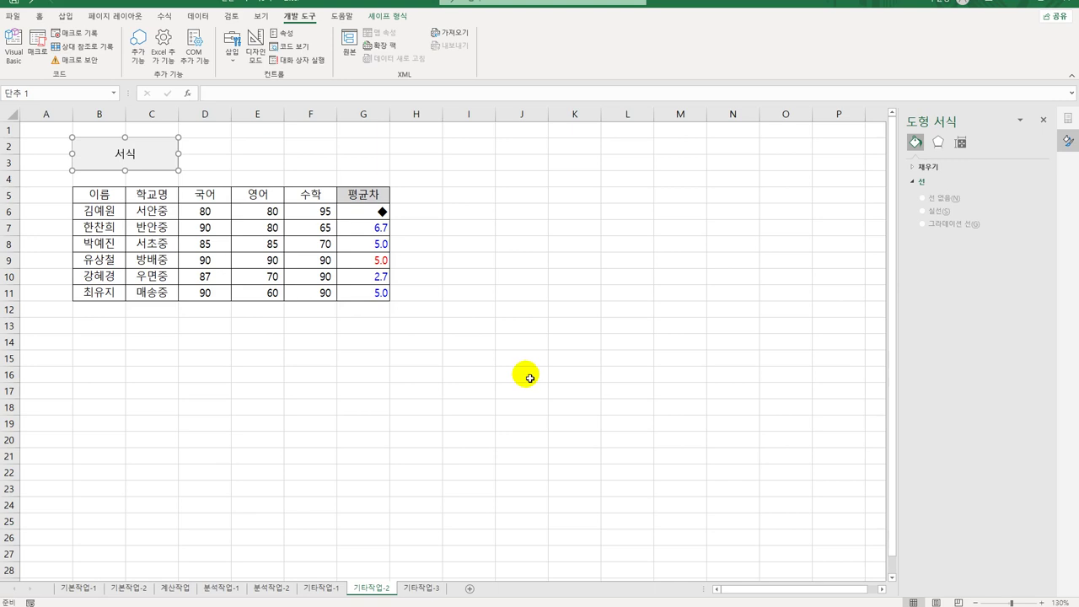
click(521, 334)
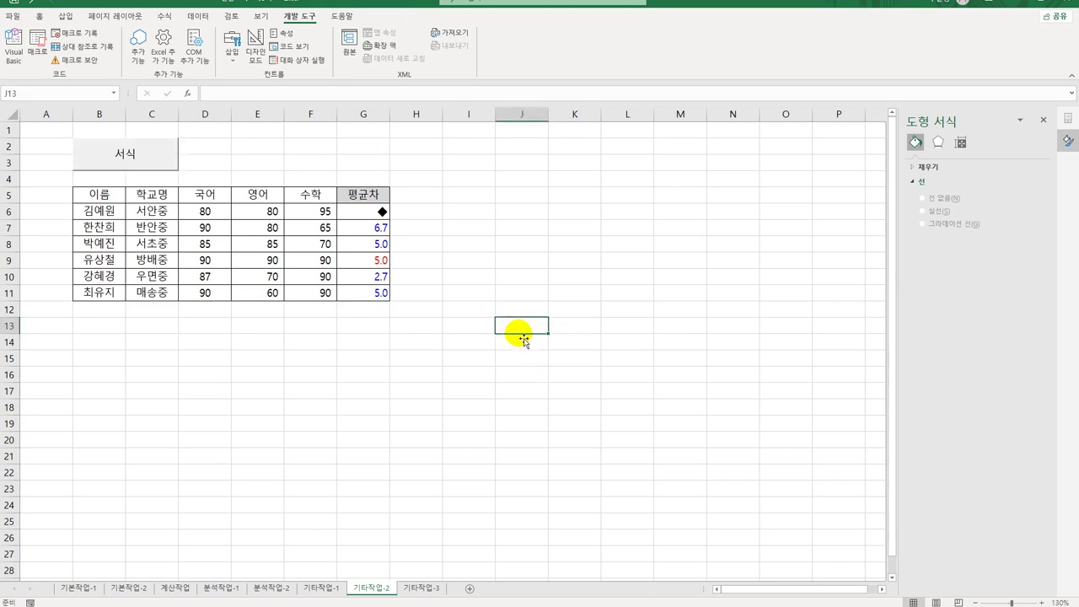
Step: Start recording a second macro named 그래프보기, with an empty cell outside the table selected
click(488, 196)
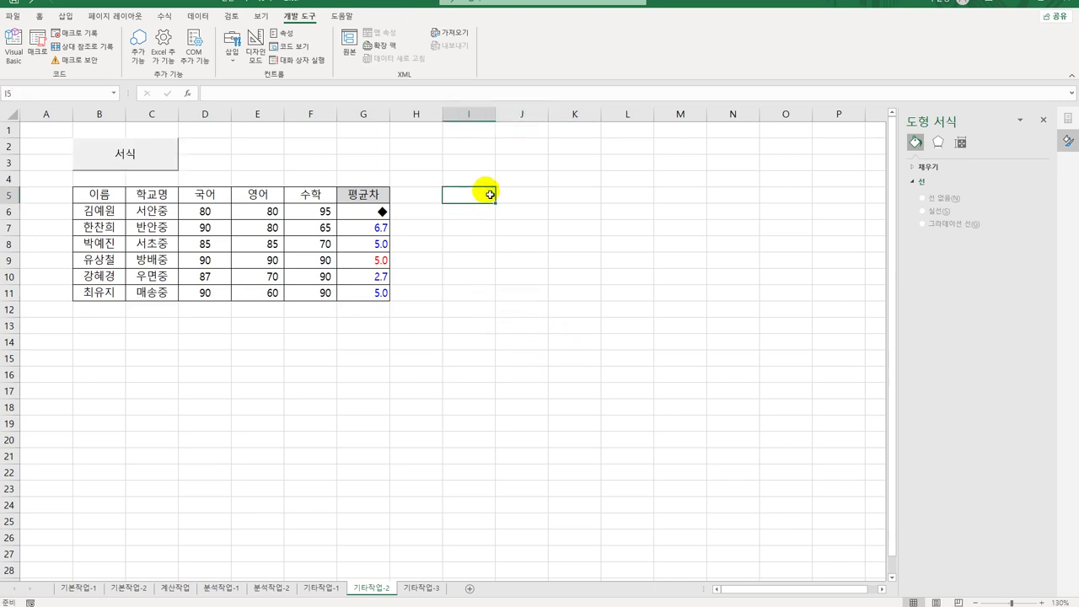
click(82, 37)
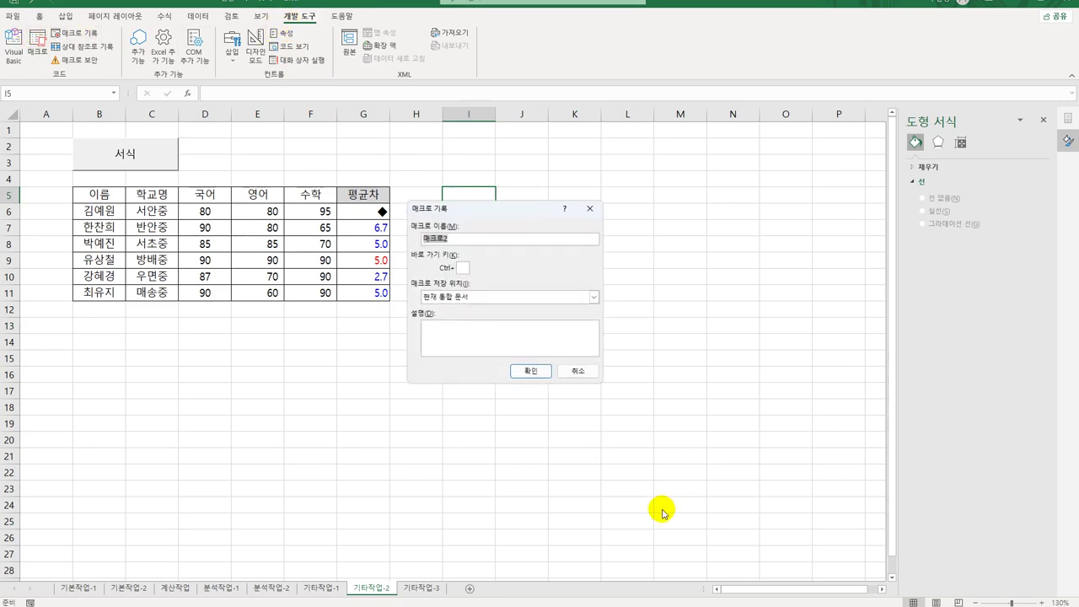
text(그래프보기)
key(Return)
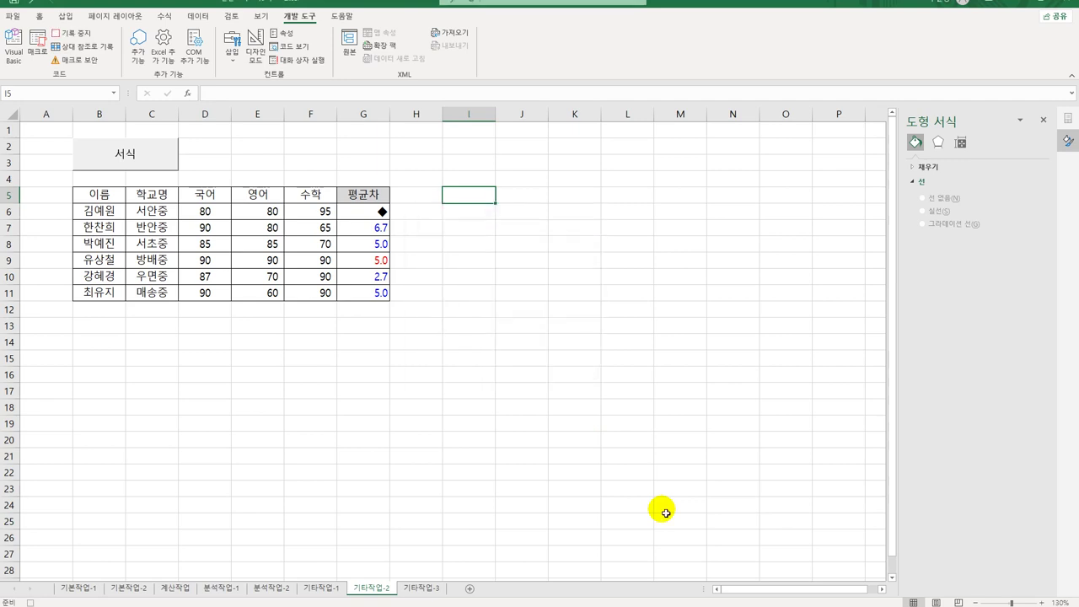
Step: Start a new conditional formatting rule for the scores in D6:F11 using the 데이터 막대 format style
click(225, 210)
drag(225, 211, 327, 297)
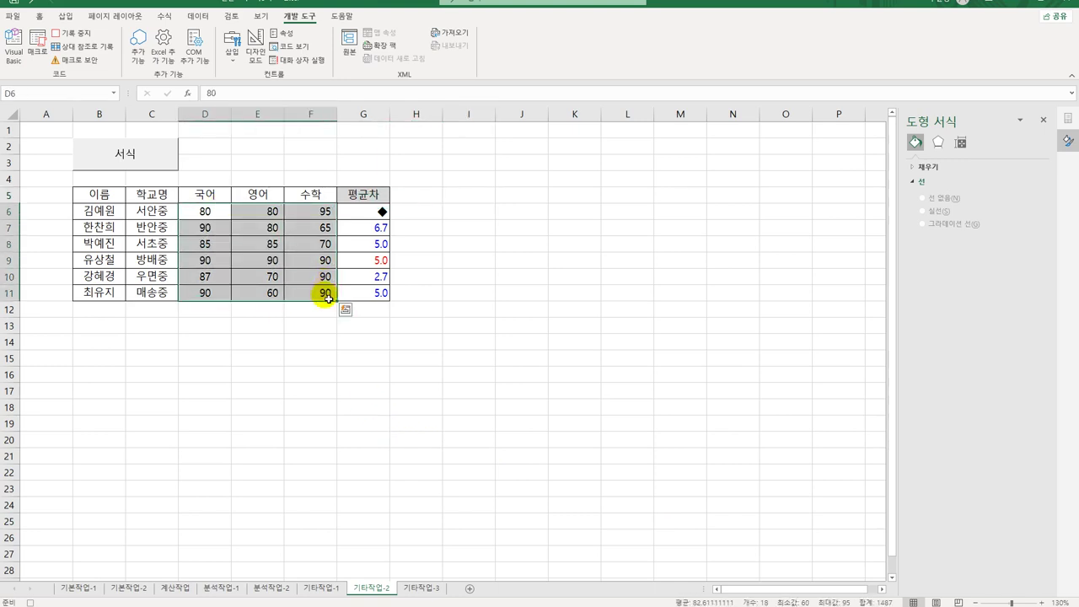
click(43, 16)
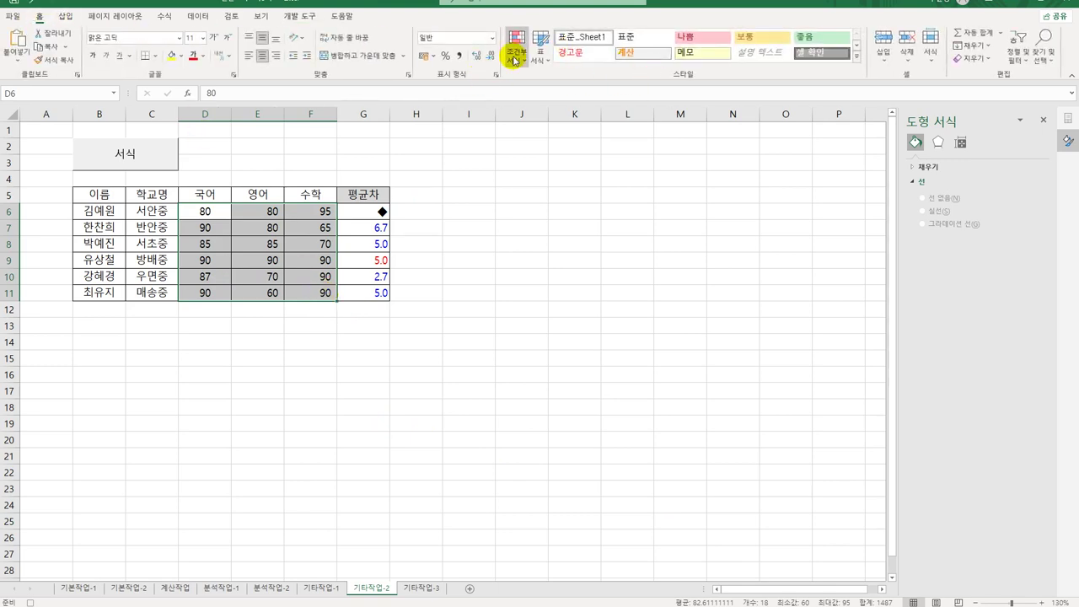
click(515, 48)
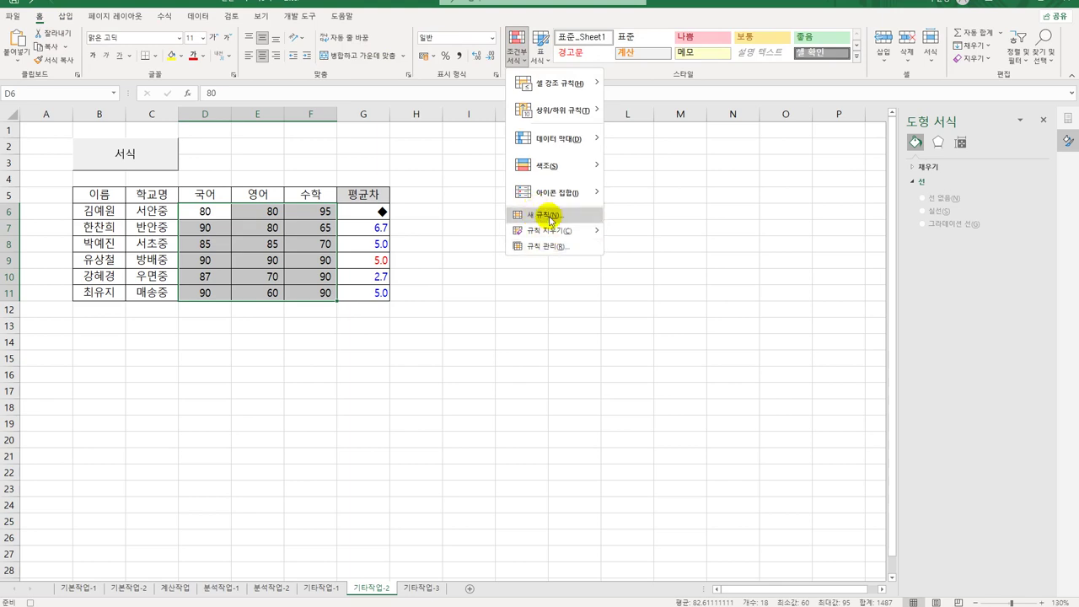
click(549, 216)
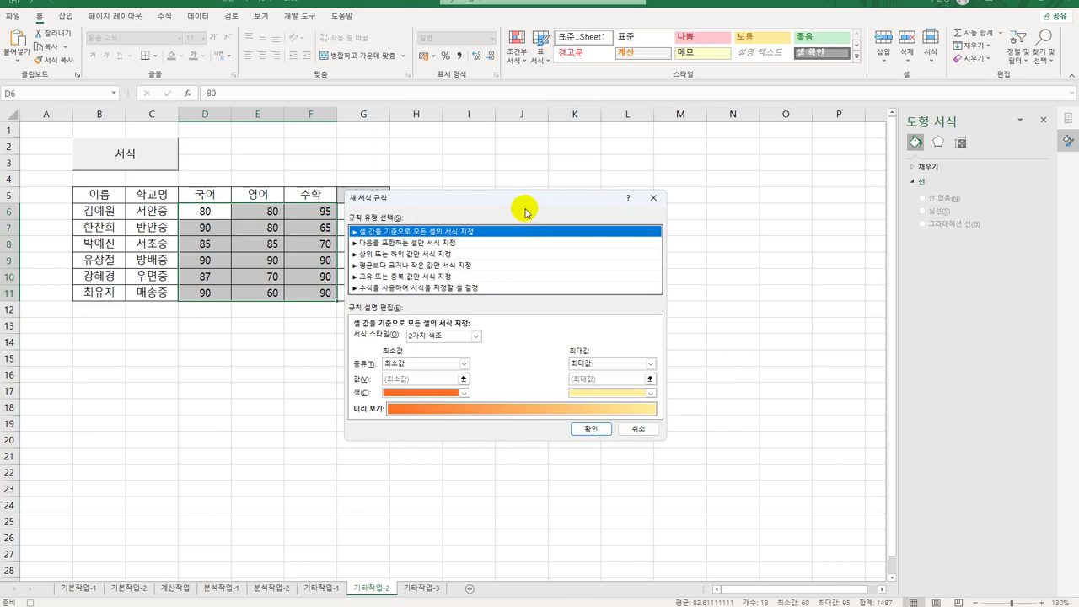
drag(536, 197, 673, 169)
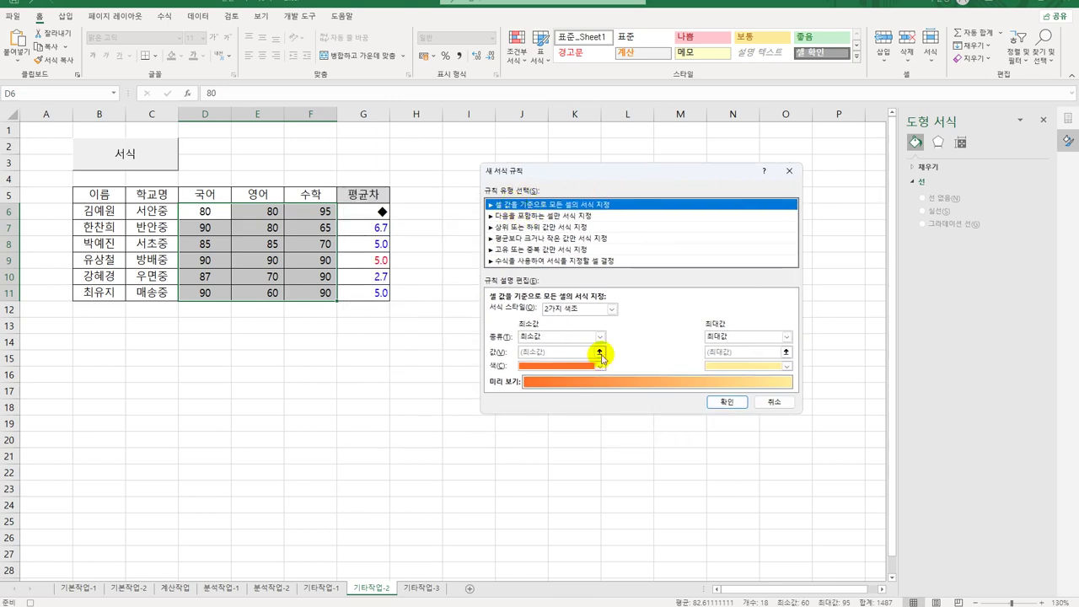
click(613, 308)
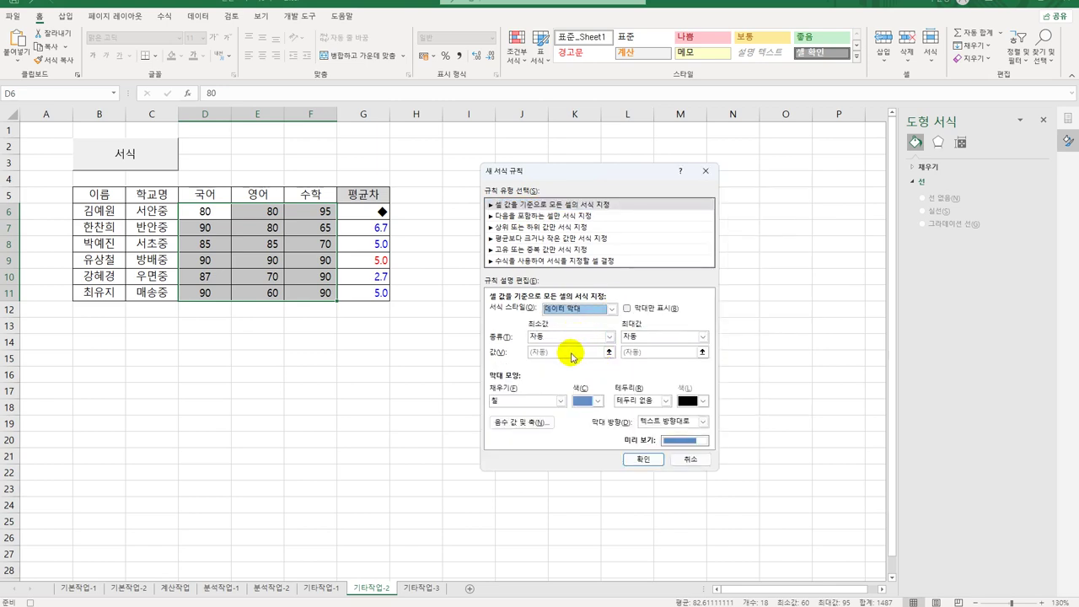
Step: Set both the minimum and maximum types of the data bar rule to 백분위수, with values 10 and 90
click(578, 337)
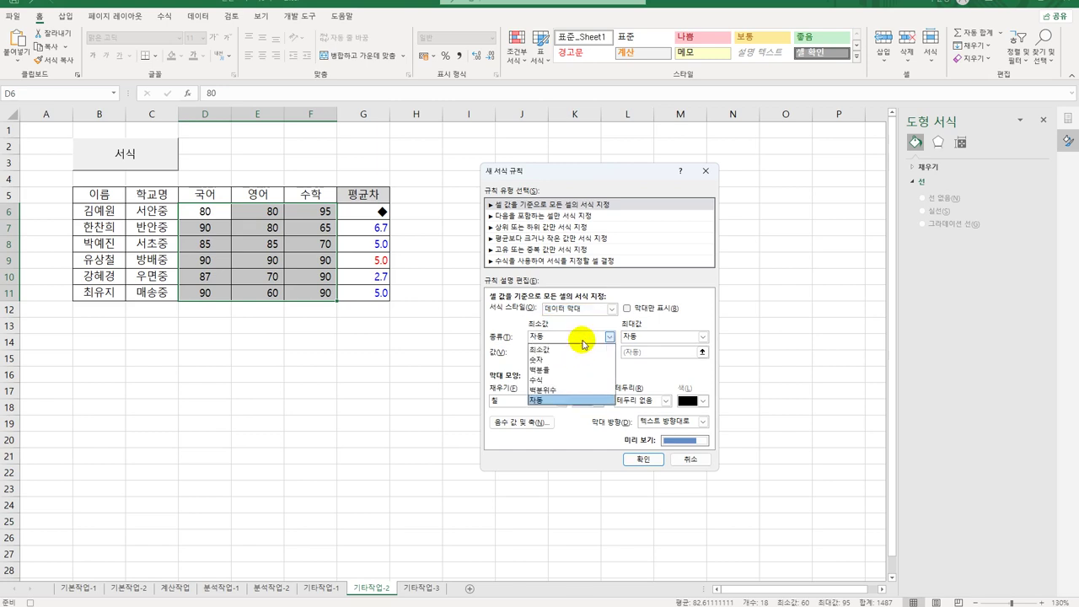
click(579, 390)
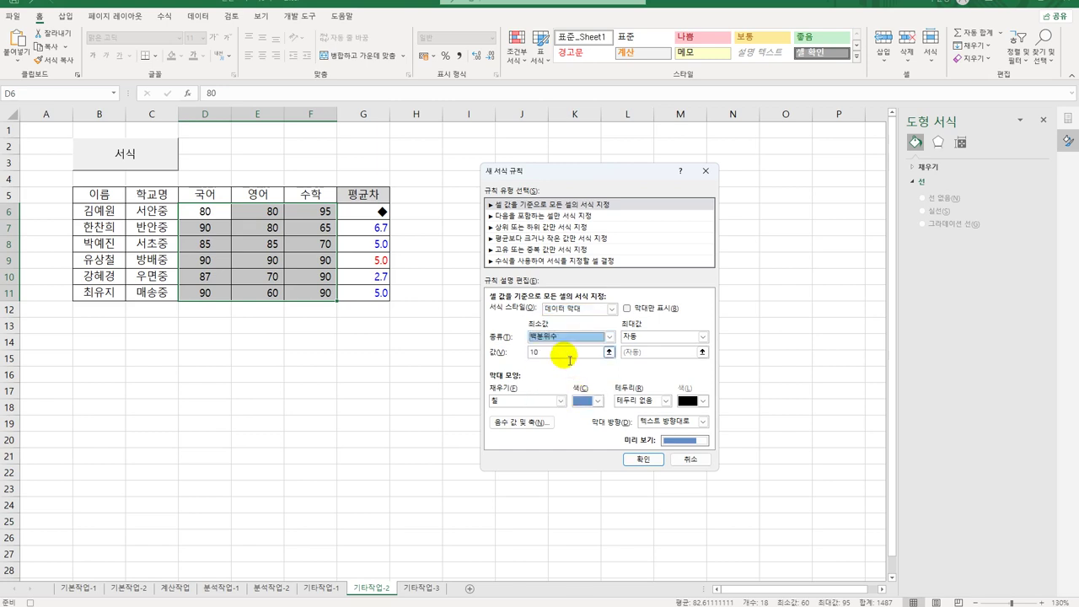
click(683, 337)
click(670, 389)
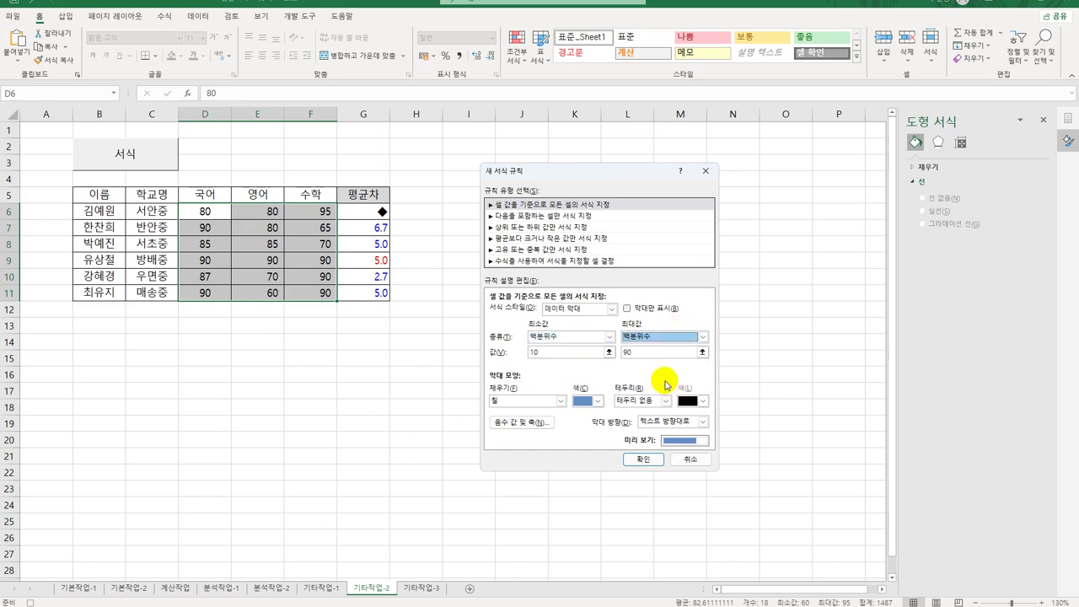
Step: Give the data bars a standard green 그라데이션 채우기 and apply the rule to D6:F11
click(526, 402)
click(531, 424)
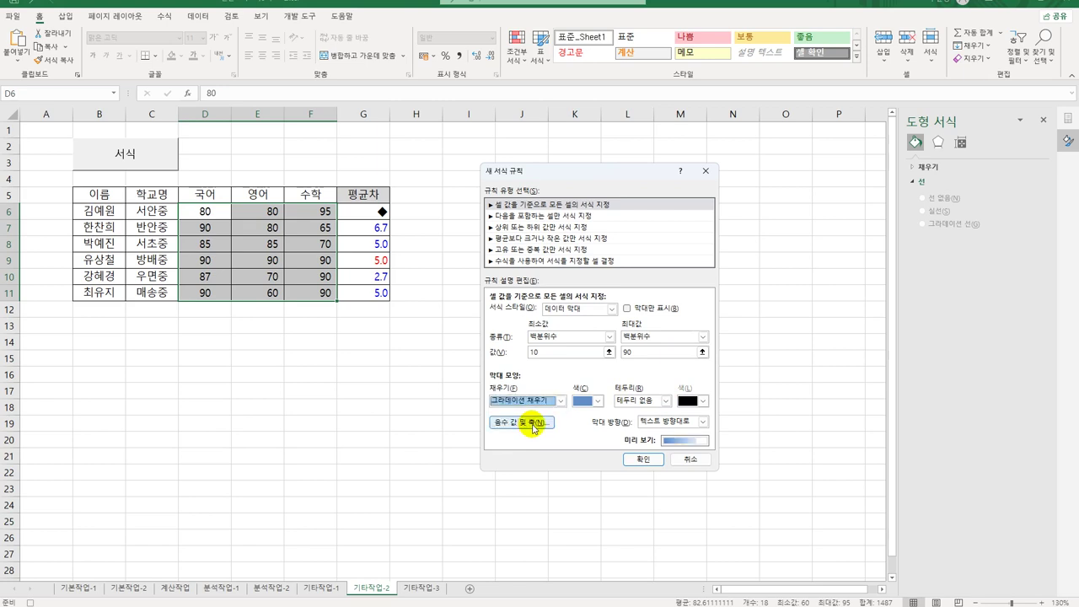
click(600, 401)
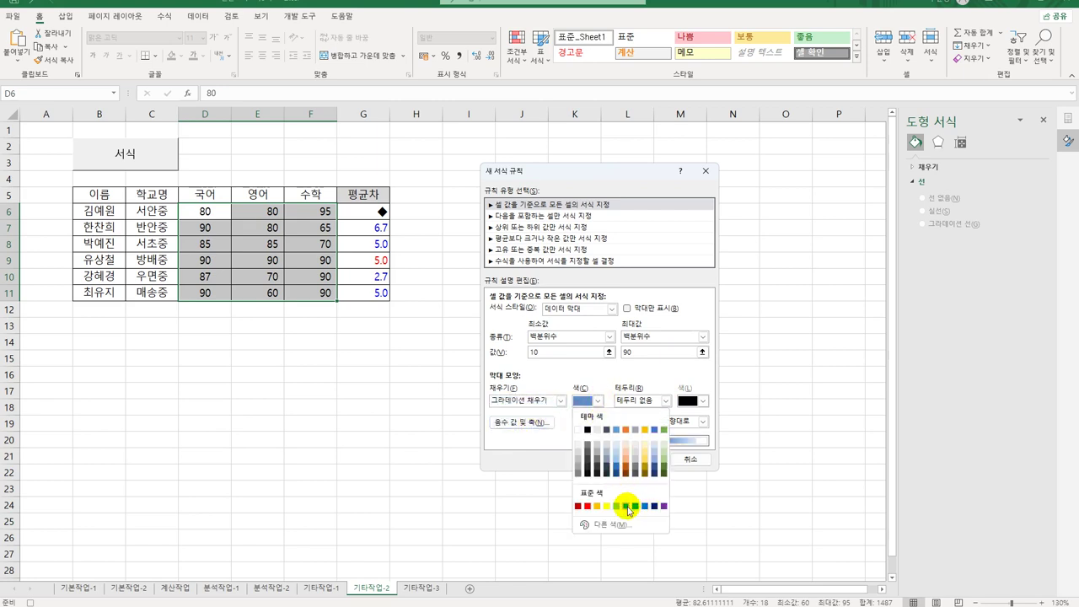
click(626, 506)
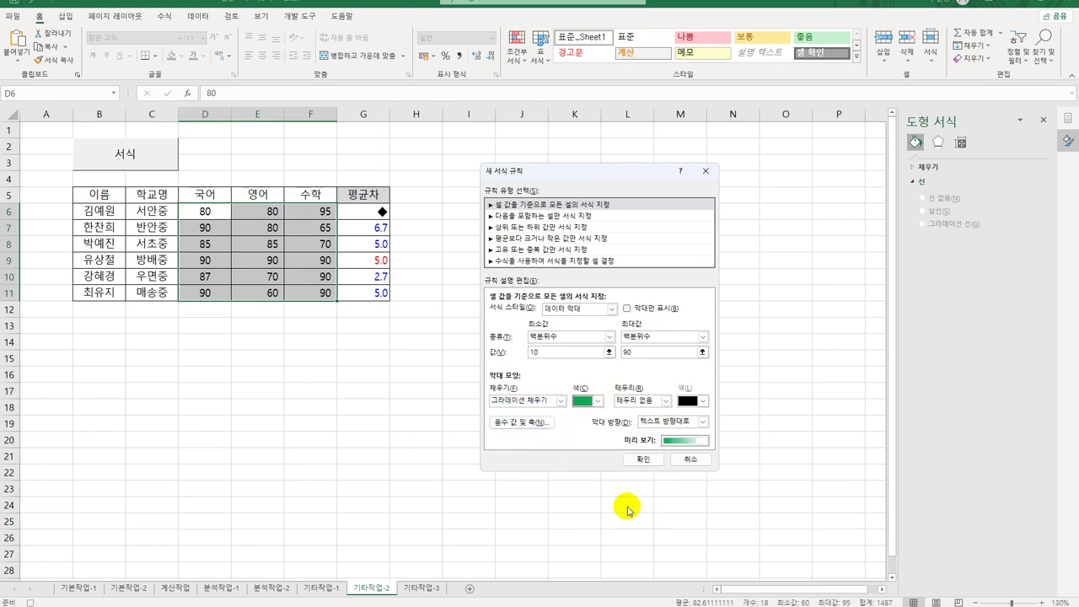
click(641, 460)
Step: Deselect the score range, stop recording the 그래프보기 macro and select an empty cell outside the table
drag(311, 300, 257, 261)
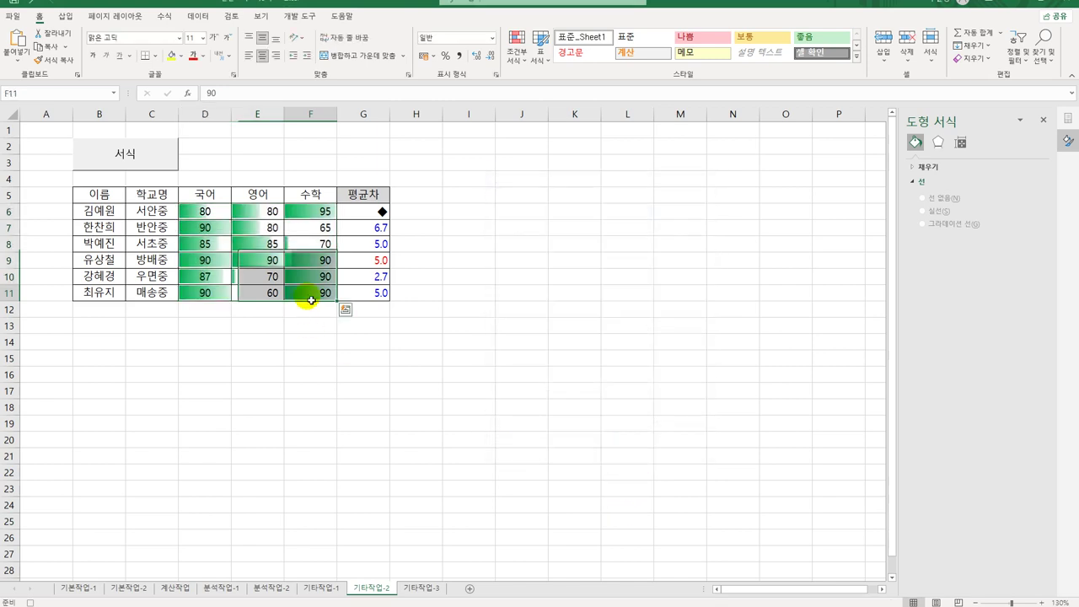
click(311, 299)
click(300, 16)
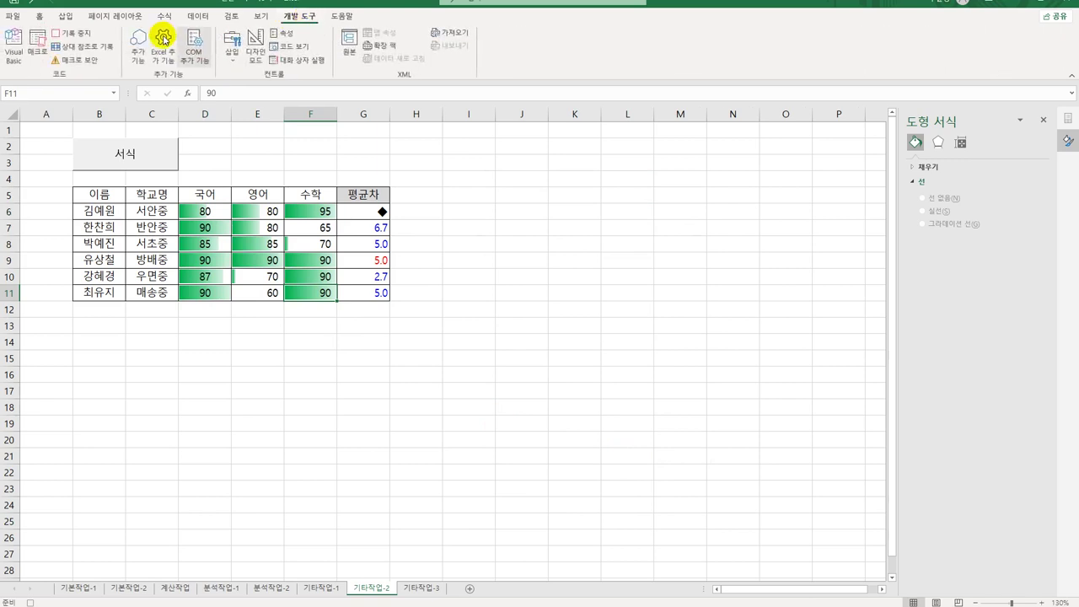
click(72, 33)
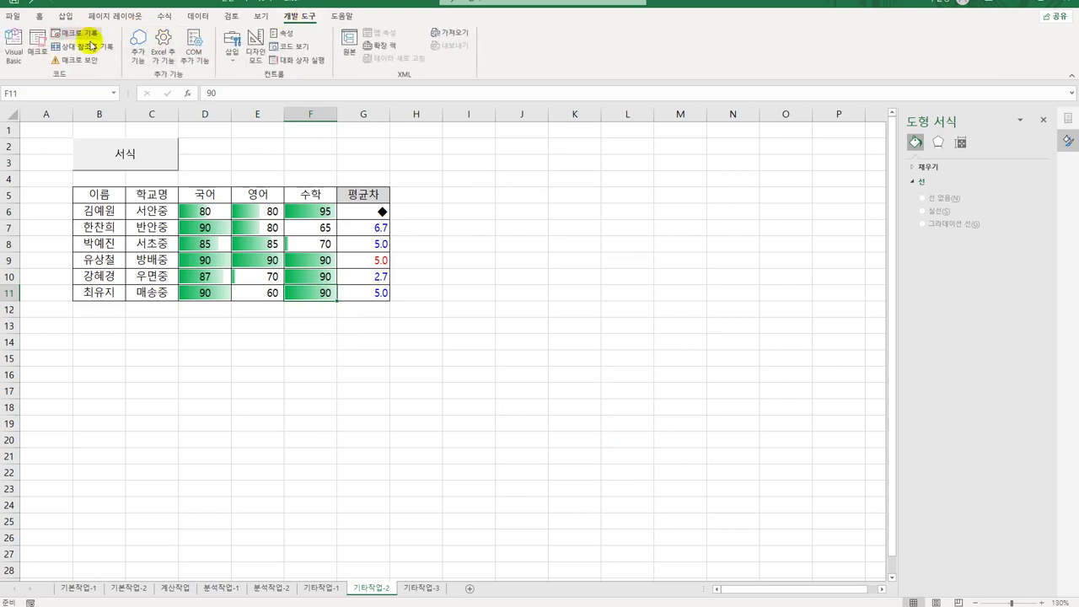
click(619, 443)
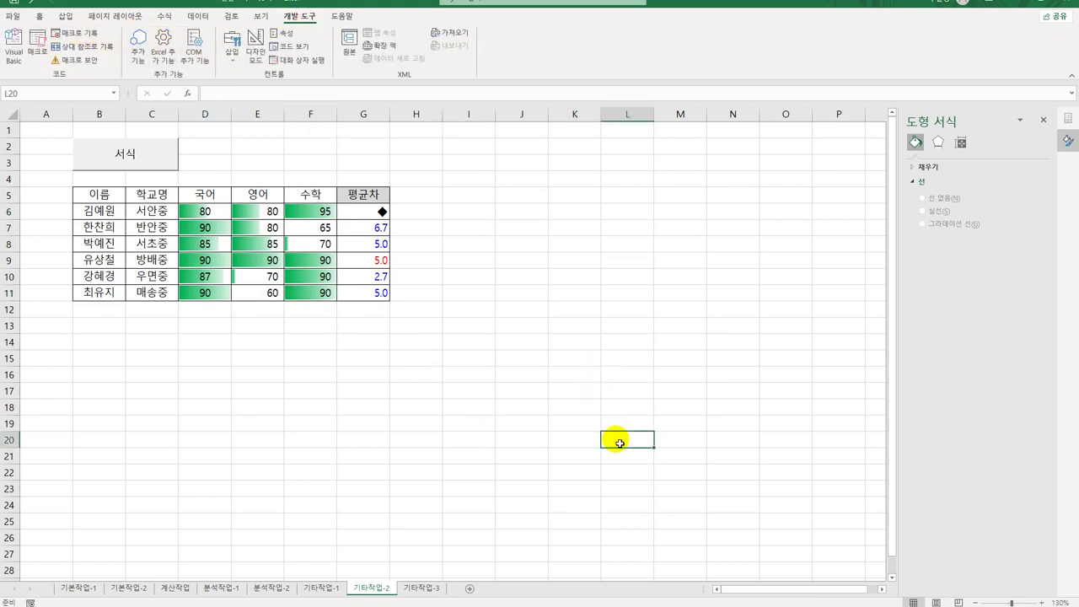
Step: Insert a form-control button over E2:F3, assign the 그래프보기 macro to it and label it 그래프보기
click(236, 56)
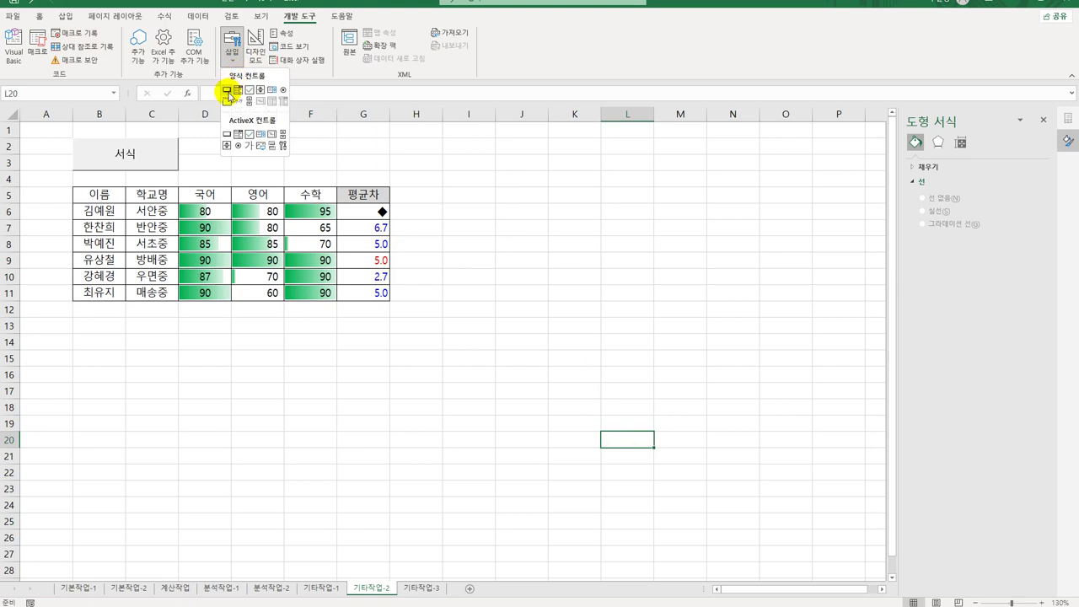
click(228, 89)
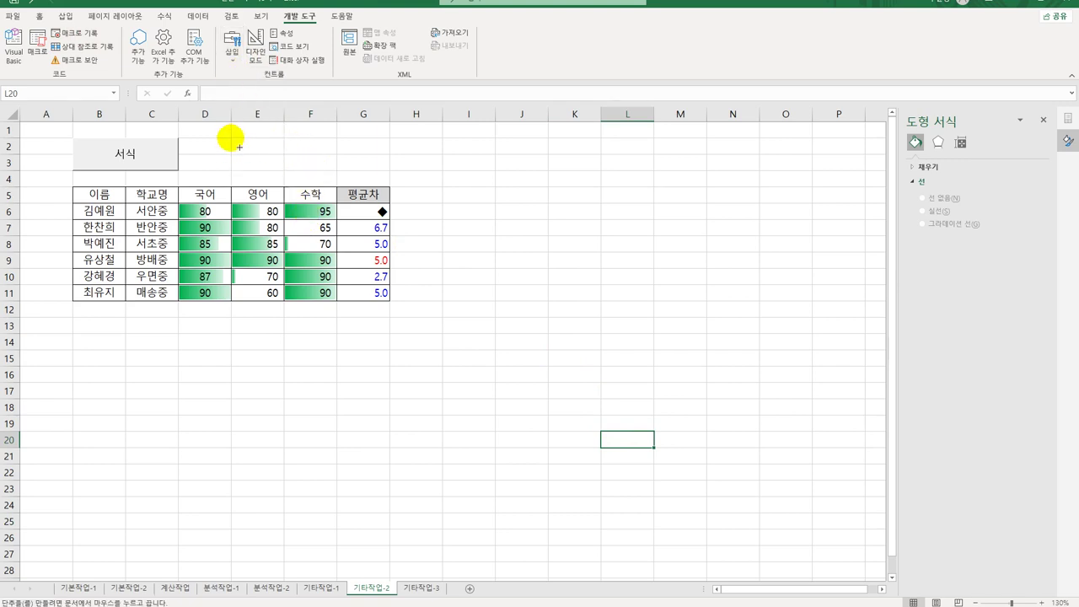
drag(231, 138, 325, 175)
click(496, 229)
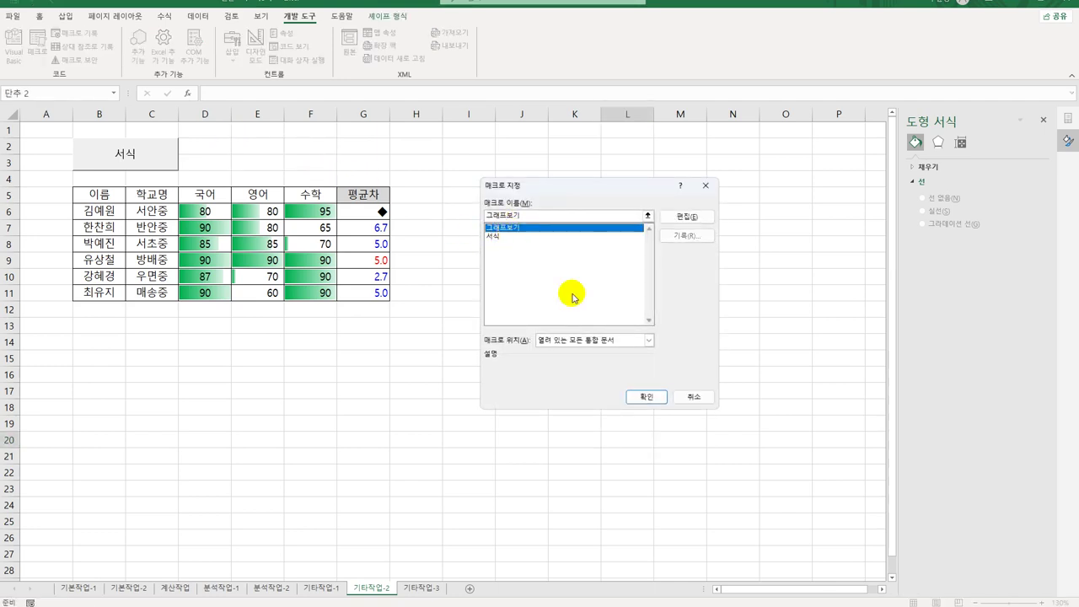
click(646, 396)
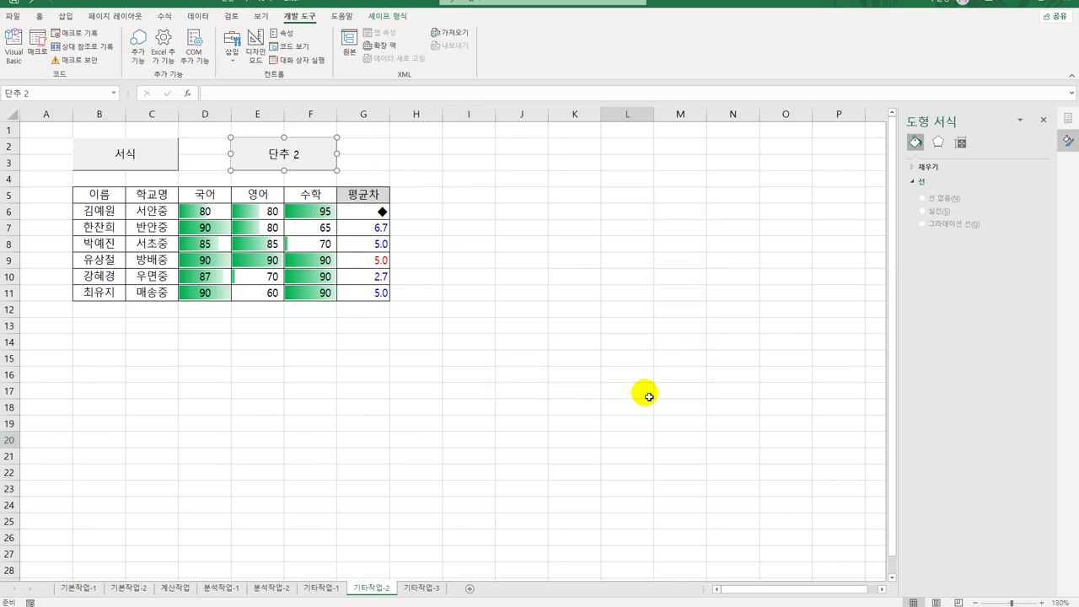
text(그래프)
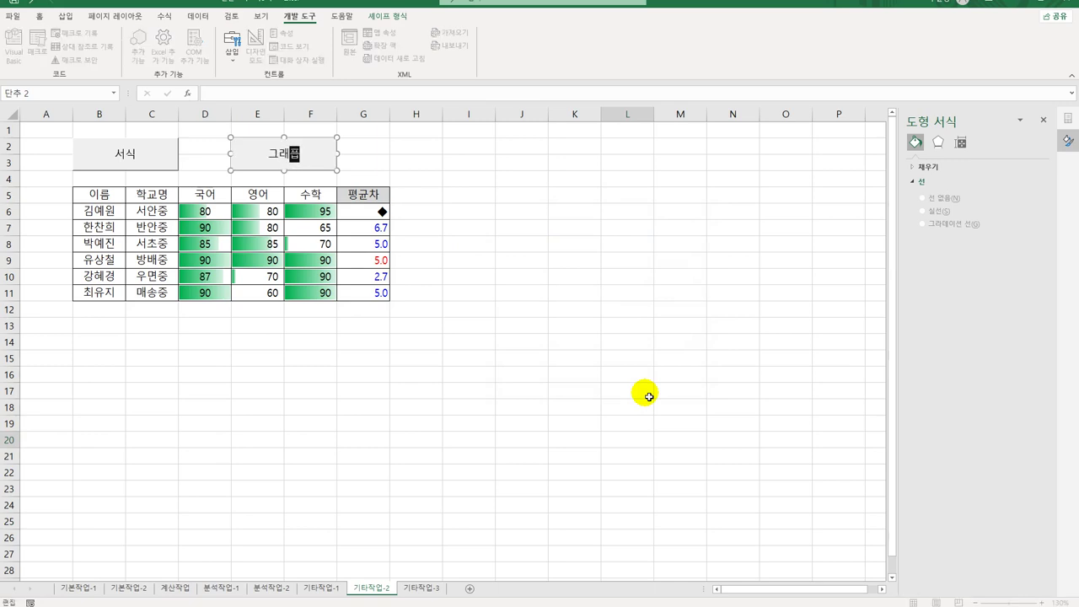
text(보기)
click(646, 394)
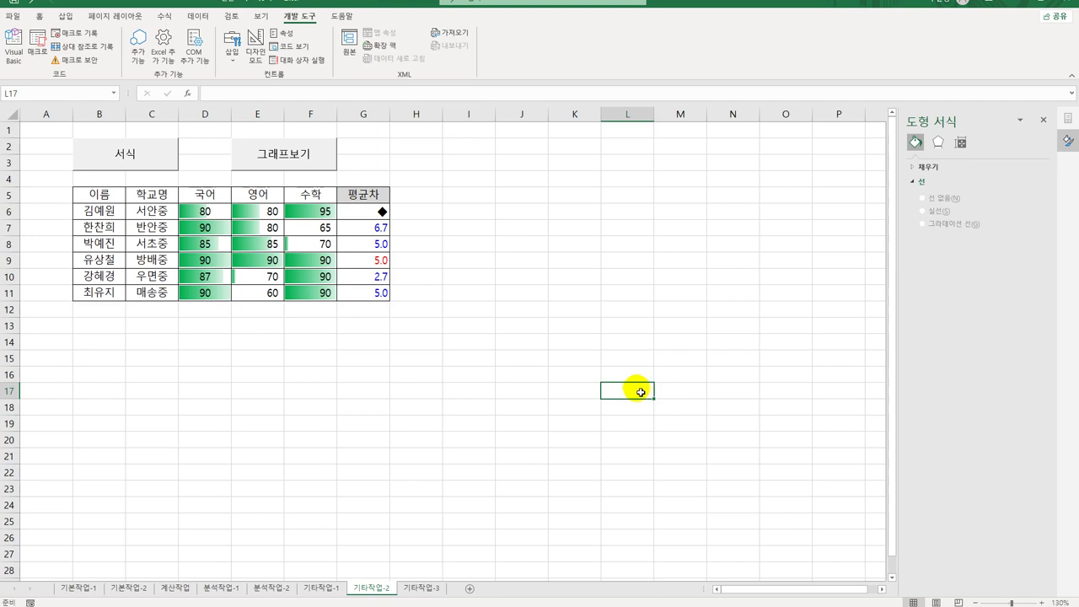
Step: On the 기타작업-3 sheet, add 보험입력.Show to the click event procedure of the 보험입력 button
click(443, 588)
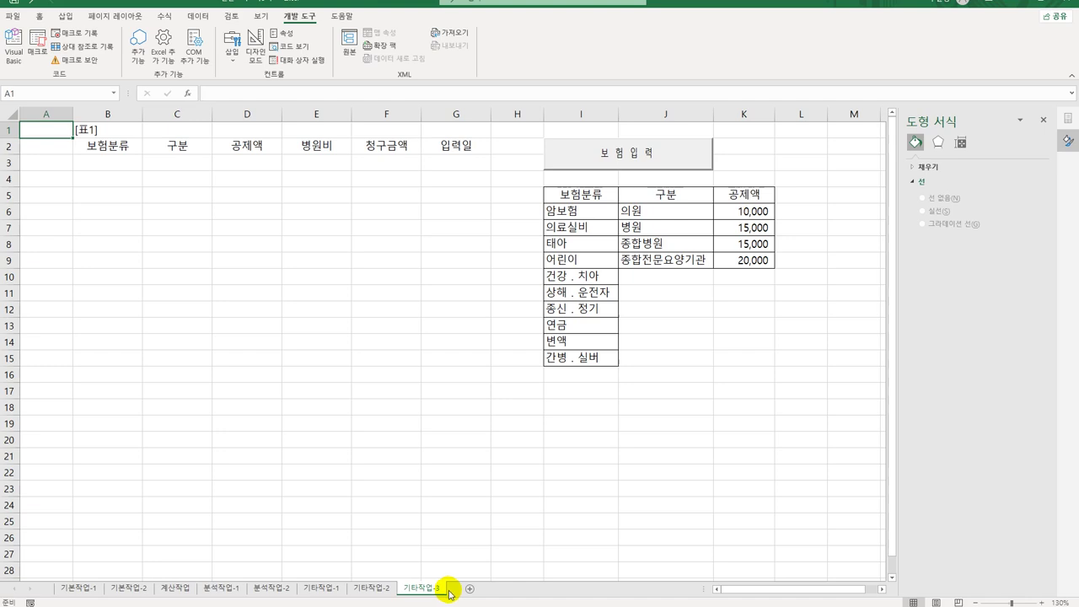
click(256, 54)
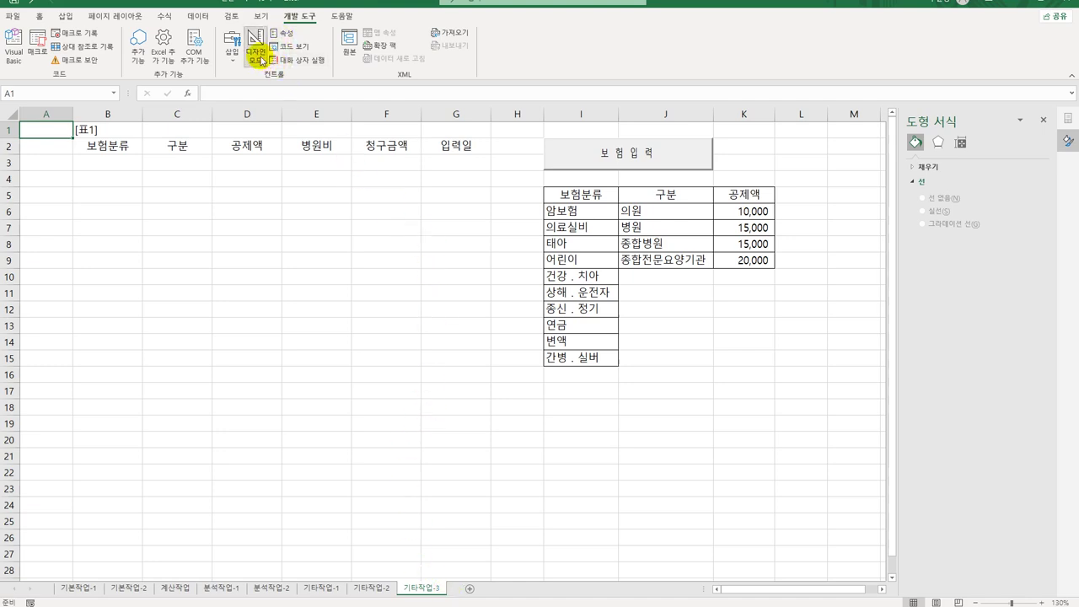
click(637, 158)
double_click(636, 159)
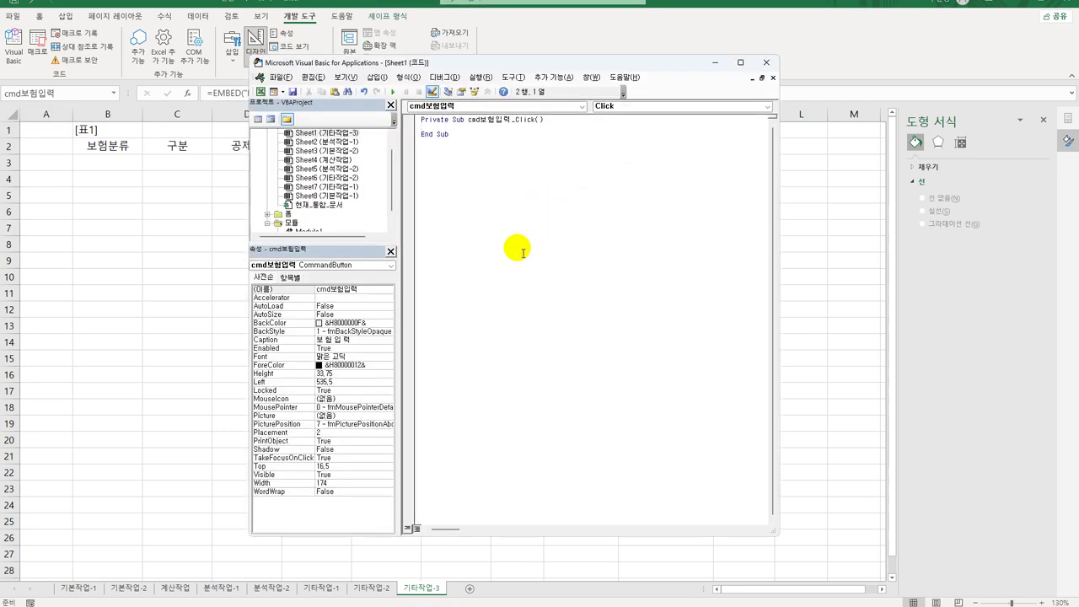
key(Tab)
text(보험입력.)
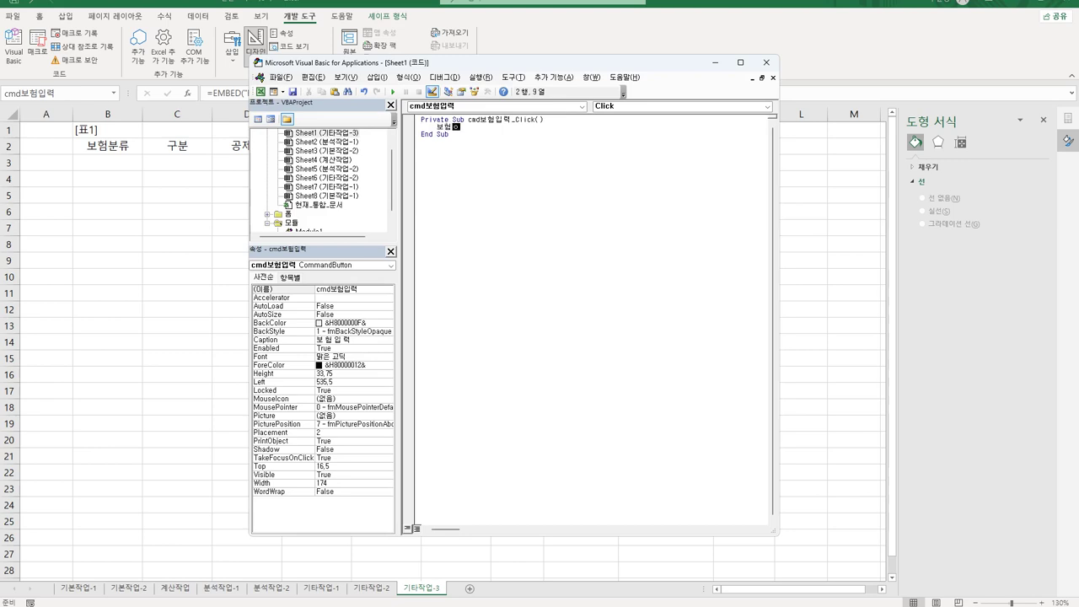
text(sh)
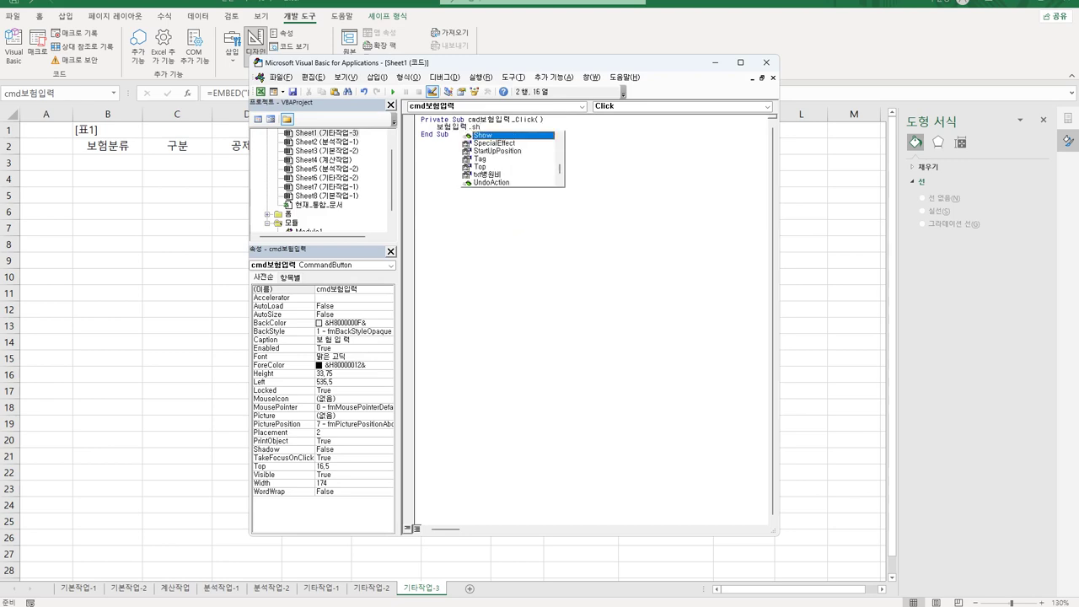
key(Tab)
click(517, 242)
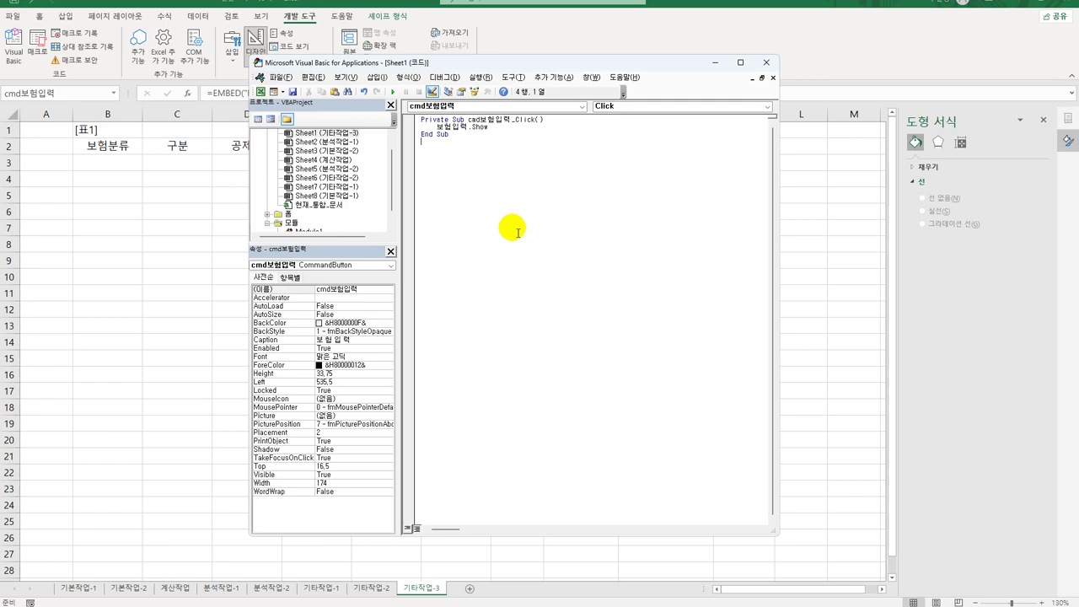
Step: Open the code of the 보험입력 form and create its UserForm_Initialize event procedure
double_click(288, 216)
click(303, 224)
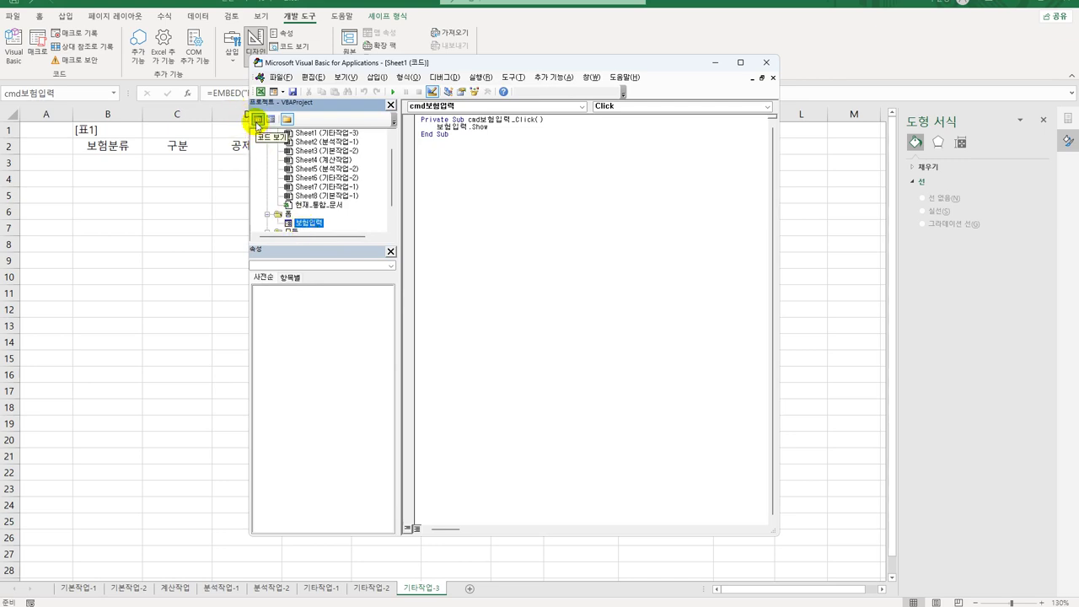
click(258, 122)
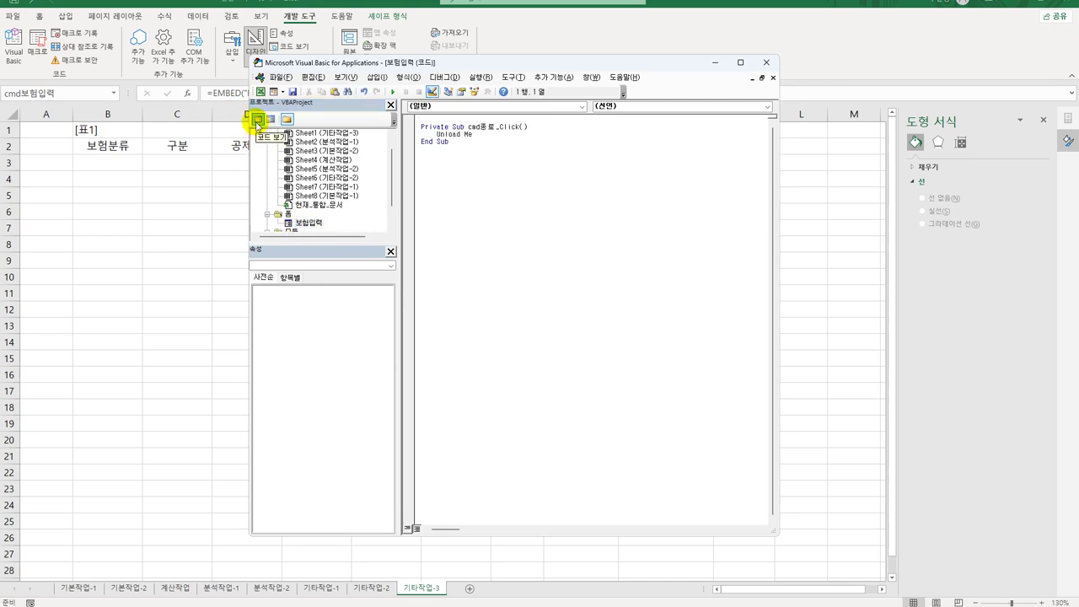
click(566, 107)
click(546, 182)
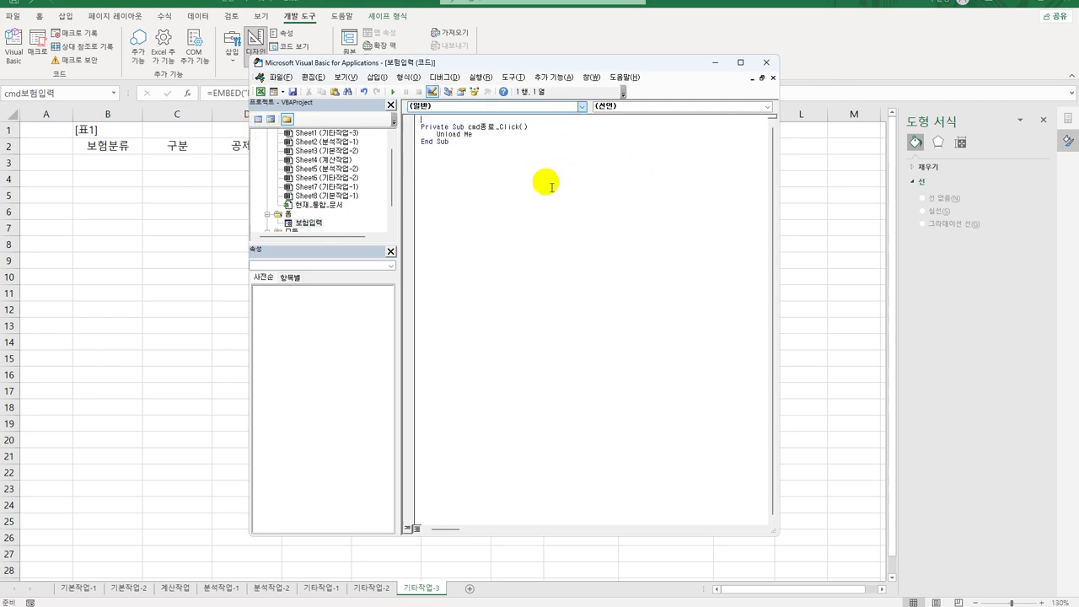
click(627, 107)
click(630, 170)
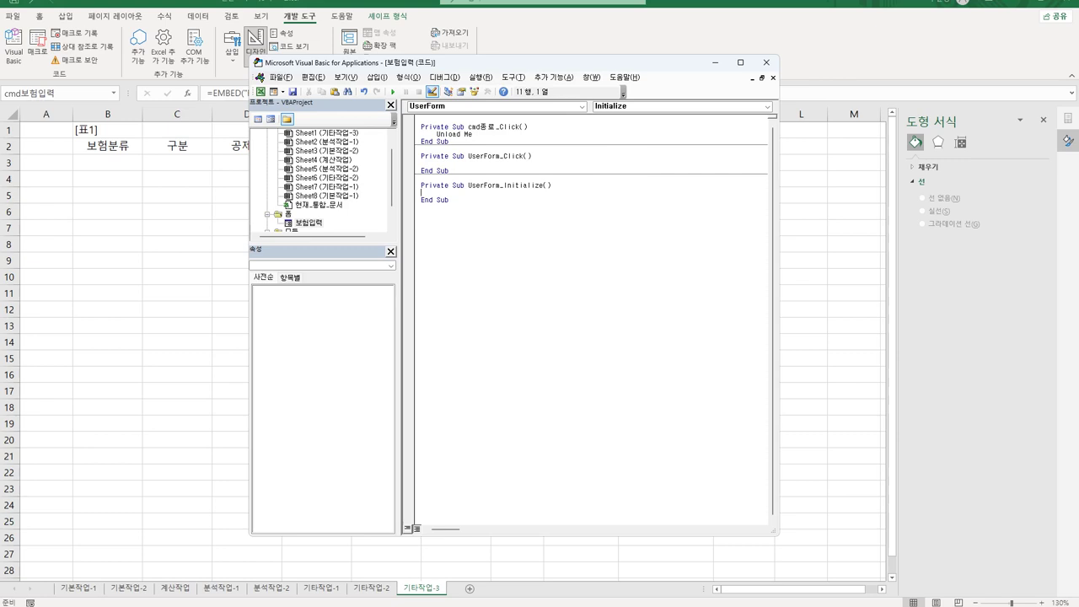
Step: In UserForm_Initialize, add the line cmb보험분류.RowSource = "I6:I15" to fill the combo box
text(cmb보험분류.row)
text( = "ㅠ)
key(Hangul)
text(6:)
text(I15)
text(")
key(Return)
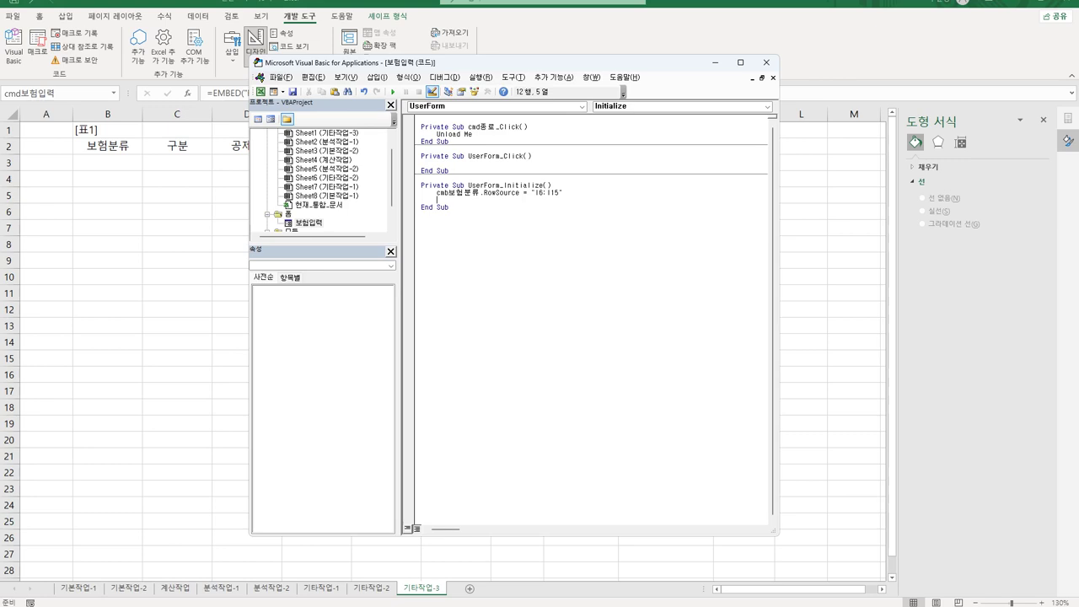
Step: In UserForm_Initialize, add the line lst공제액.RowSource = "J5:K9" to fill the list box
text(lst)
text(공제금)
text(.RowSource )
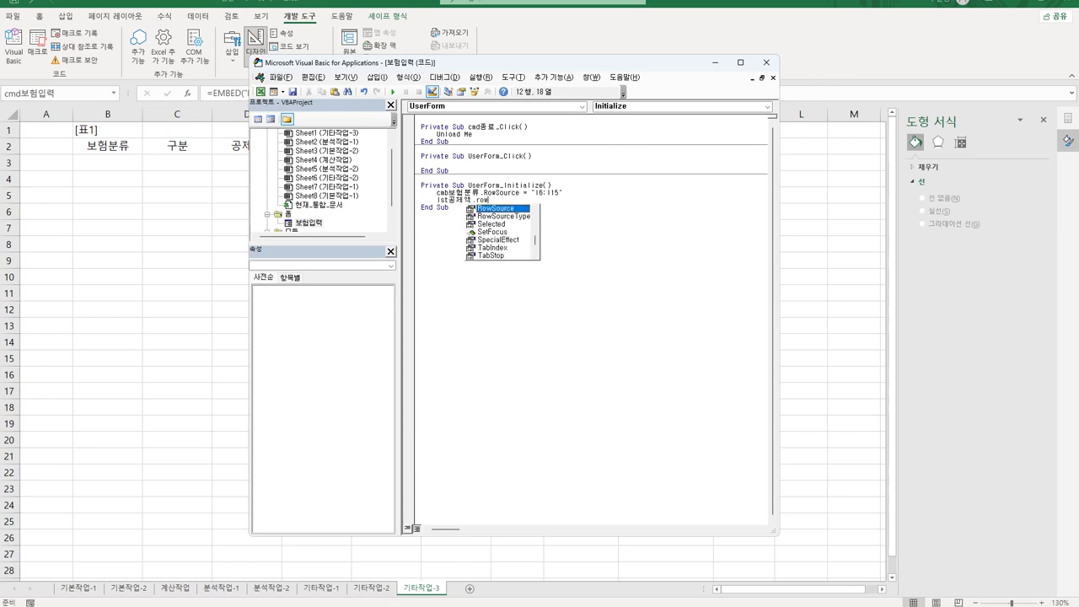
text(= )
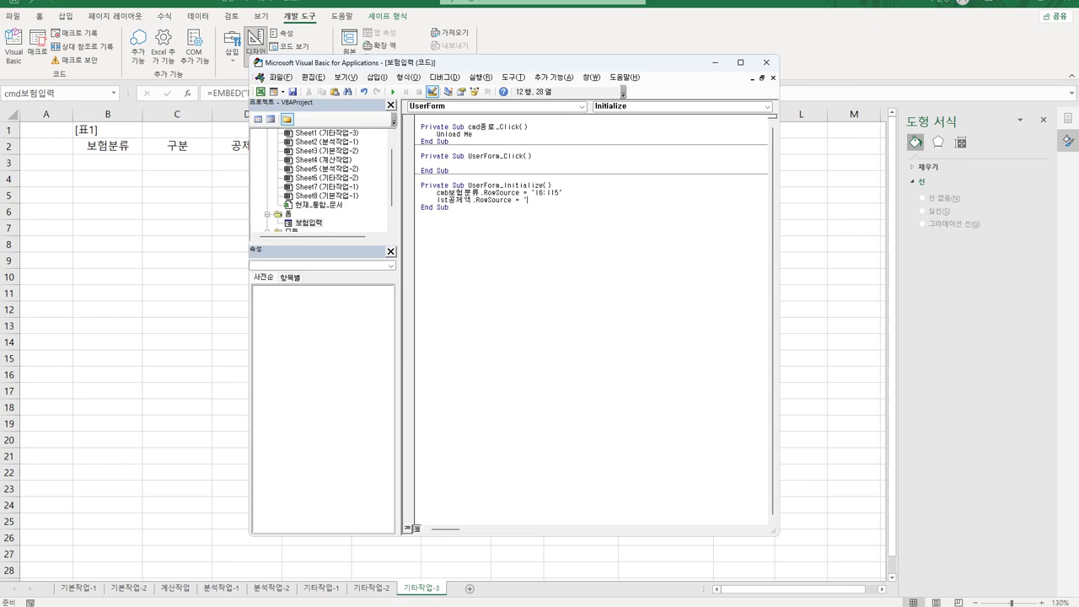
text("J5:K9")
key(Return)
Step: Examine the ColumnCount property of the 구분/공제액 list box in the form designer, then return to the form's code
double_click(305, 224)
click(629, 253)
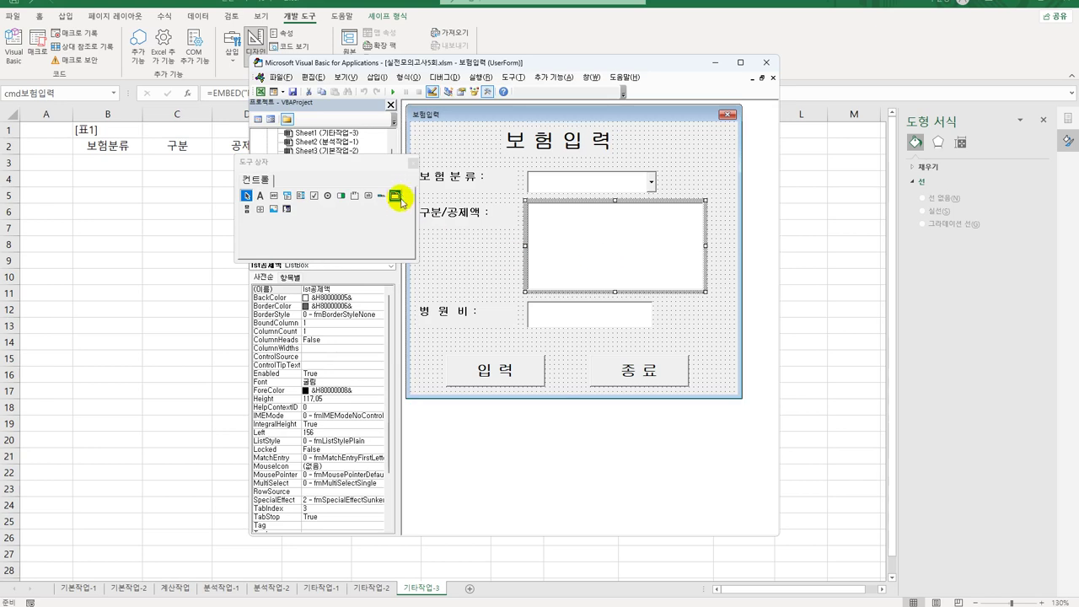
click(412, 162)
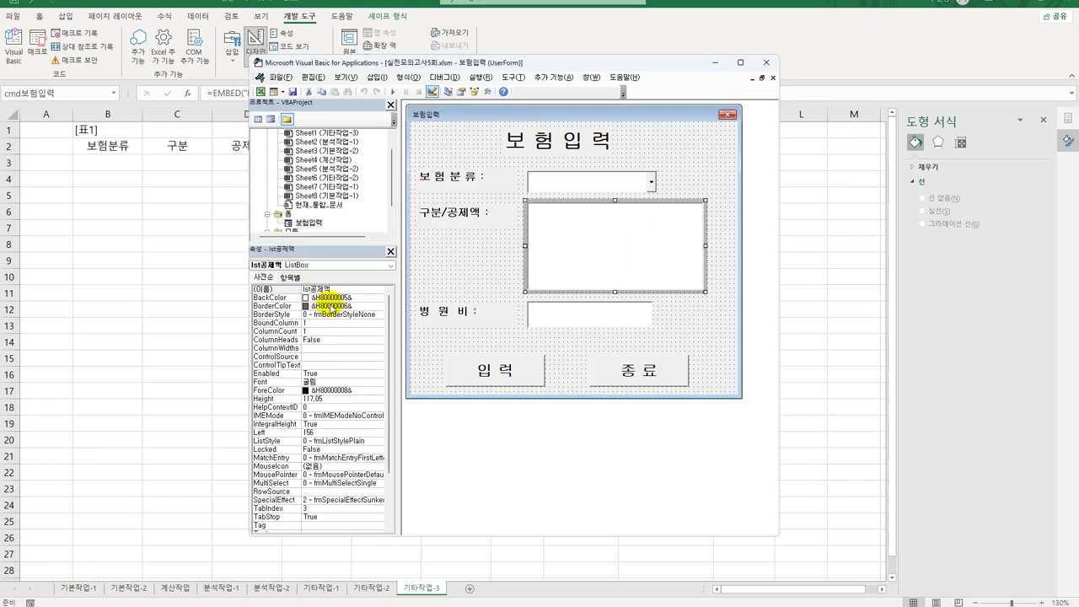
click(310, 333)
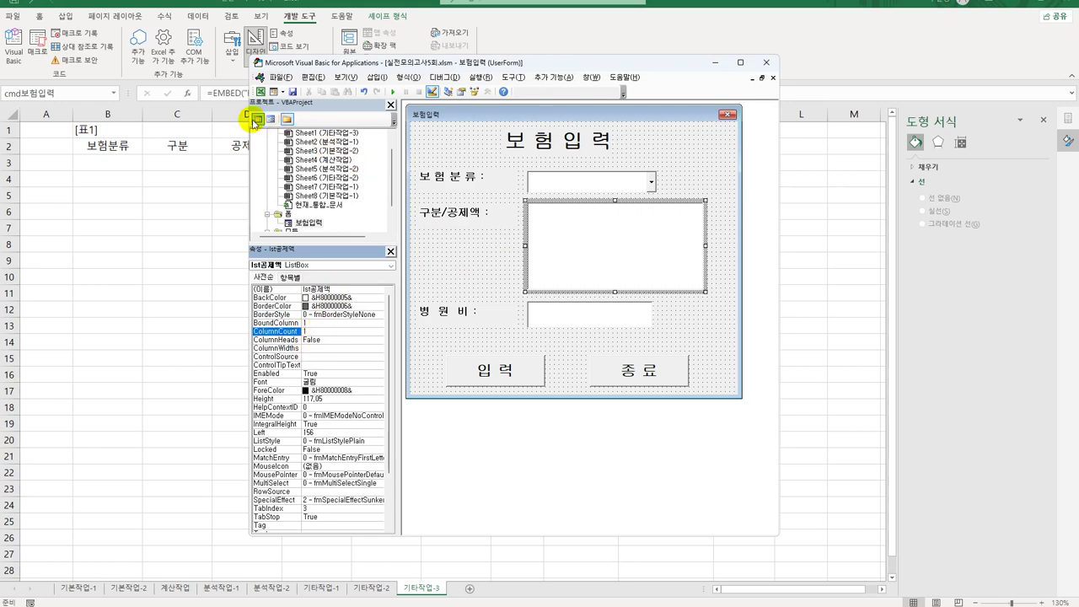
click(257, 119)
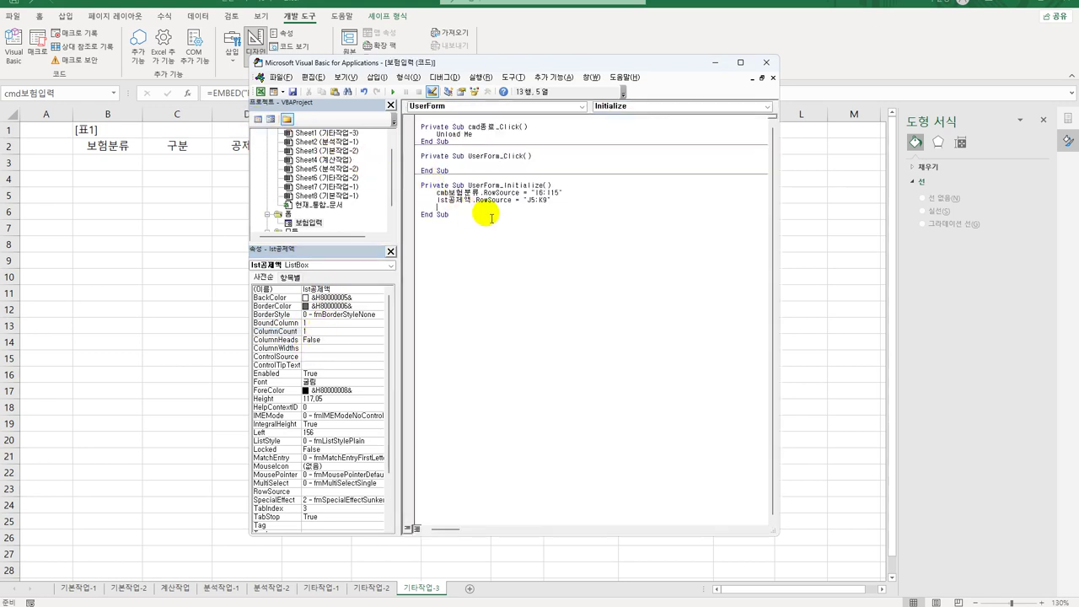
Step: Below the list box's RowSource line in UserForm_Initialize, add lst공제액.ColumnCount = 2
click(566, 203)
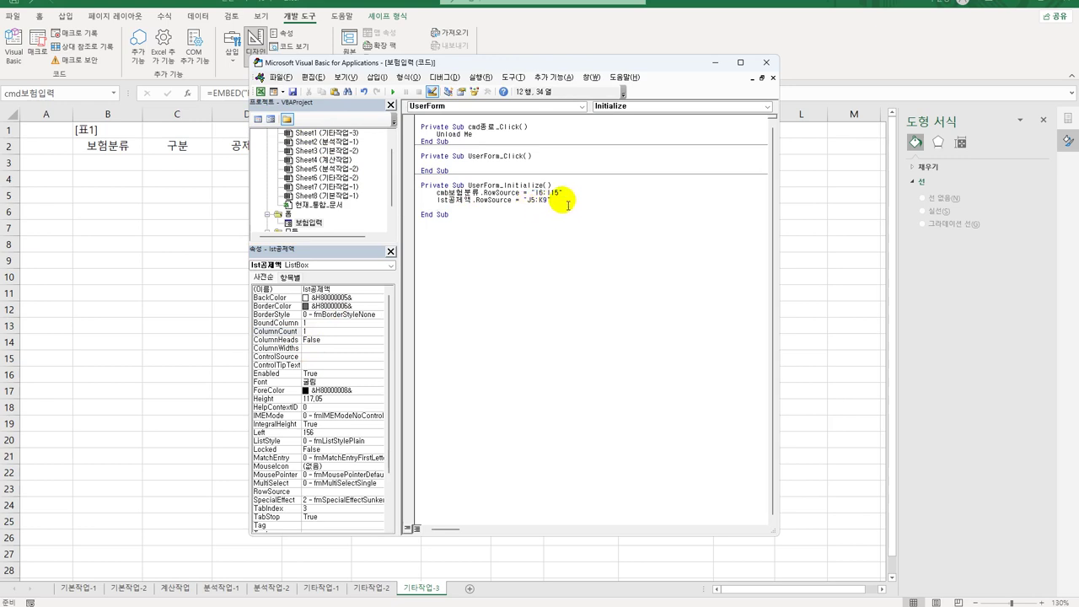
key(Return)
text(lst공제액)
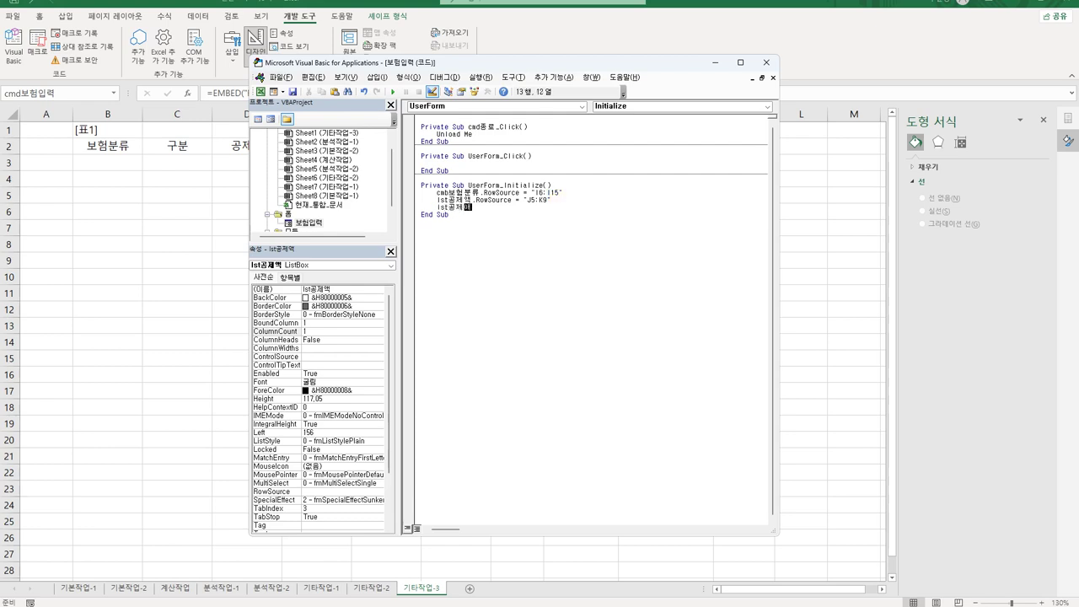
text(.c)
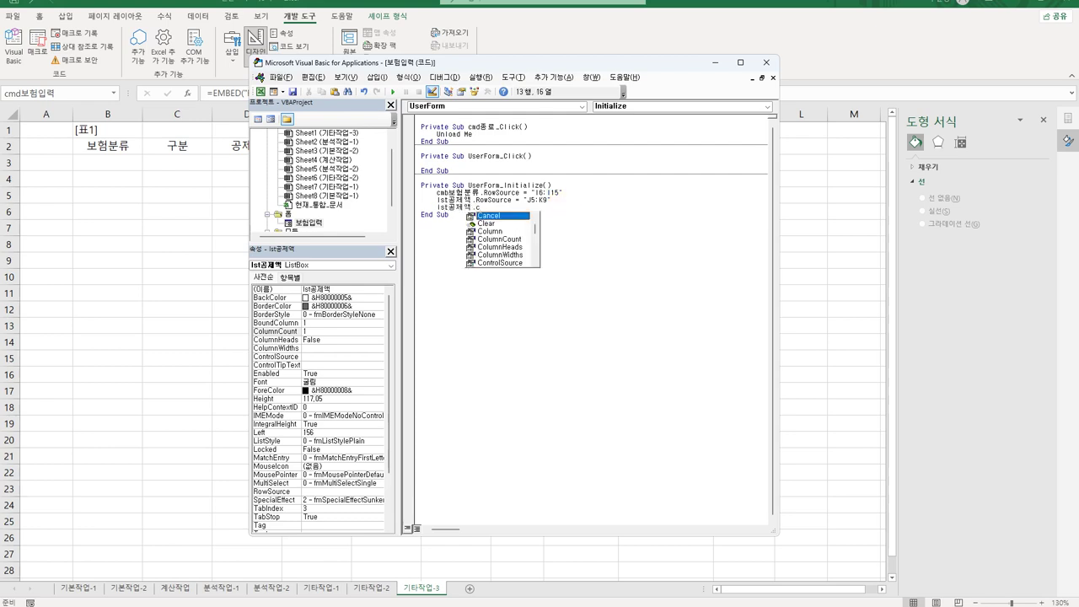
text(olumnCount )
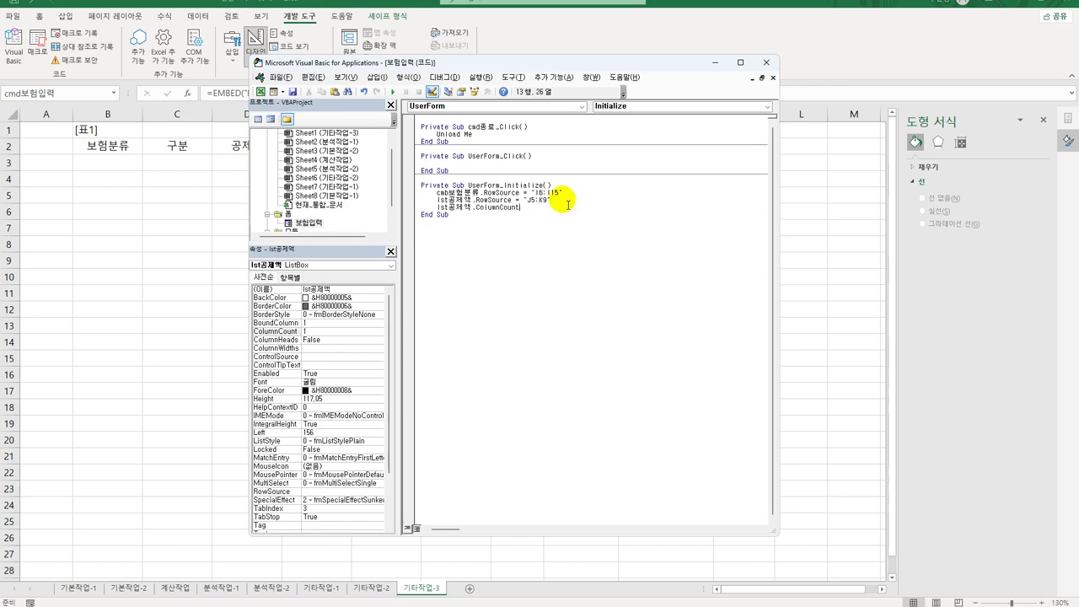
text(=2)
Step: Below the combo box's RowSource line, add cmb보험분류 = "암보험" as its initial value
key(Up)
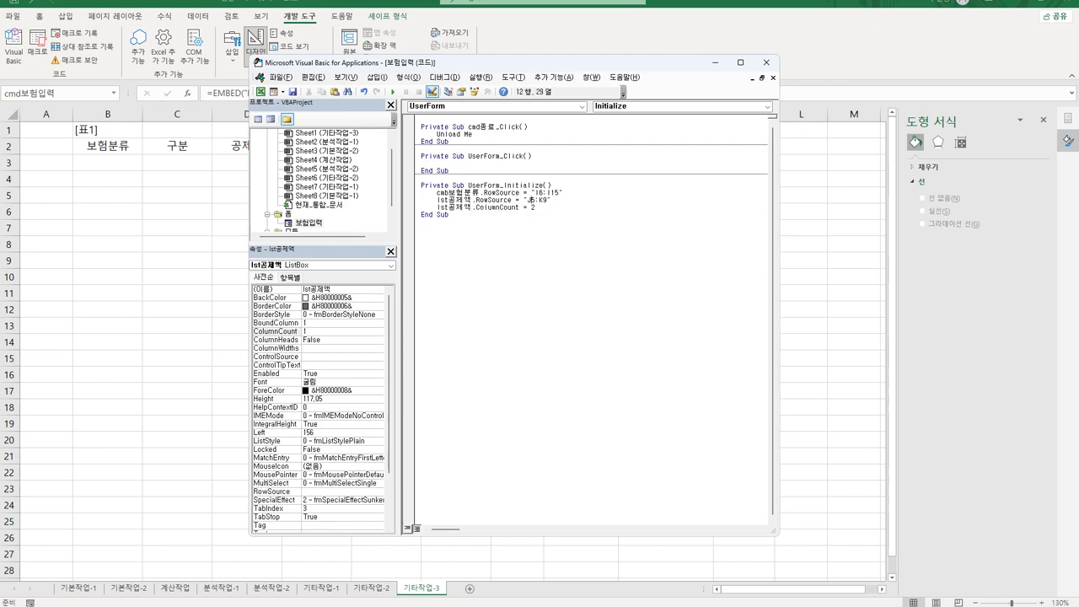
key(Up)
drag(653, 62, 364, 96)
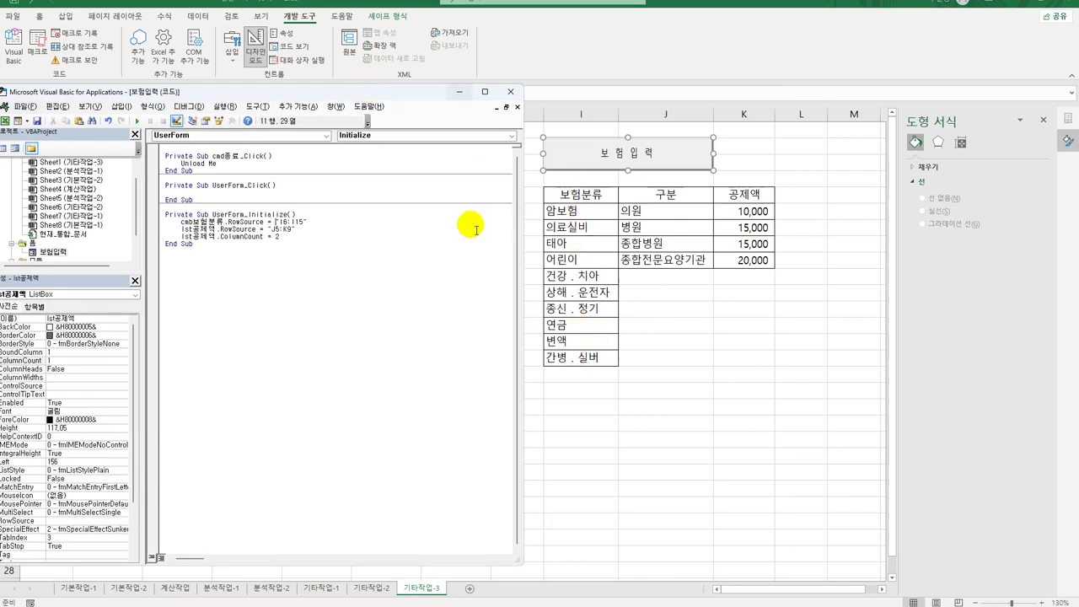
click(318, 224)
key(Return)
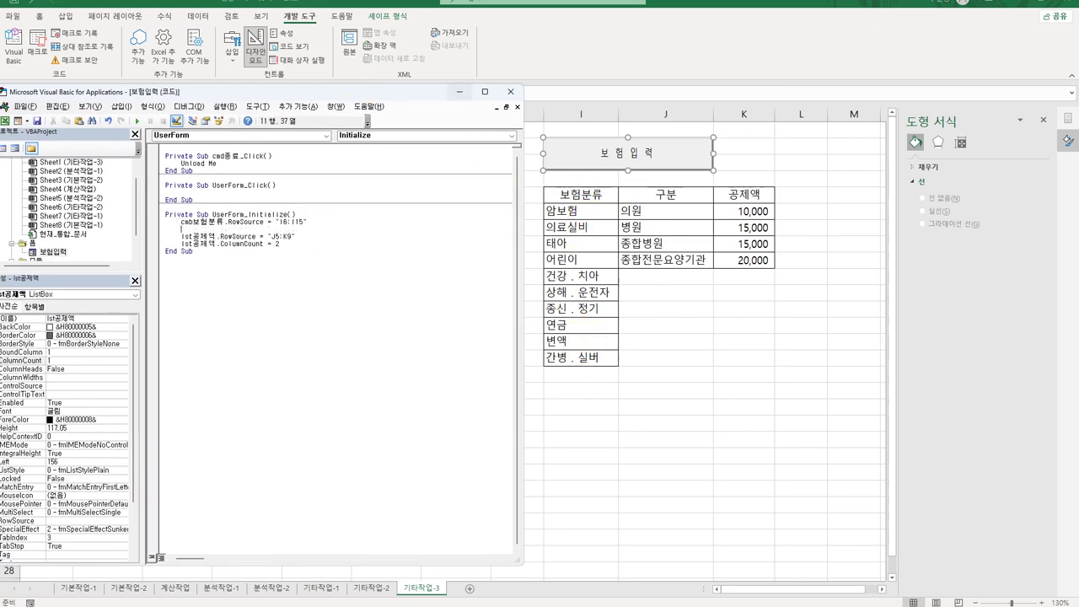
text(cmb보험분류 = "암보험")
key(Return)
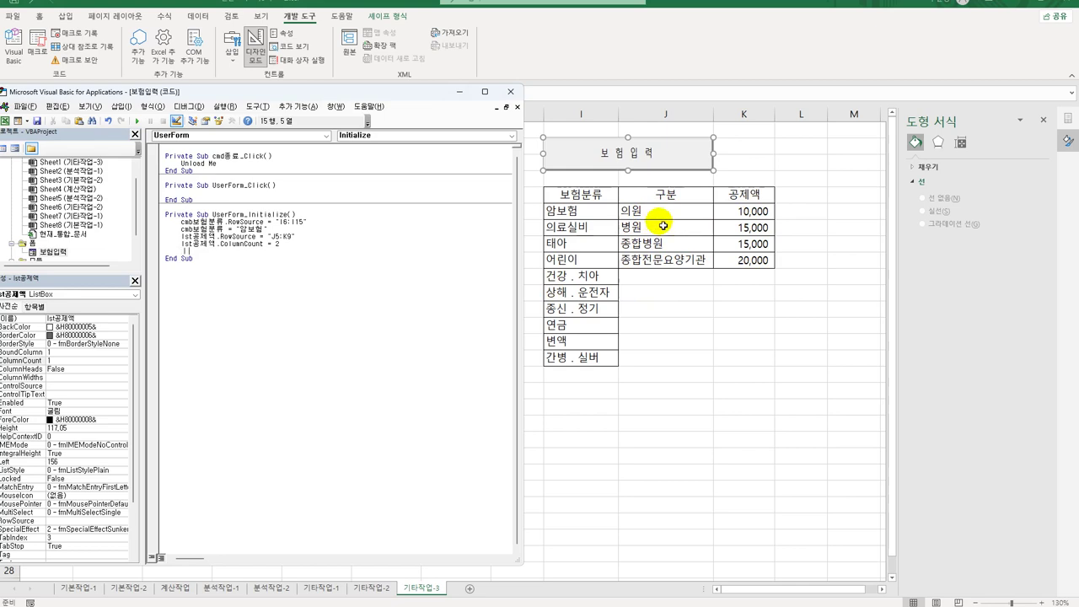
Step: At the end of UserForm_Initialize, add lst공제액 = lst공제액.List(0, 0) to preselect the first list entry
text(lst공제액.)
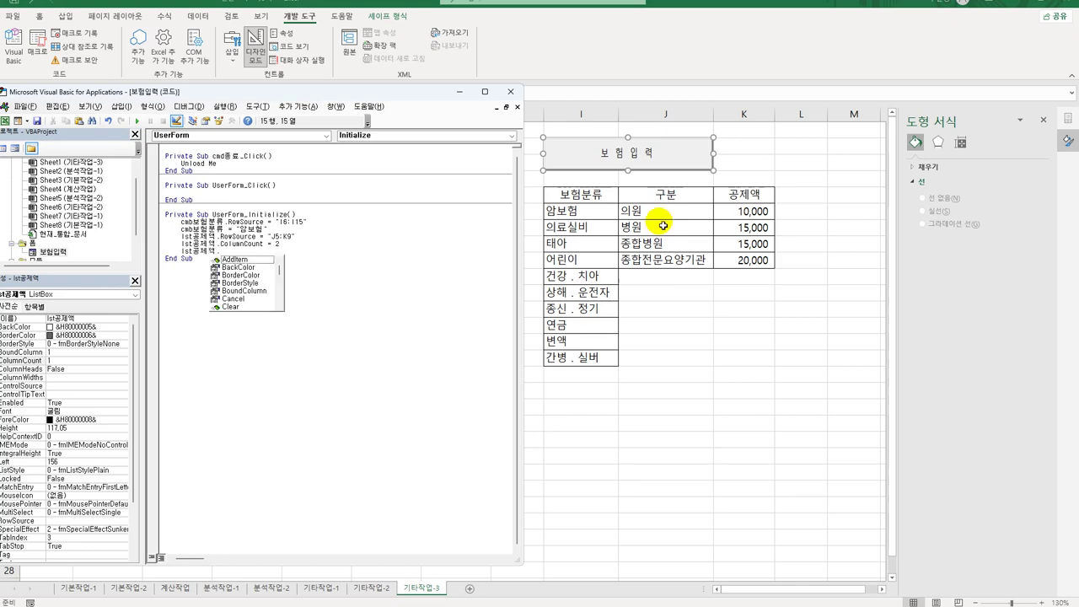
key(BackSpace)
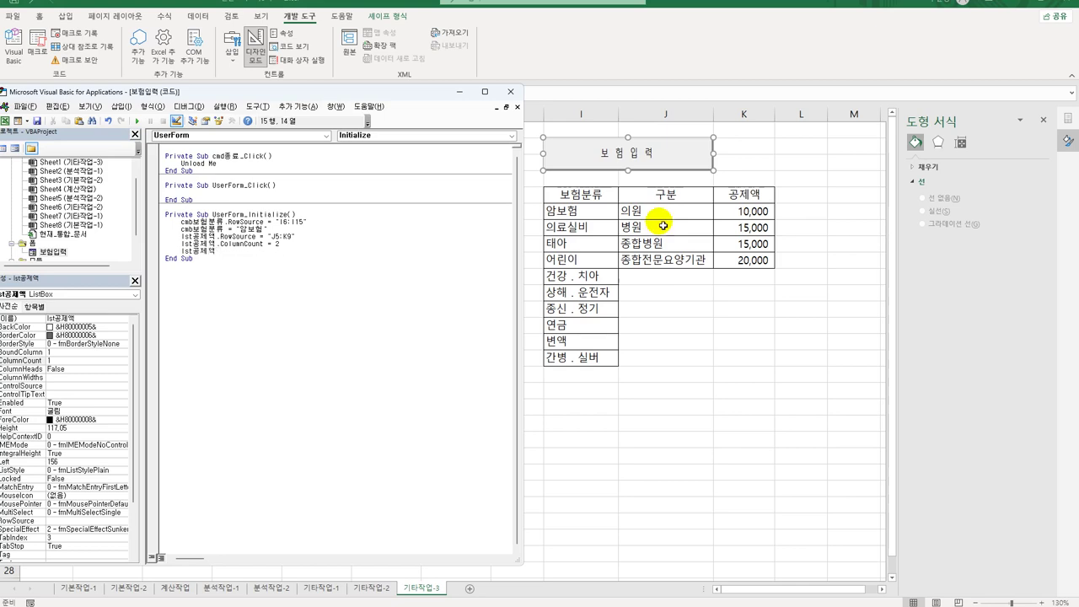
text(=)
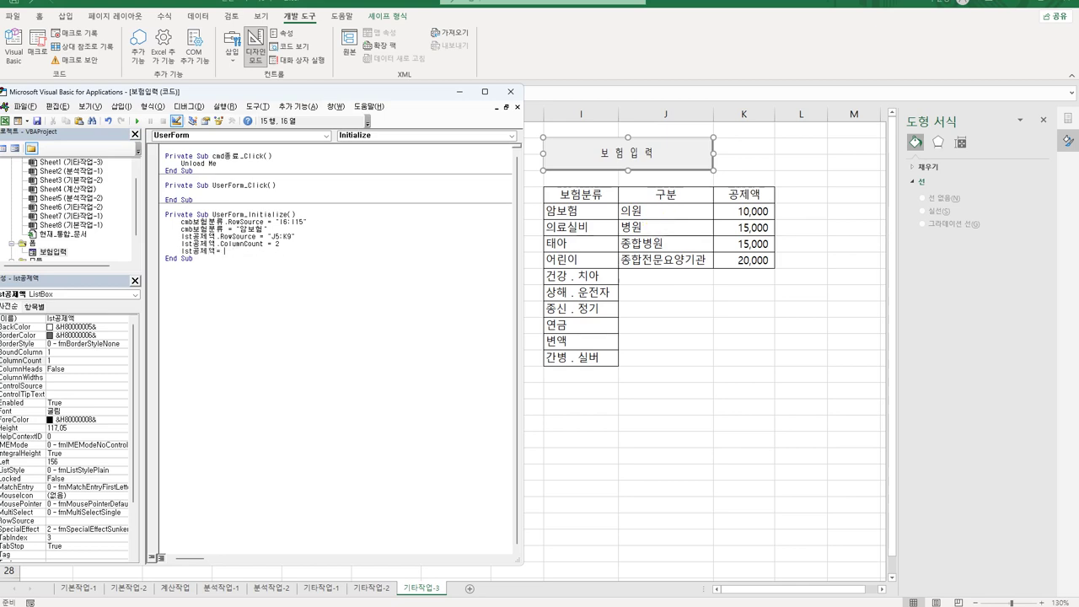
text(lst공제액.)
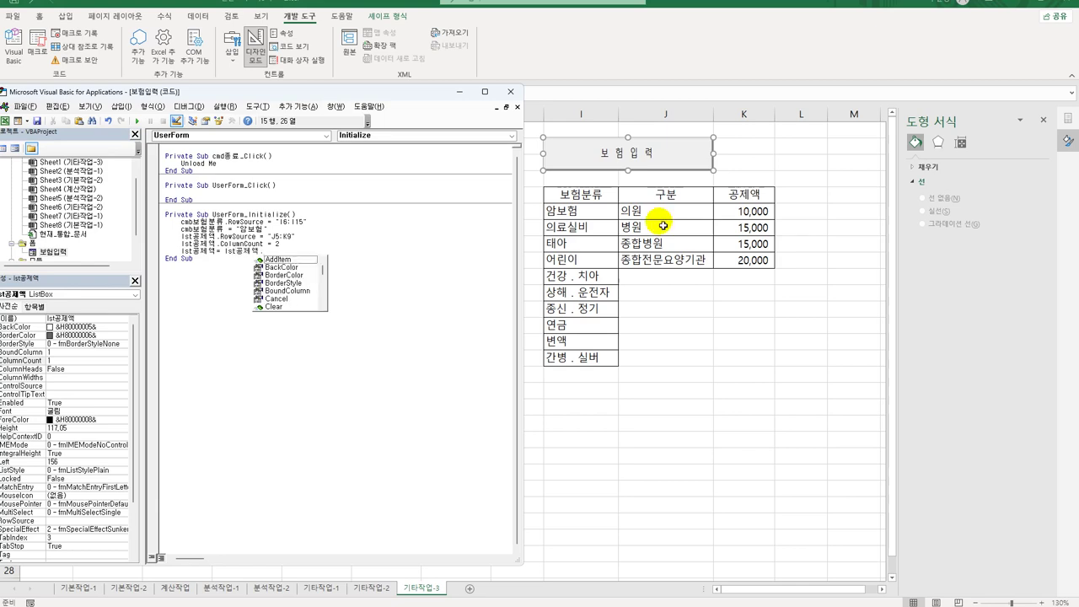
text(List()
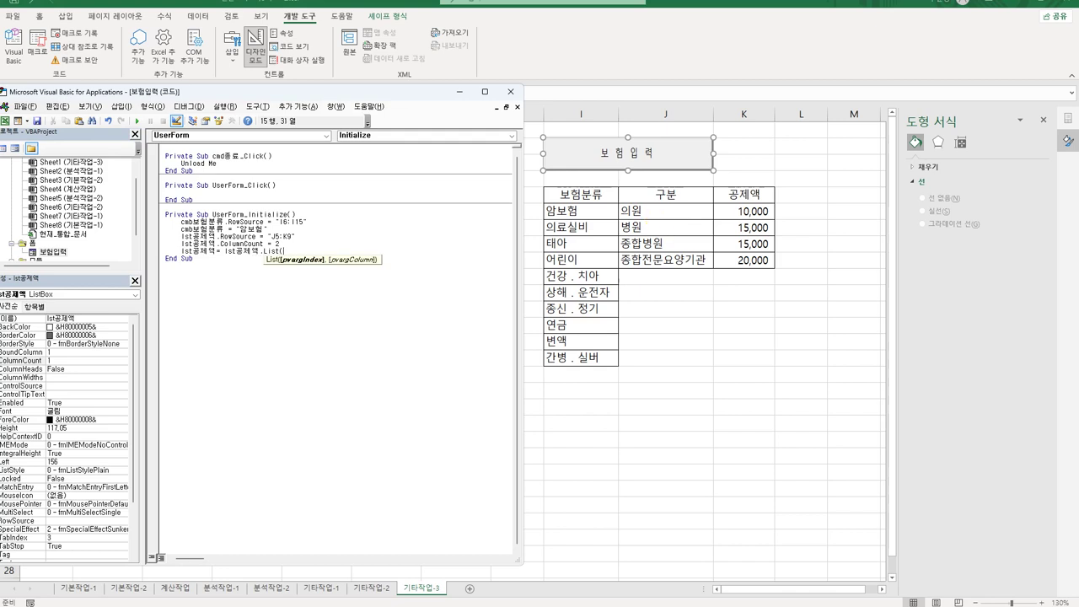
text(0,0))
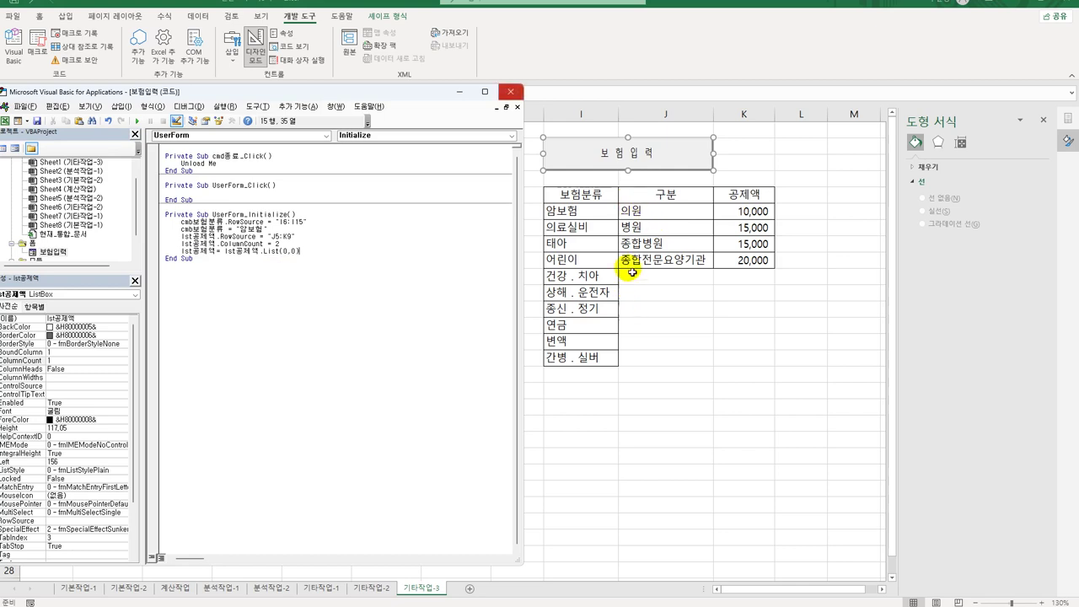
drag(386, 94, 409, 80)
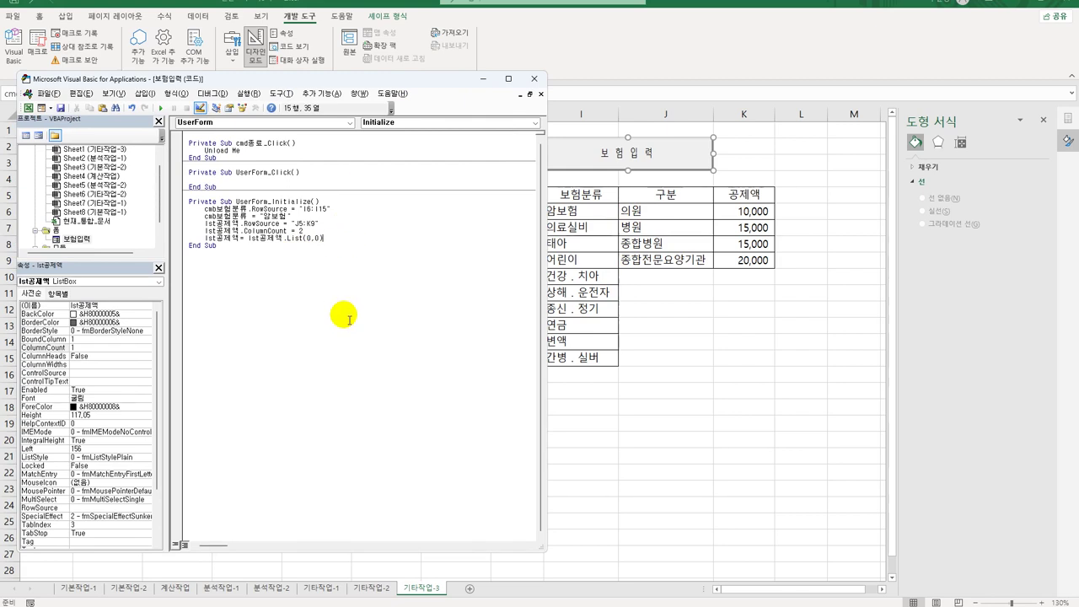
click(345, 345)
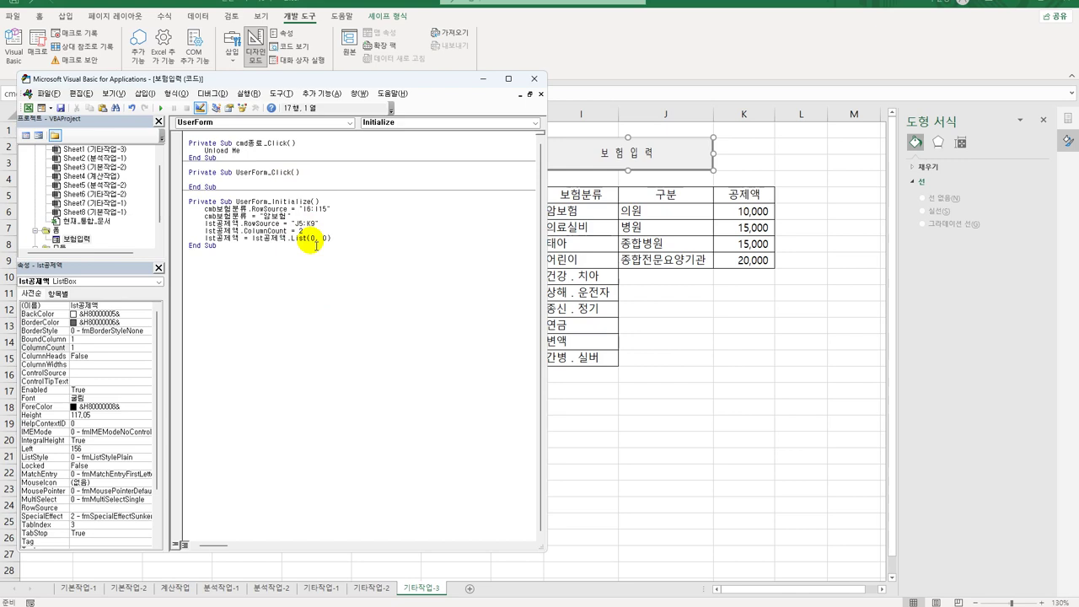
Step: Create the cmd입력_Click event procedure, leave a blank line at its start and uncover the sheet's 표1 table
click(255, 124)
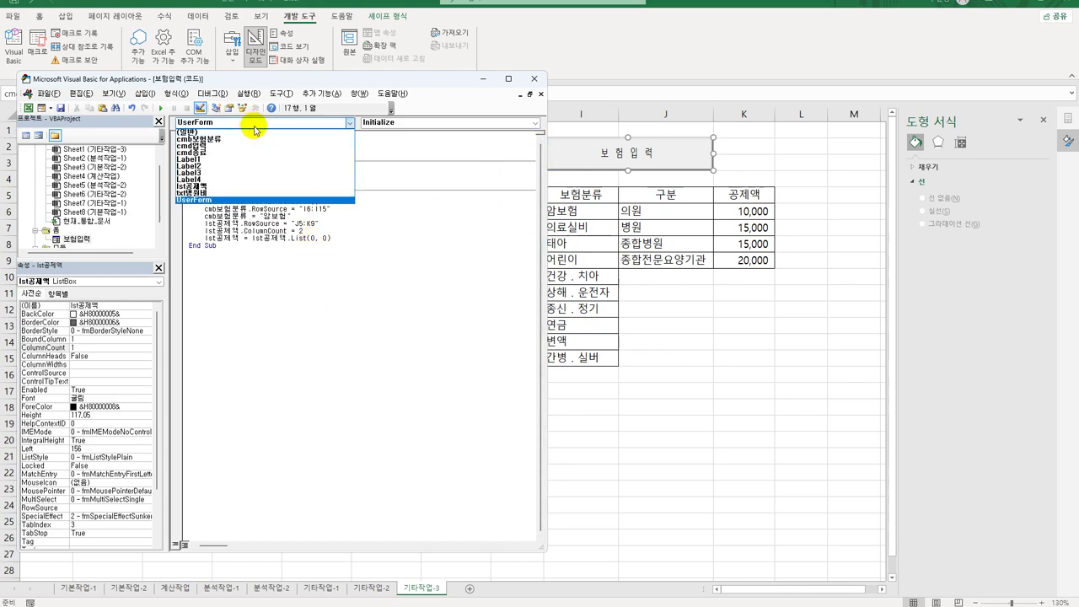
click(257, 149)
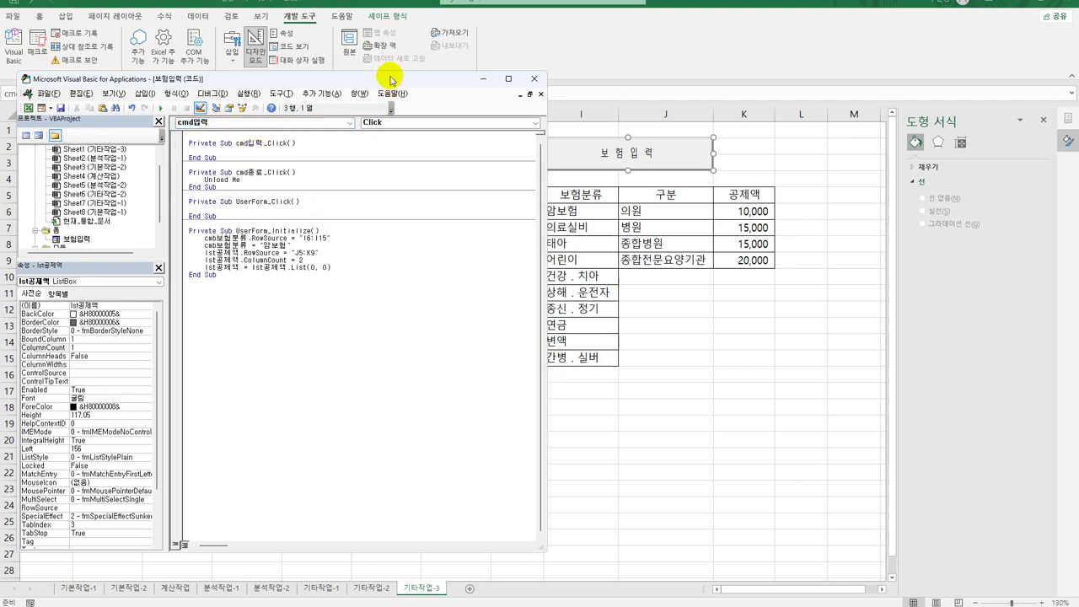
drag(392, 79, 855, 45)
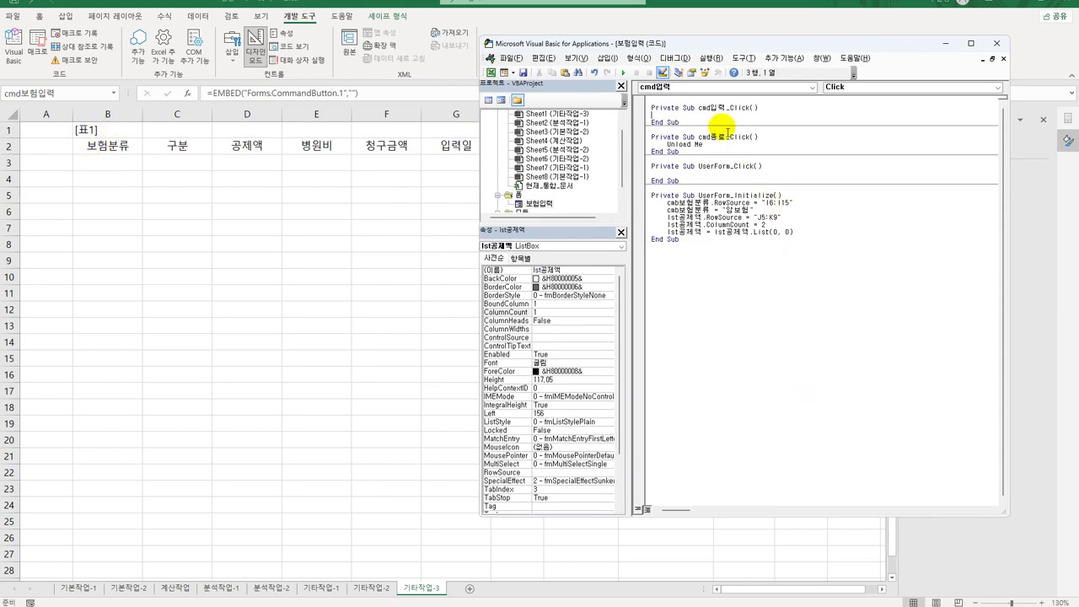
key(Tab)
text(입)
key(BackSpace)
key(Return)
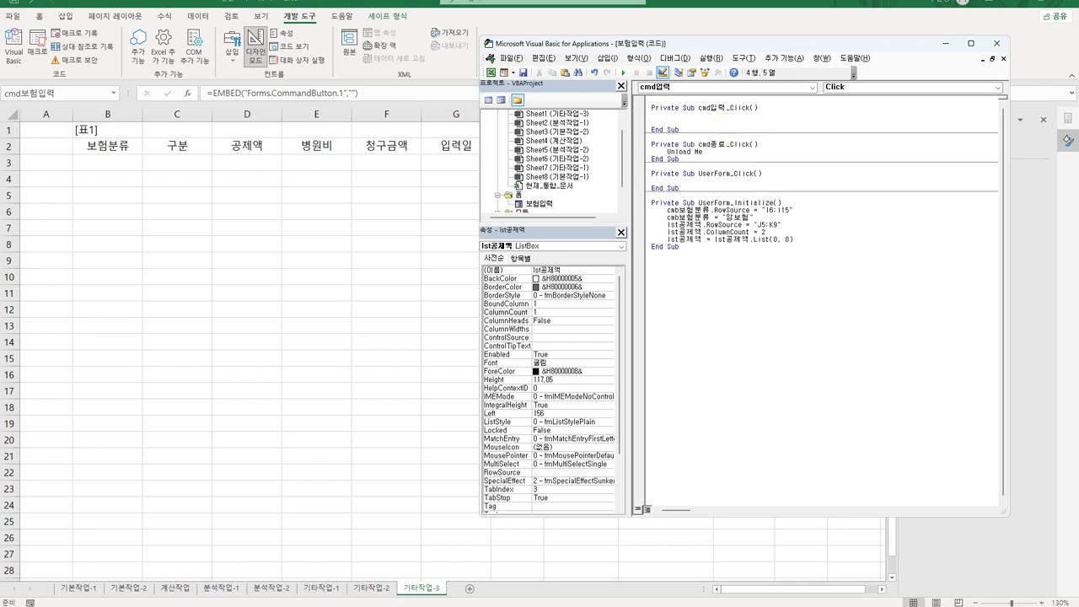
Step: In cmd입력_Click, add i = Range("B2").CurrentRegion.Rows.Count + 1 to compute the input row, followed by a blank line
text(i = range(")
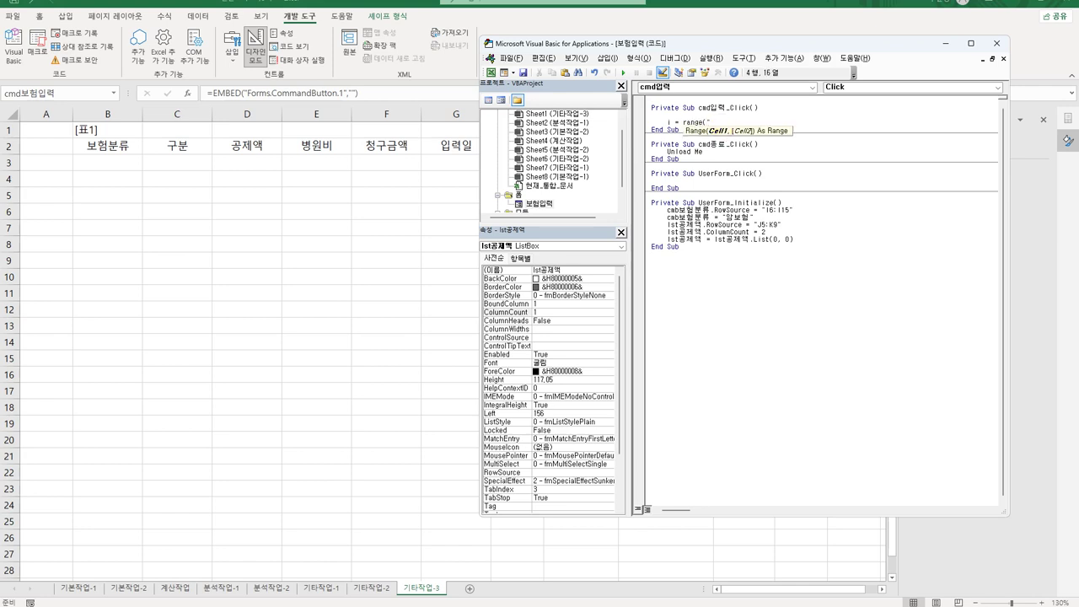
text(B2"))
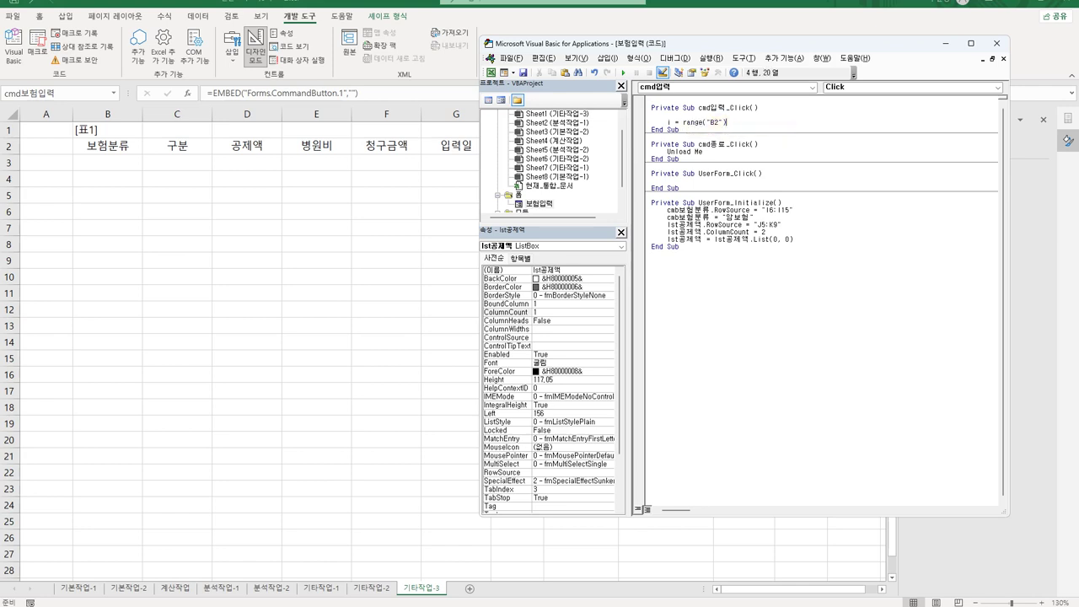
text(.cu)
key(Down)
key(Tab)
text(.r)
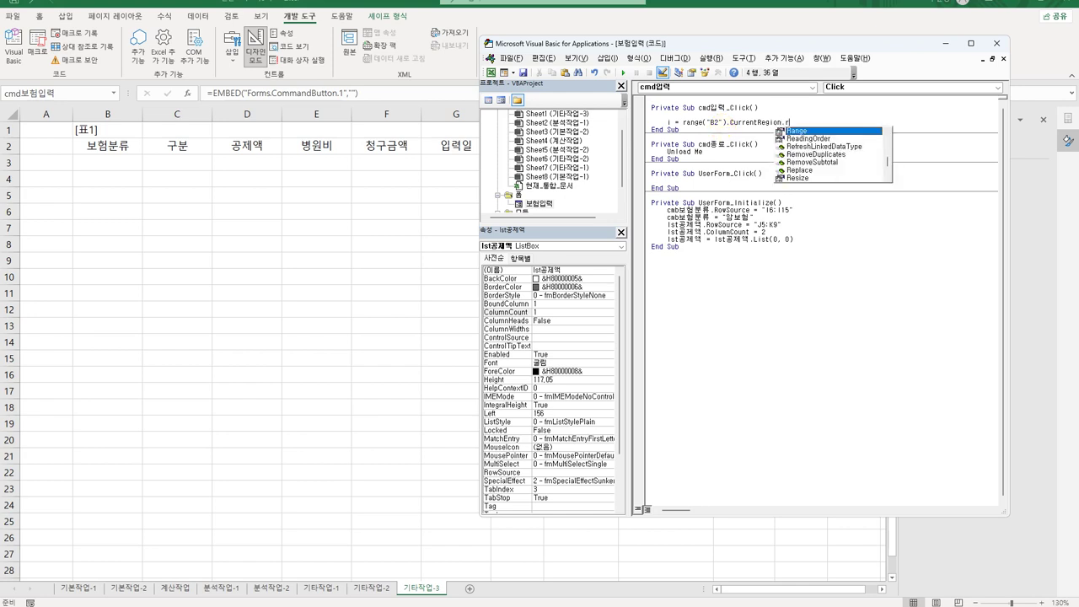
text(ows.Count)
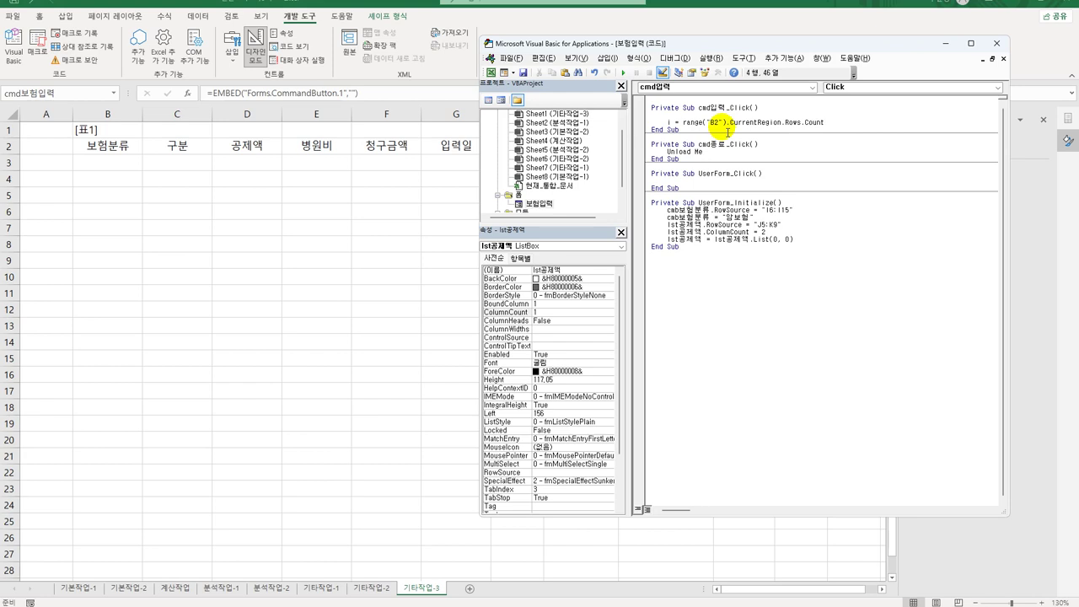
text(+ 1)
key(Return)
key(Return)
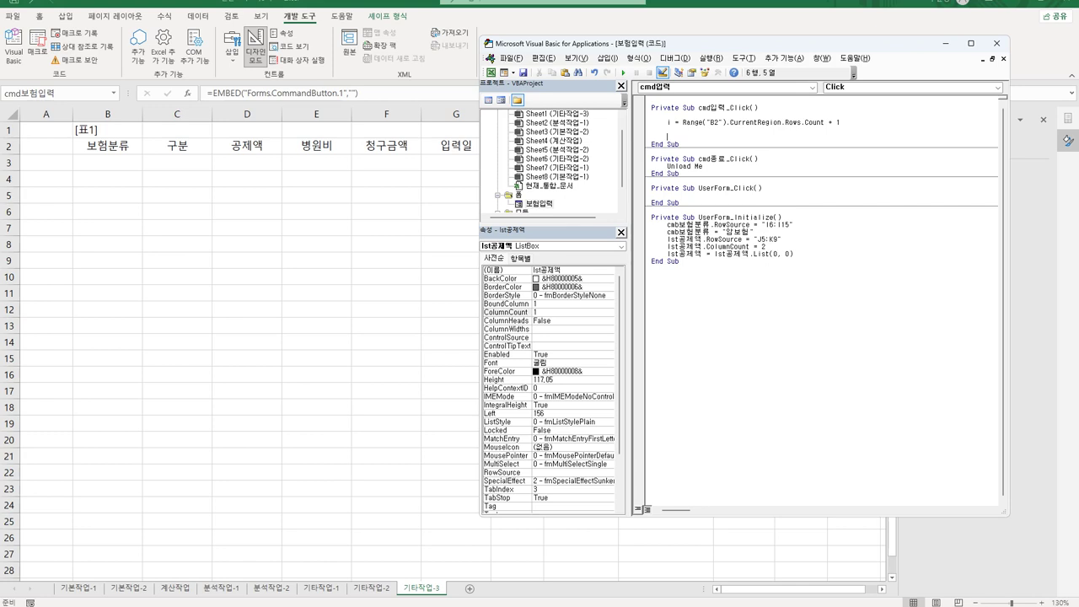
Step: Start a condition in cmd입력_Click with the line If txt병원비 = "" Or txt병원비 = 0 Then
text(if txt병ㅇ)
text(원비 )
text(="")
text( or txt병원비)
text( =)
text(=이)
text( Then)
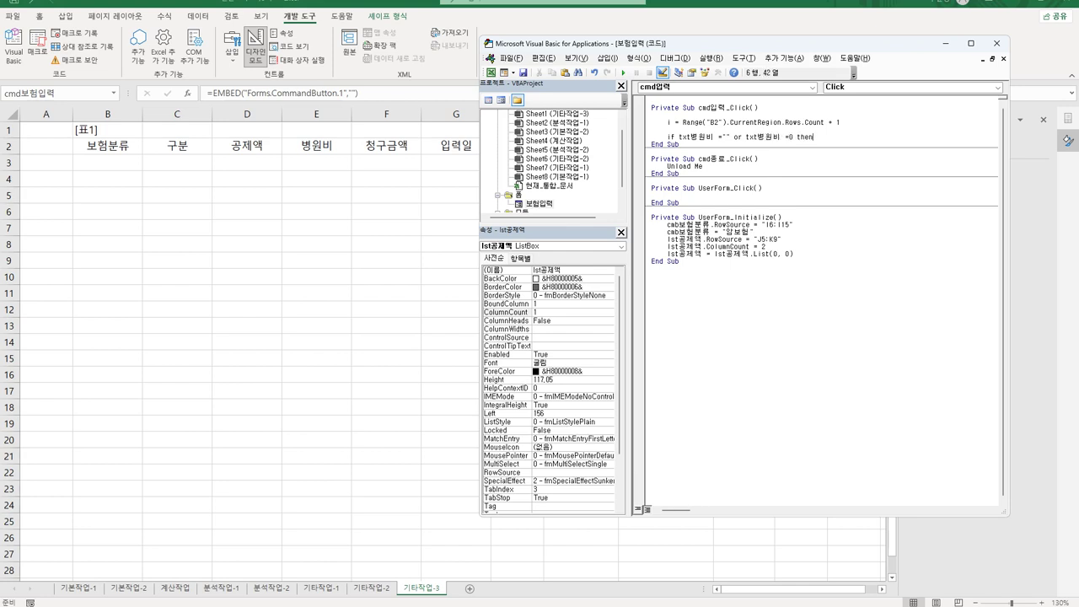
key(Return)
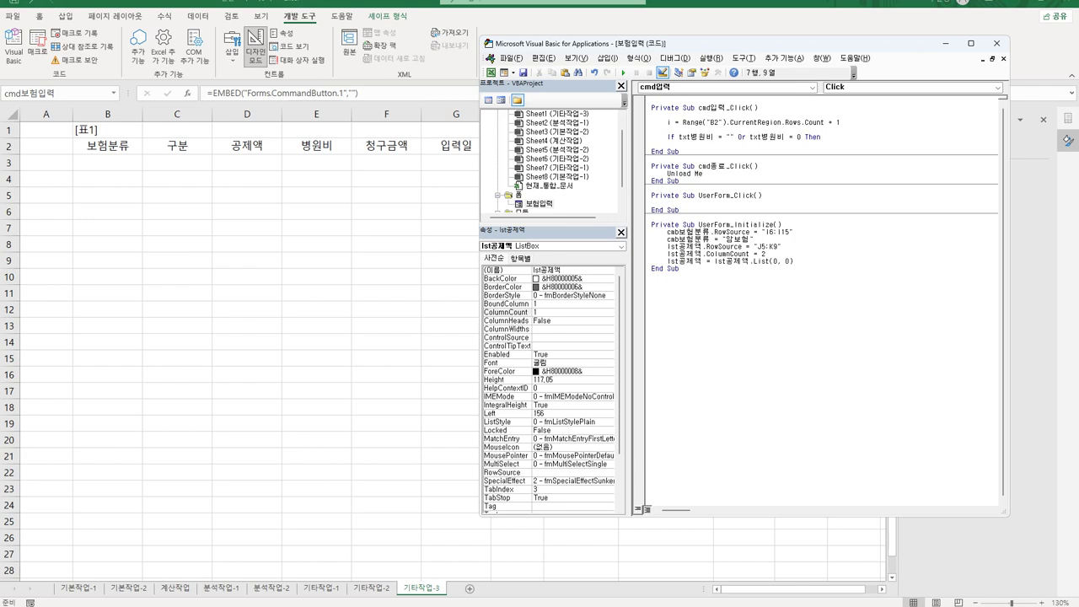
Step: Inside the If block, add a MsgBox statement with the message "병원비를 입력하세요"
text(msgbox )
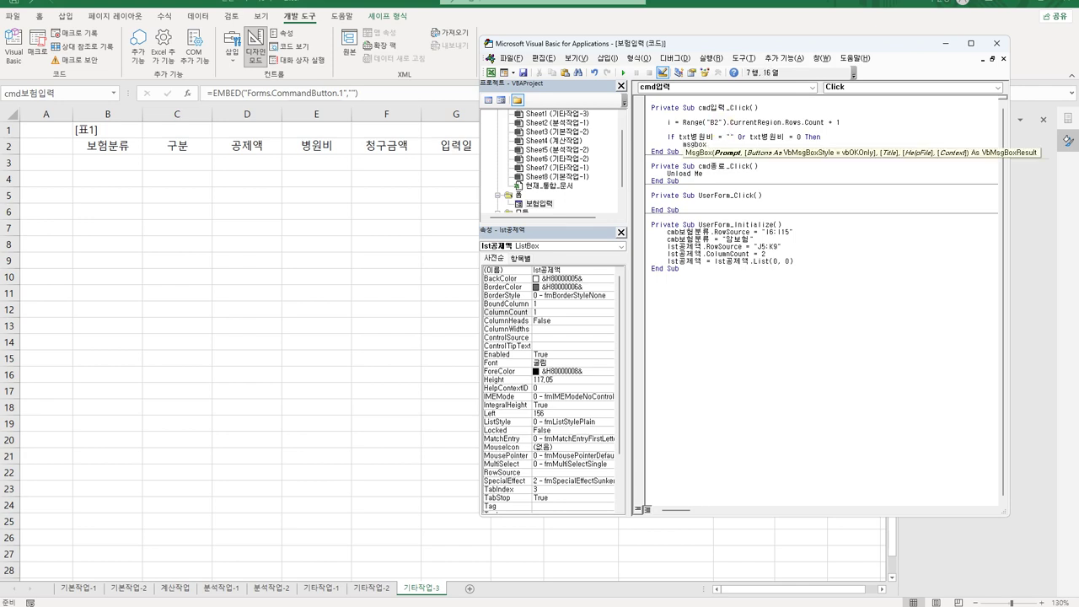
text("병원비를 입력하세요")
key(Return)
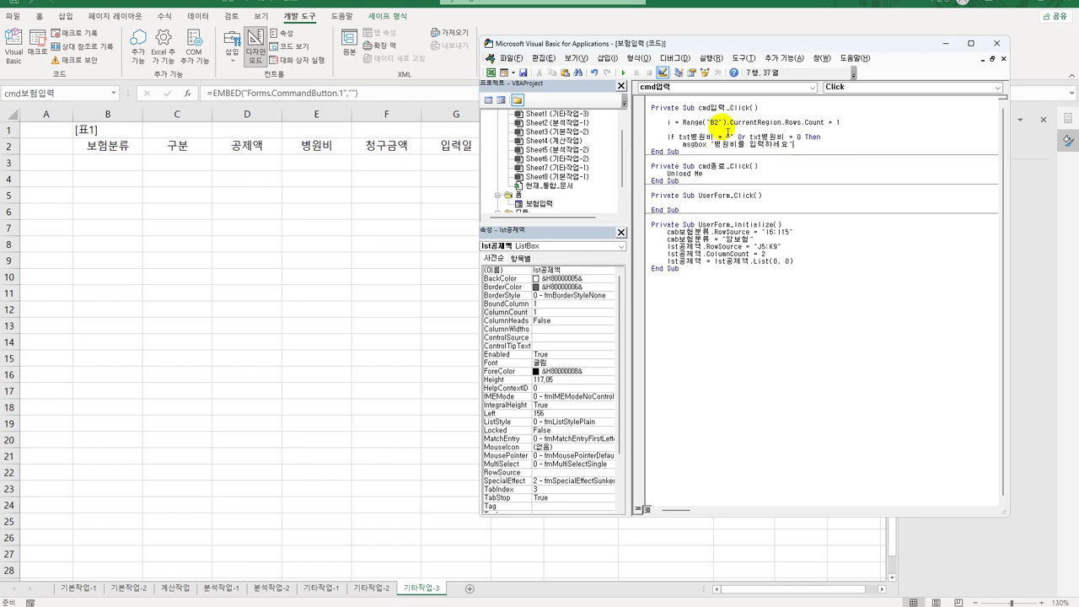
Step: Add an Else branch to the 병원비 condition, starting with the line Cells(i, 2) = cmb보험분류.Value
key(BackSpace)
text(else)
key(Return)
key(Return)
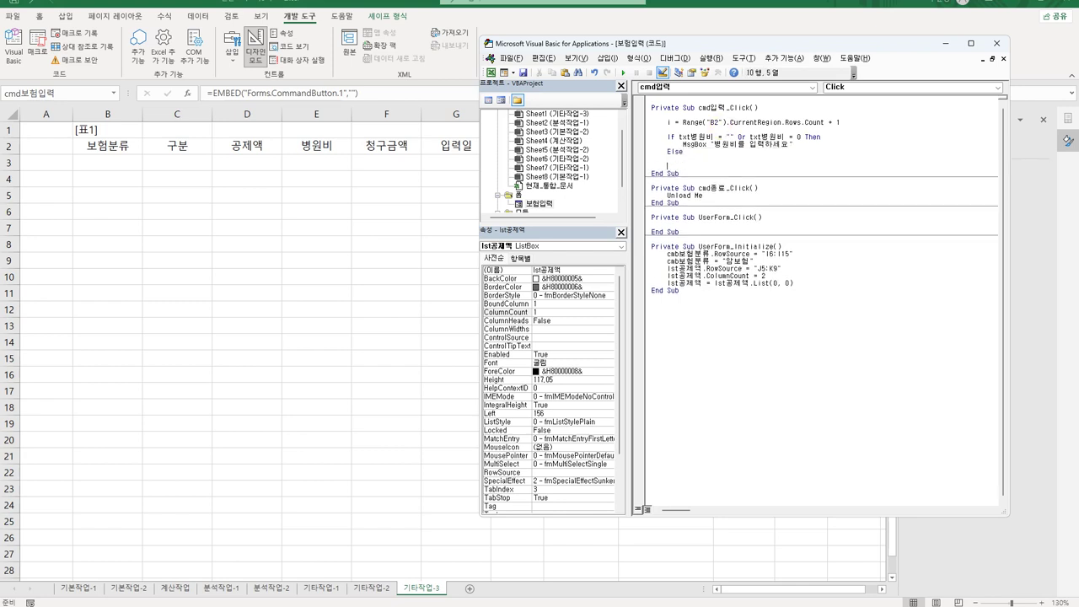
key(Up)
text(cells(i,2) = cmb보험분류.va)
key(Tab)
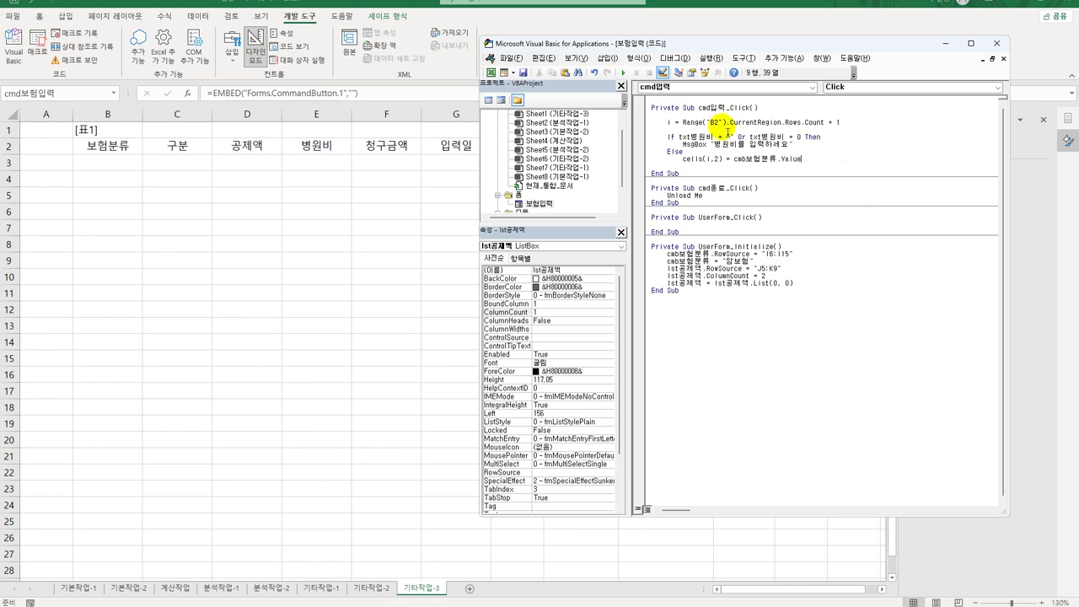
key(Return)
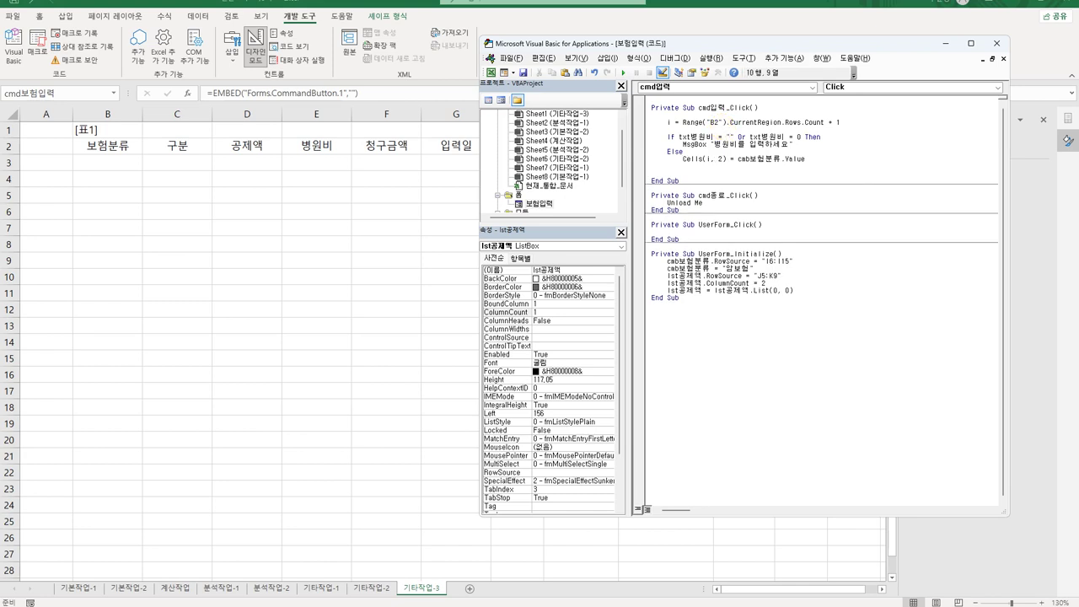
Step: Duplicate the Cells(i, 2) line directly below itself and set the copy's column index to 3
key(Up)
key(shift+End)
key(ctrl+c)
key(Down)
key(ctrl+v)
key(Left)
key(Left)
key(Left)
key(Left)
key(Left)
key(Left)
key(Left)
key(Left)
key(Left)
key(Left)
key(Delete)
text(3)
Step: Replace the value assigned to Cells(i, 3) with lst공제액.List(lst공제액.ListIndex, 0)
key(Right)
key(Right)
key(Right)
key(Right)
key(shift+End)
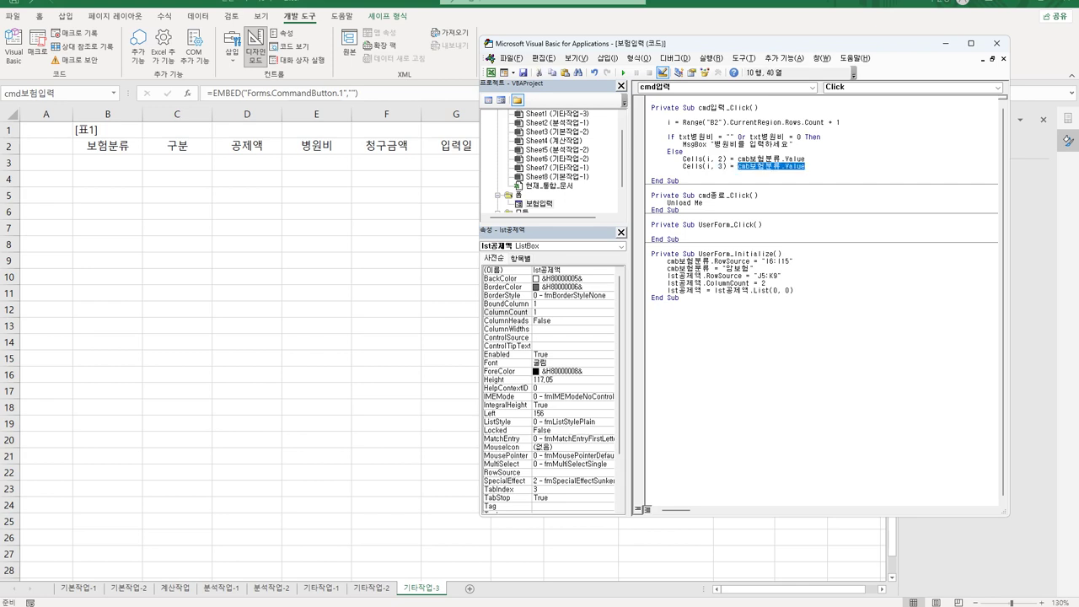
text(.)
text(lst공제액)
key(BackSpace)
text(.)
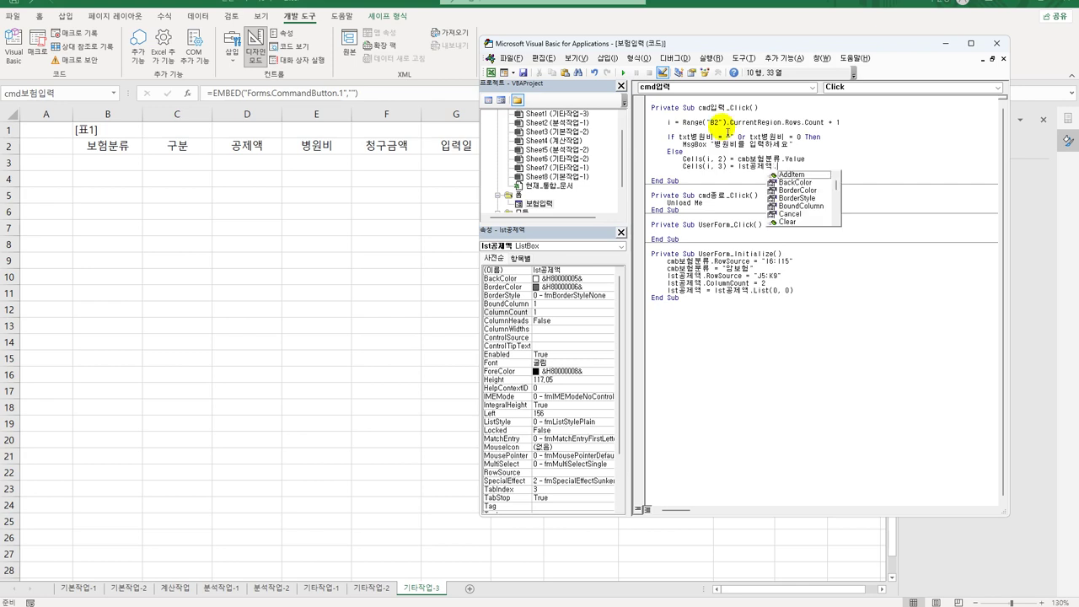
text(l)
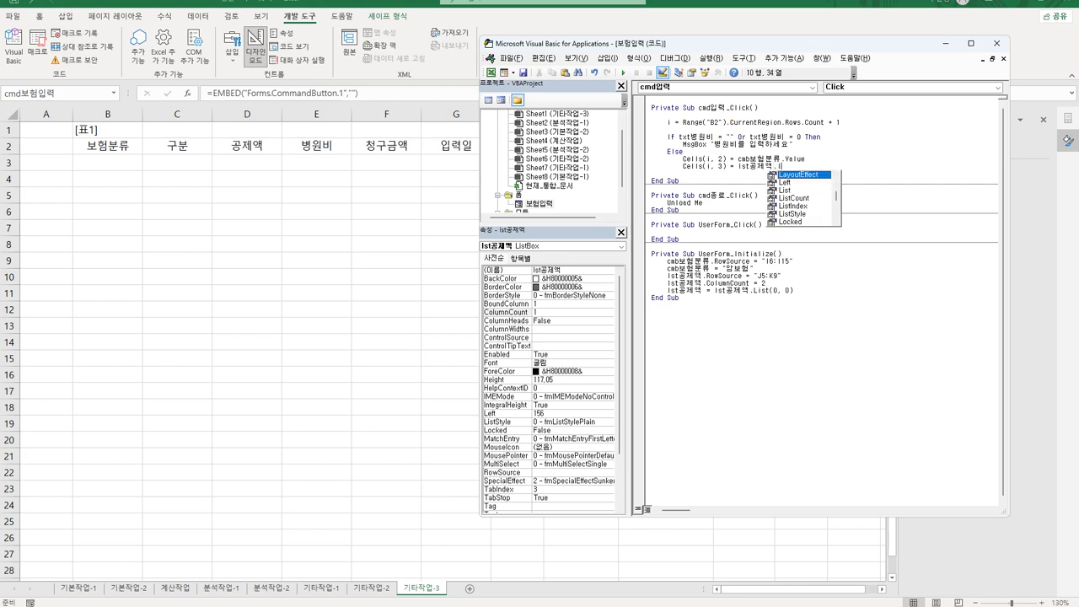
text(ist()
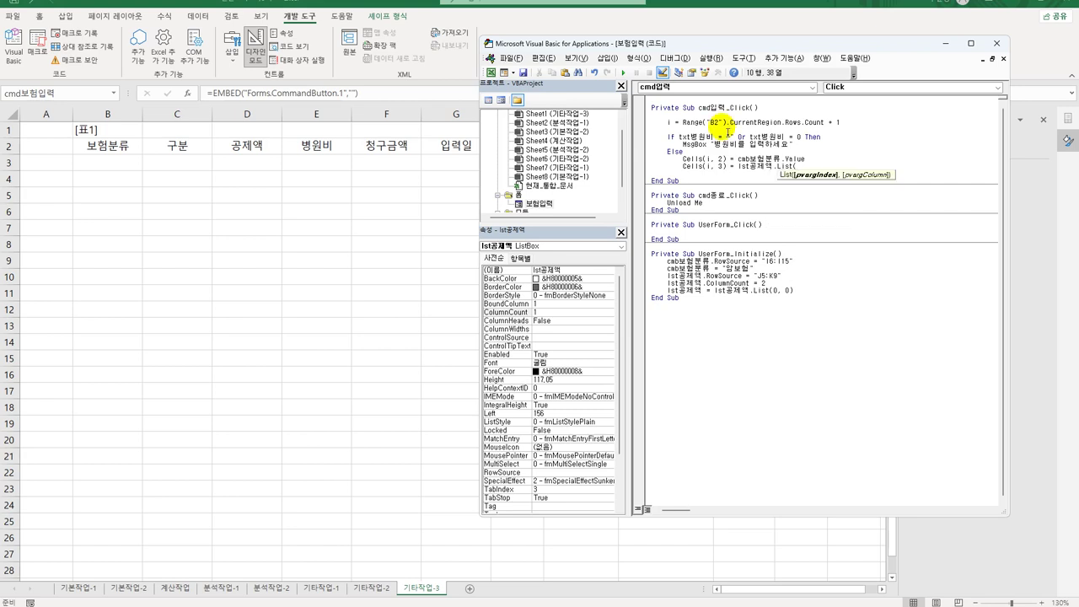
text(lst공제액.)
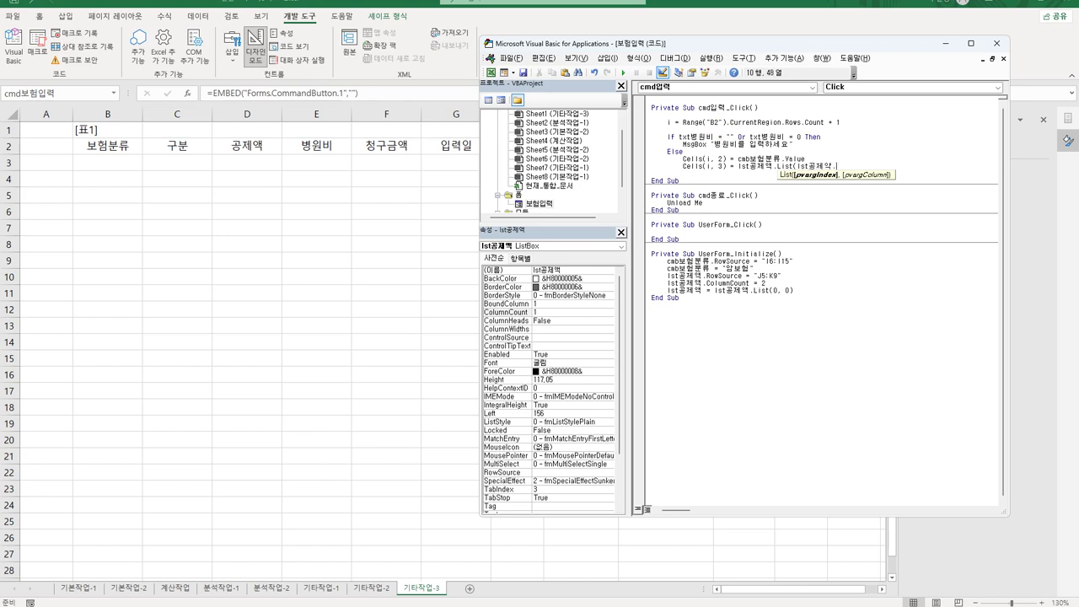
key(BackSpace)
key(BackSpace)
text(액.List(lst공제액.Li)
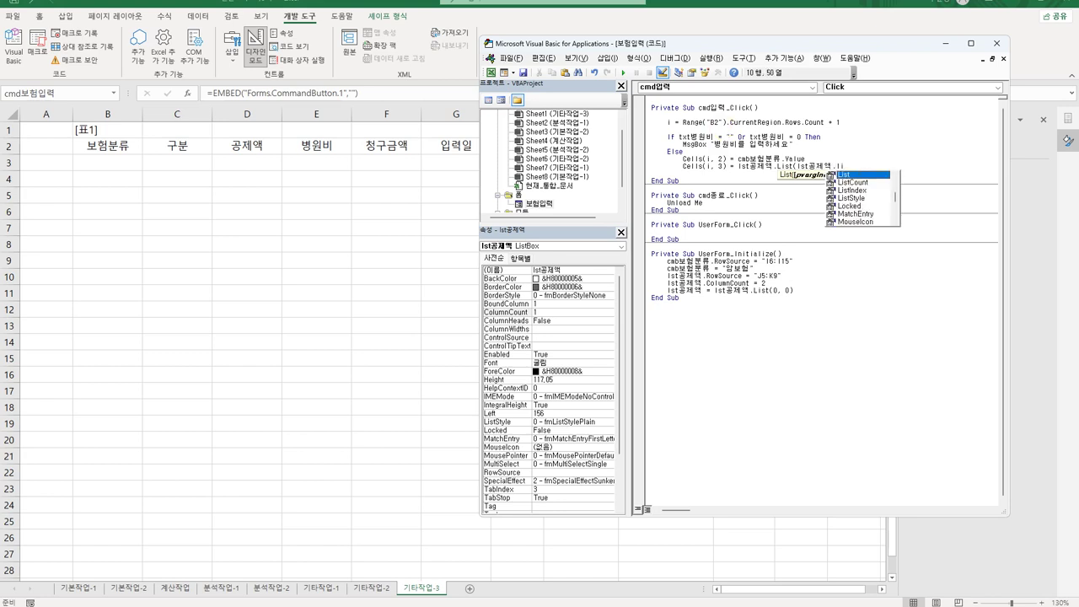
text(stIndex.)
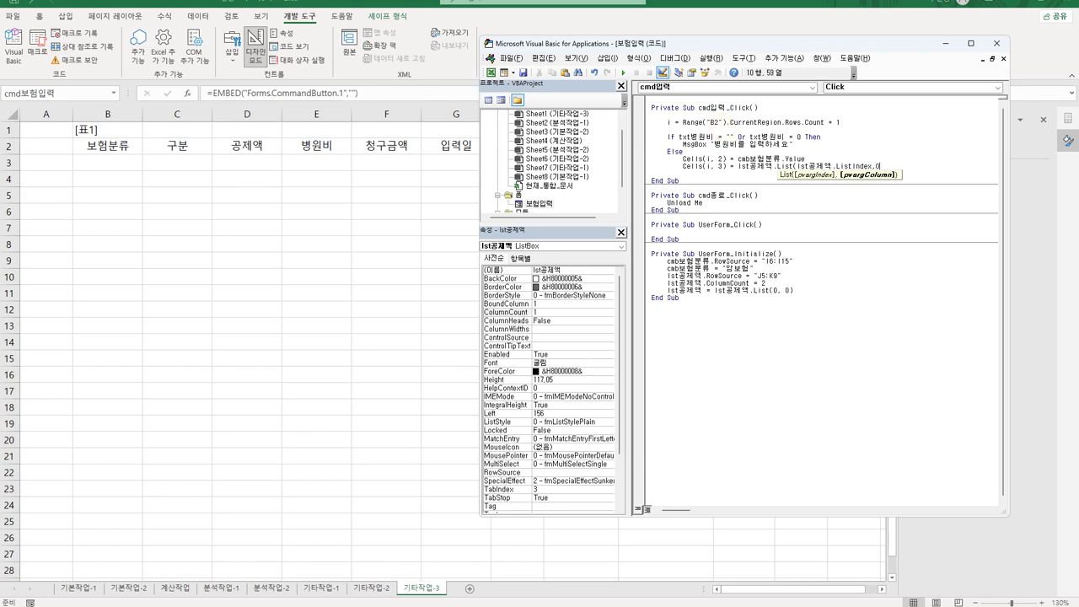
text(0))
key(Return)
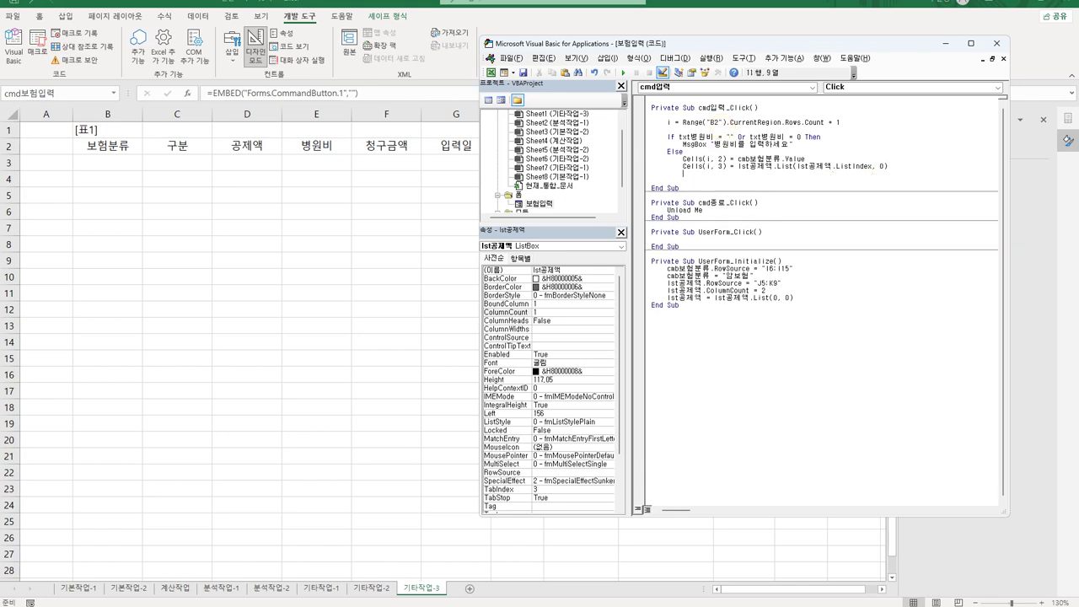
Step: Duplicate the Cells(i, 3) line below and edit the copy to Cells(i, 4) = lst공제액.List(lst공제액.ListIndex, 1)
key(shift+End)
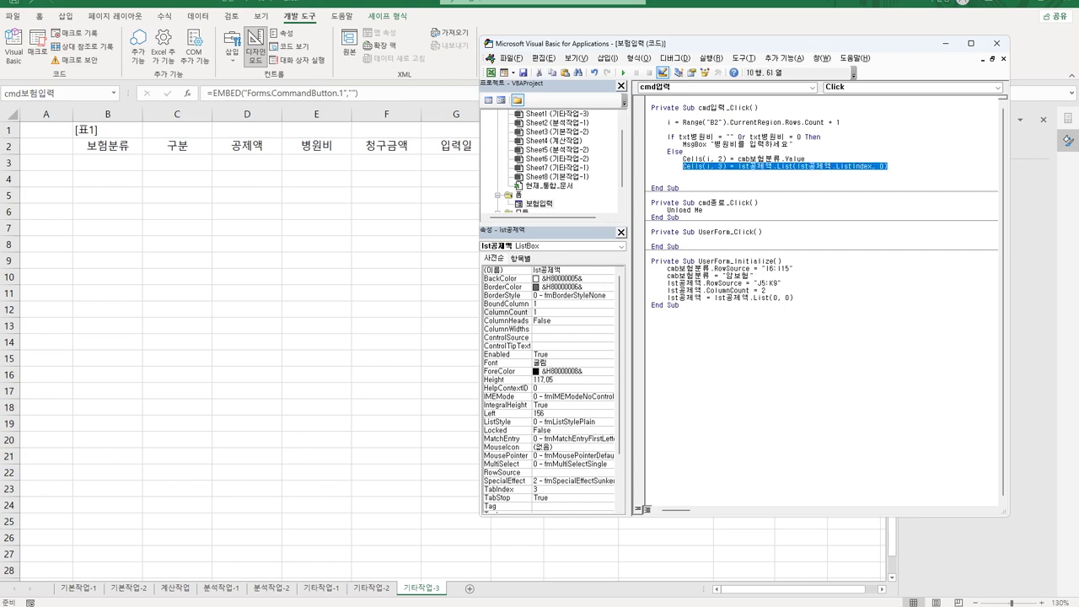
key(ctrl+c)
key(Down)
key(ctrl+v)
key(Left)
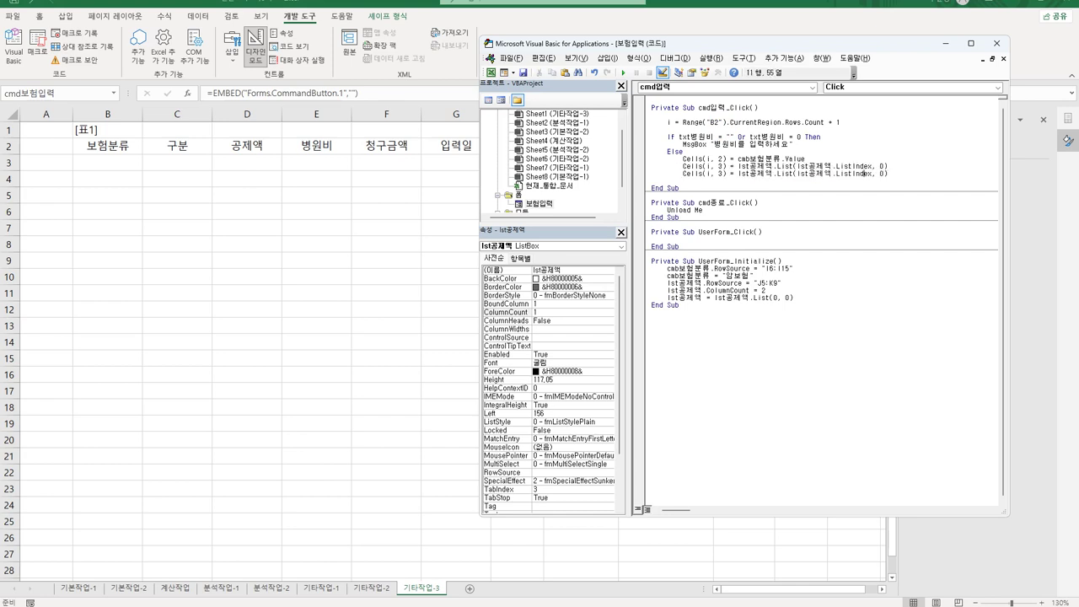
click(702, 174)
key(shift+Right)
text(4)
click(845, 173)
key(shift+Right)
text(1)
key(Return)
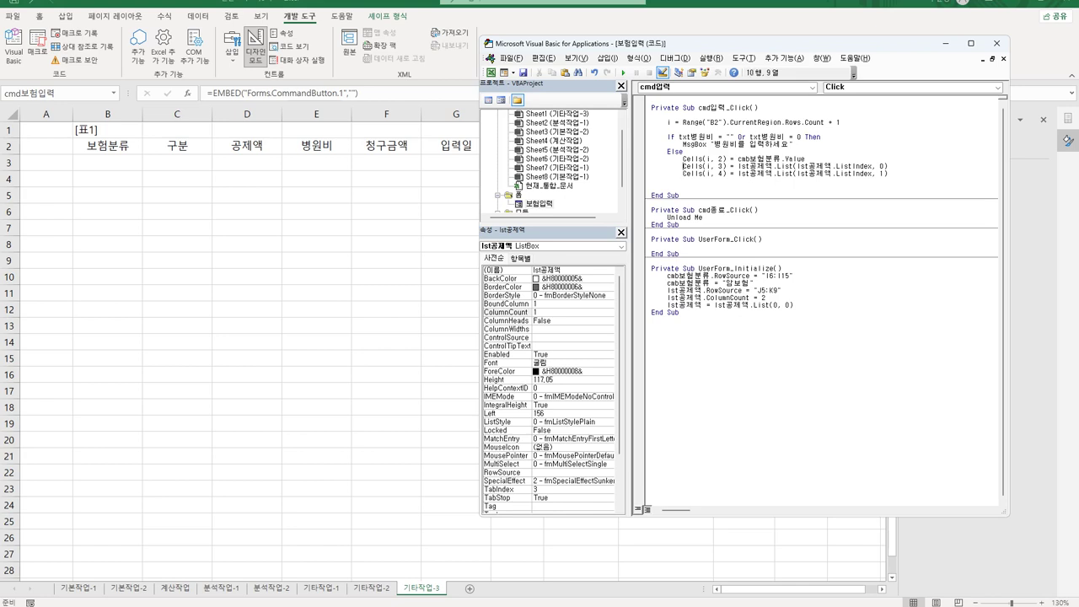
Step: Add the line Cells(i, 5) = txt병원비.Value below the Cells(i, 4) line
key(Up)
key(shift+End)
key(ctrl+c)
key(Down)
key(Down)
key(Down)
key(ctrl+v)
key(shift+Right)
text(5)
key(shift+End)
text(txt병원비.Value)
key(Return)
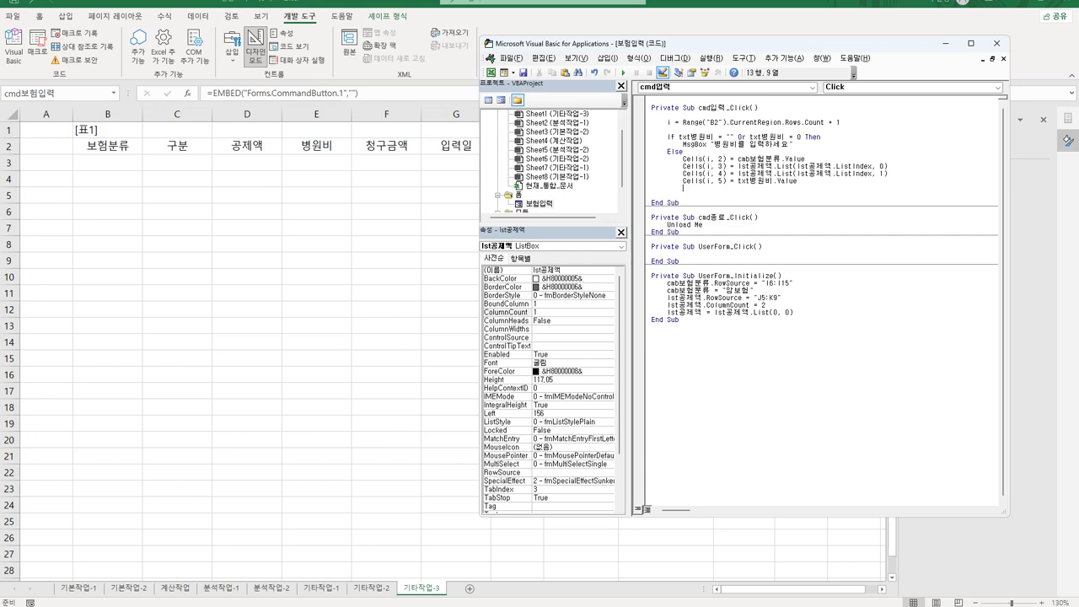
Step: After a blank line, start a nested condition with If Cells(i, 5) - Cells(i, 4) < 0 Then
key(Return)
text(If )
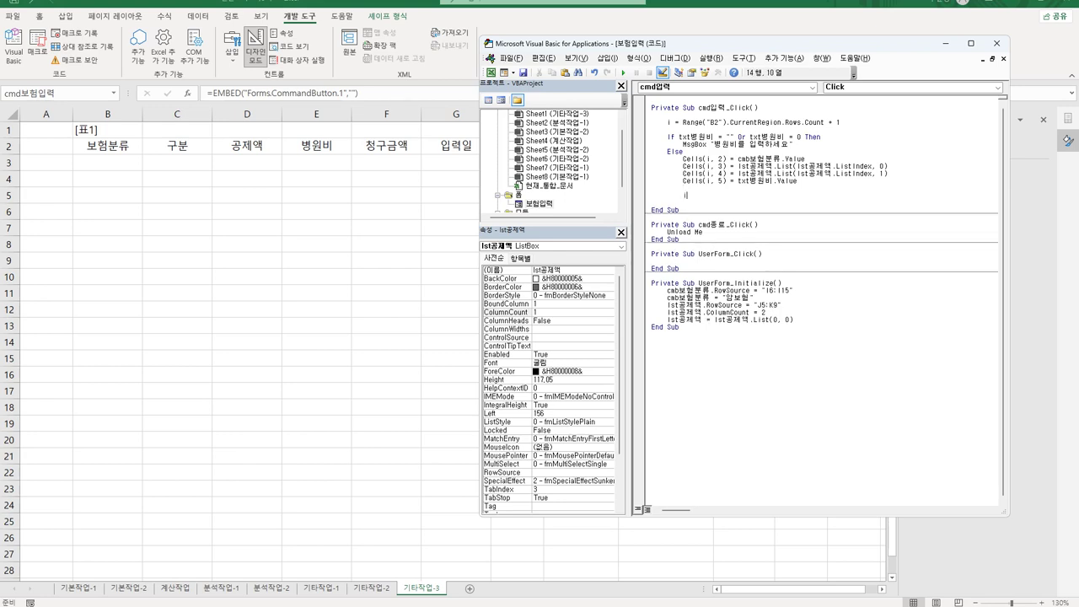
text(cells(i,)
text(5) =)
text( cells(i,)
text(4) )
text(< 0 Then)
key(Return)
key(Tab)
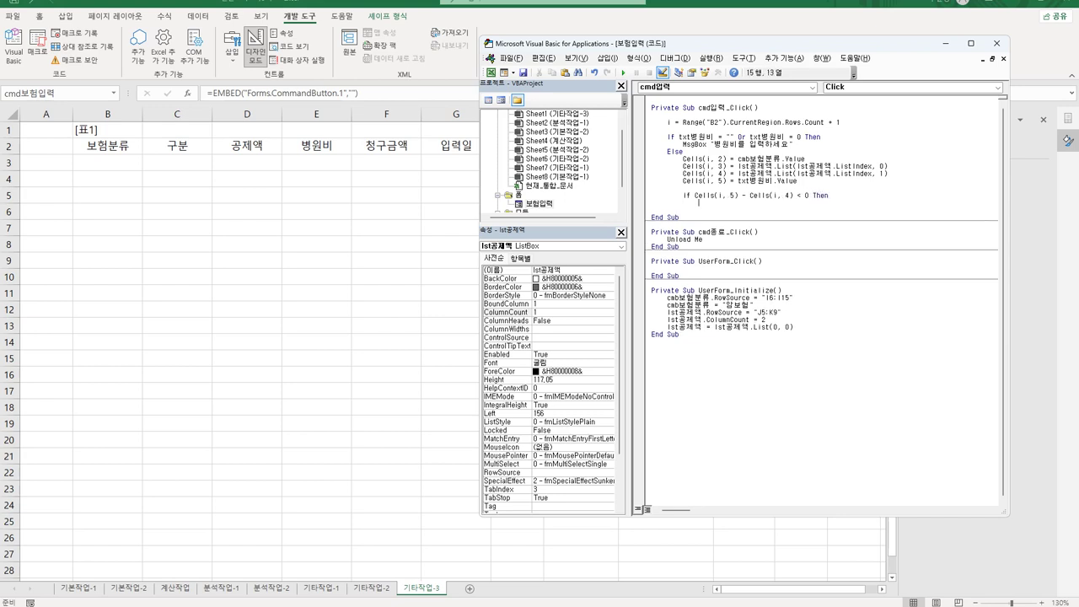
Step: Inside the nested If block, add the line Cells(i, 6) = 0
text(cells(i,)
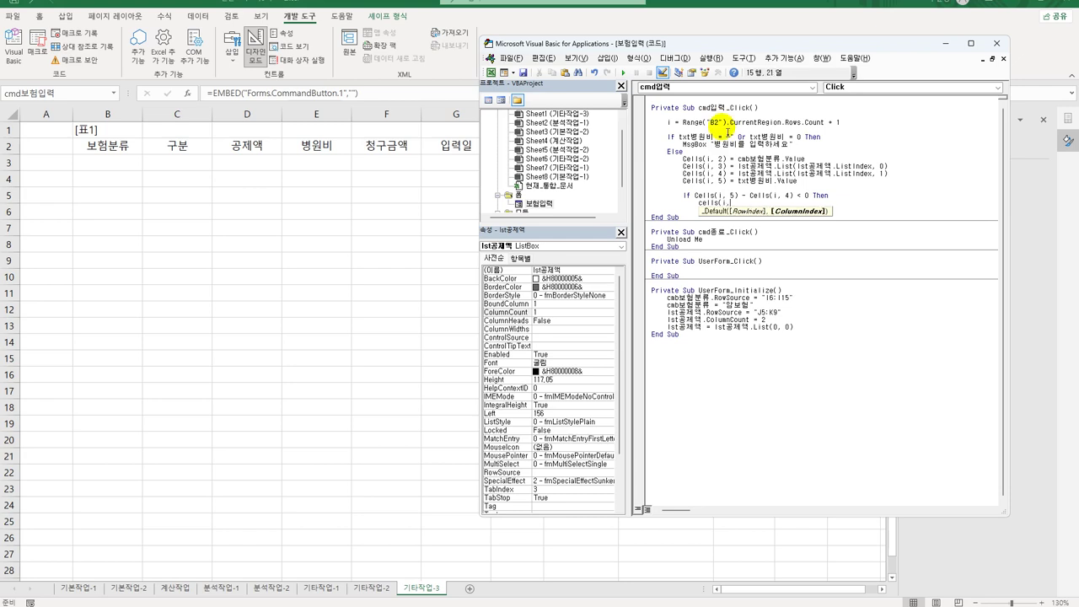
text(6) )
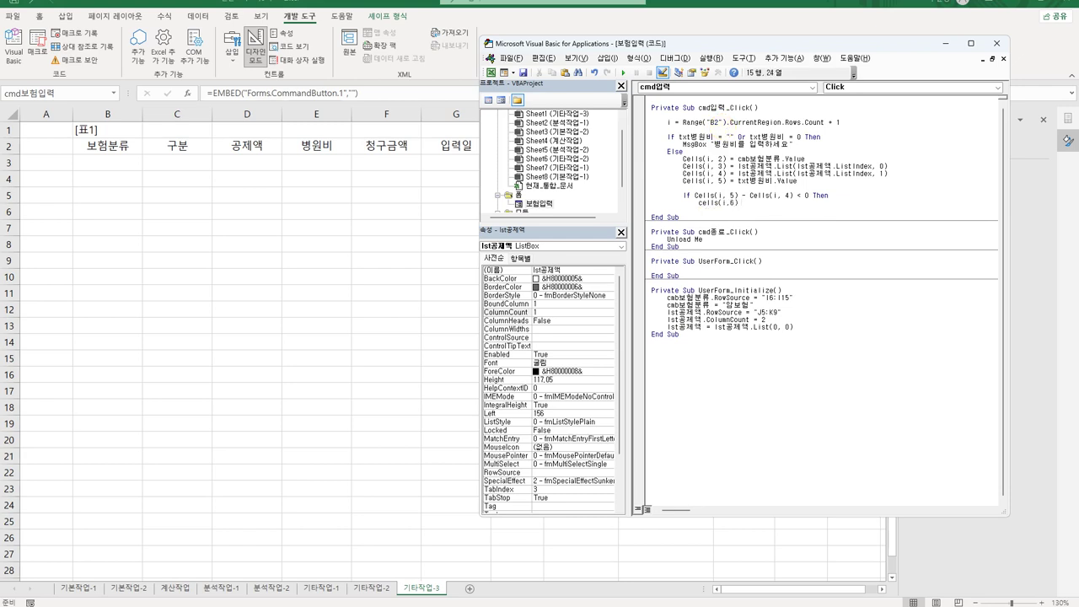
text(= 0)
key(Return)
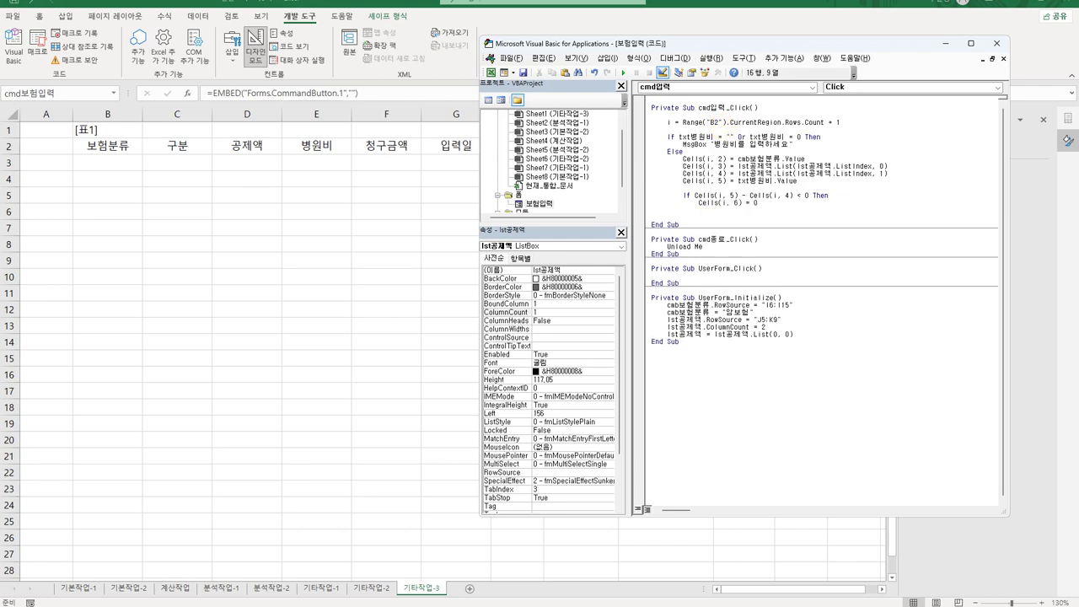
Step: Add an Else to the nested If and start its indented line with Cells(i, 6) =, leaving the value empty
text(else)
key(Down)
key(Return)
key(ctrl+v)
key(Home)
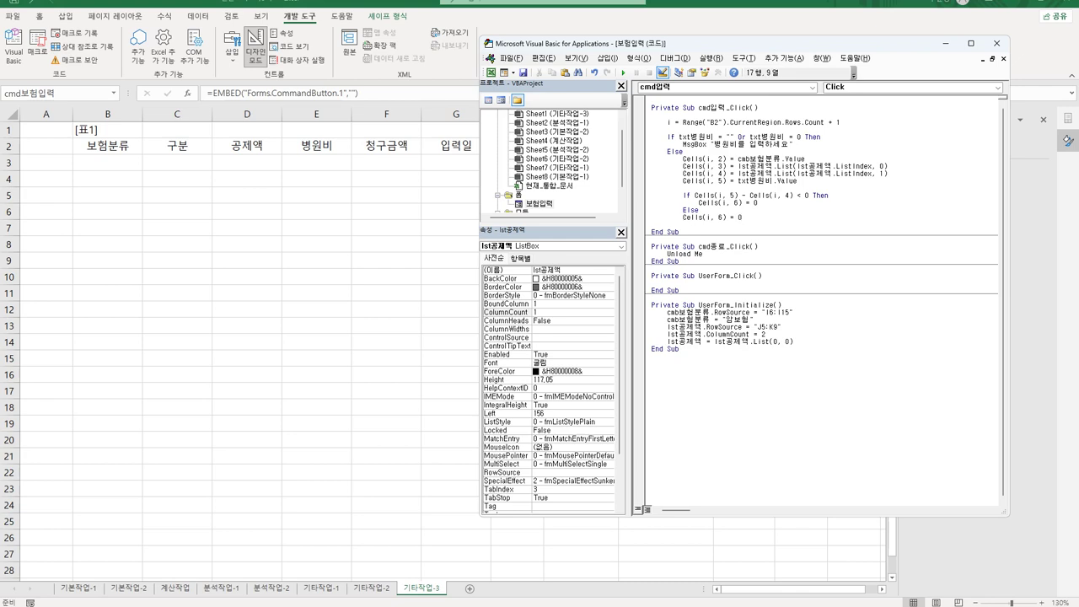
key(Tab)
key(BackSpace)
Step: Copy the expression Cells(i, 5) - Cells(i, 4) from the nested condition as the value of Cells(i, 6) in the Else branch
click(722, 129)
key(Return)
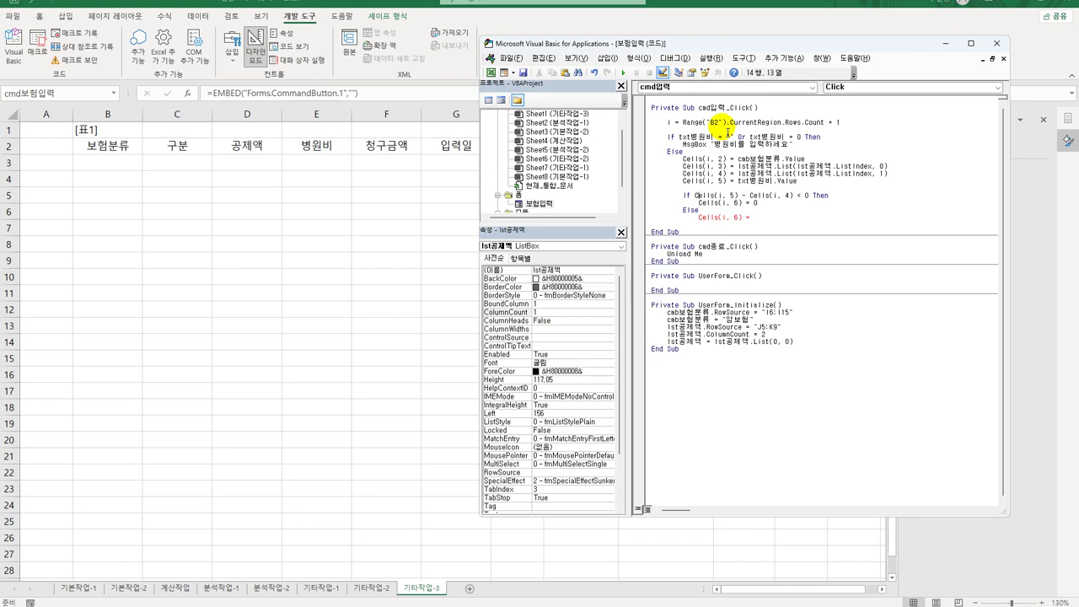
key(shift+Right)
key(shift+Right)
key(shift+Right)
key(shift+Right)
key(shift+Right)
key(shift+Right)
key(shift+Right)
key(shift+Right)
key(shift+Right)
key(shift+Right)
key(shift+Right)
key(shift+Right)
key(shift+Right)
key(shift+Right)
key(shift+Right)
key(shift+Right)
key(shift+Right)
key(shift+Right)
key(shift+Right)
key(shift+Right)
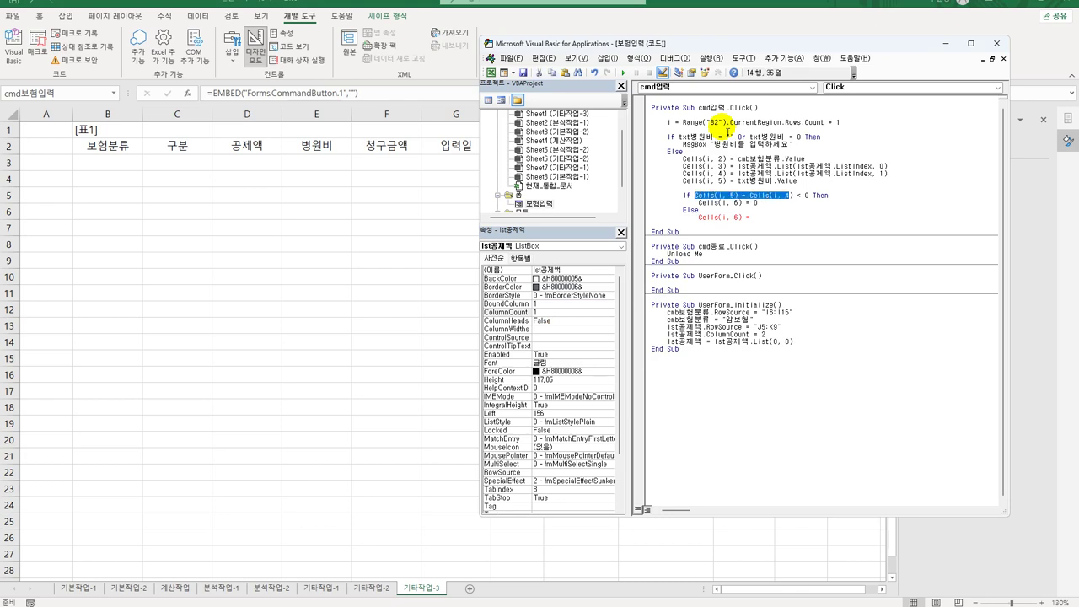
key(Down)
key(Down)
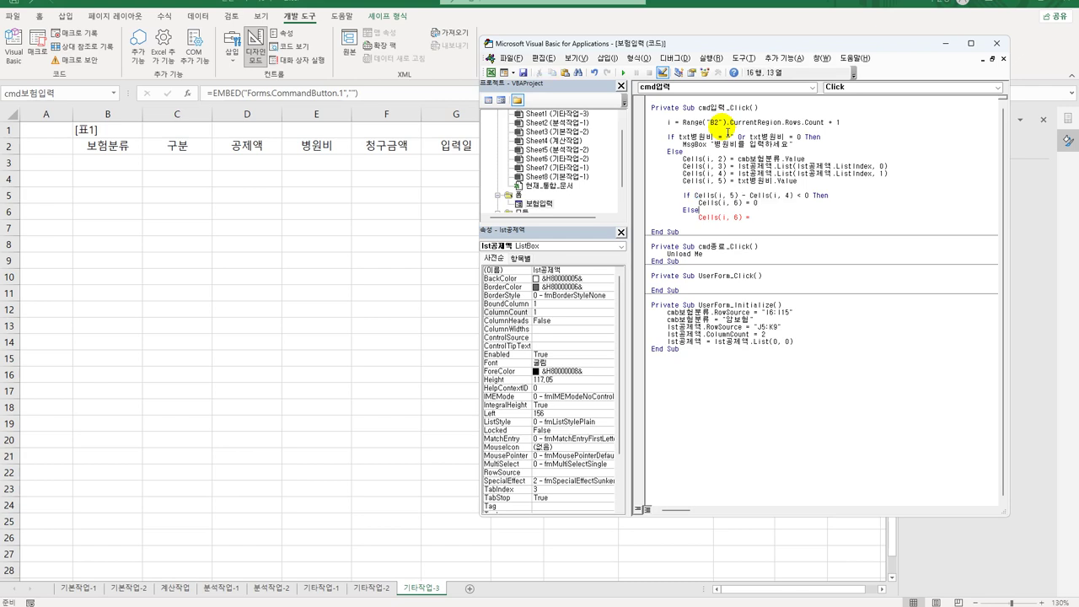
key(ctrl+v)
Step: Close the nested condition with End If, aligned with its If line
key(Return)
key(BackSpace)
text(END )
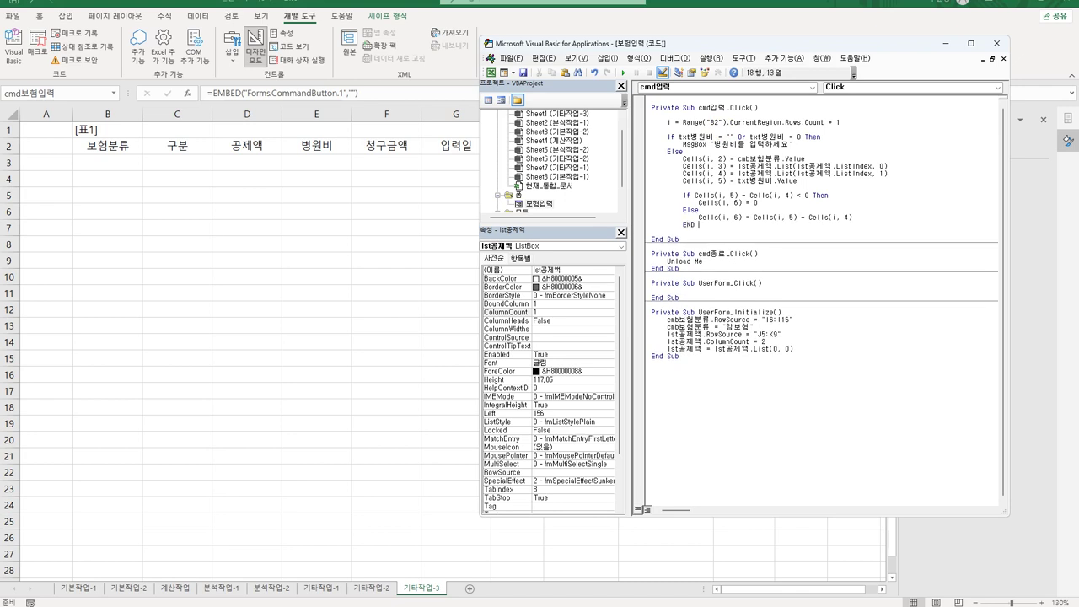
text(If)
key(Return)
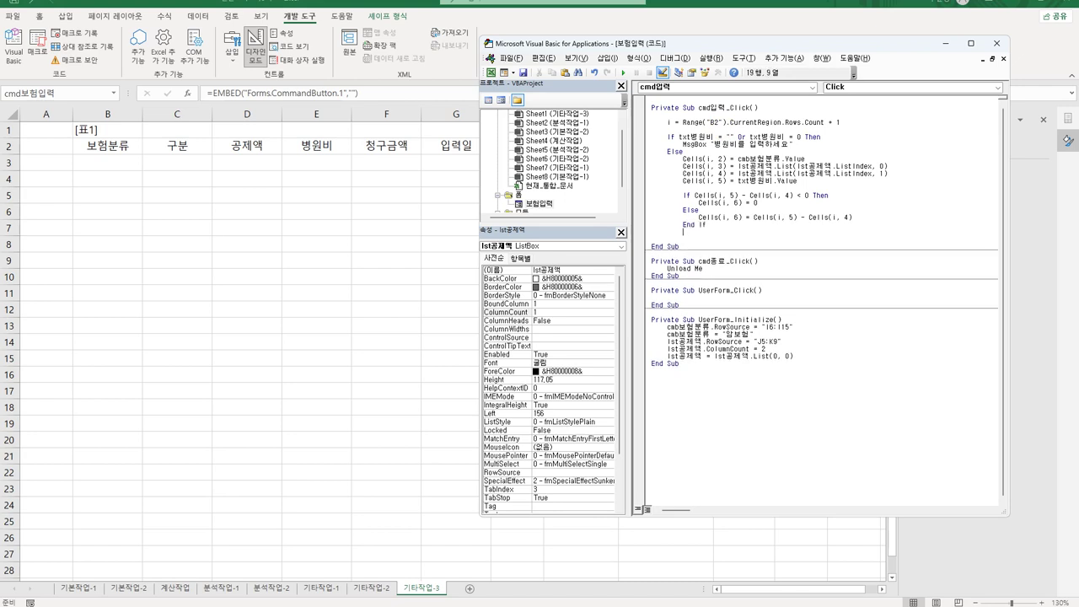
Step: After a blank line, add Cells(i, 7) = Date to record the input date
key(Return)
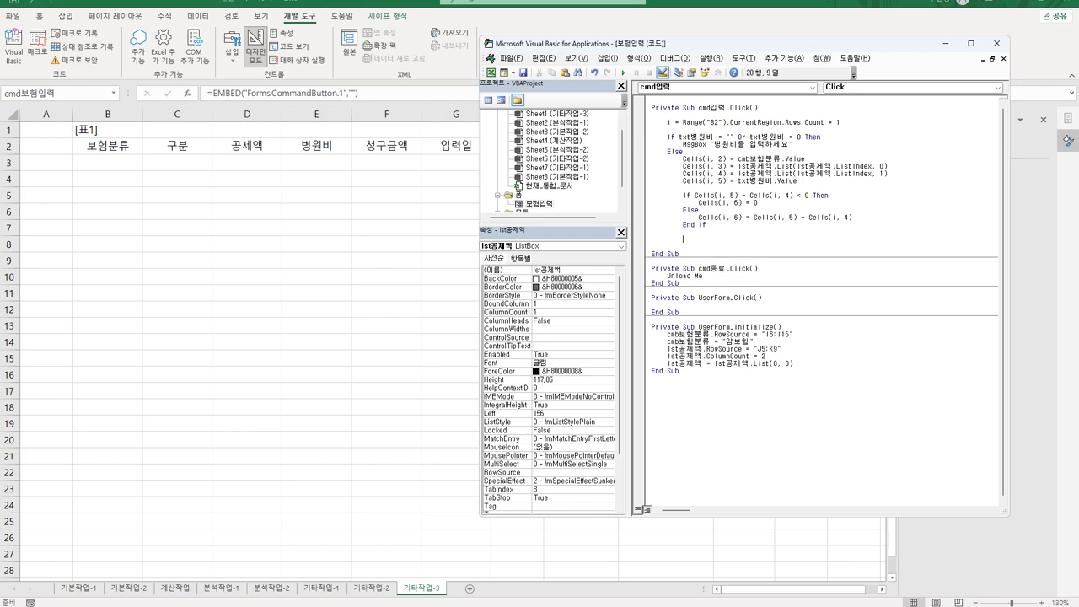
text(CELLS(i,)
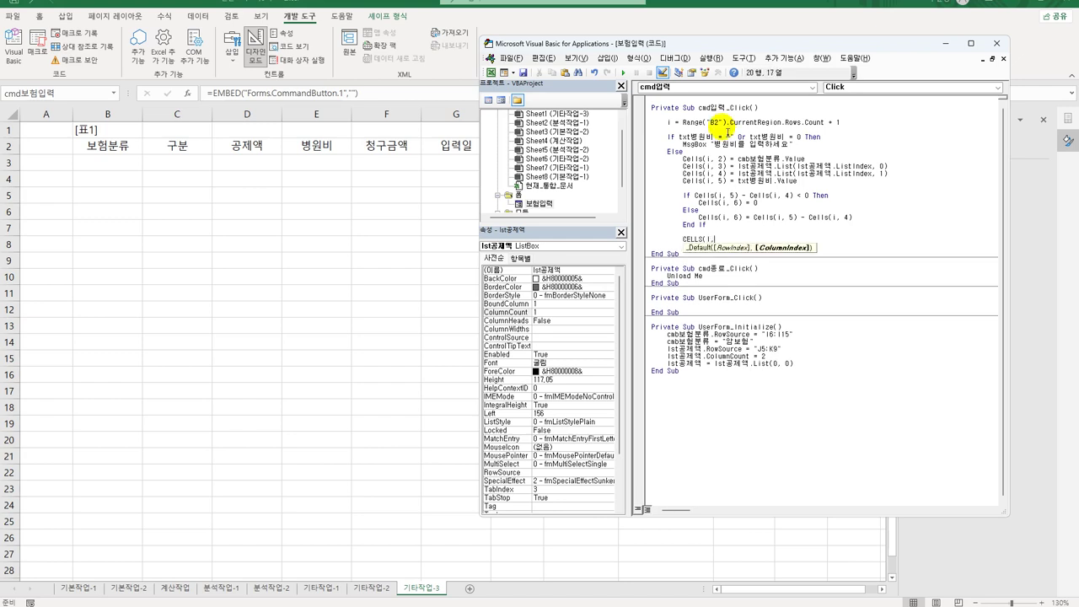
text(7) =)
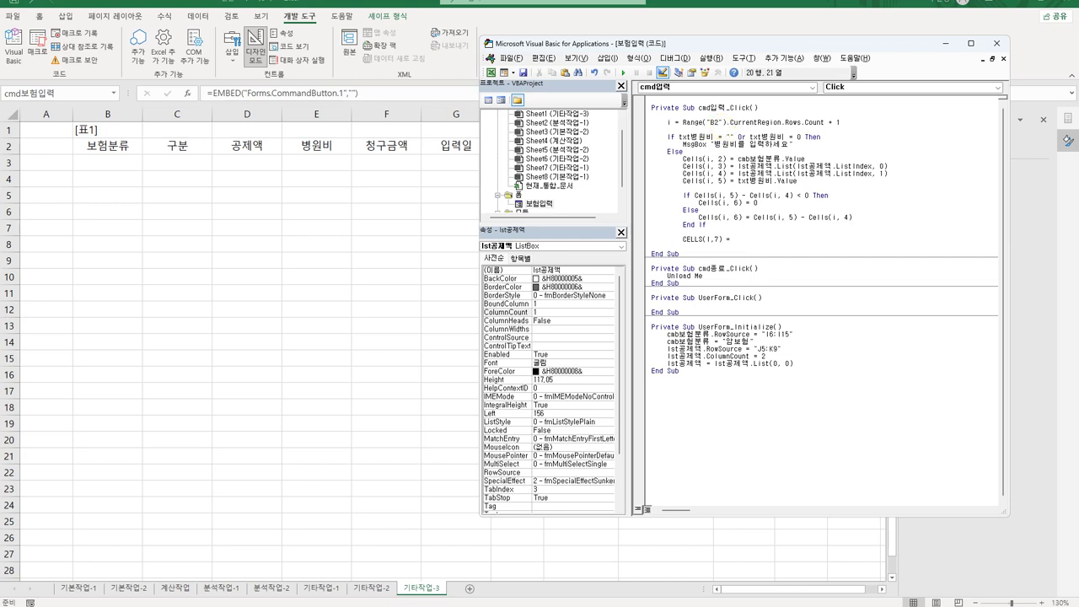
text( DATE)
key(Return)
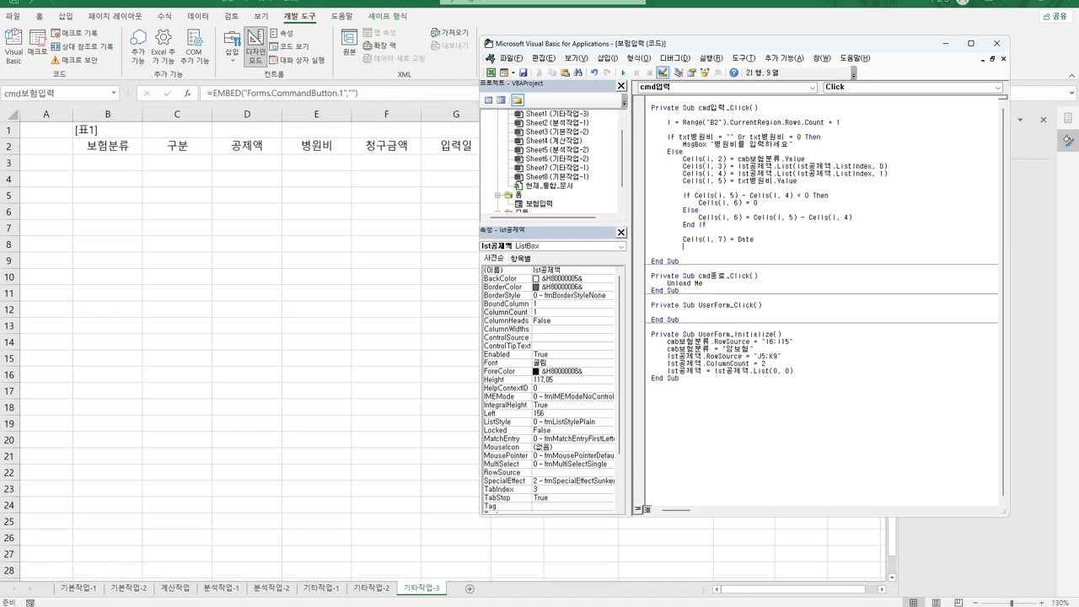
Step: Close the outer 병원비 condition with End If
text(end if)
key(Return)
key(End)
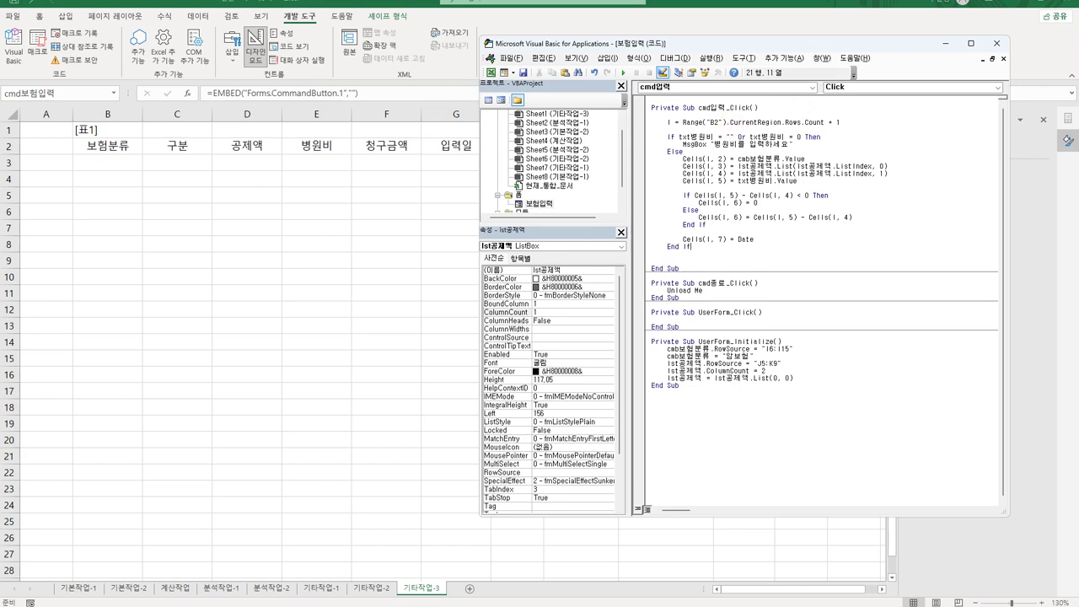
Step: Close the Visual Basic editor, then turn off design mode and open the 보험입력 form from the sheet
click(997, 43)
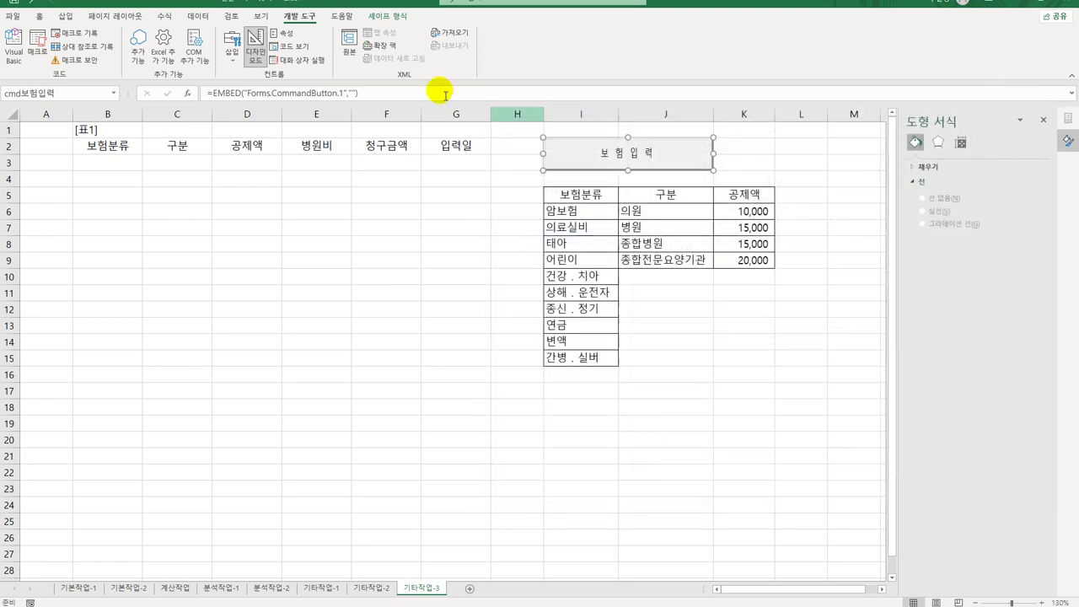
click(256, 56)
click(601, 153)
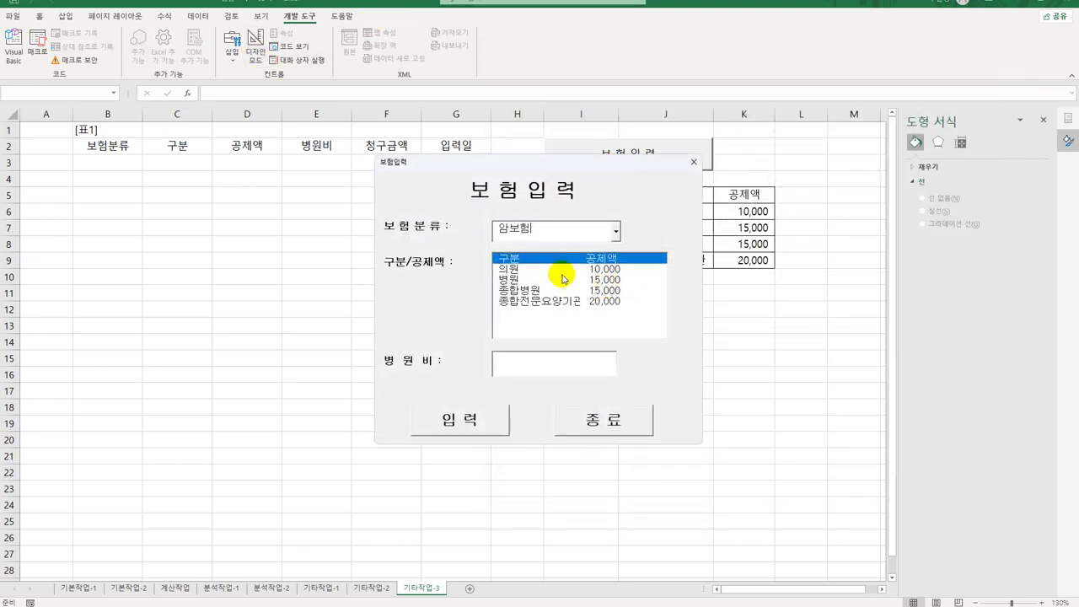
Step: Move the 보험입력 form clear of the reference table, then choose 의료실비 as 보험분류 and the 병원 15,000 row as 구분/공제액
drag(472, 163, 290, 170)
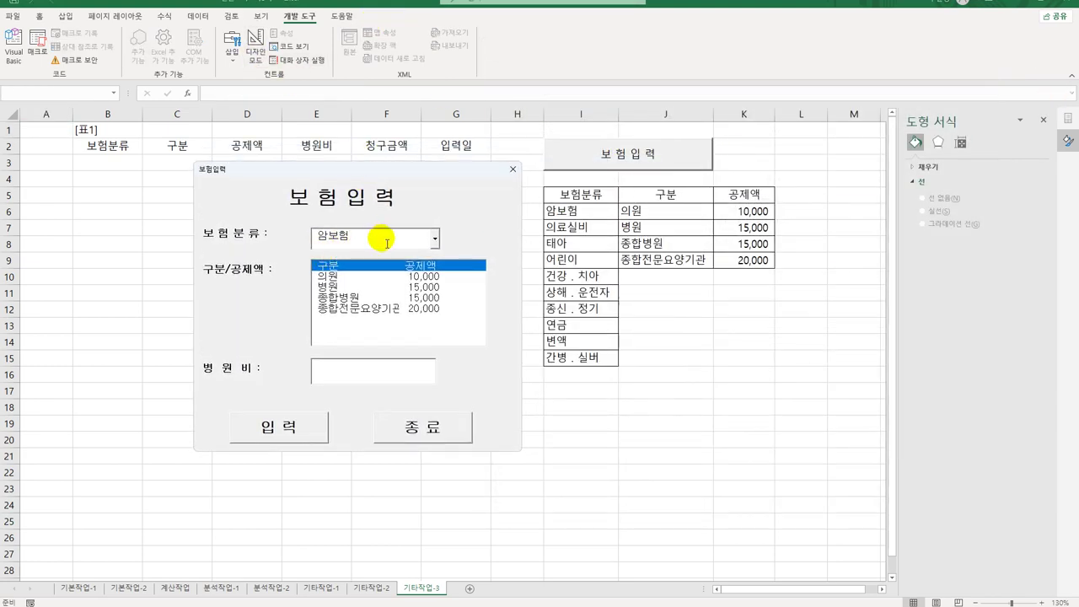
click(436, 238)
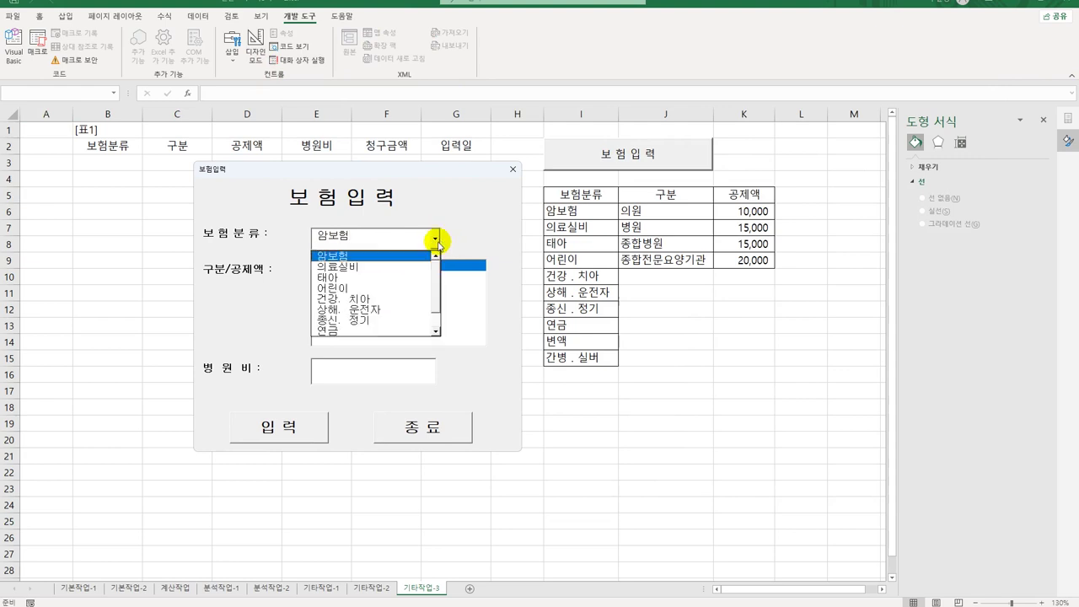
click(371, 266)
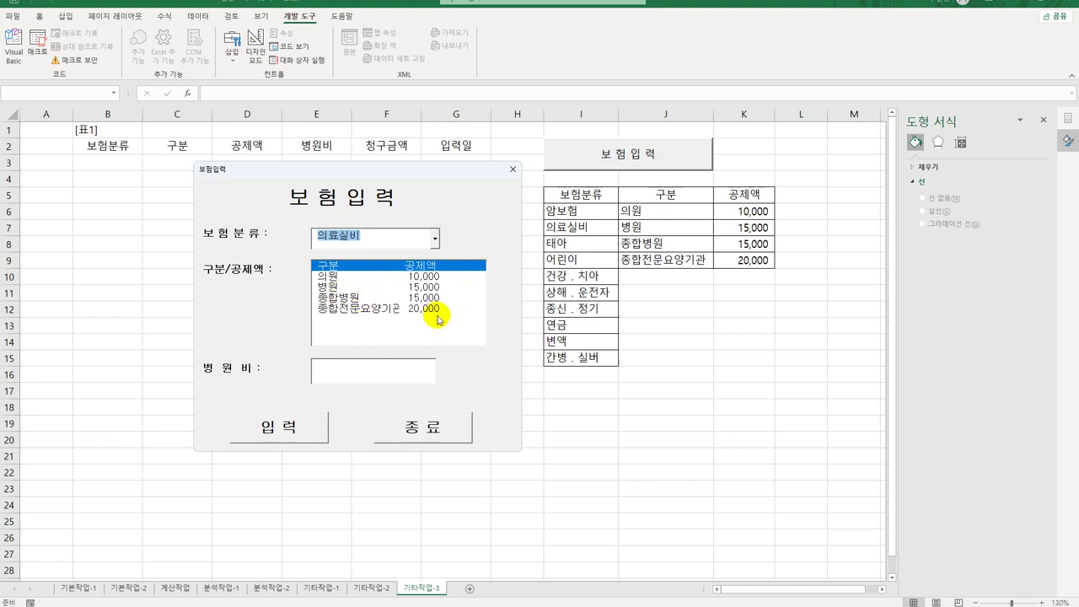
click(421, 288)
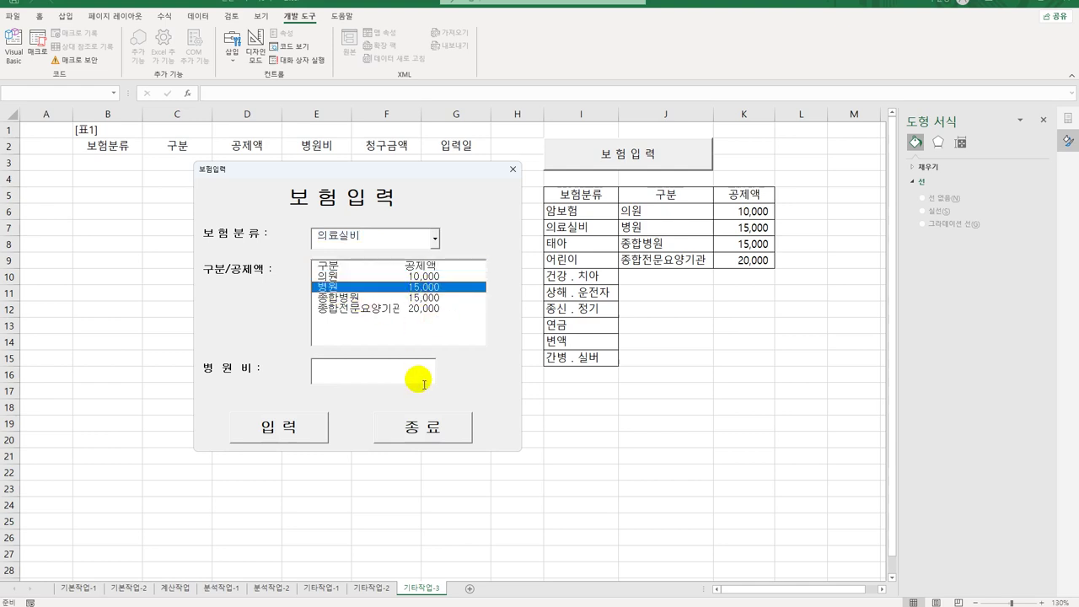
Step: Enter 50000 as the 병원비 and submit the record to the sheet's [표1]
click(361, 376)
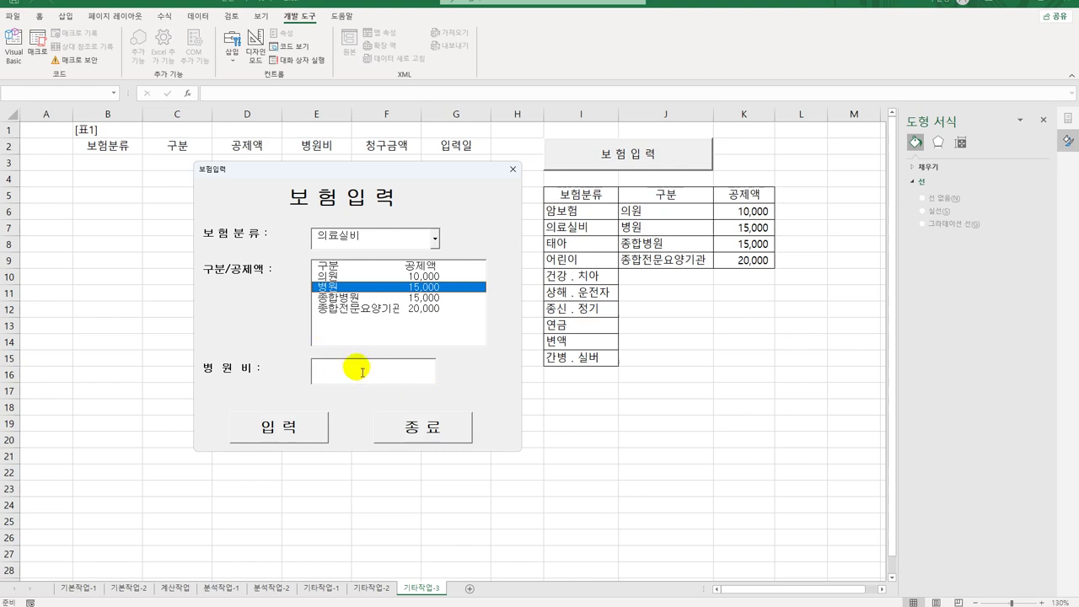
text(5)
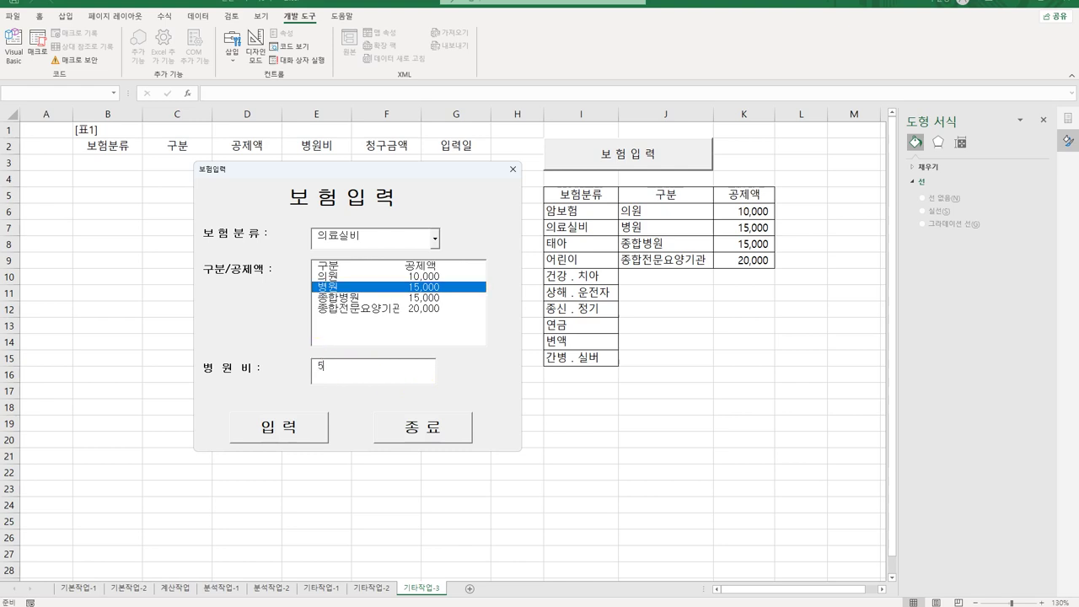
text(0000)
click(316, 428)
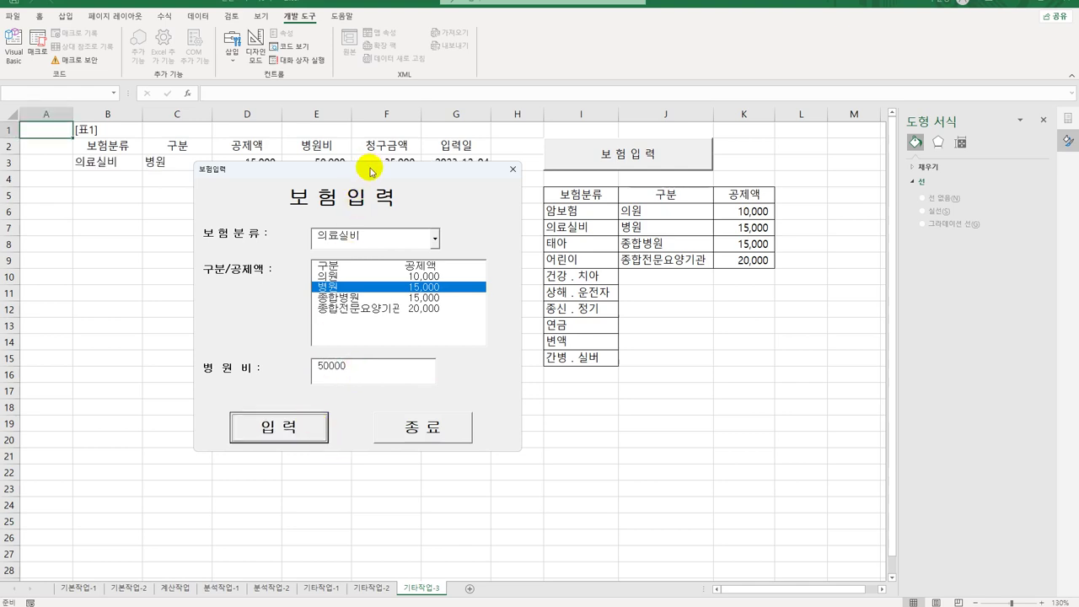
Step: Move the form below the new record in [표1] to check the row, then close the form with 종료 and select cell H18
drag(371, 171, 283, 266)
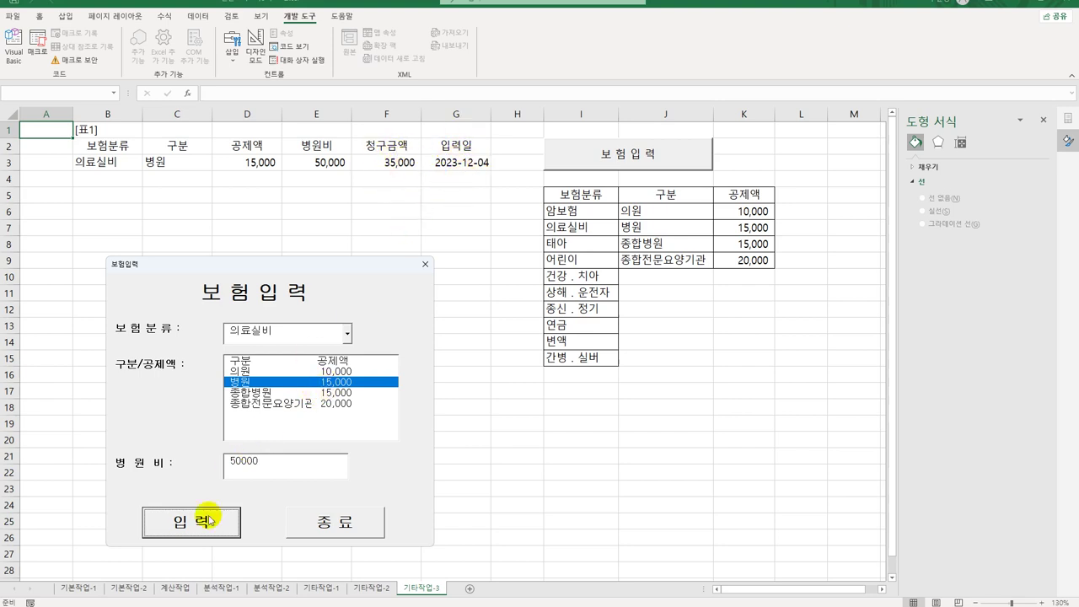
click(354, 534)
click(506, 405)
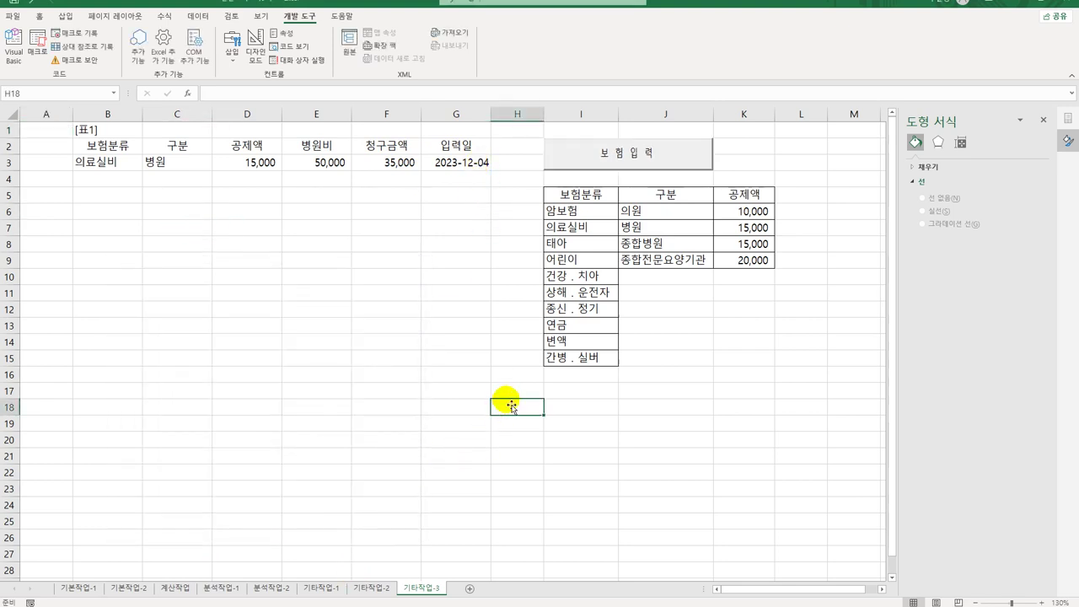